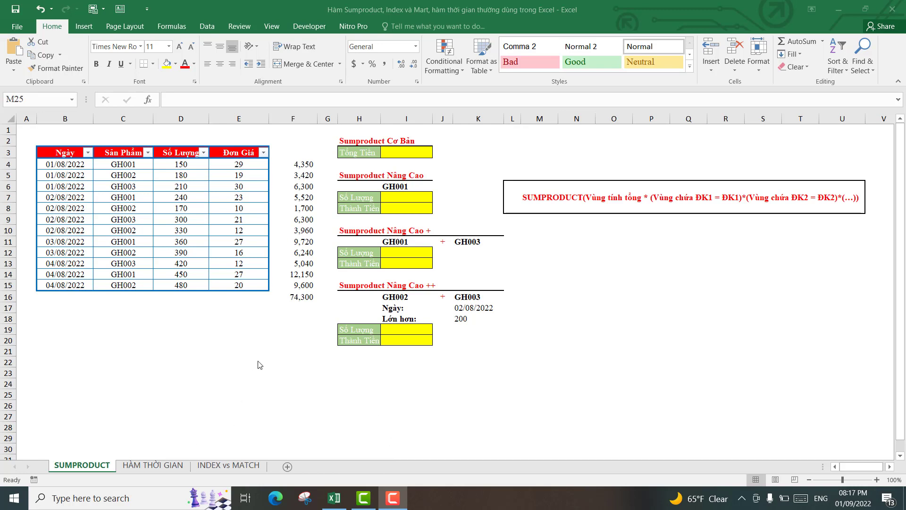
Step: Briefly switch to the HÀM THỜI GIAN sheet and back, and dismiss a pop-up notification
left_click(140, 466)
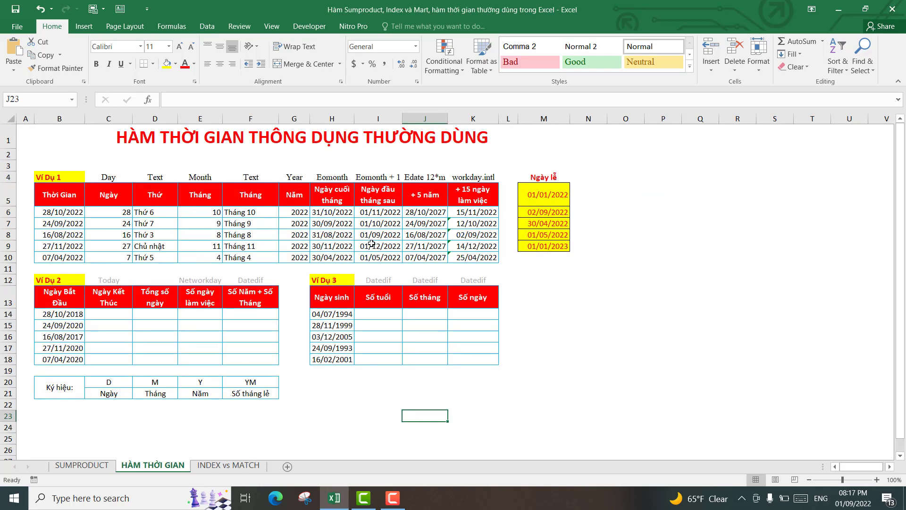
left_click(228, 466)
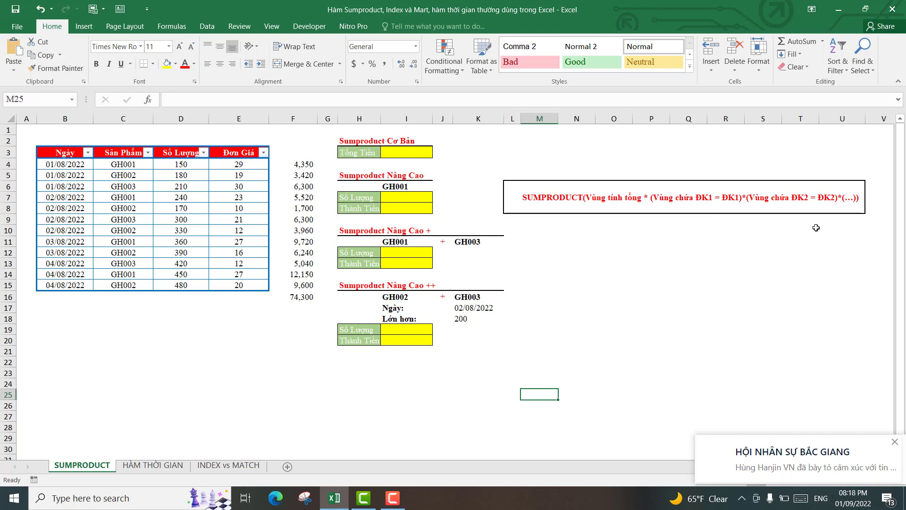
left_click(895, 443)
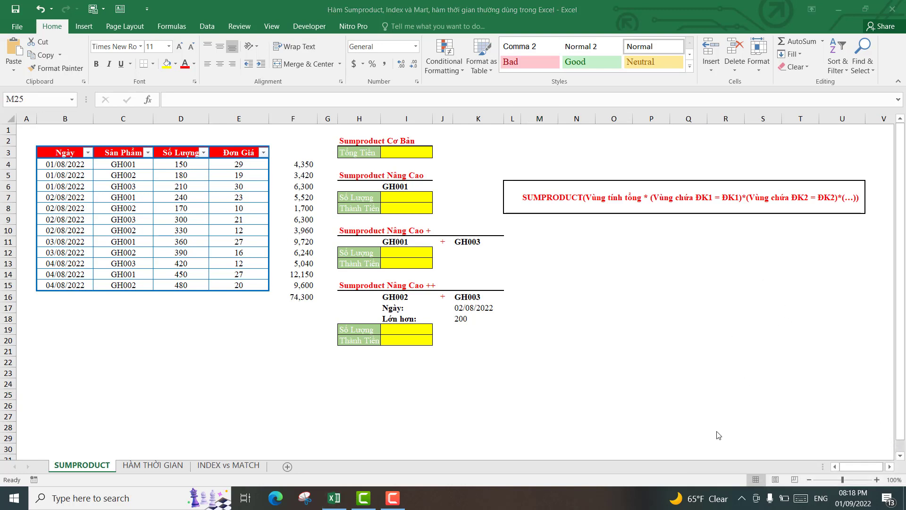
left_click(742, 506)
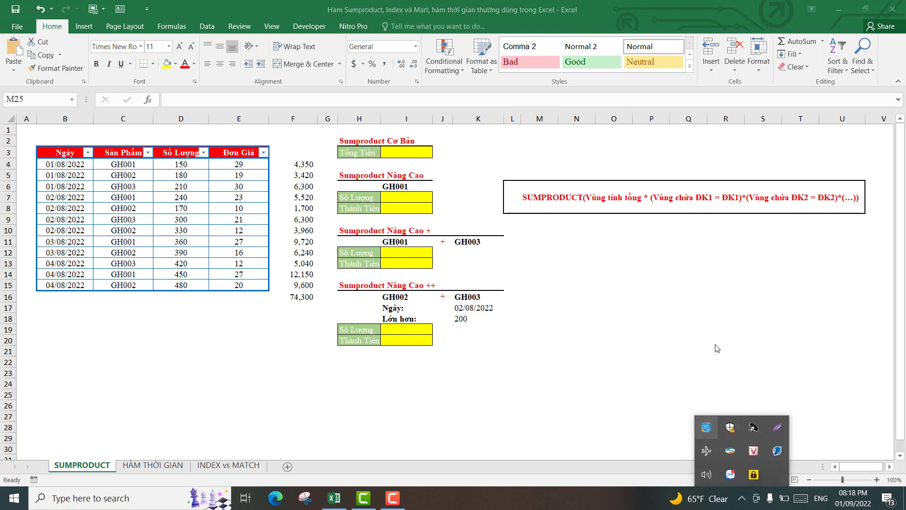
left_click(720, 328)
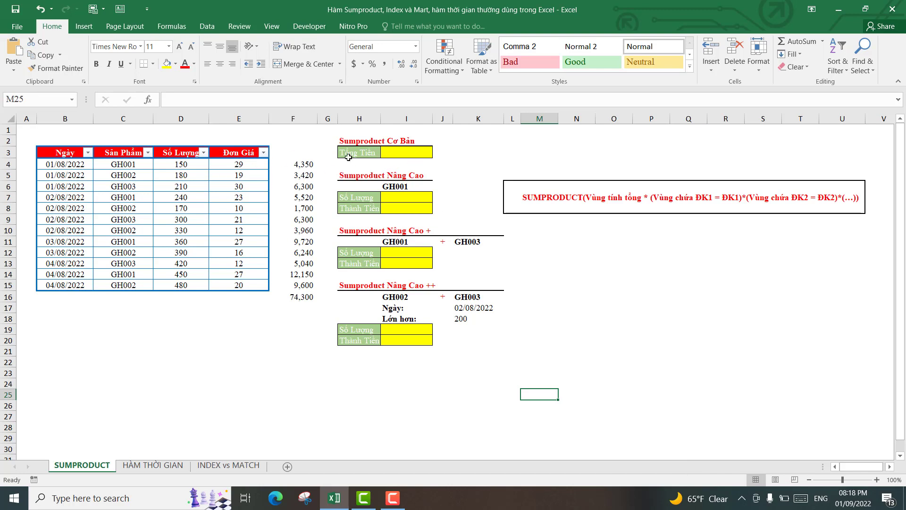
Step: Review the row totals F4:F15 and the SUM total in F16, then select cell I3
left_click(402, 153)
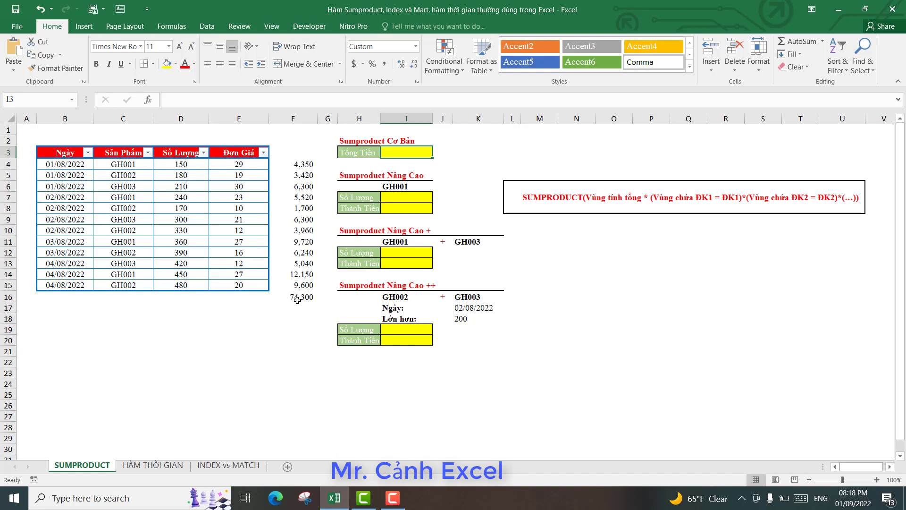
left_click(297, 164)
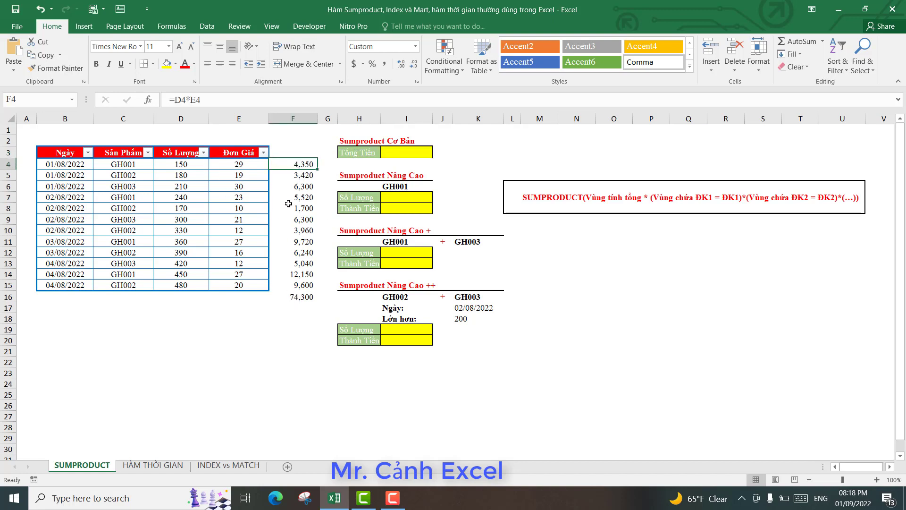
left_click(183, 165)
left_click(299, 165)
key("Down")
key("Down")
key("Down")
key("Down")
key("Down")
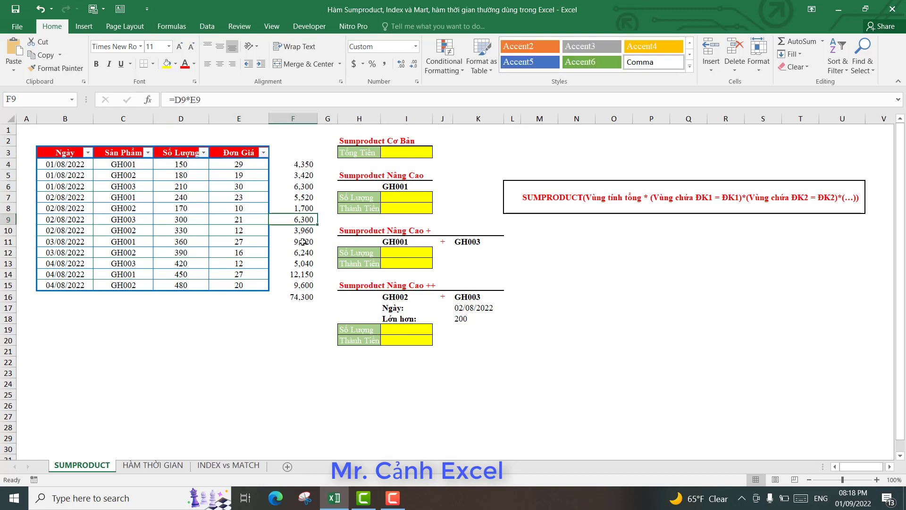
left_click_drag(297, 165, 299, 286)
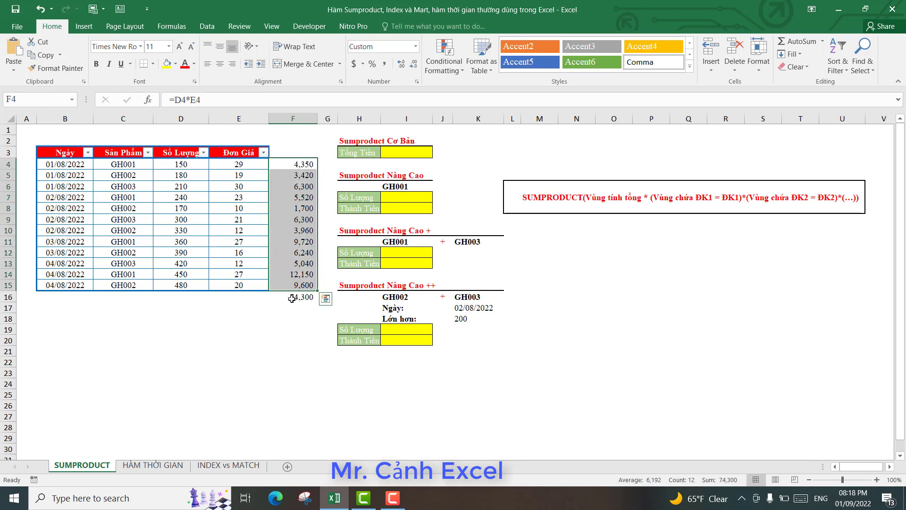
left_click(301, 297)
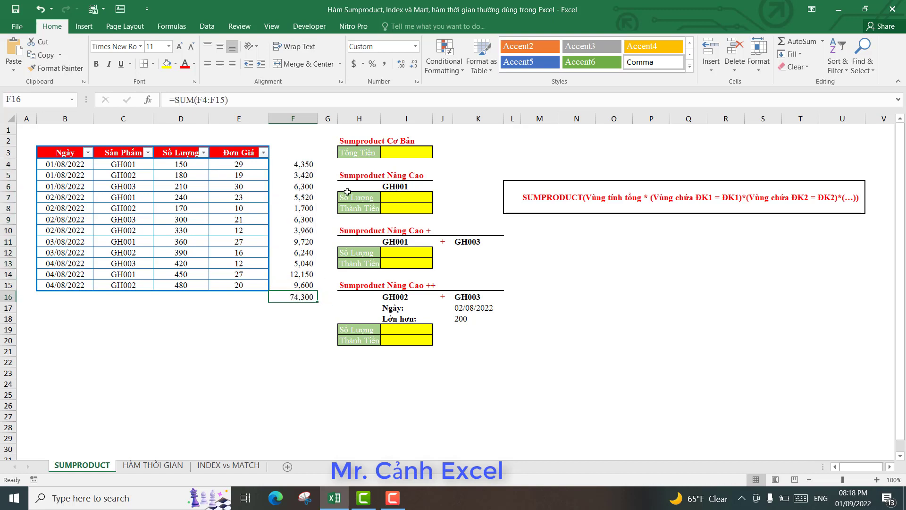
left_click_drag(305, 170, 302, 286)
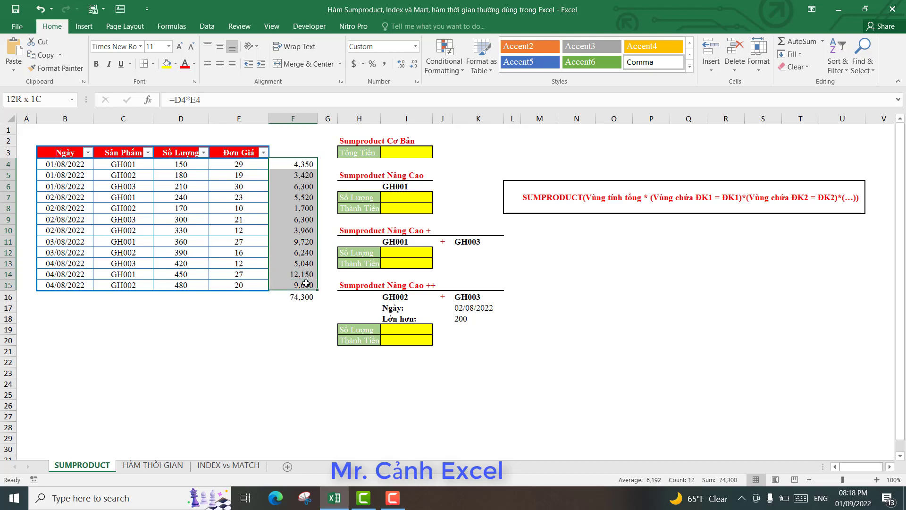
left_click(391, 155)
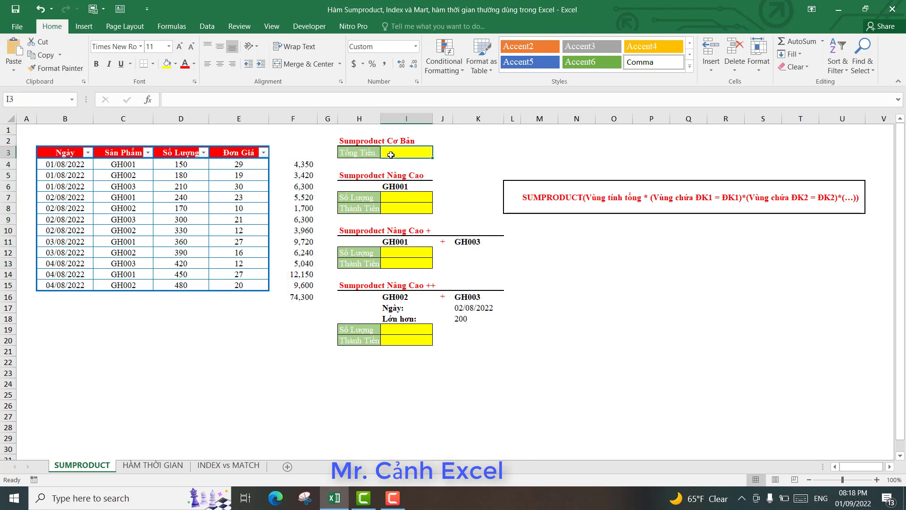
Step: Enter =SUMPRODUCT(D4:D15,E4:E15) in I3 through the argument helper, giving 74,300
type("=")
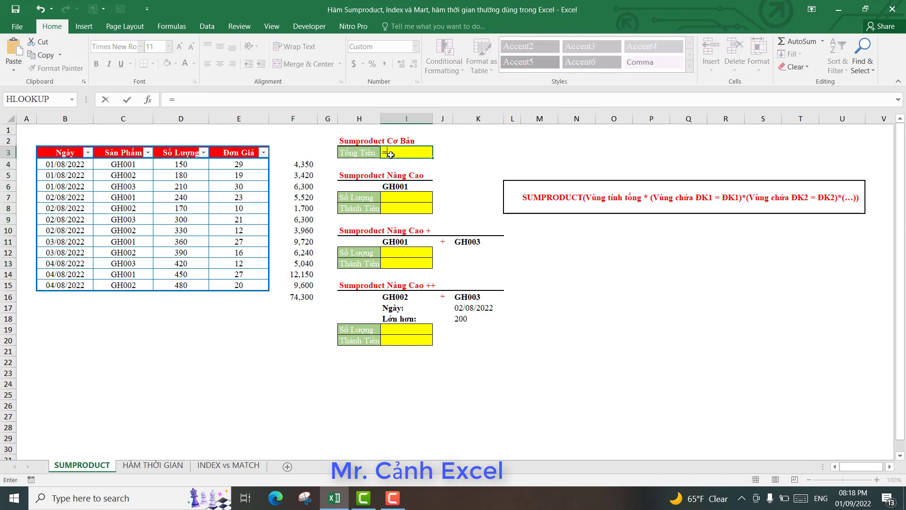
type("SU")
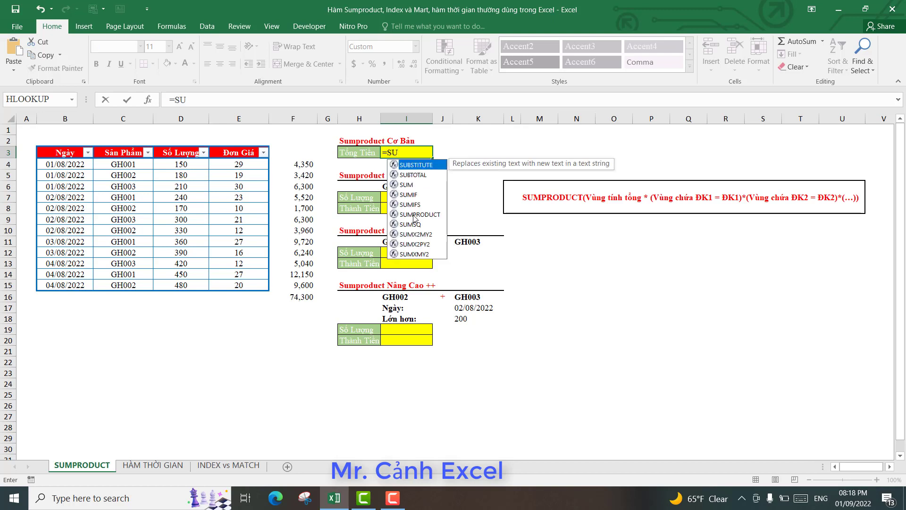
double_click(414, 216)
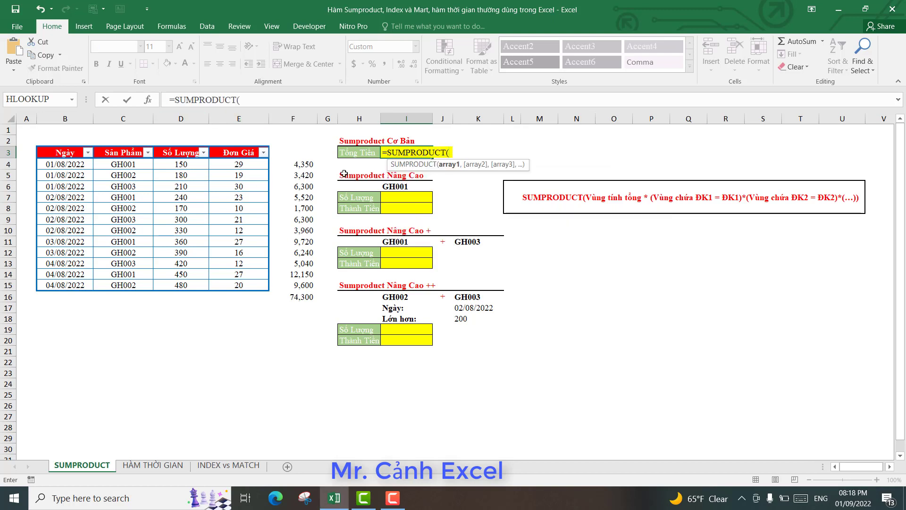
left_click(149, 100)
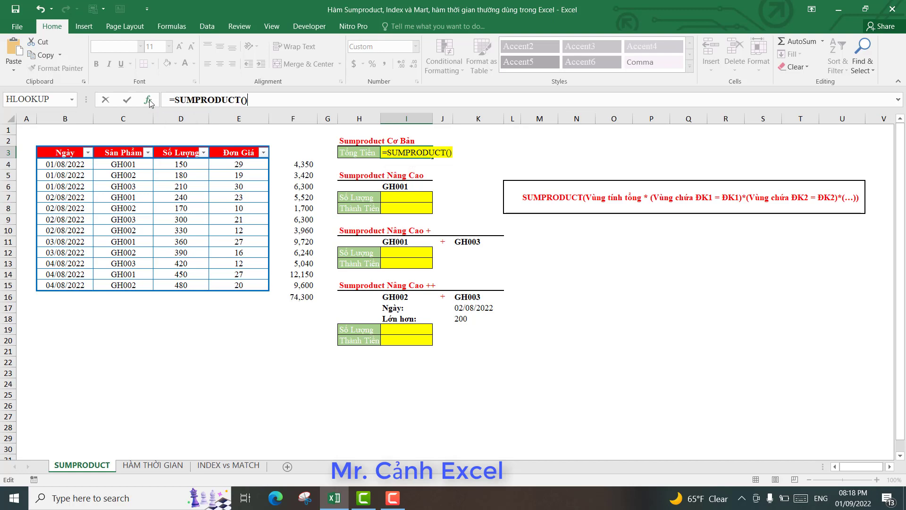
left_click_drag(463, 246, 450, 224)
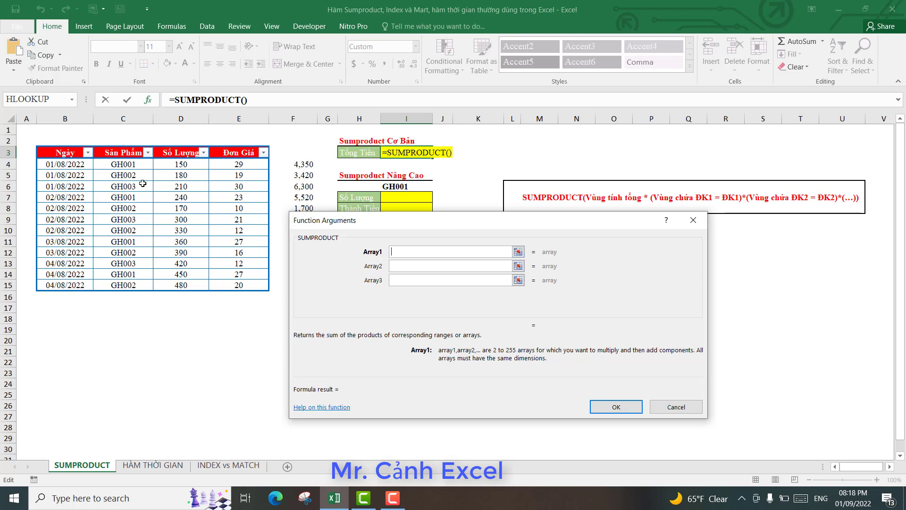
left_click_drag(171, 164, 182, 282)
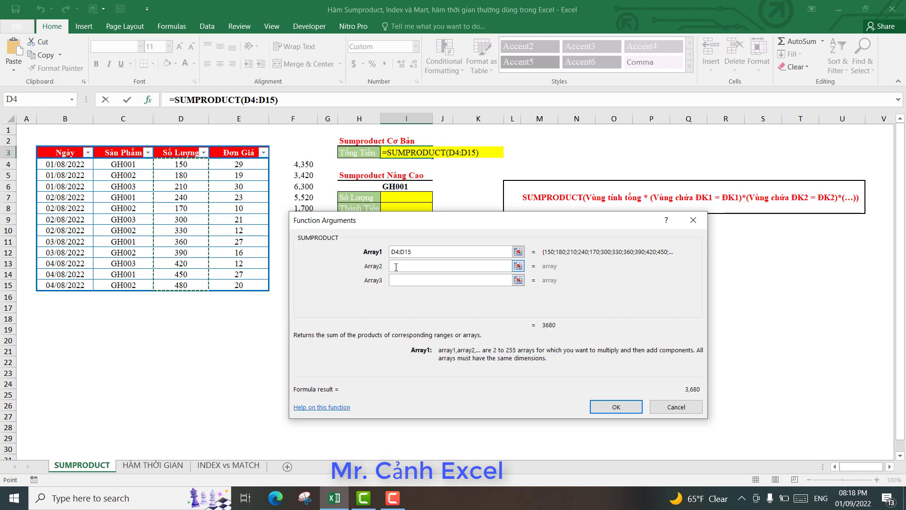
left_click(405, 268)
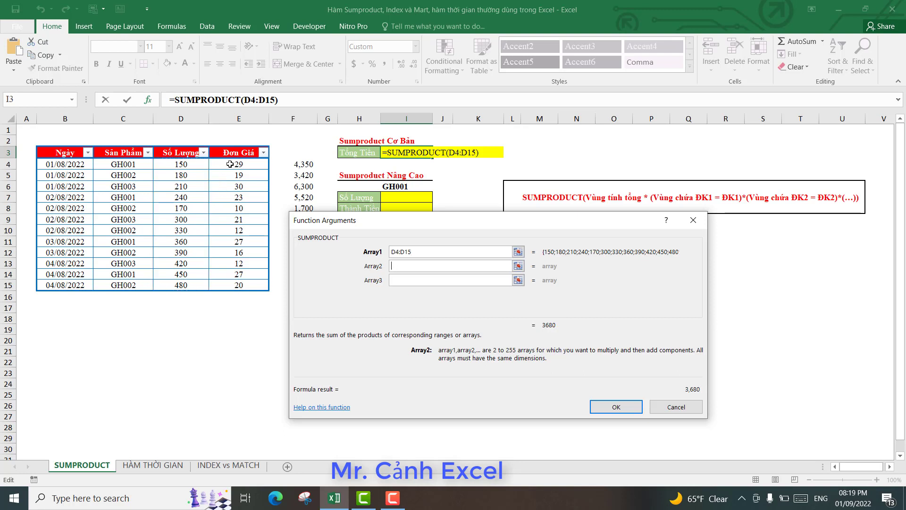
left_click_drag(227, 164, 240, 282)
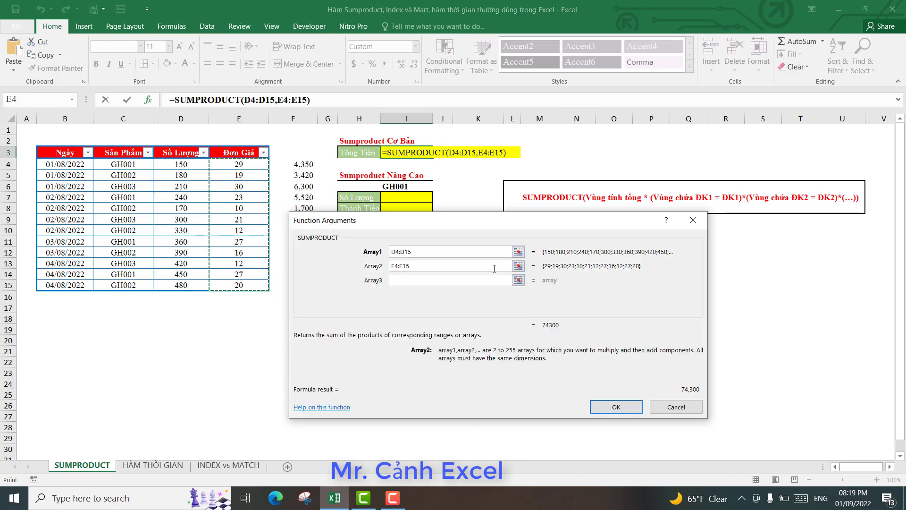
left_click(610, 409)
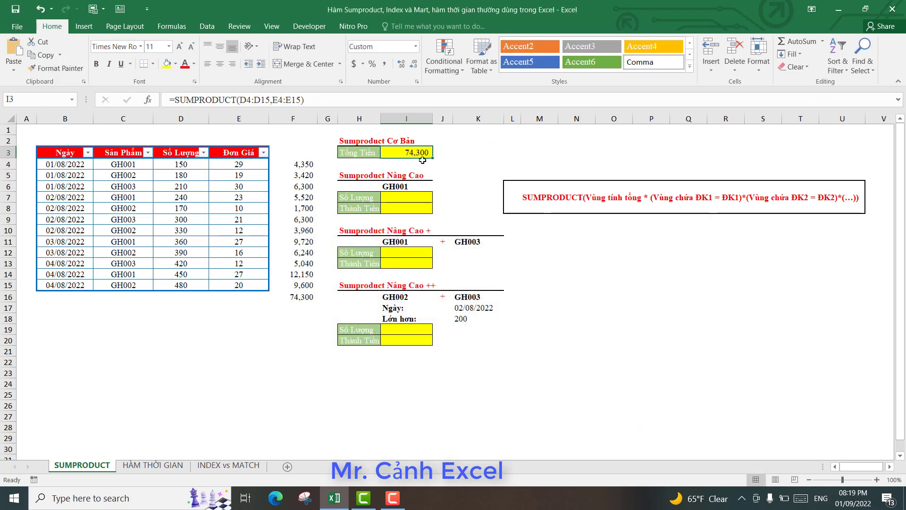
left_click(302, 299)
left_click(420, 153)
left_click(467, 390)
left_click(409, 198)
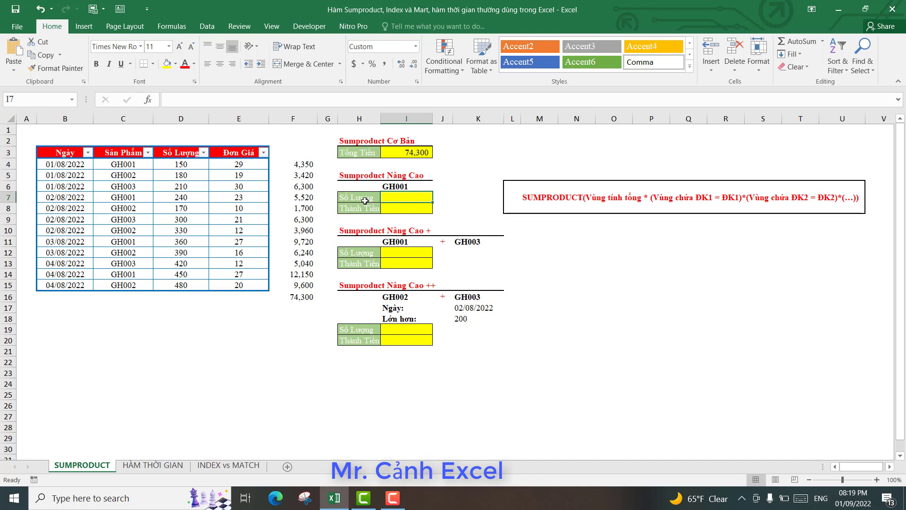
Step: Check the GH001 product code in I6 and select the quantity cell I7
left_click(395, 187)
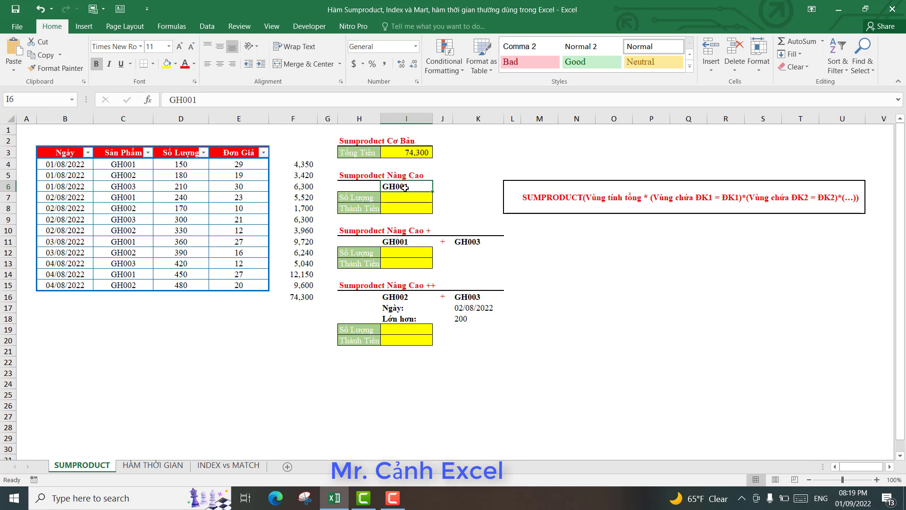
left_click(371, 193)
left_click(409, 186)
left_click(401, 198)
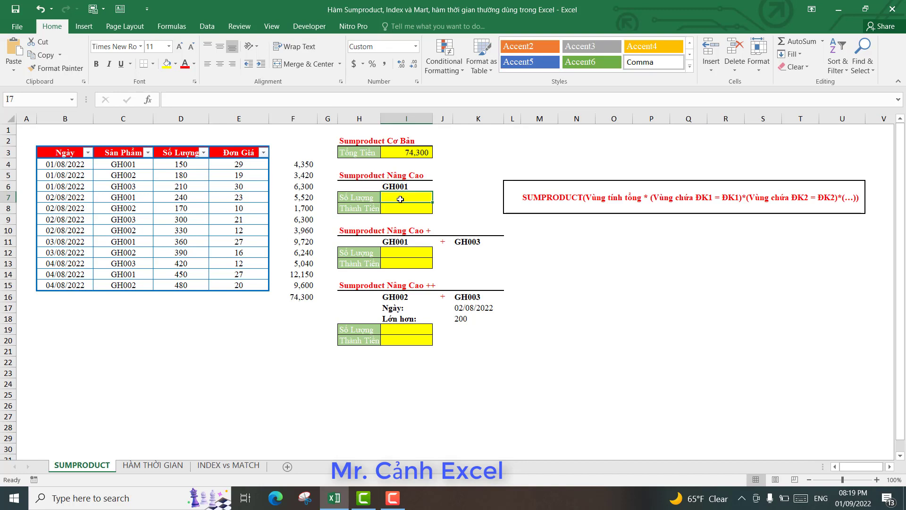
Step: Enter =SUMPRODUCT(D4:D15*(C4:C15=I6)) in I7, returning 1,200
type("=")
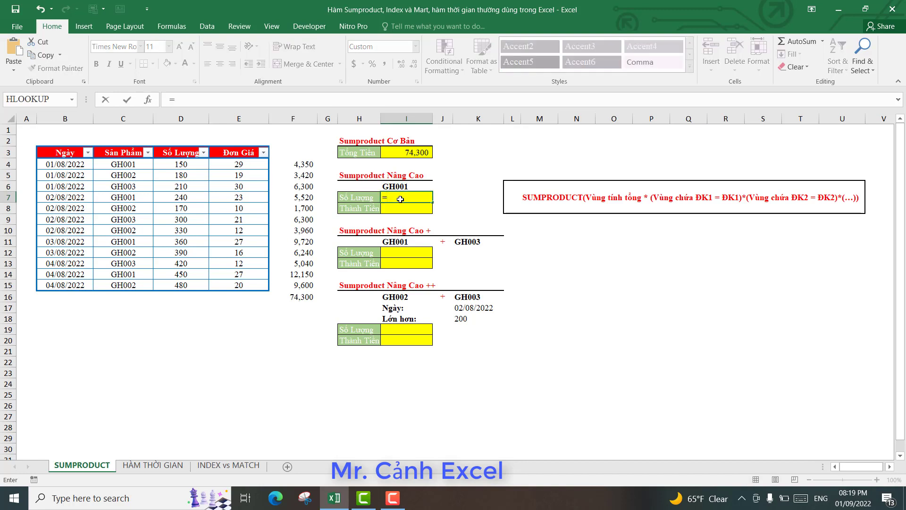
type("SU")
double_click(420, 259)
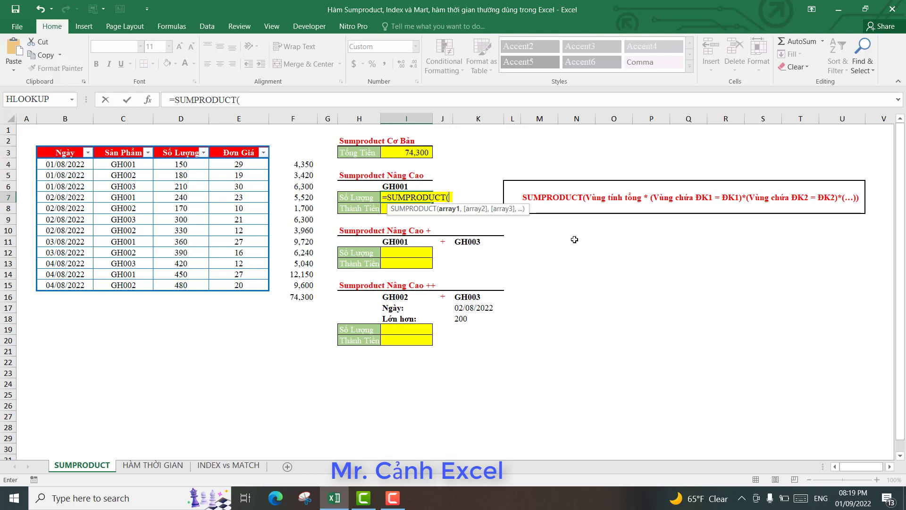
left_click_drag(178, 166, 182, 284)
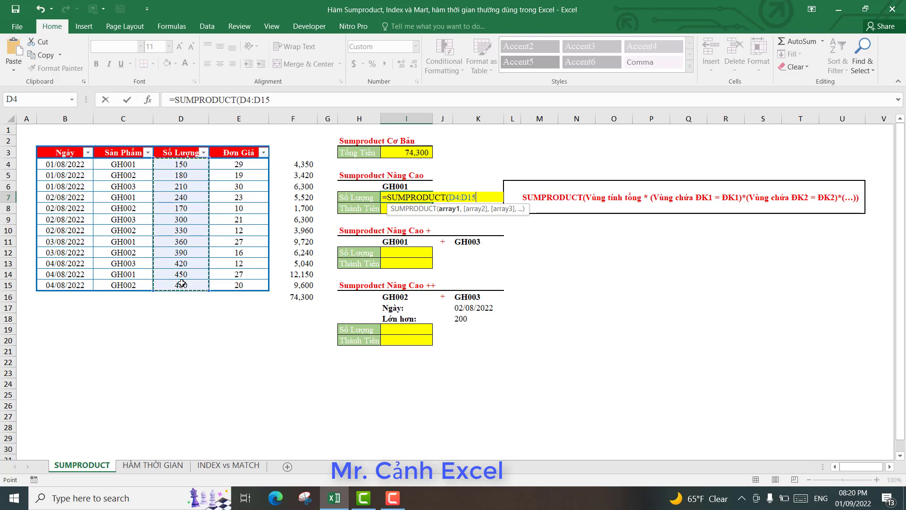
type("*")
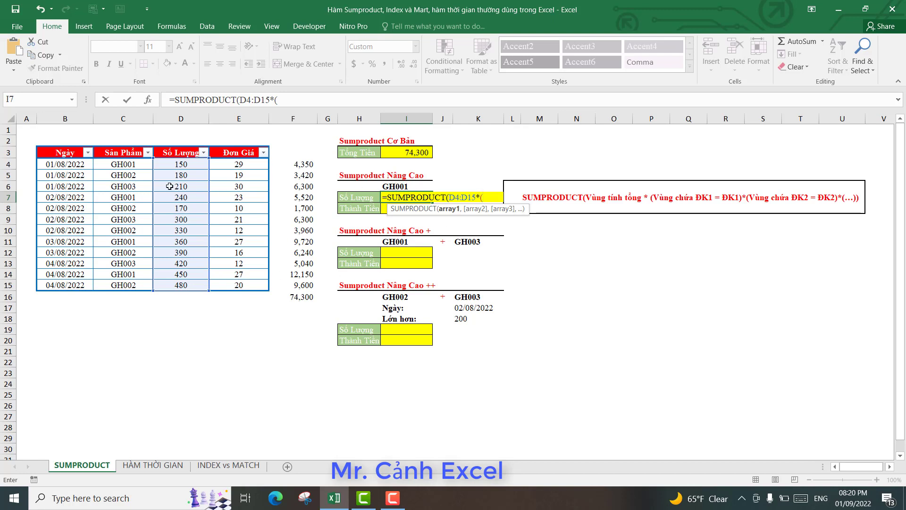
left_click_drag(131, 165, 130, 273)
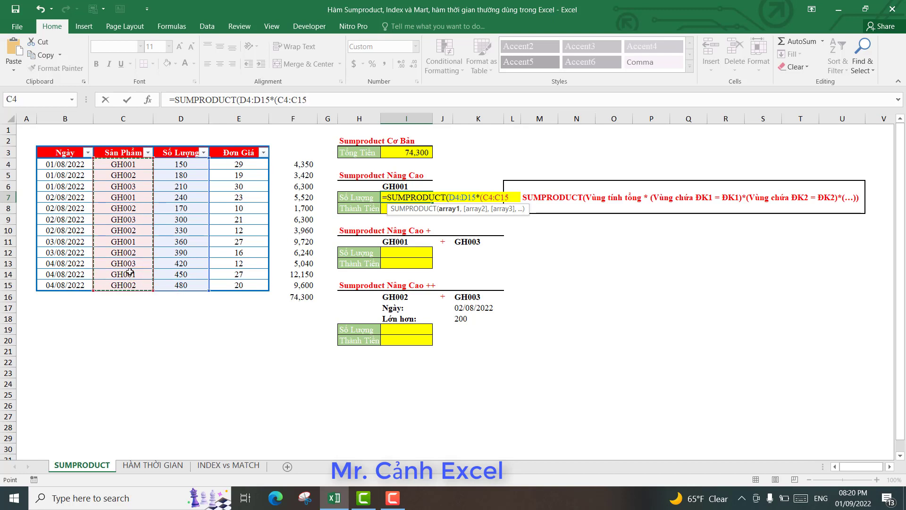
type("=")
left_click(385, 186)
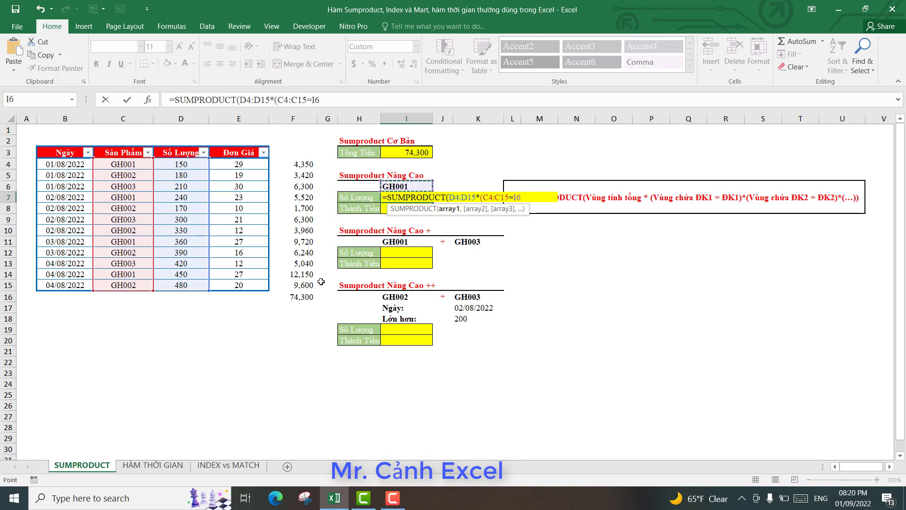
type("))")
key("Return")
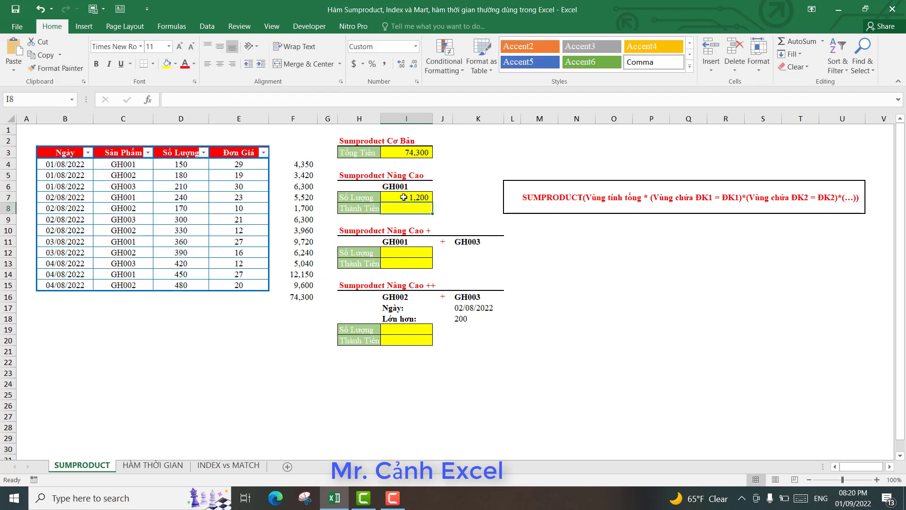
left_click(404, 197)
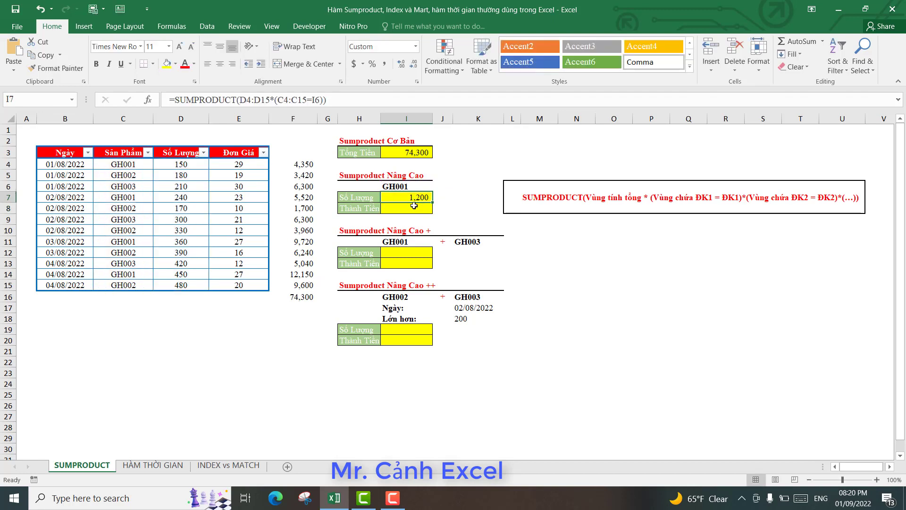
left_click(148, 152)
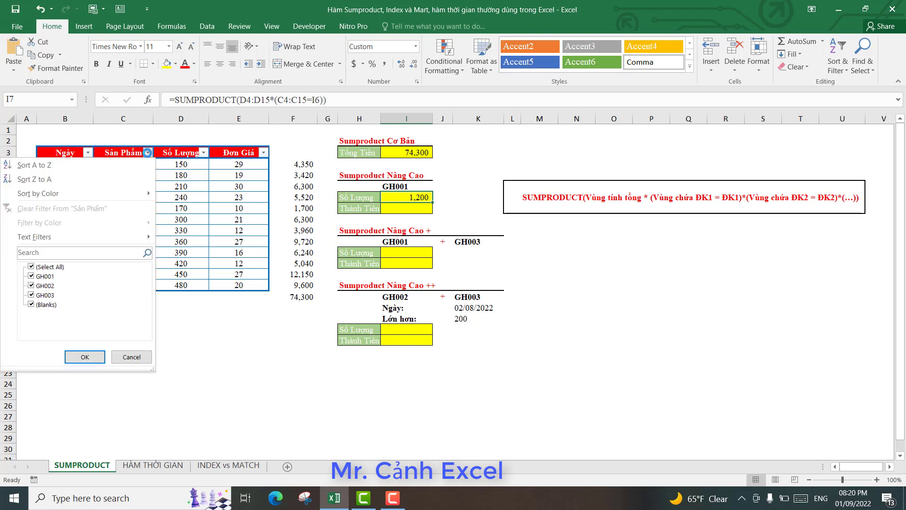
left_click(31, 267)
left_click(32, 276)
left_click(85, 357)
left_click_drag(184, 165, 184, 197)
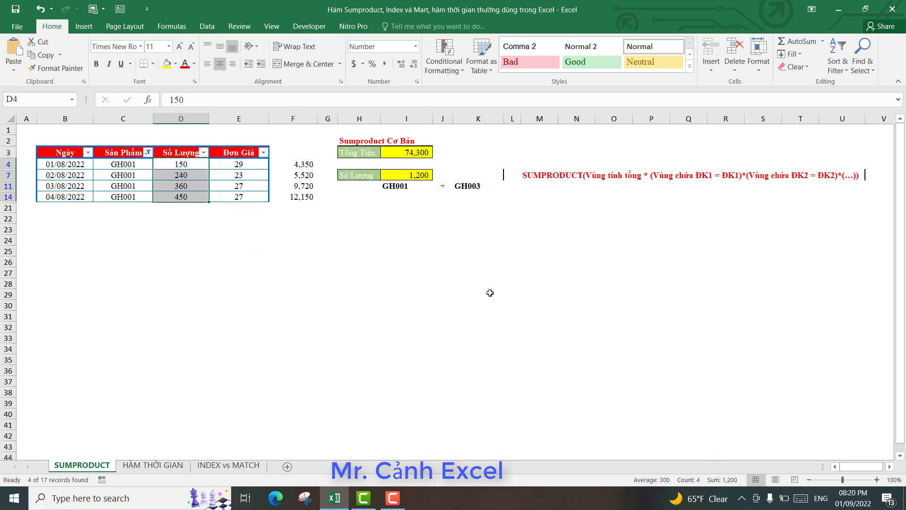
left_click(206, 27)
left_click(415, 41)
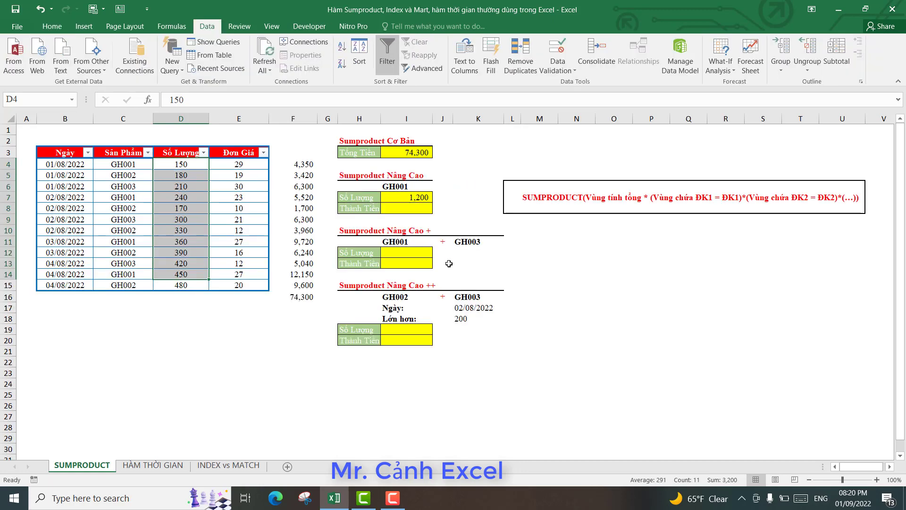
left_click(402, 208)
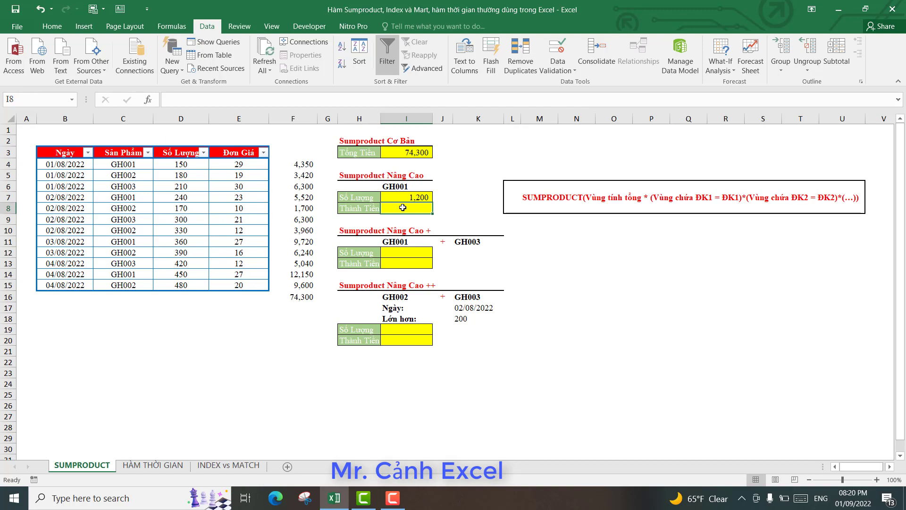
Step: Enter =SUMPRODUCT(D4:D15*E4:E15*(C4:C15=I6)) in I8, giving 31,740
type("=")
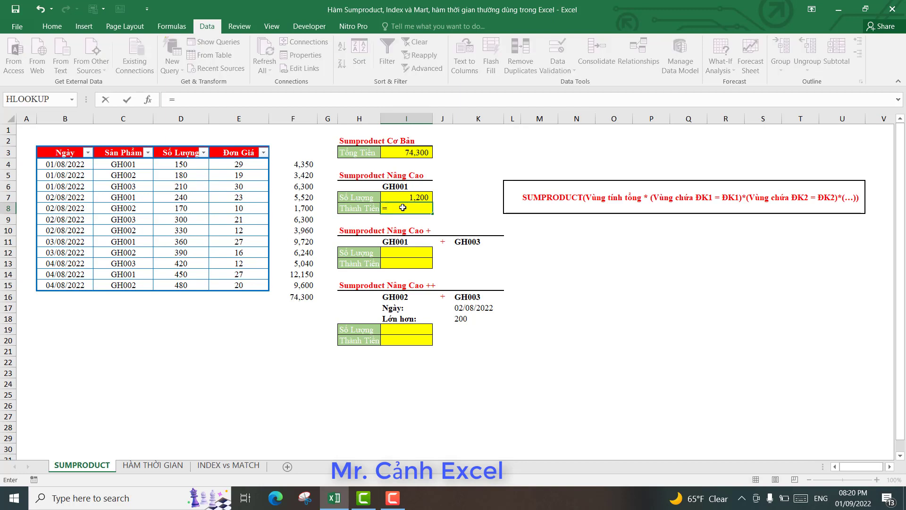
type("SUMPRODUCT(")
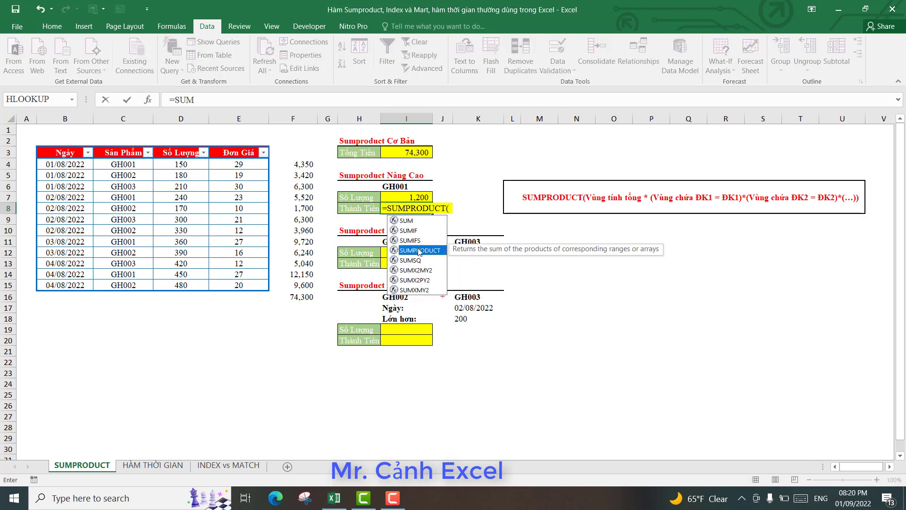
double_click(419, 250)
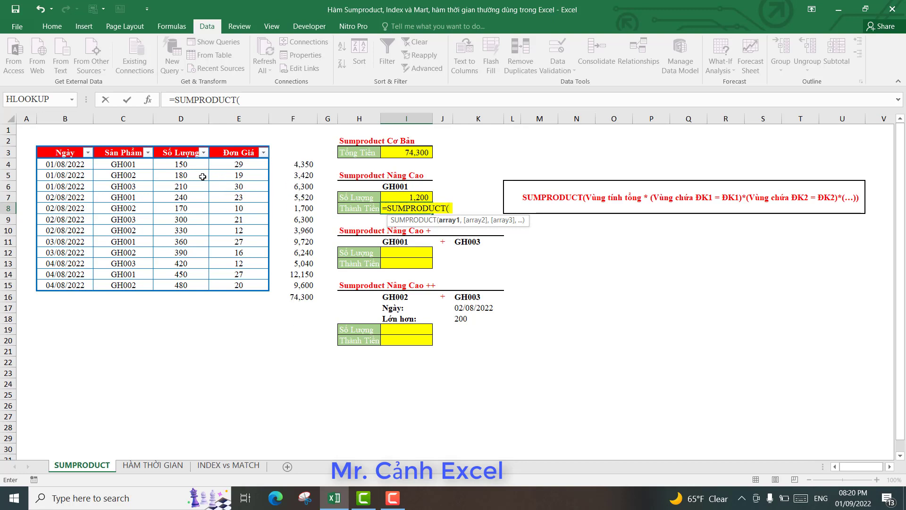
left_click_drag(189, 165, 196, 286)
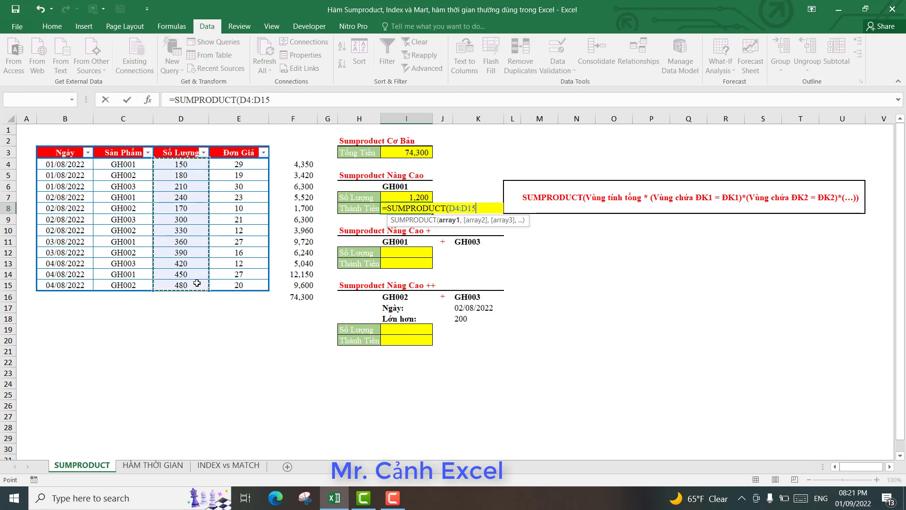
type("*")
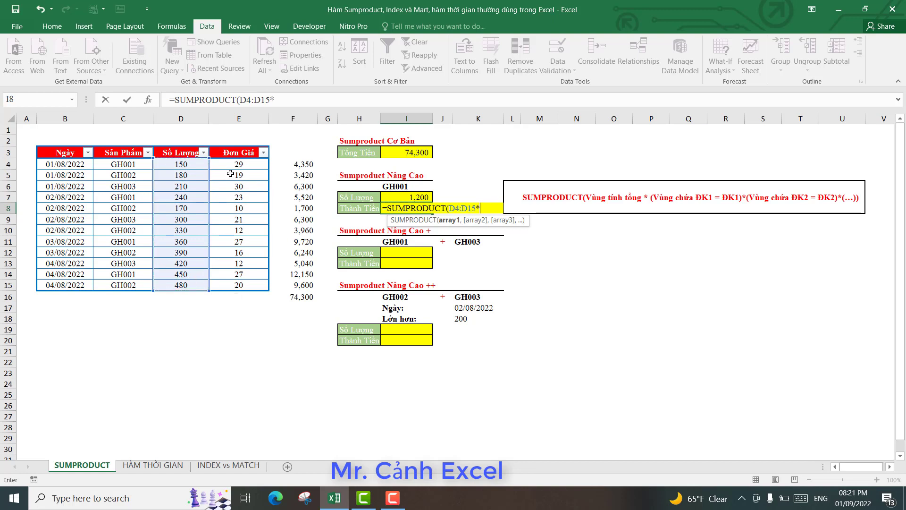
left_click_drag(231, 164, 232, 286)
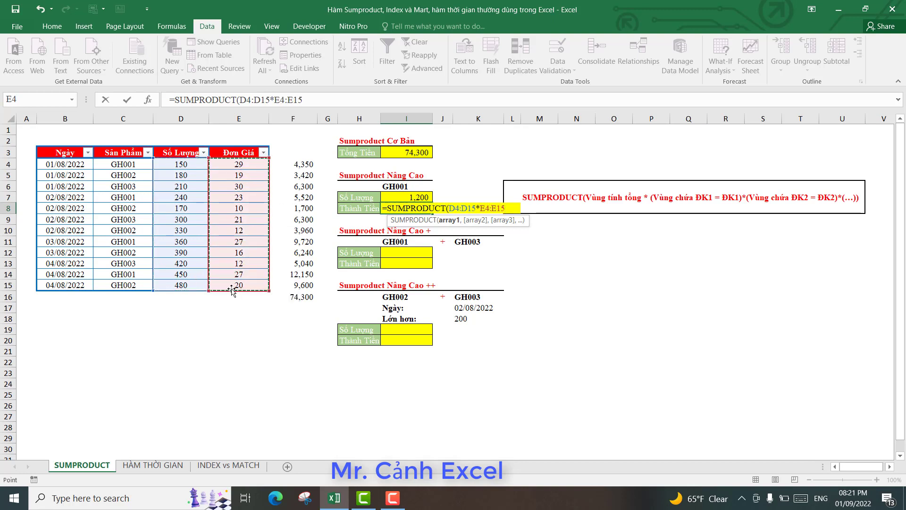
type("*(")
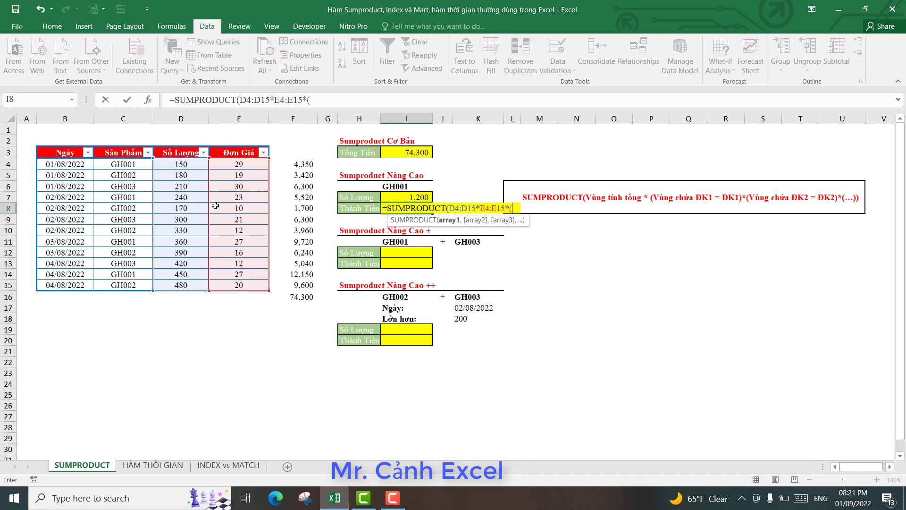
left_click_drag(129, 165, 131, 286)
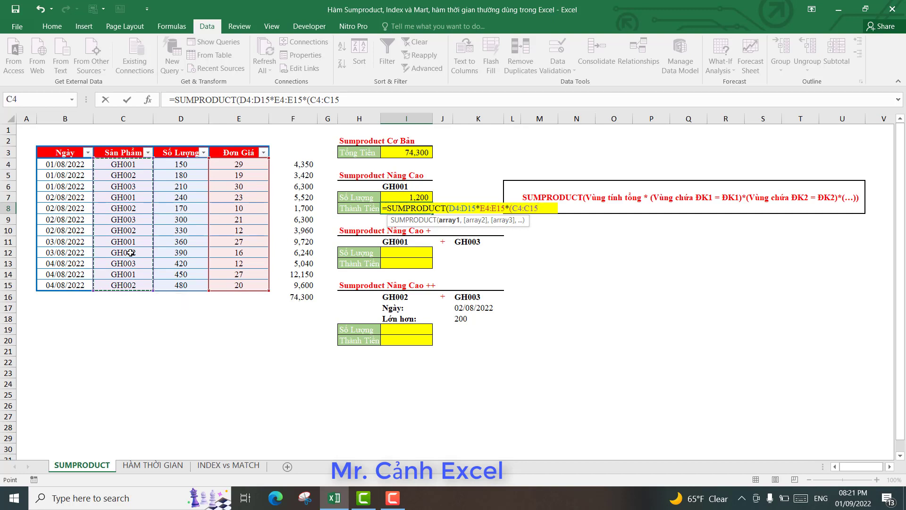
type("=")
left_click(401, 187)
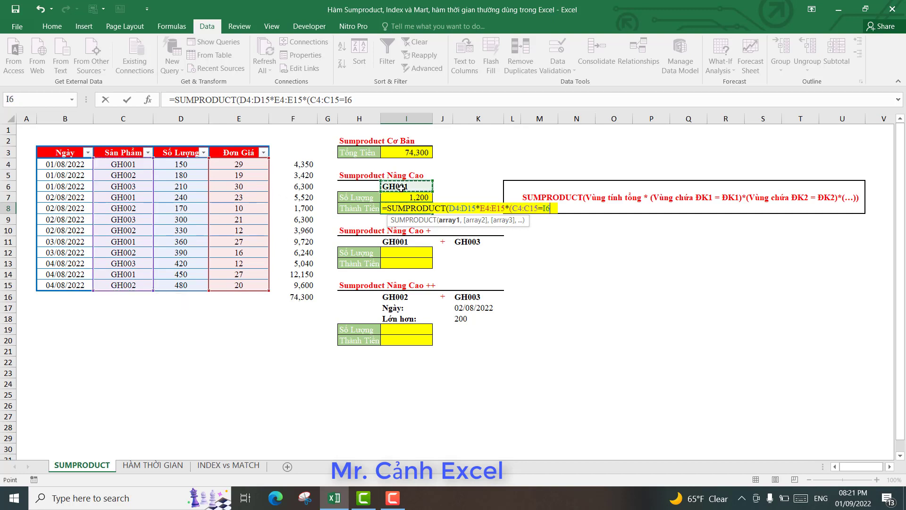
type("))")
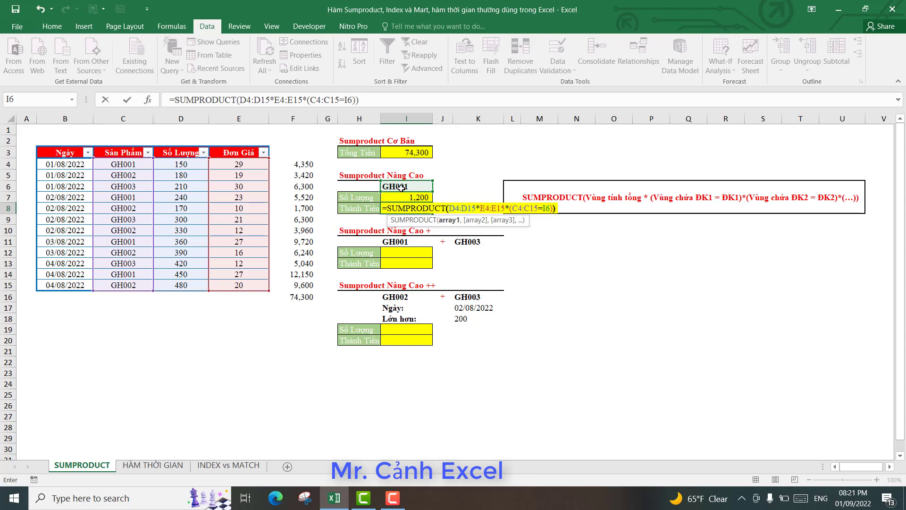
key("Return")
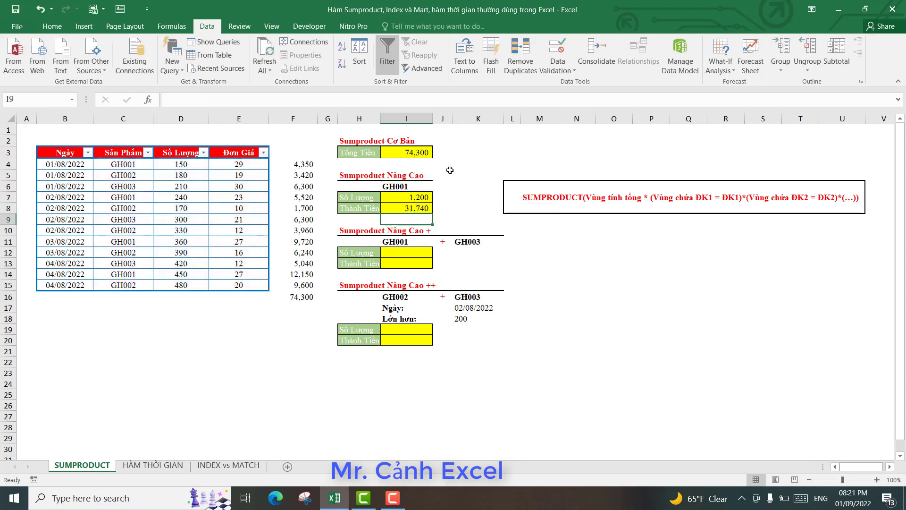
left_click(402, 210)
left_click(395, 188)
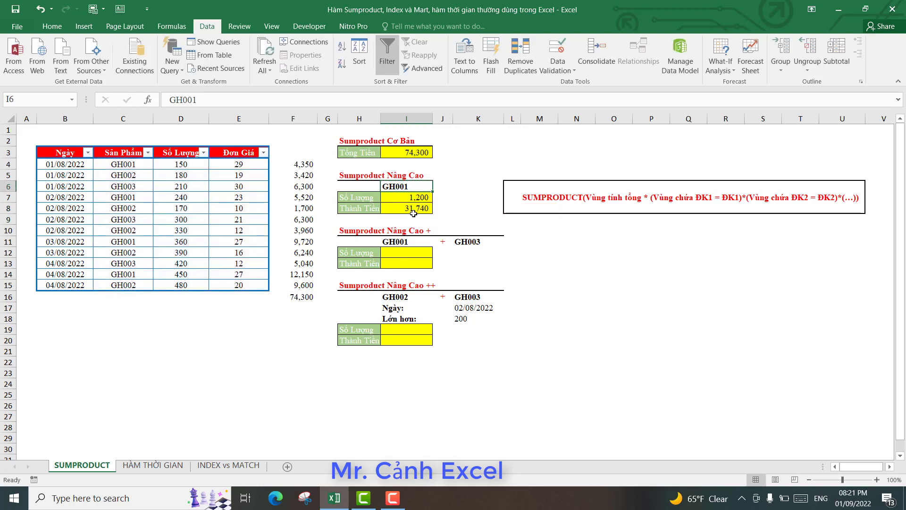
left_click(411, 210)
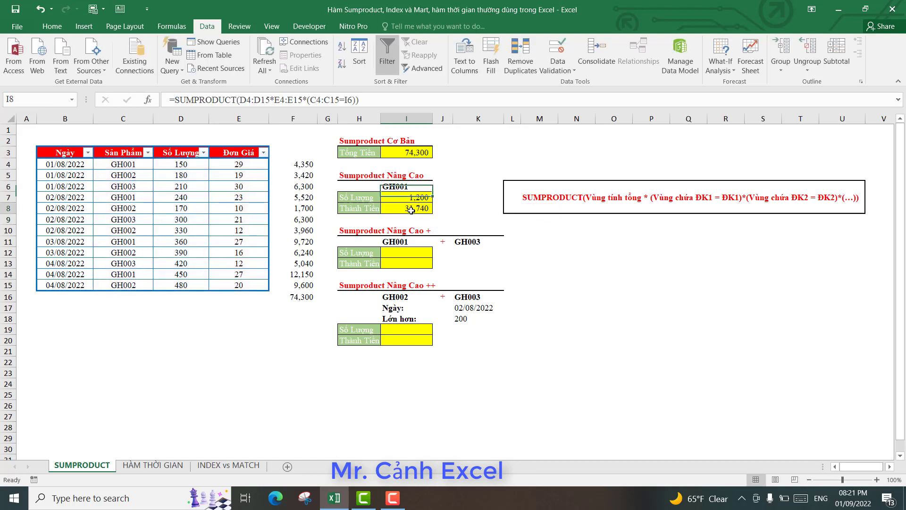
left_click(148, 152)
left_click(31, 266)
left_click(31, 276)
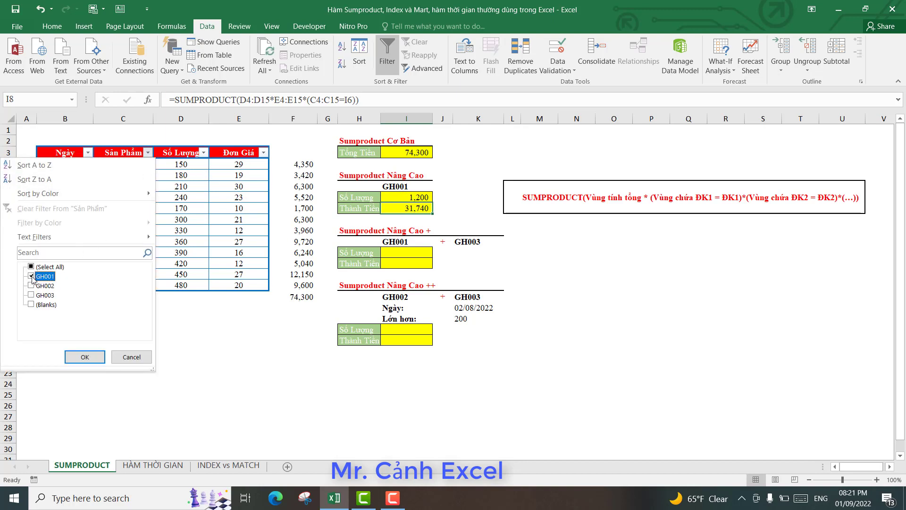
left_click(85, 357)
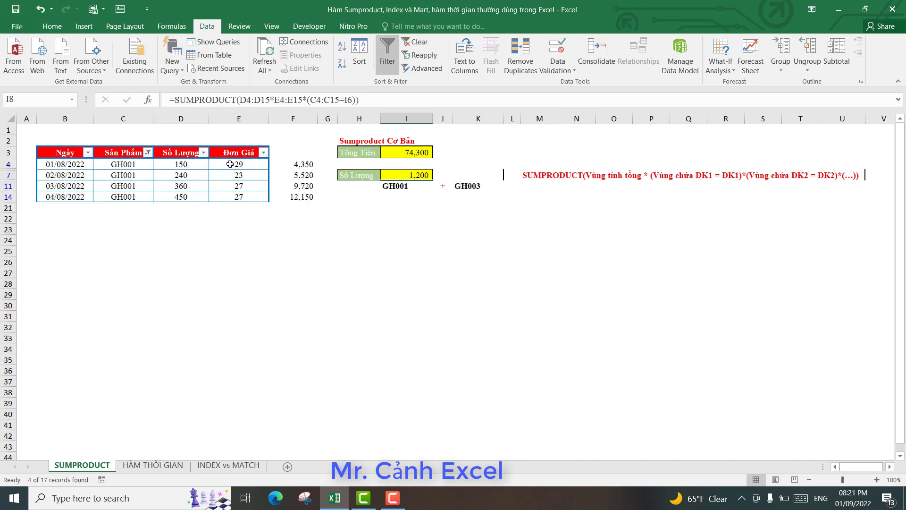
left_click_drag(297, 164, 586, 371)
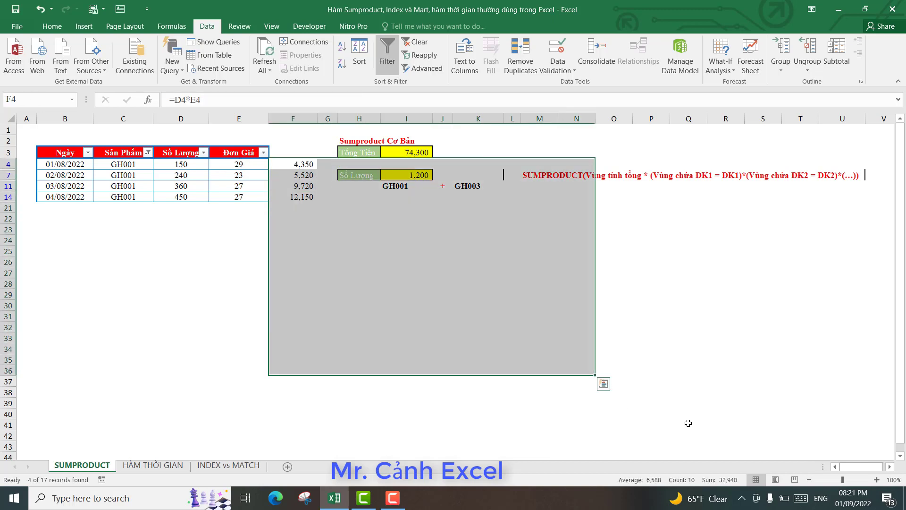
left_click_drag(294, 164, 294, 197)
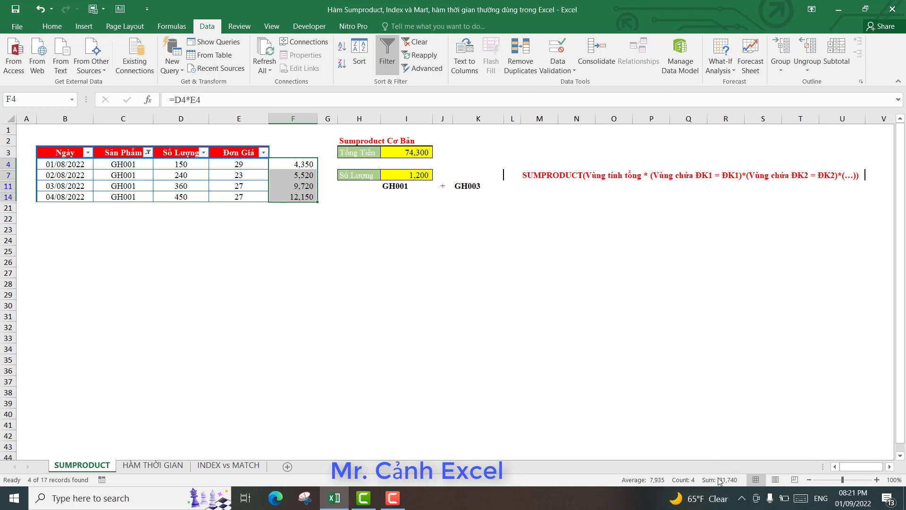
left_click(417, 42)
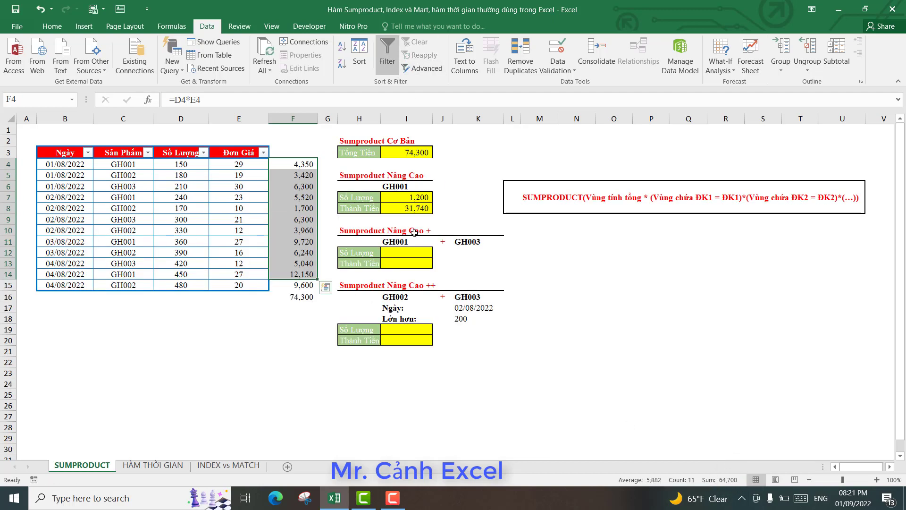
left_click(405, 254)
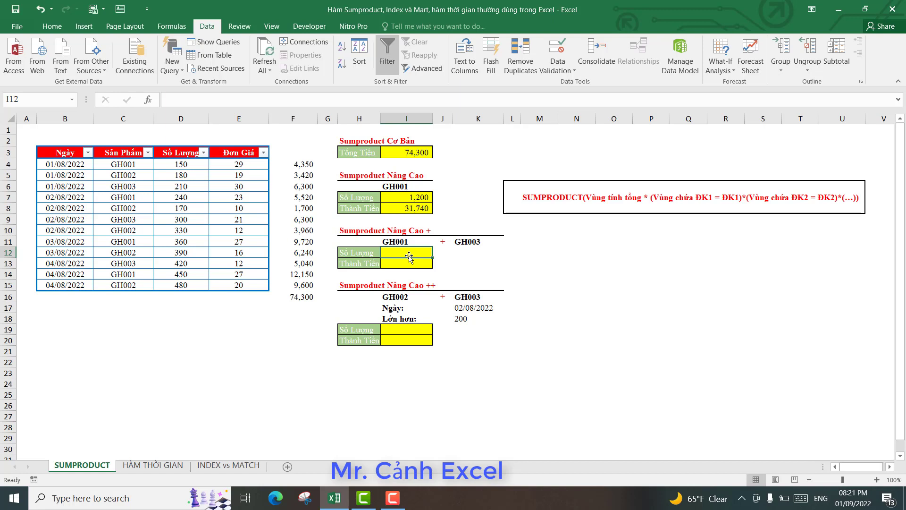
Step: Look over the GH001 criteria in I6 and I11, then select Số Lượng cell I12
left_click(405, 186)
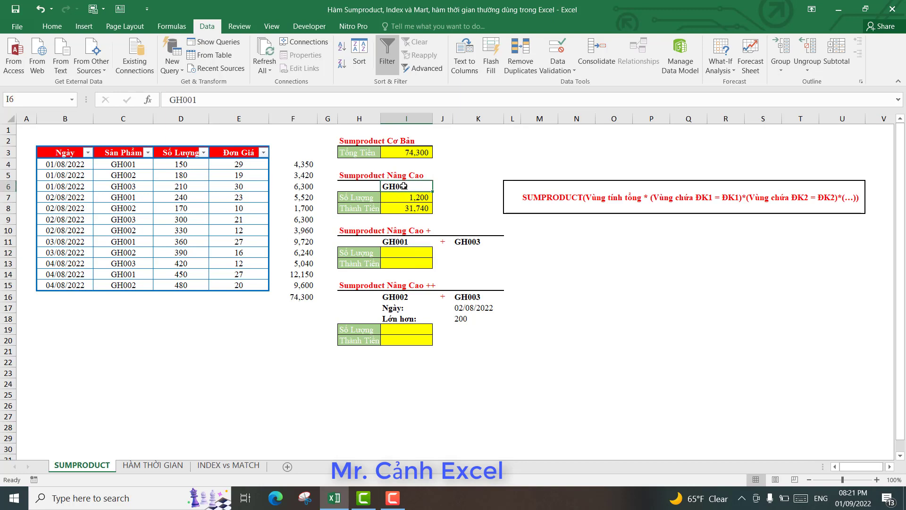
left_click(408, 244)
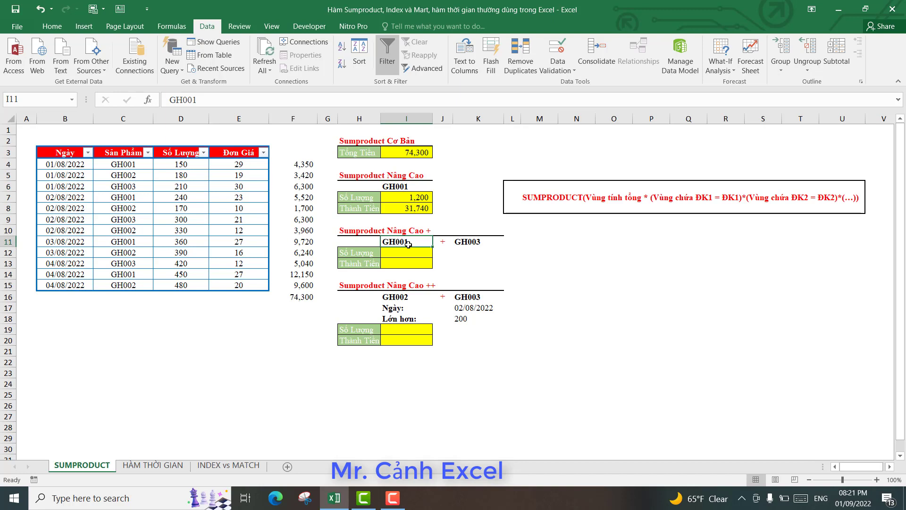
left_click_drag(409, 245, 414, 249)
left_click(406, 254)
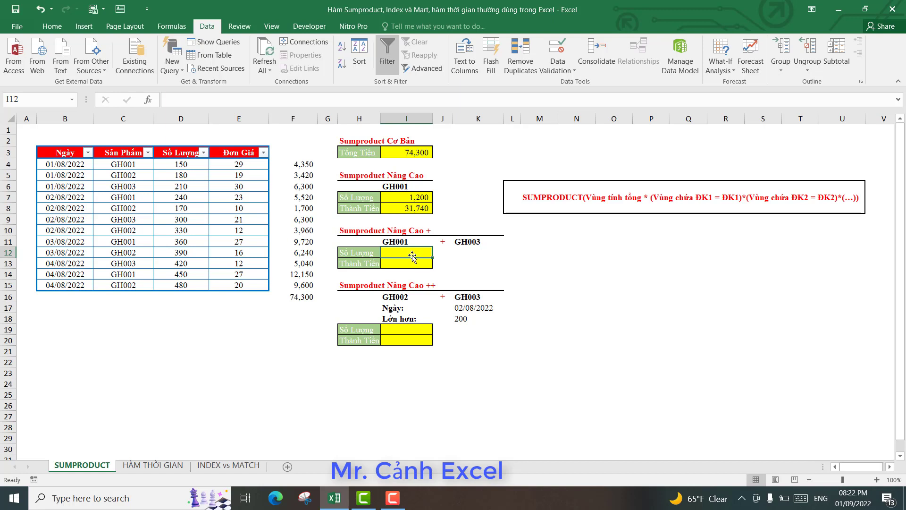
Step: Enter =SUMPRODUCT(D4:D15*((C4:C15=I11)+(C4:C15=K11))) in I12, returning 2,130
type("=S")
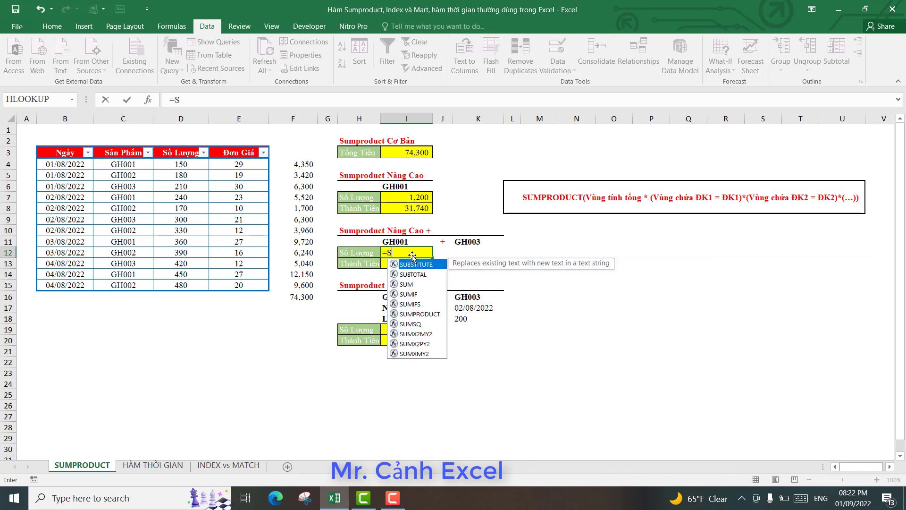
type("UM")
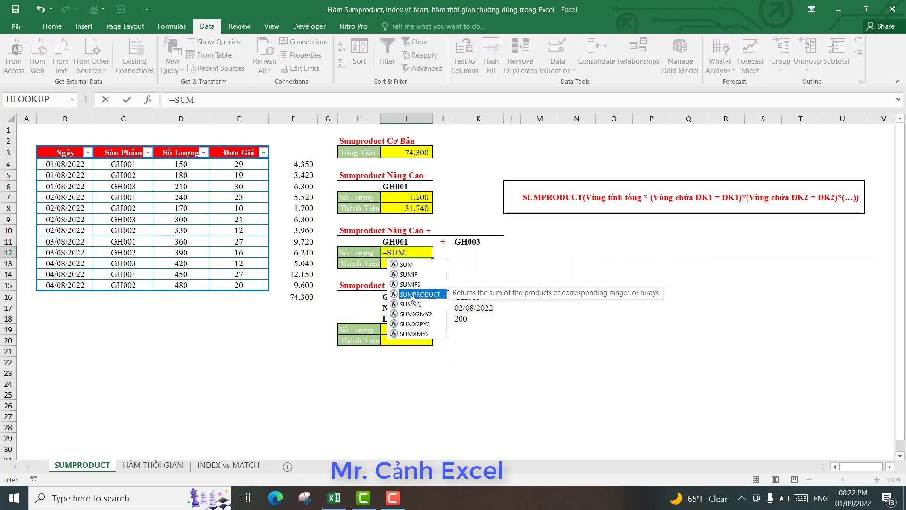
double_click(411, 294)
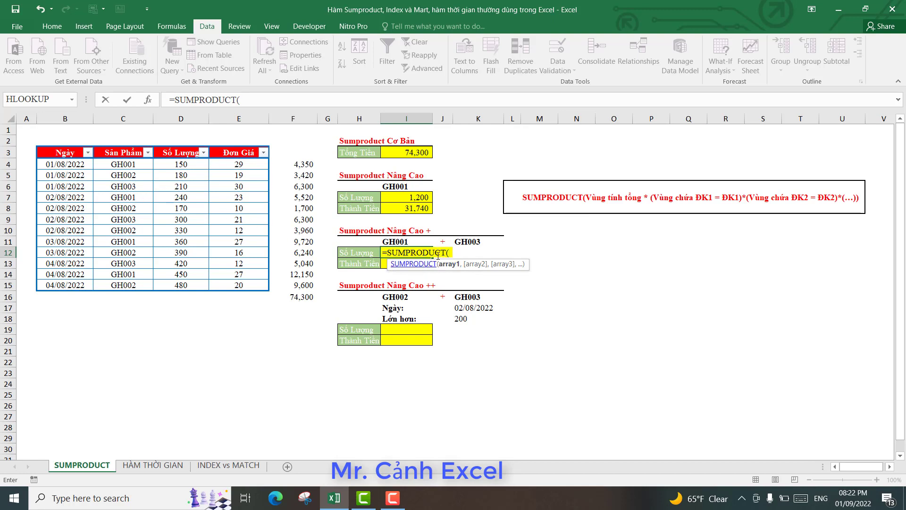
left_click_drag(185, 166, 183, 285)
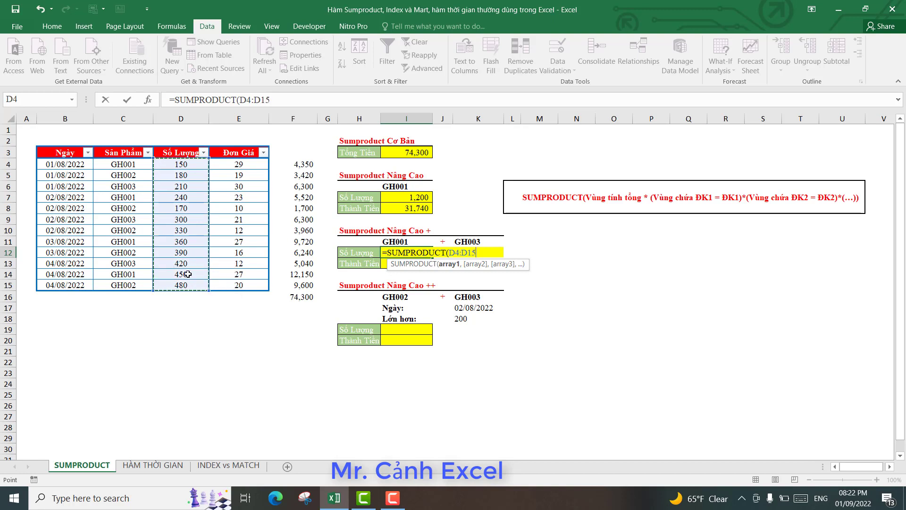
type("*")
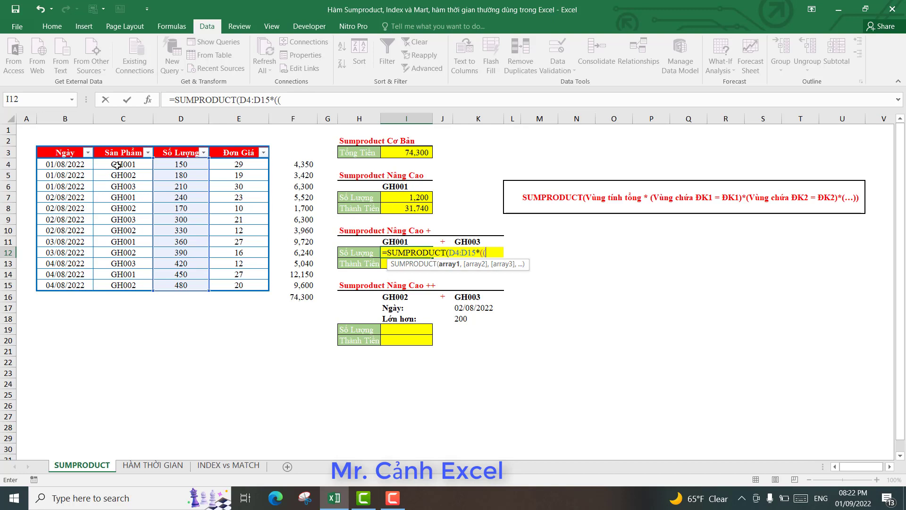
left_click_drag(118, 165, 122, 282)
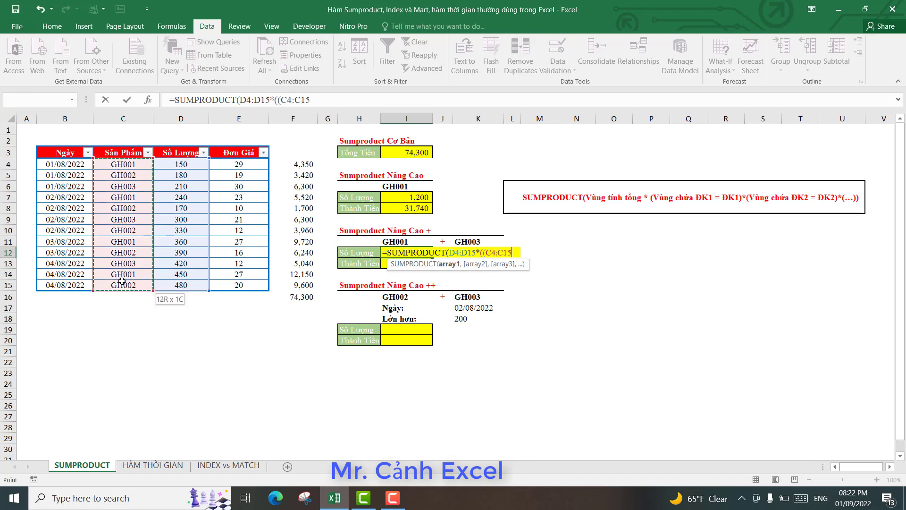
type("=")
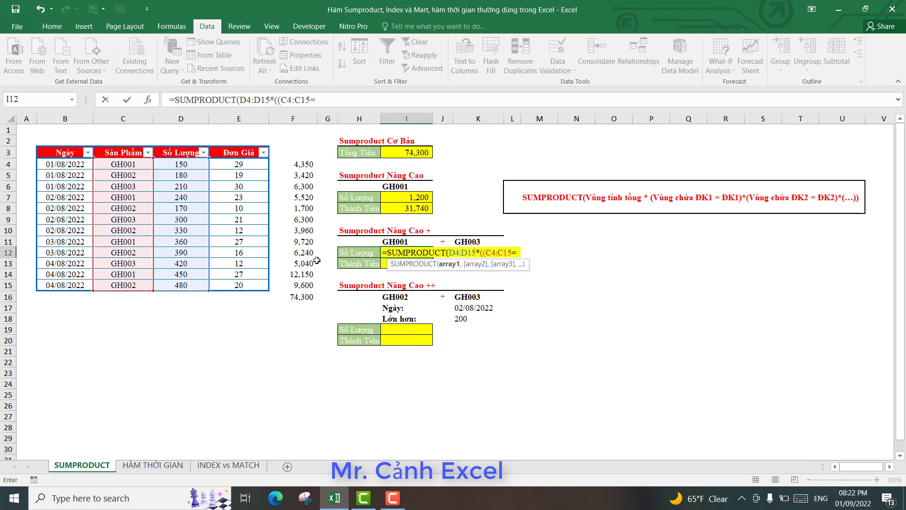
left_click(403, 242)
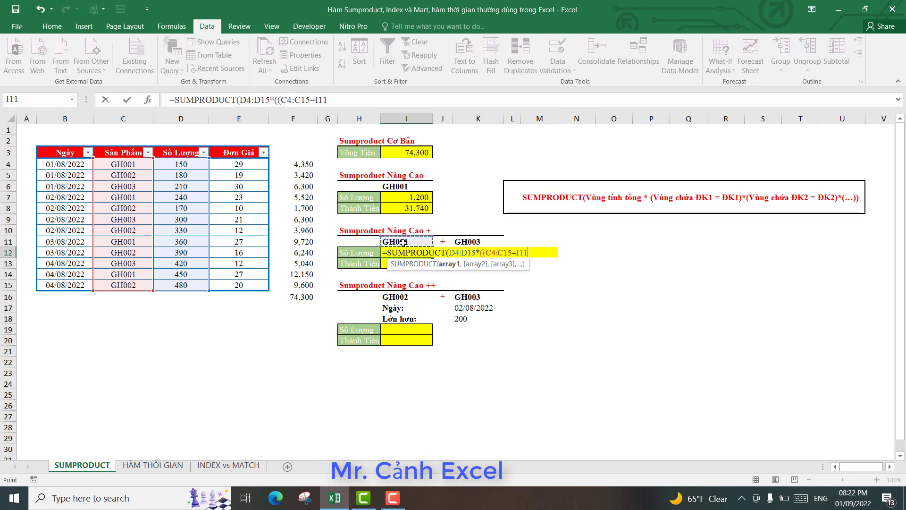
type(")+")
type("(")
left_click_drag(124, 164, 131, 287)
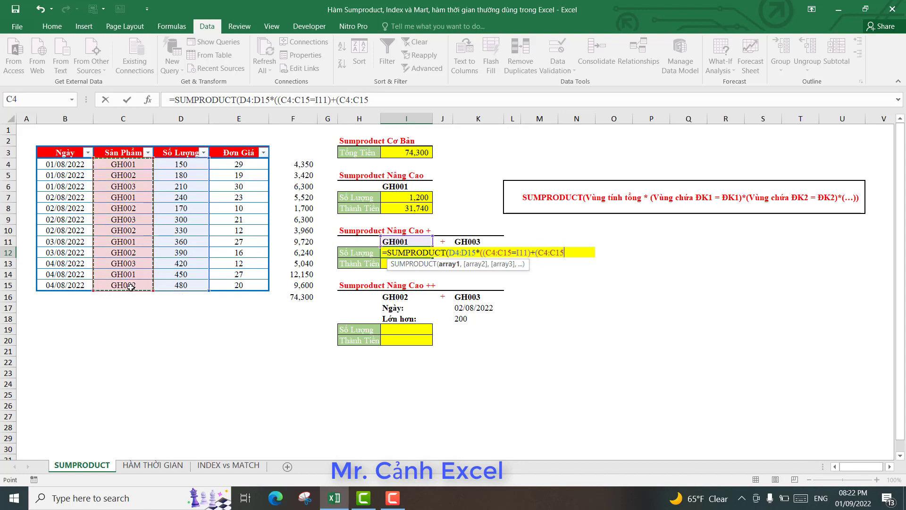
type("=")
left_click(469, 243)
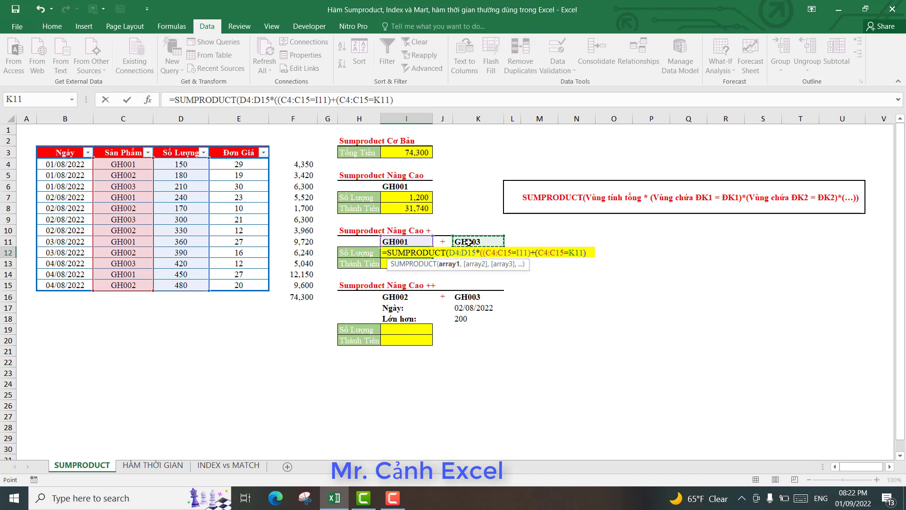
type(")")
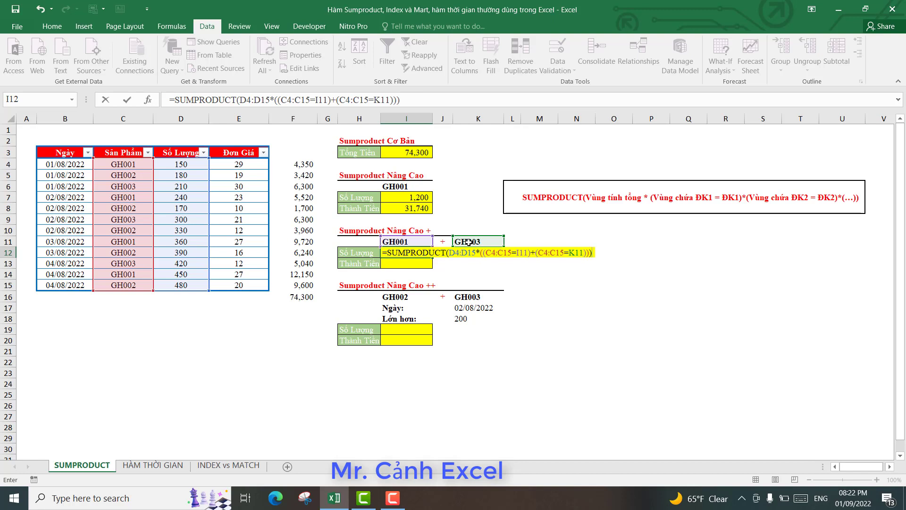
key("ctrl+Return")
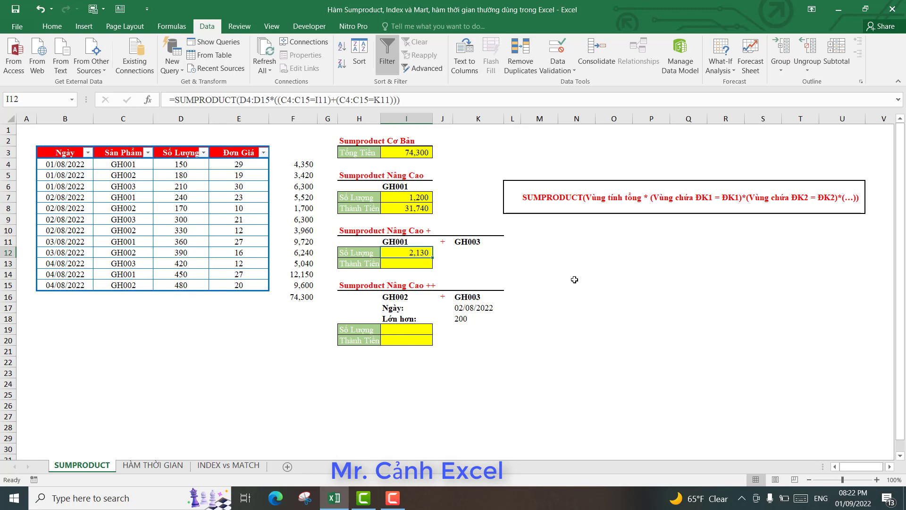
left_click(231, 350)
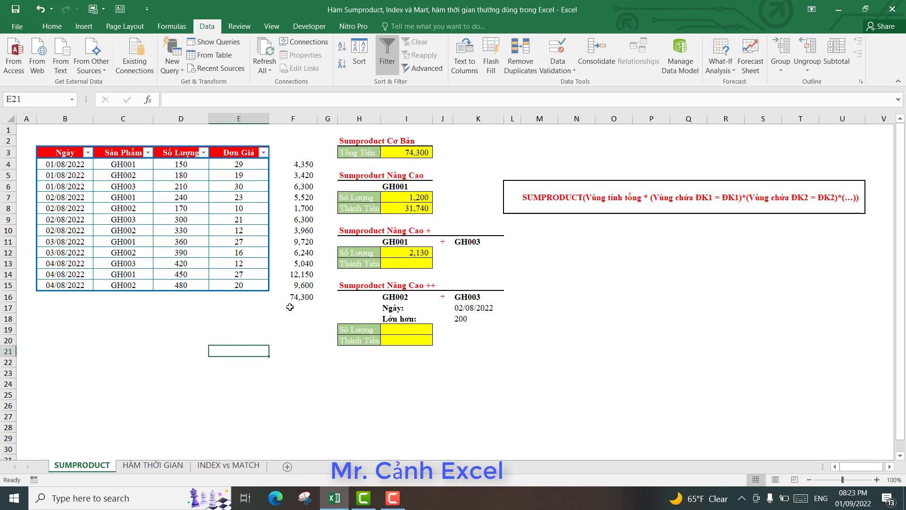
left_click(148, 152)
left_click(31, 286)
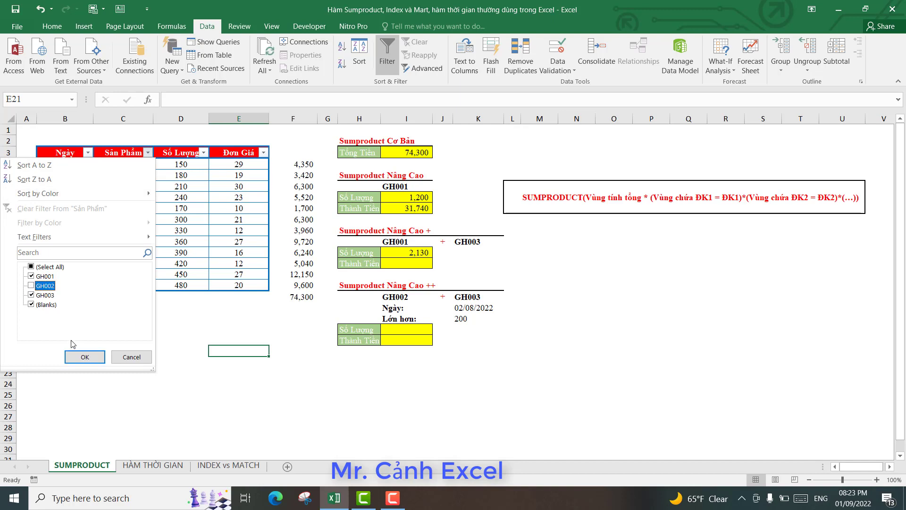
left_click(31, 304)
left_click(86, 358)
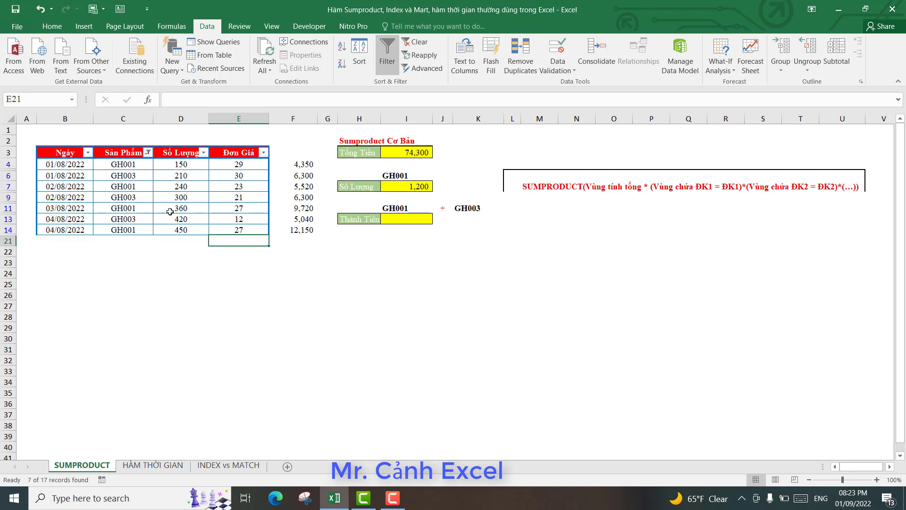
left_click_drag(185, 165, 185, 227)
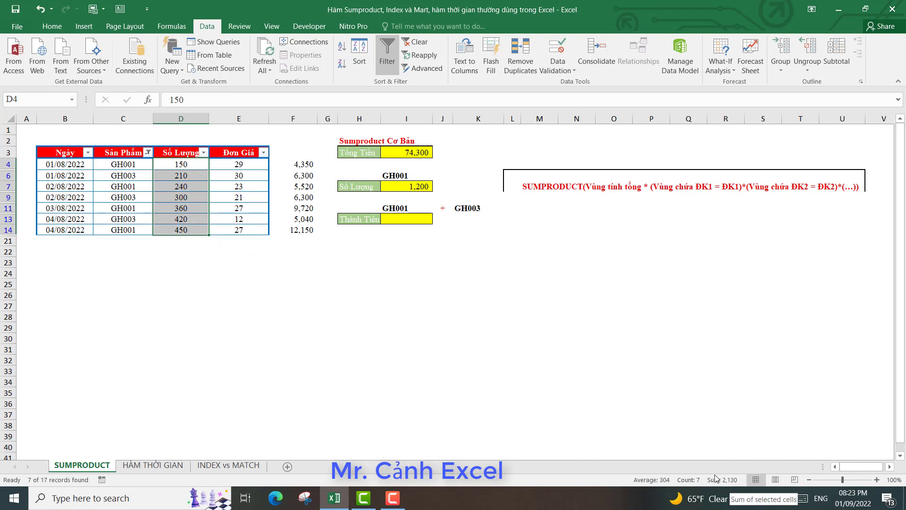
left_click(201, 296)
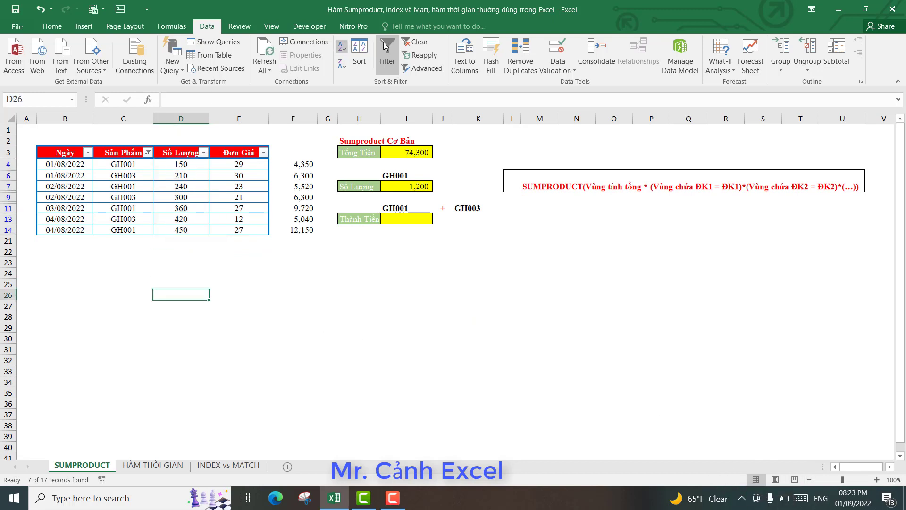
left_click(415, 44)
left_click(420, 254)
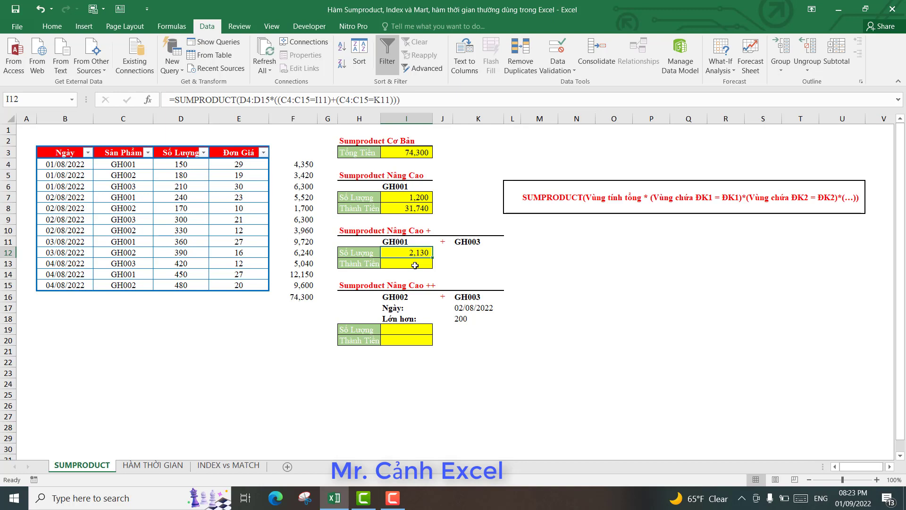
Step: Start the I13 formula as =SUMPRODUCT(D4:D15*E4:E15, multiplying quantities by unit prices
left_click(415, 266)
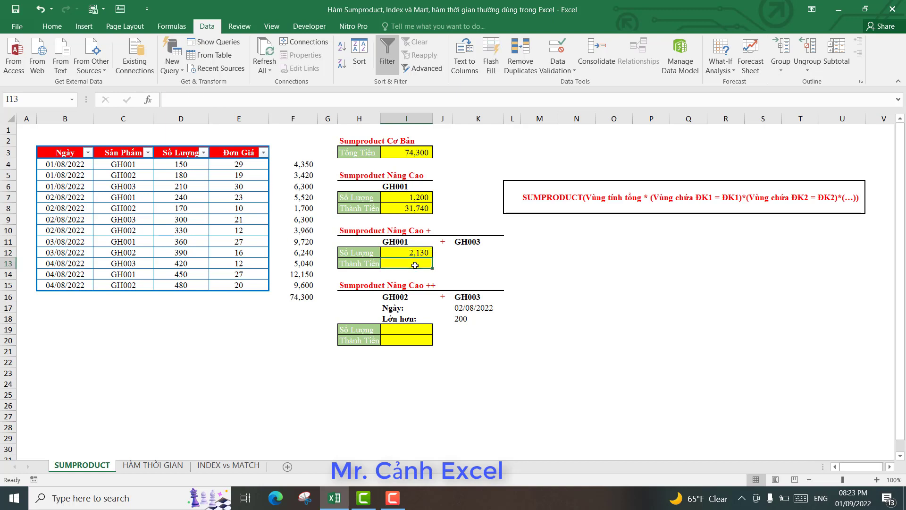
type("=")
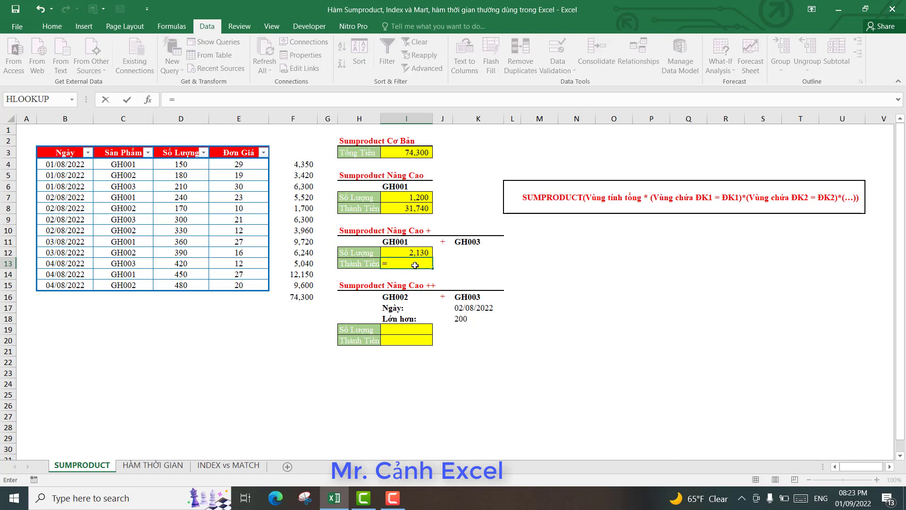
type("SUM")
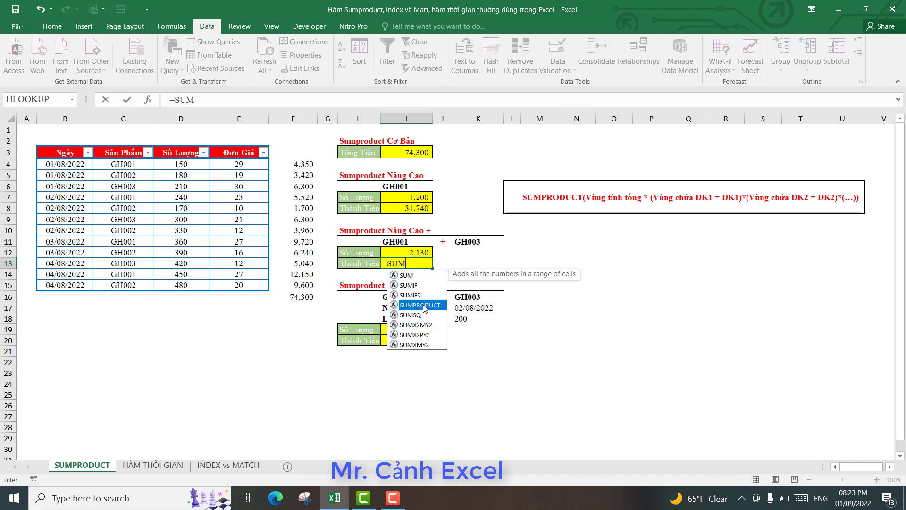
double_click(423, 304)
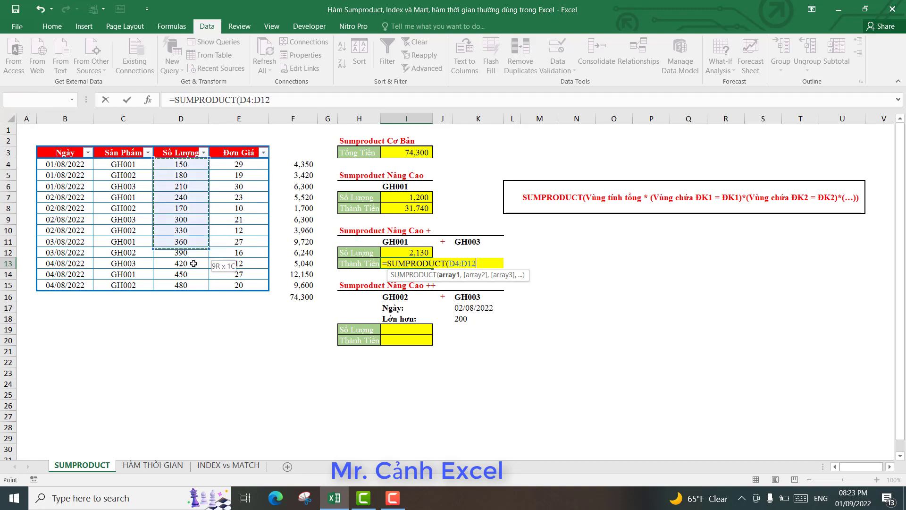
left_click_drag(189, 165, 195, 282)
type("*")
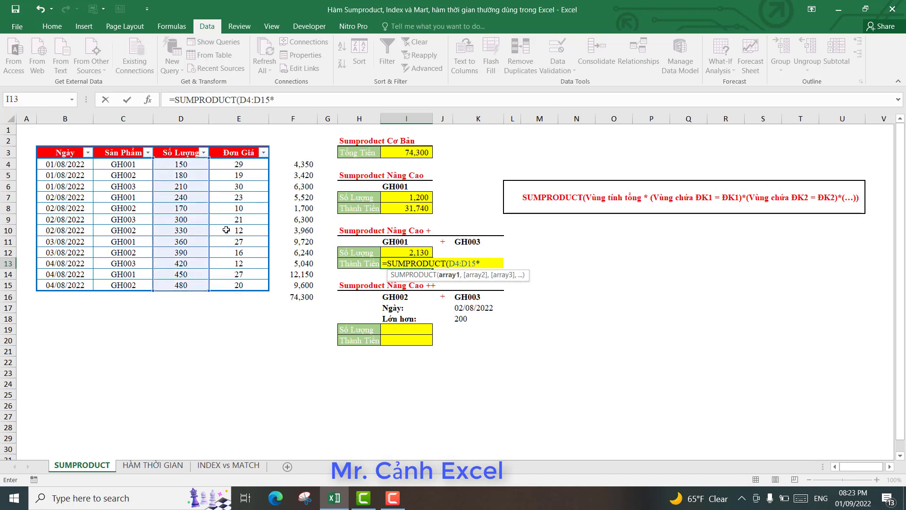
left_click_drag(236, 164, 237, 286)
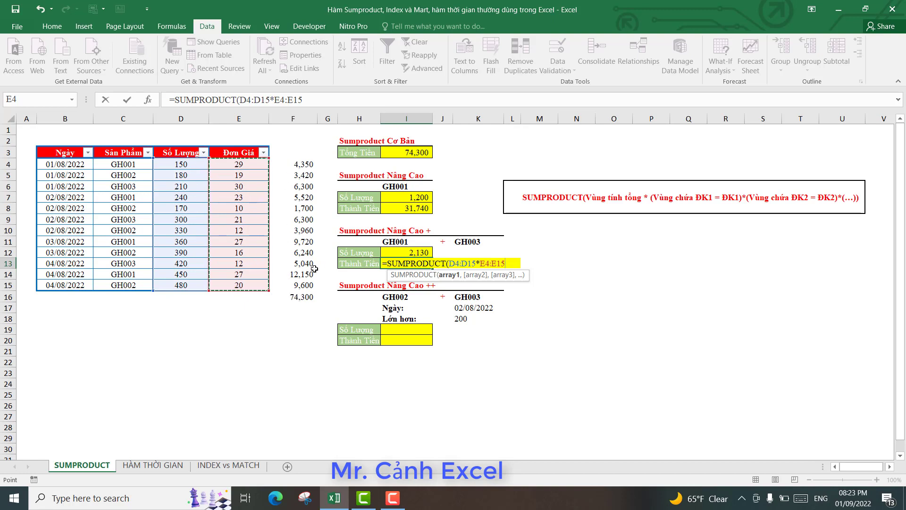
Step: Add the product conditions (C4:C15=I11)+(C4:C15=K11) to the I13 formula
type("*")
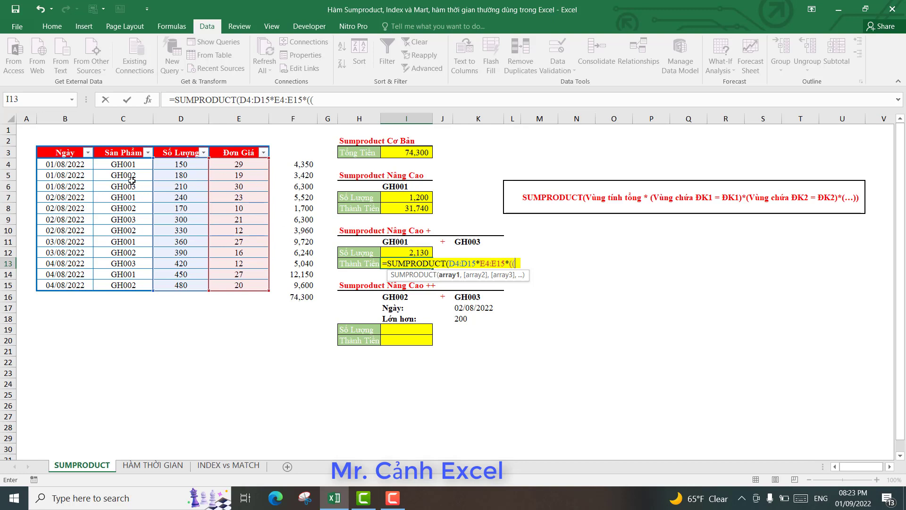
left_click_drag(124, 167, 136, 284)
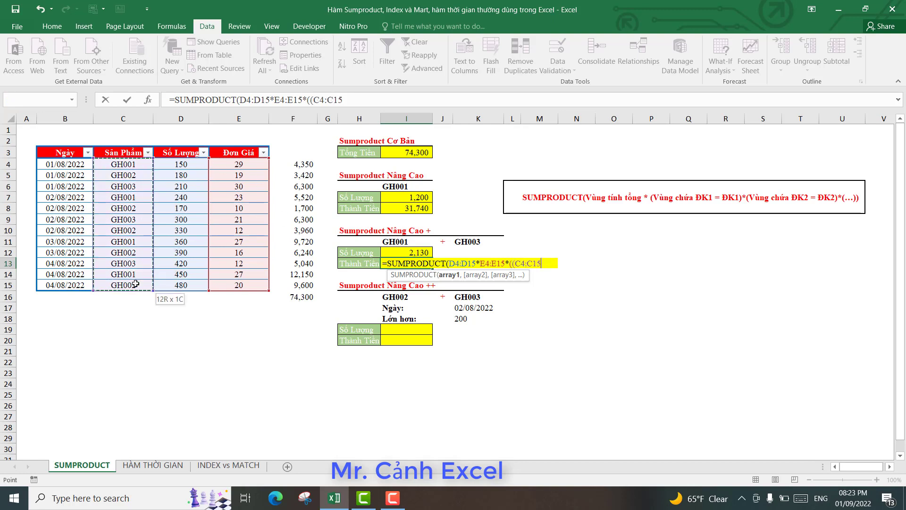
type("=")
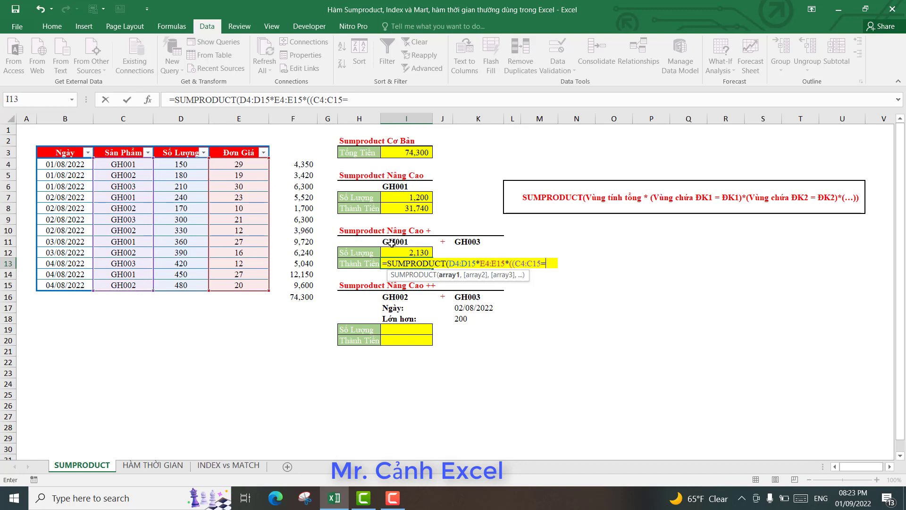
left_click(391, 244)
type(")*")
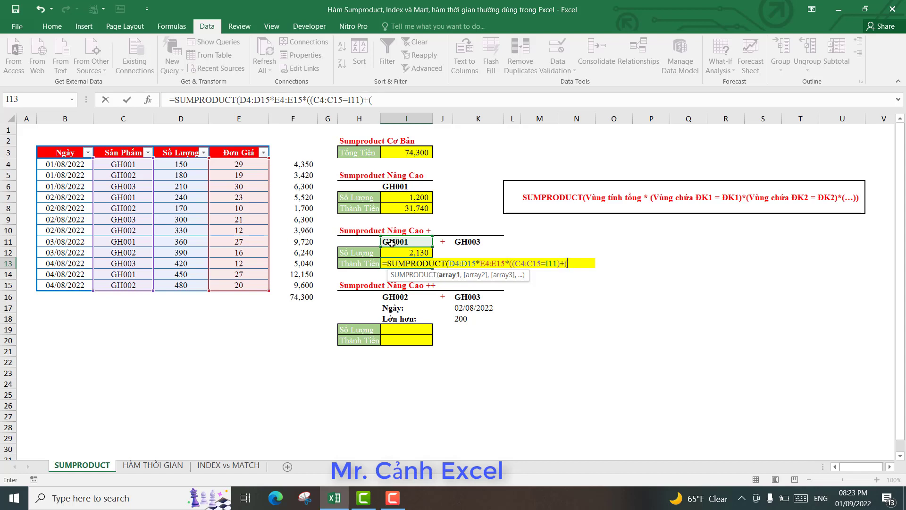
left_click_drag(125, 163, 137, 285)
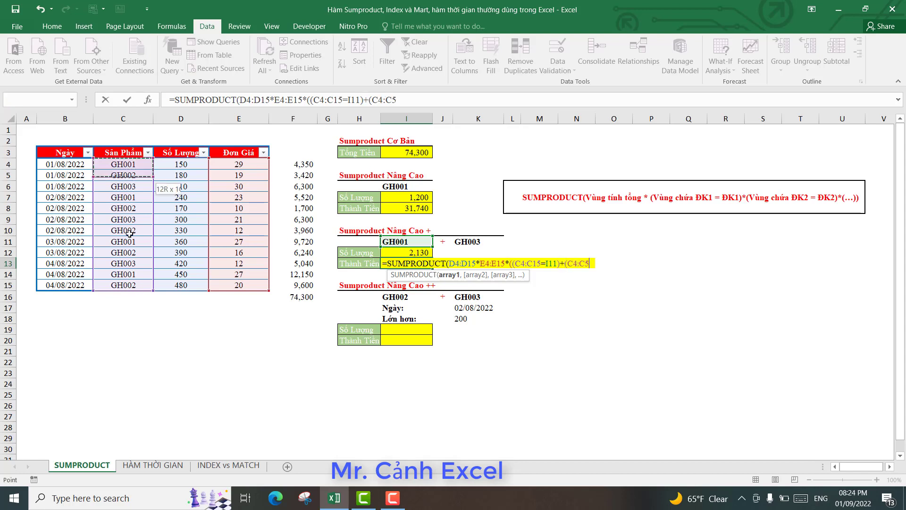
type("15=")
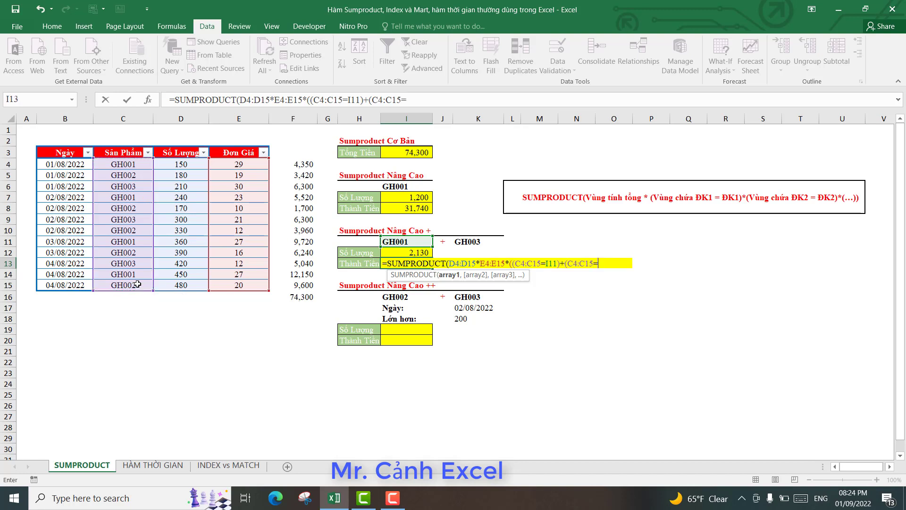
left_click(465, 241)
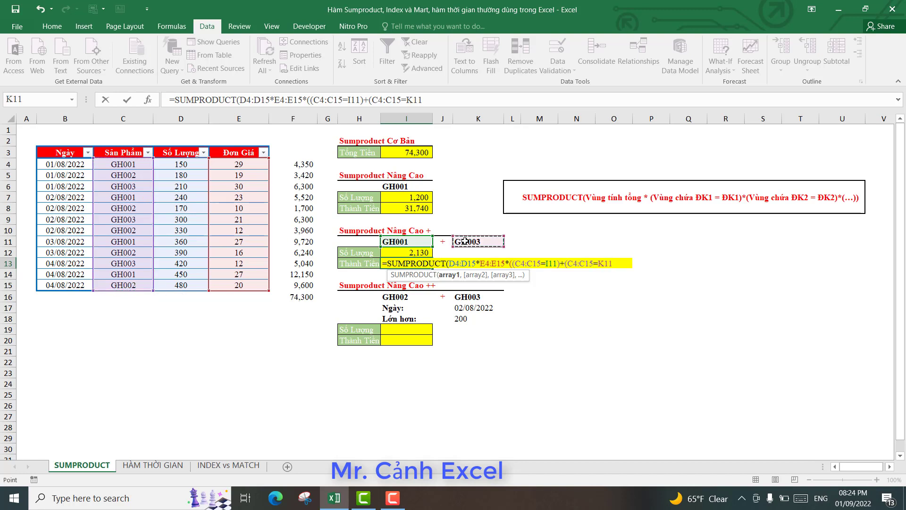
type(")")
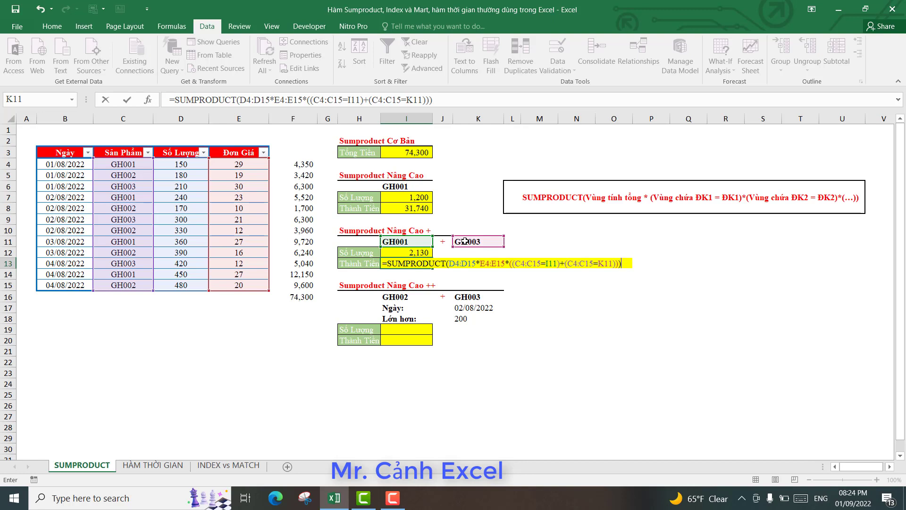
Step: Commit the I13 amount formula, which returns 49,380
key("Return")
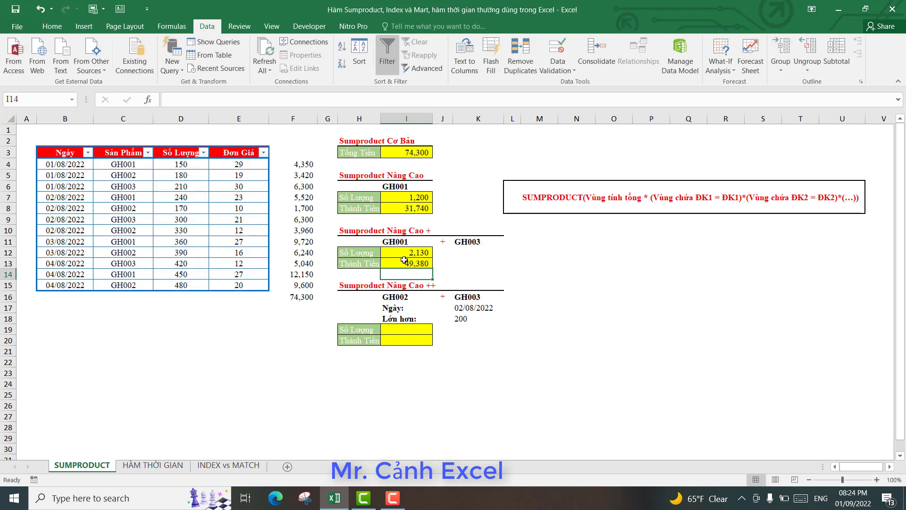
left_click(404, 260)
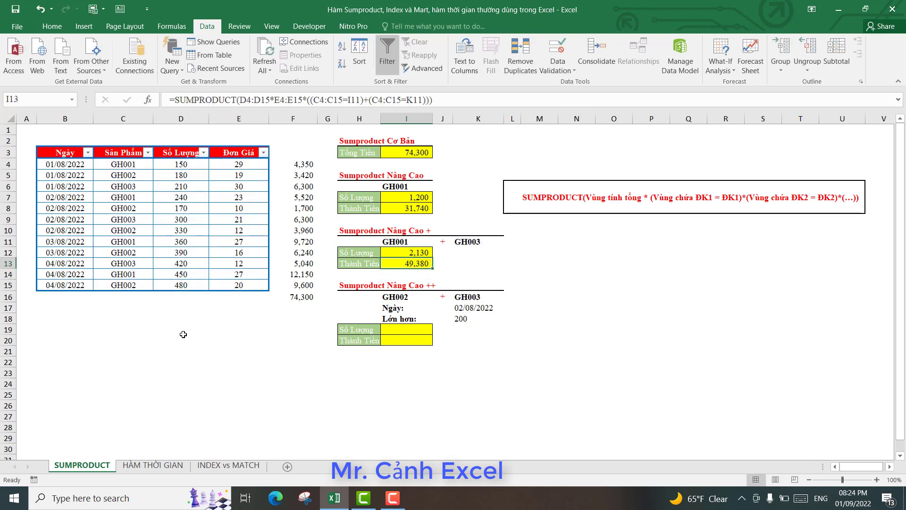
left_click_drag(183, 335, 183, 340)
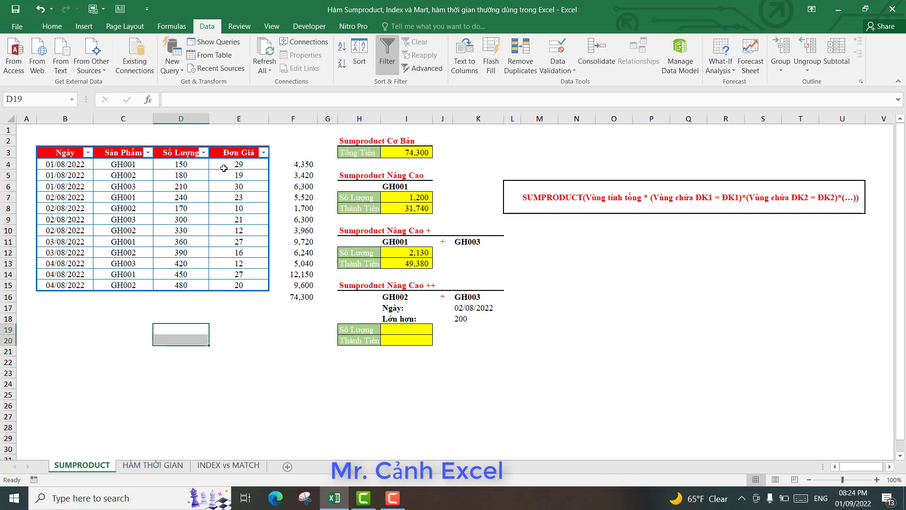
Step: Filter the product column to GH001 and GH003 to verify the amounts, then clear the filter
left_click(148, 152)
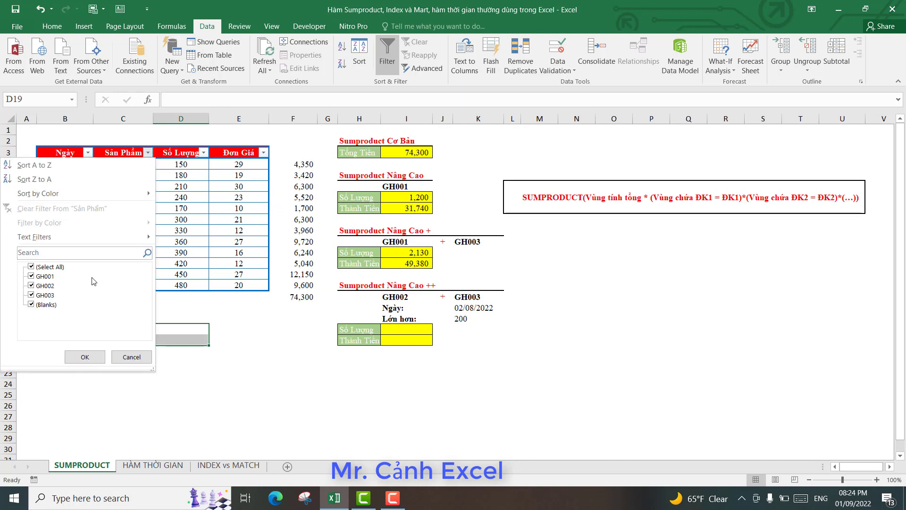
left_click(31, 286)
left_click(31, 304)
left_click(85, 357)
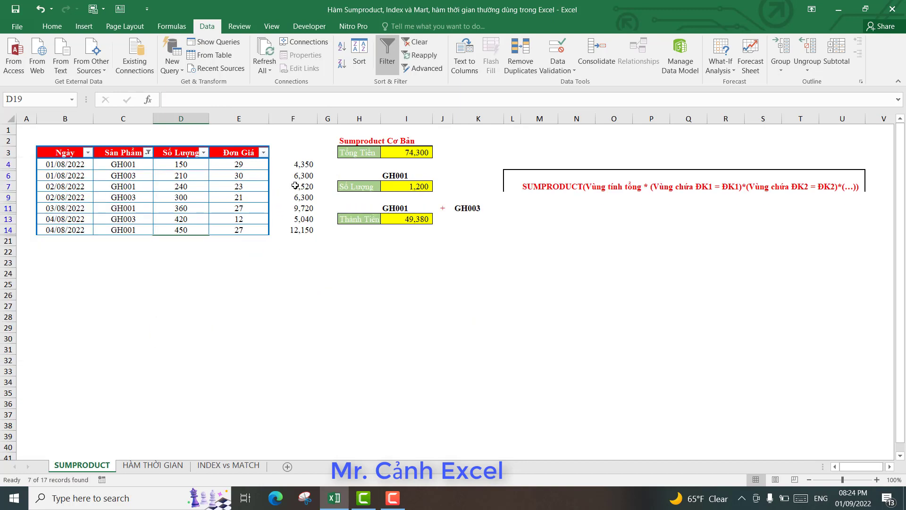
left_click_drag(303, 164, 305, 230)
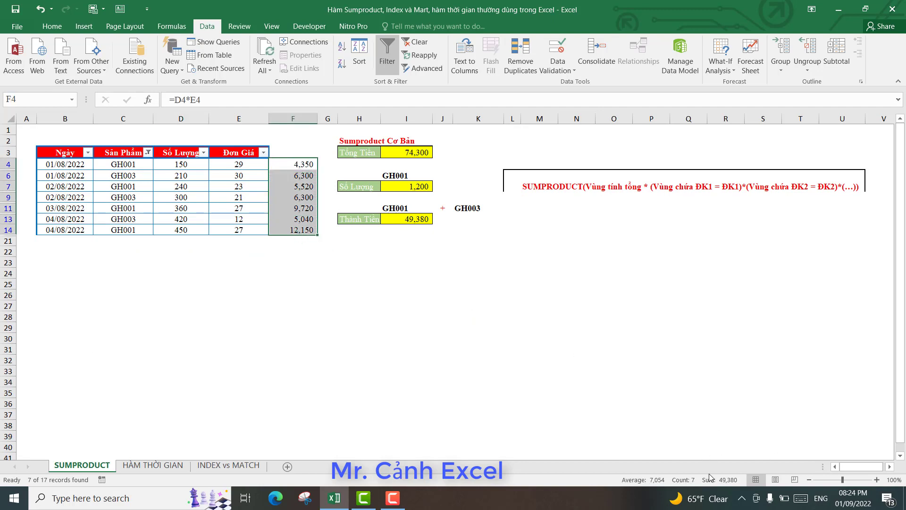
left_click(328, 295)
left_click(416, 42)
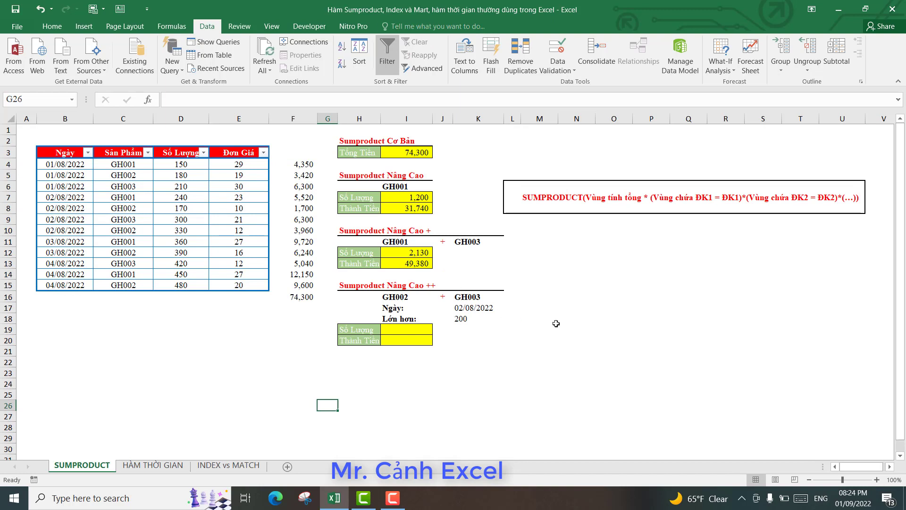
left_click(420, 254)
left_click(412, 263)
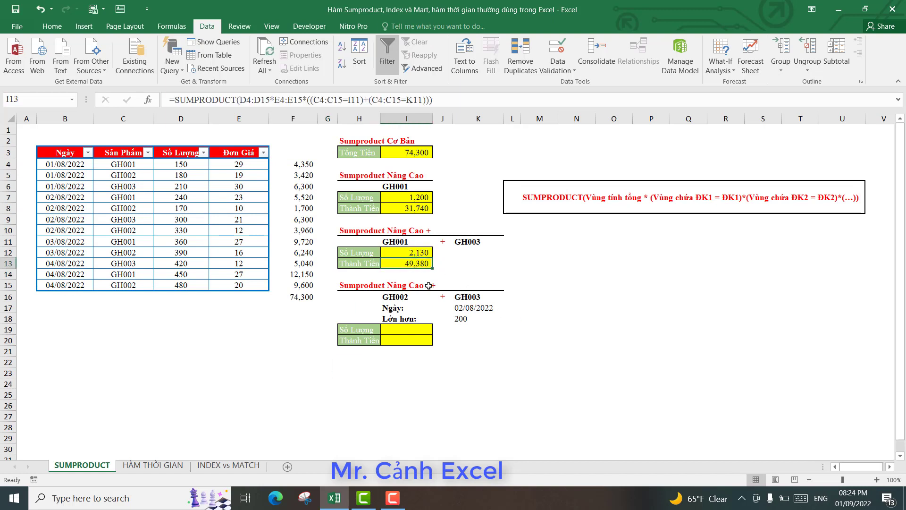
left_click(437, 395)
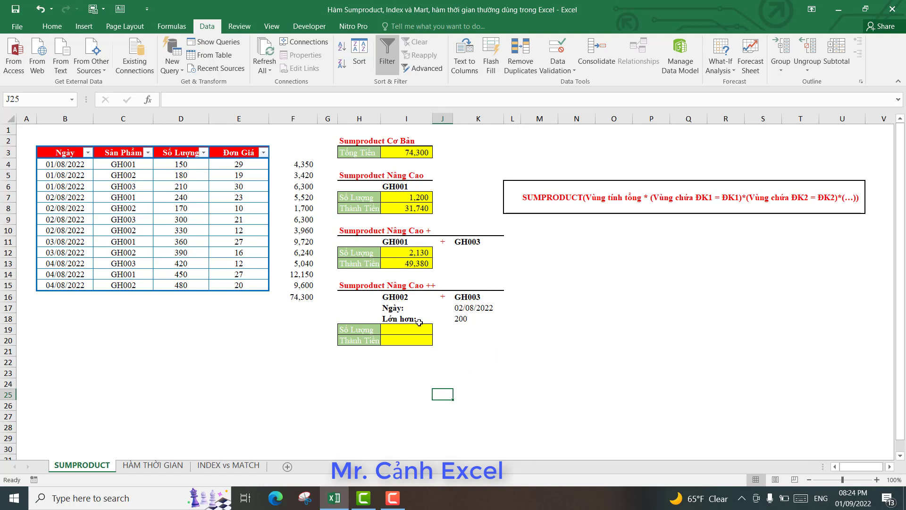
left_click(396, 297)
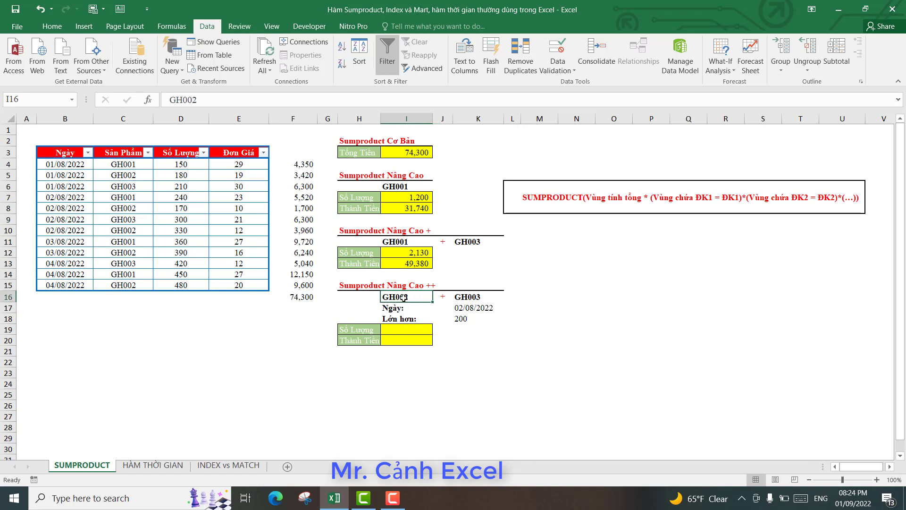
left_click(393, 333)
left_click(401, 298)
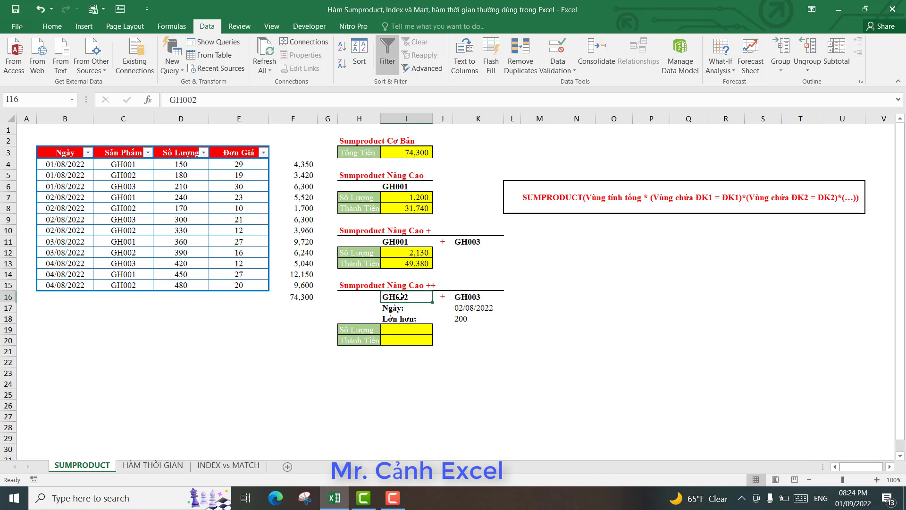
left_click(471, 299)
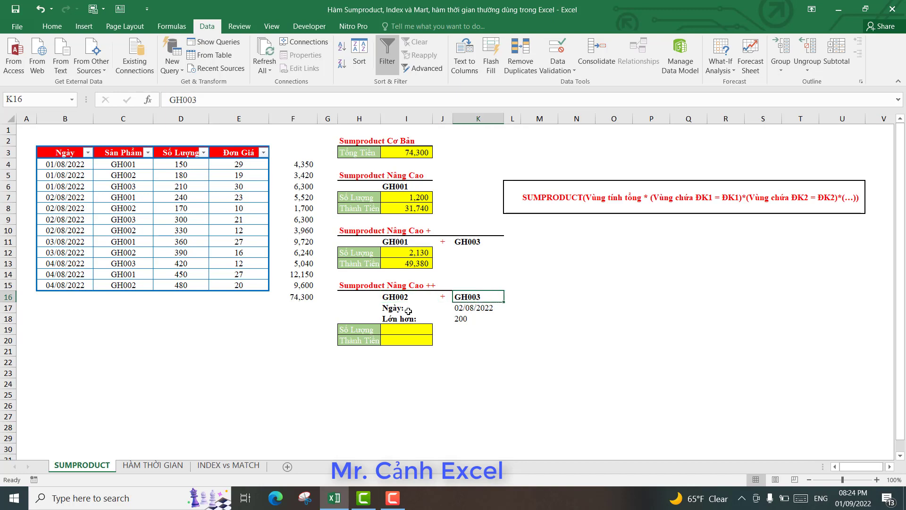
left_click(476, 309)
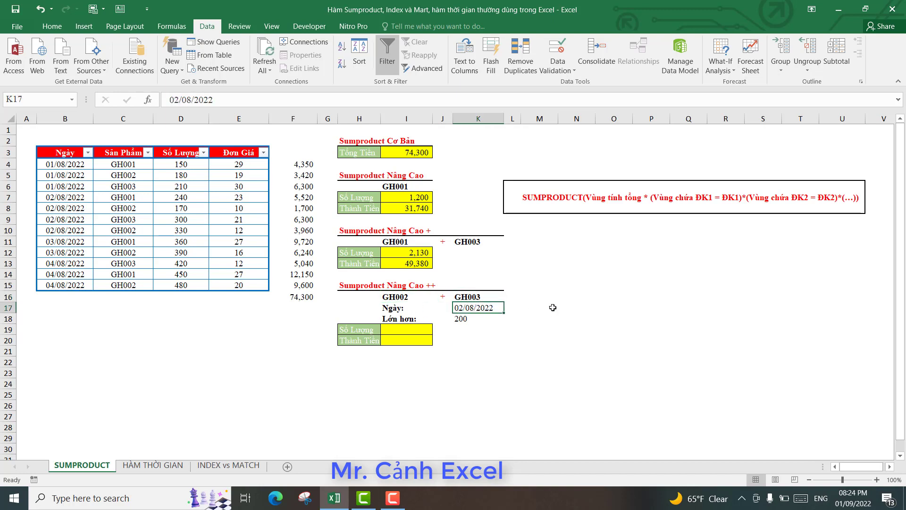
left_click(461, 321)
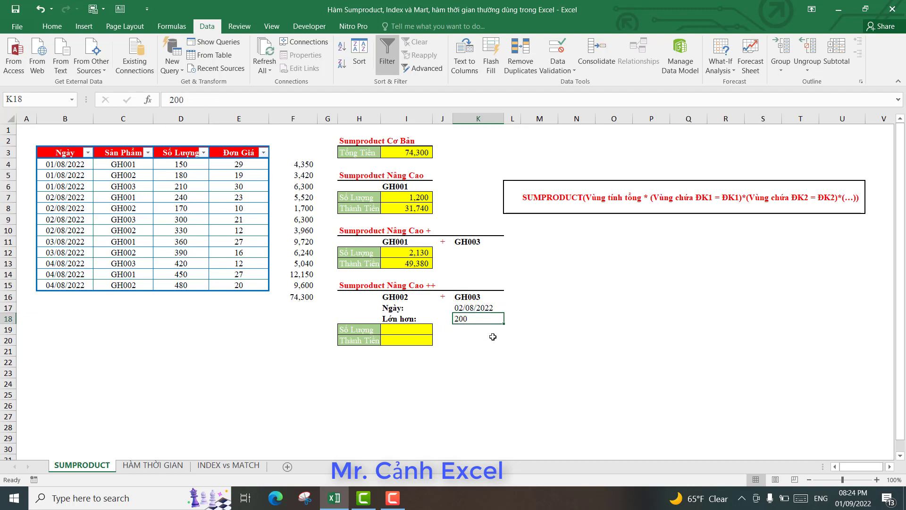
Step: In I19, start =SUMPRODUCT(D4:D15*((C4:C15=I16)+(C4:C15=K16)) for GH002 or GH003
left_click(417, 332)
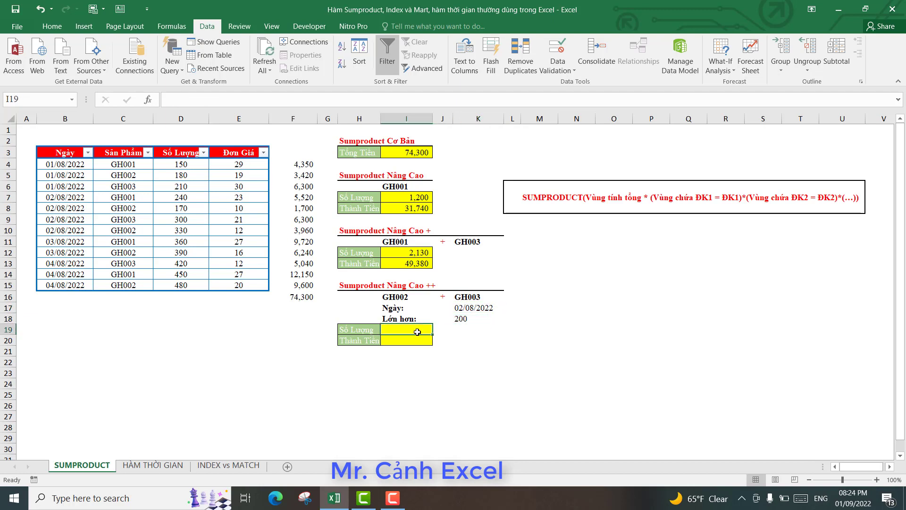
type("=SU")
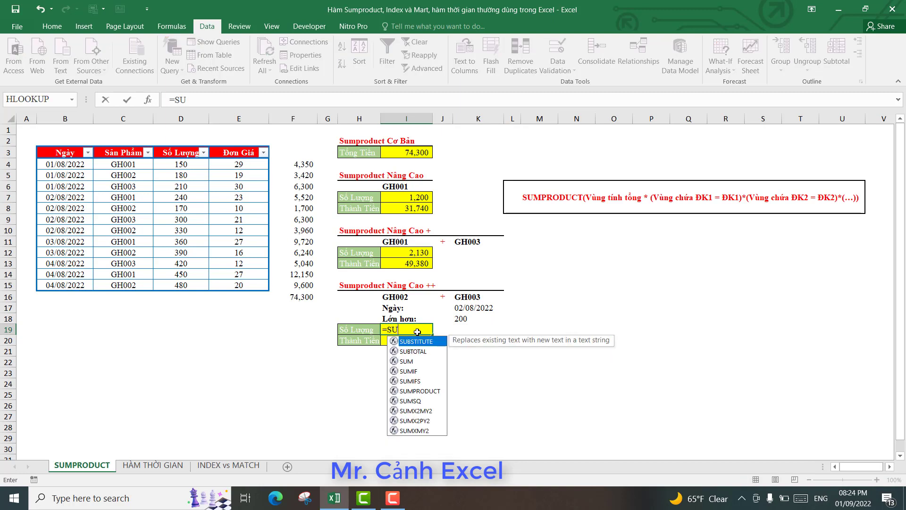
type("M")
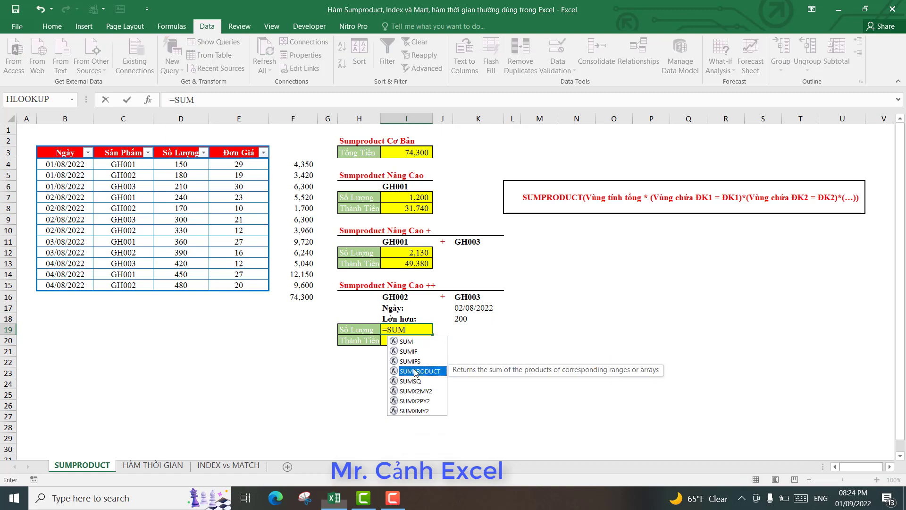
double_click(414, 369)
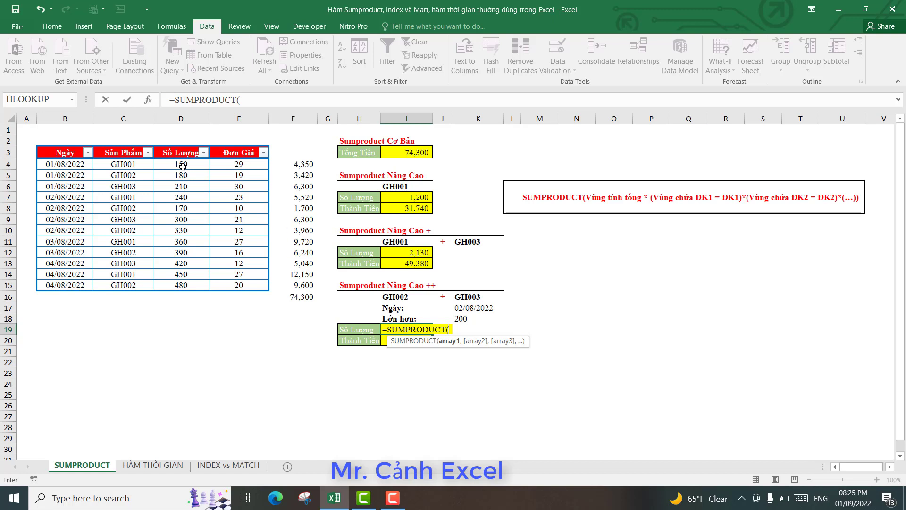
left_click_drag(182, 165, 183, 282)
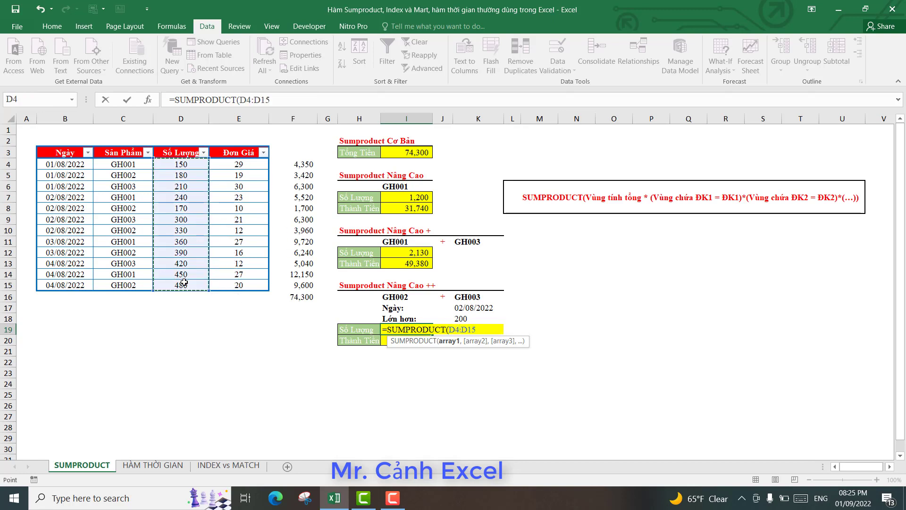
type("*")
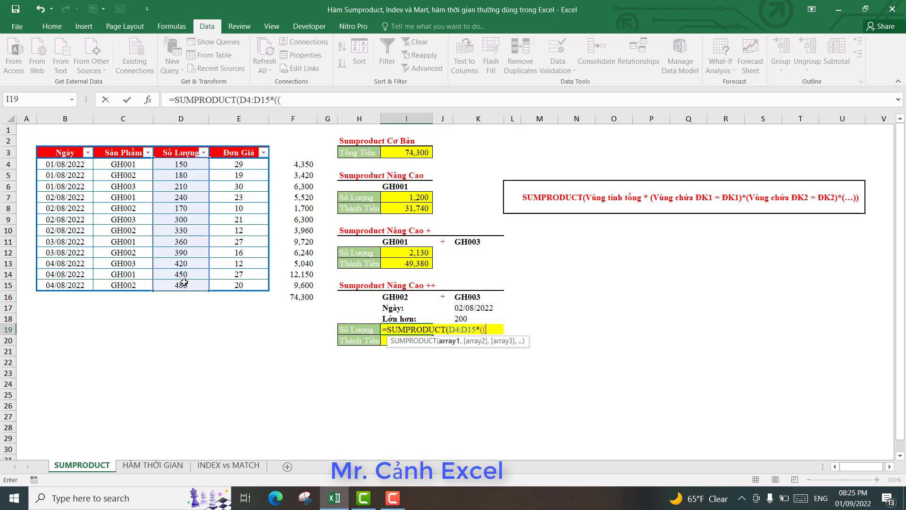
left_click_drag(124, 165, 128, 277)
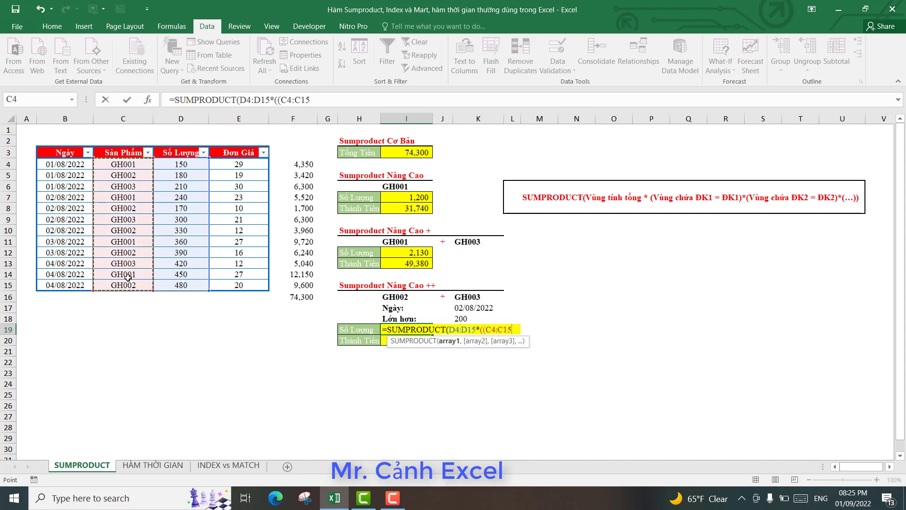
type("=")
left_click(402, 299)
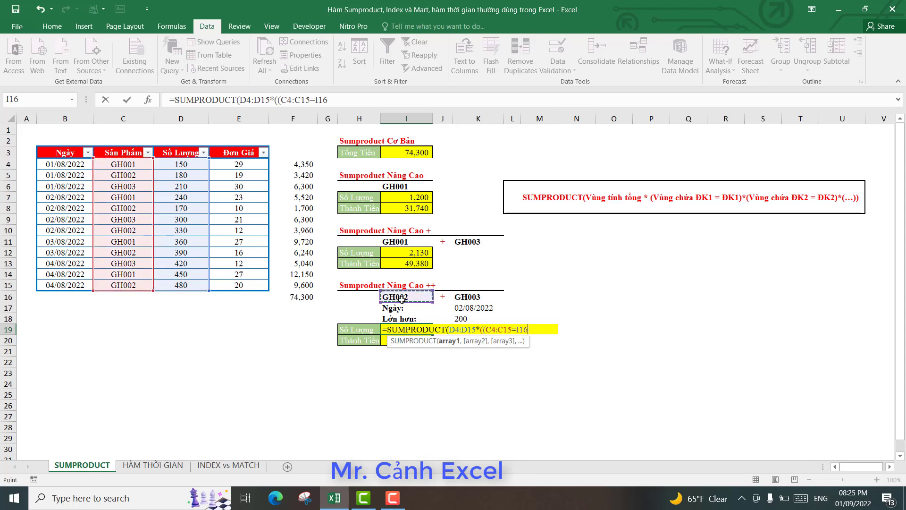
type(")+(")
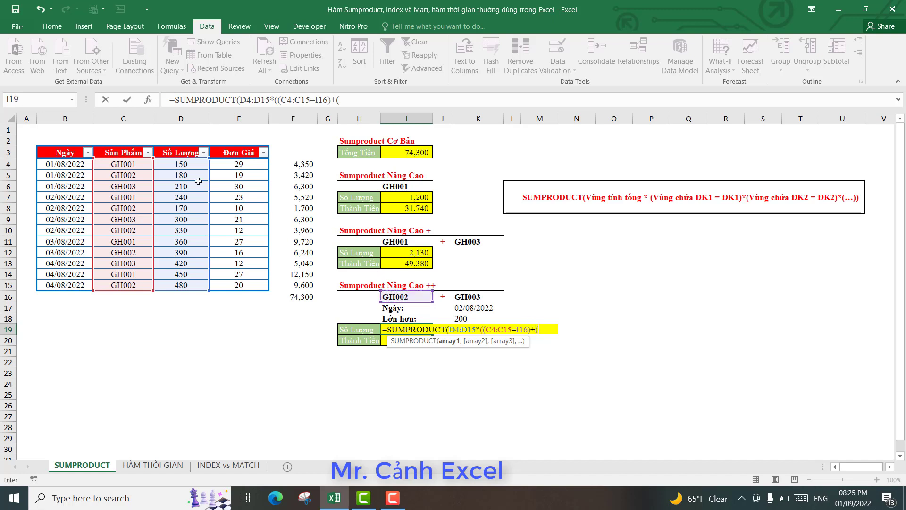
left_click_drag(124, 163, 126, 280)
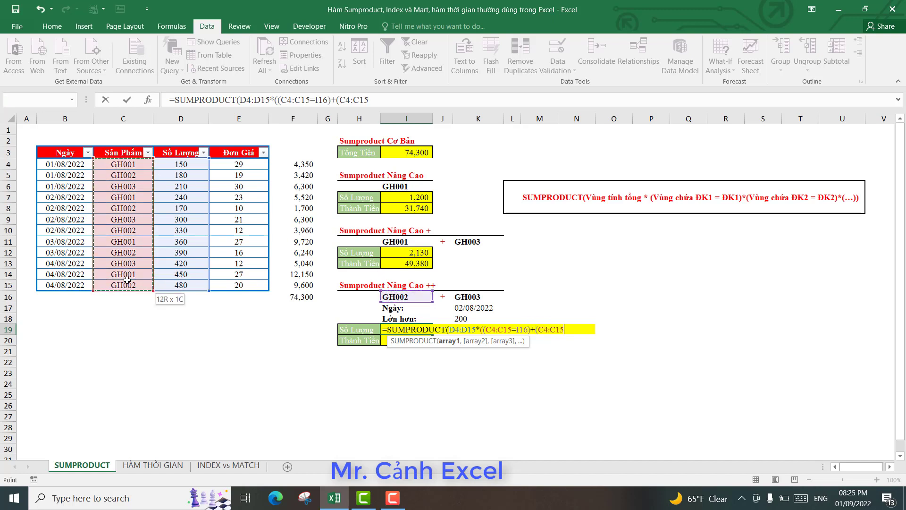
type("=")
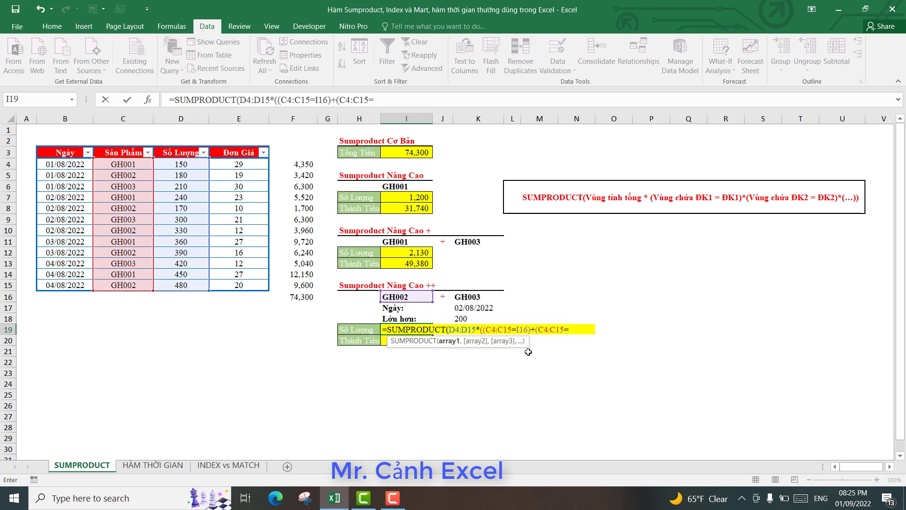
left_click(459, 298)
type(")")
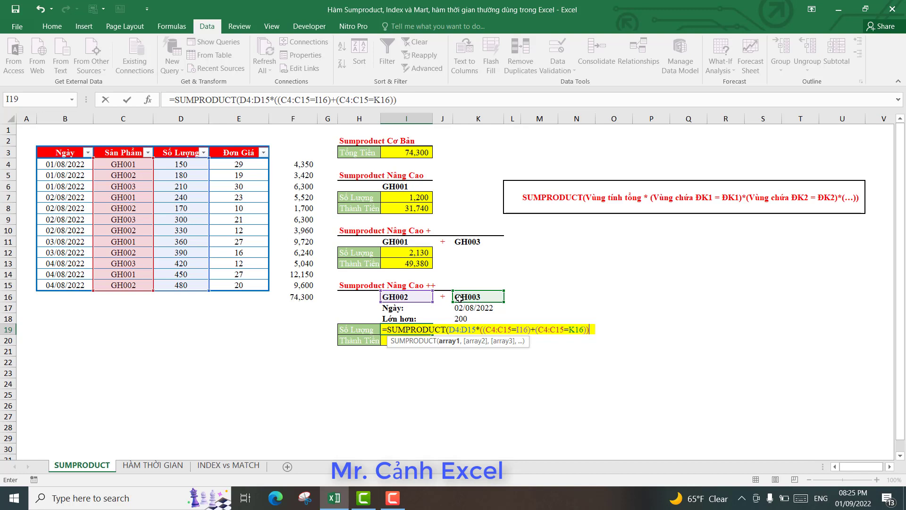
Step: Add the date condition B4:B15=K17 and the quantity >200 condition, returning 630
type("(")
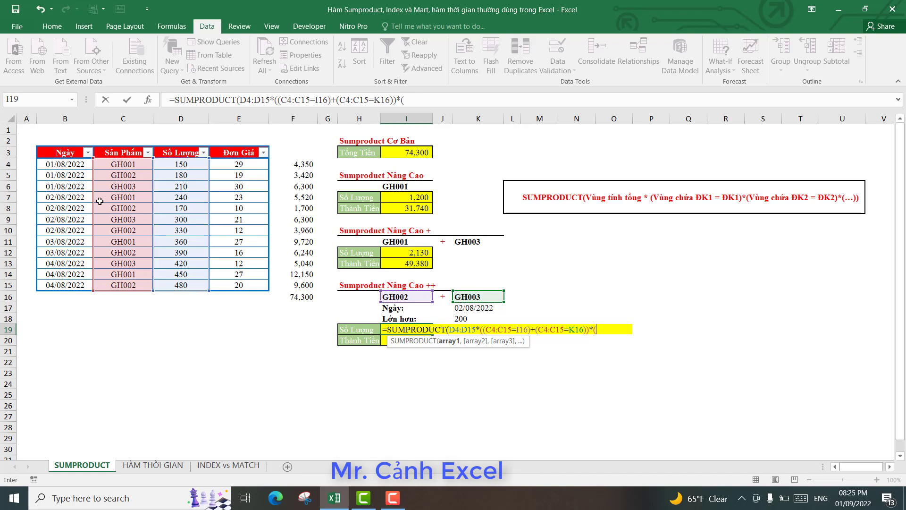
left_click_drag(74, 164, 73, 283)
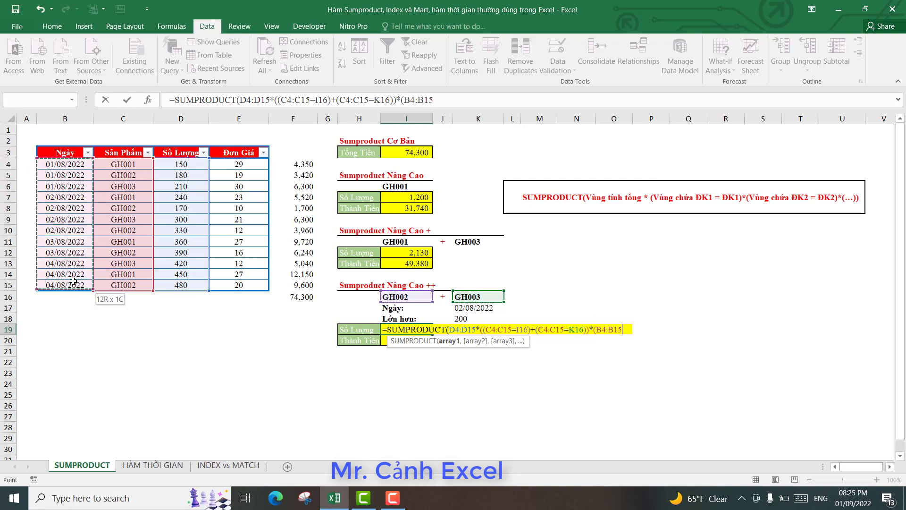
type("=")
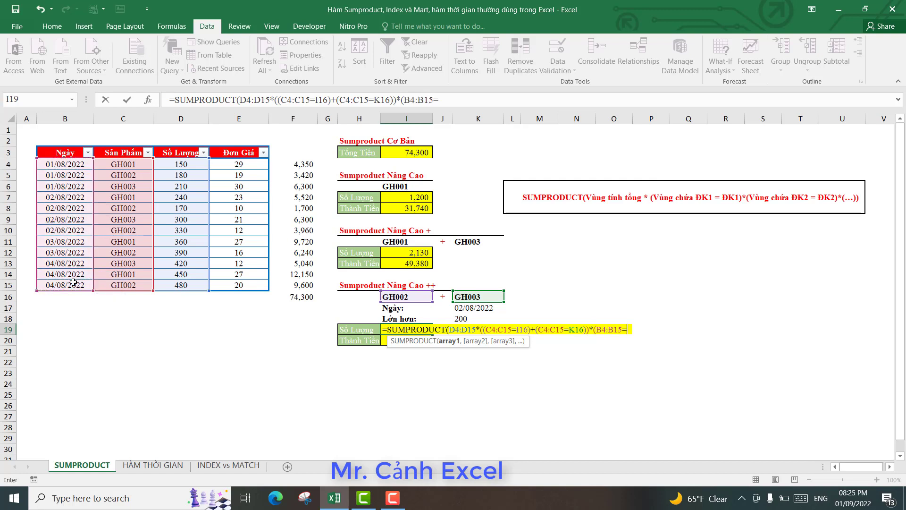
left_click(457, 308)
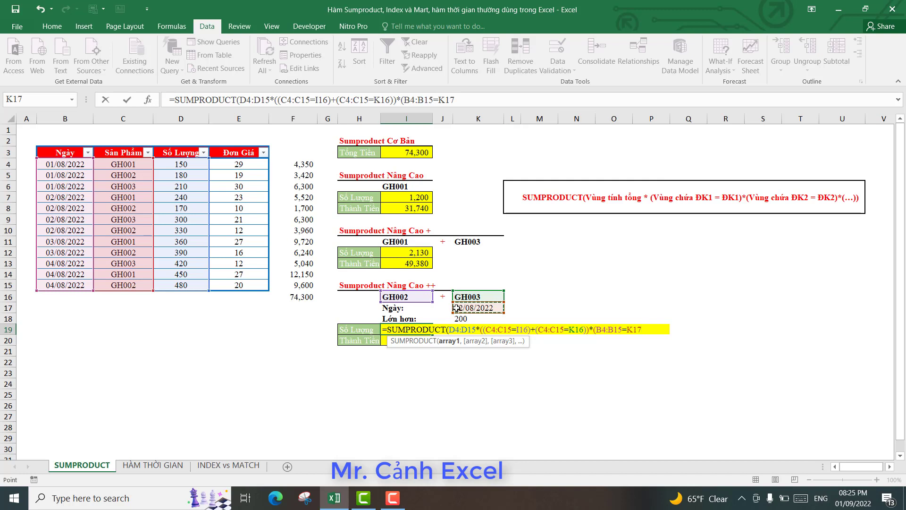
type(")*(")
left_click_drag(188, 164, 192, 283)
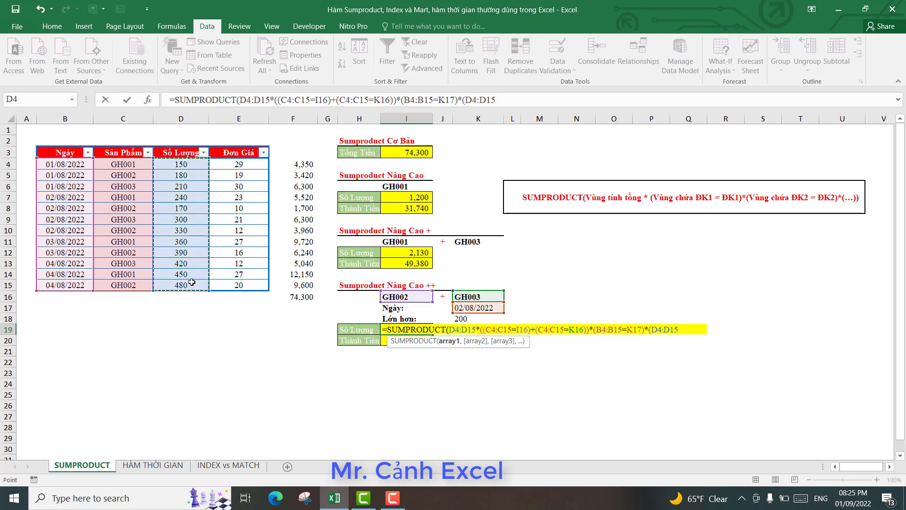
type(">200")
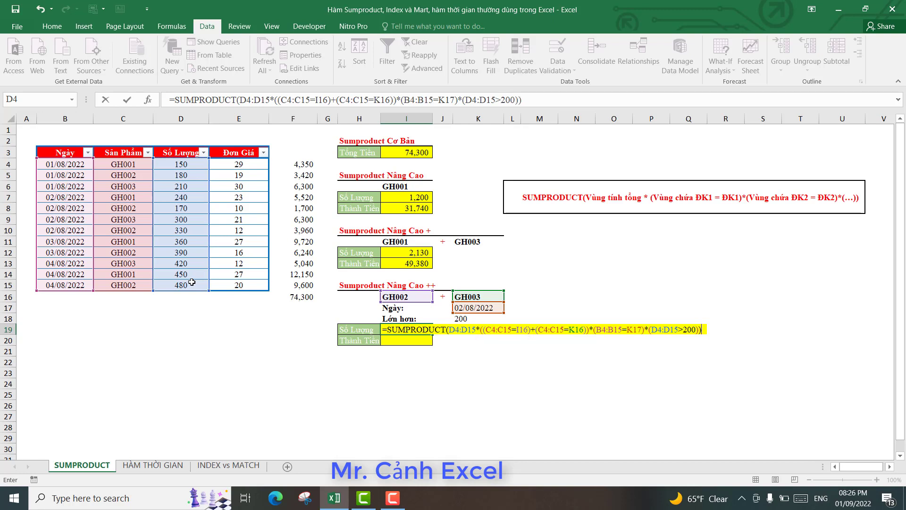
key("Return")
Step: Review the I19 formula against its GH002, GH003, date and 200 criteria
key("Down")
key("Down")
key("Down")
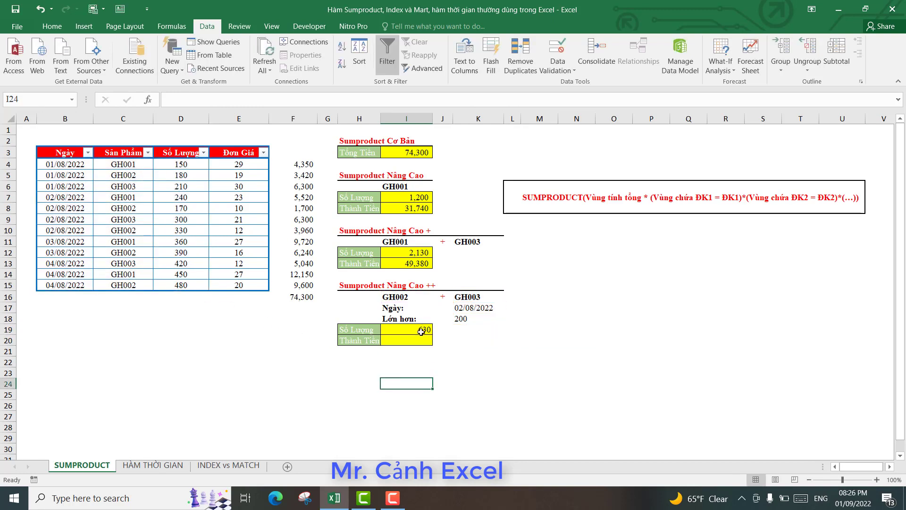
left_click(422, 331)
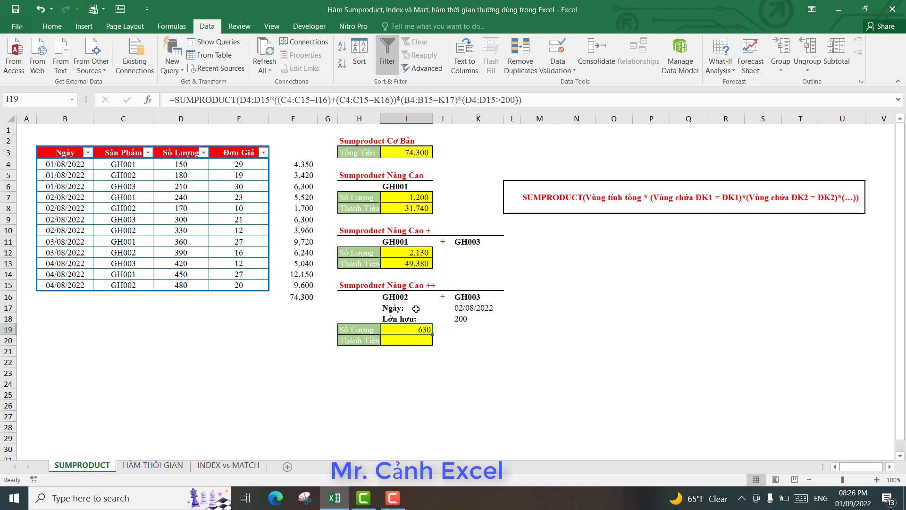
left_click(407, 300)
left_click(460, 298)
left_click(460, 308)
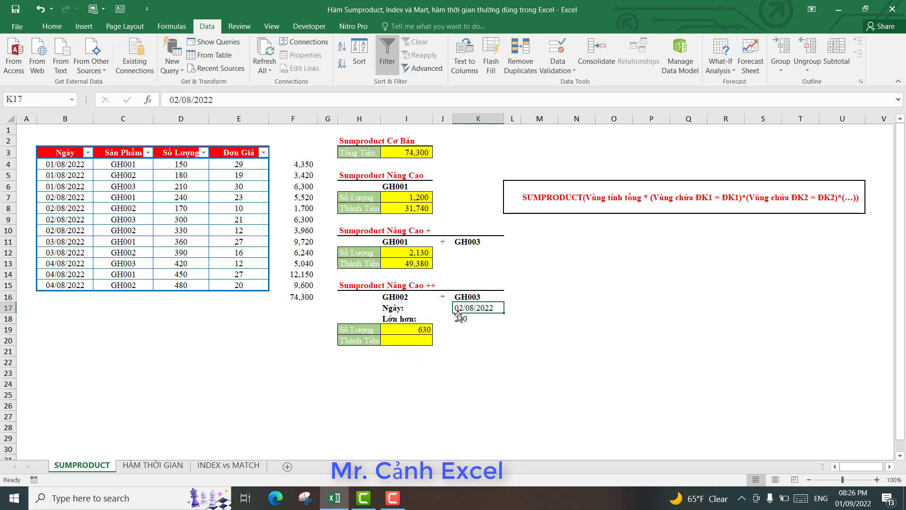
left_click(459, 319)
left_click(404, 329)
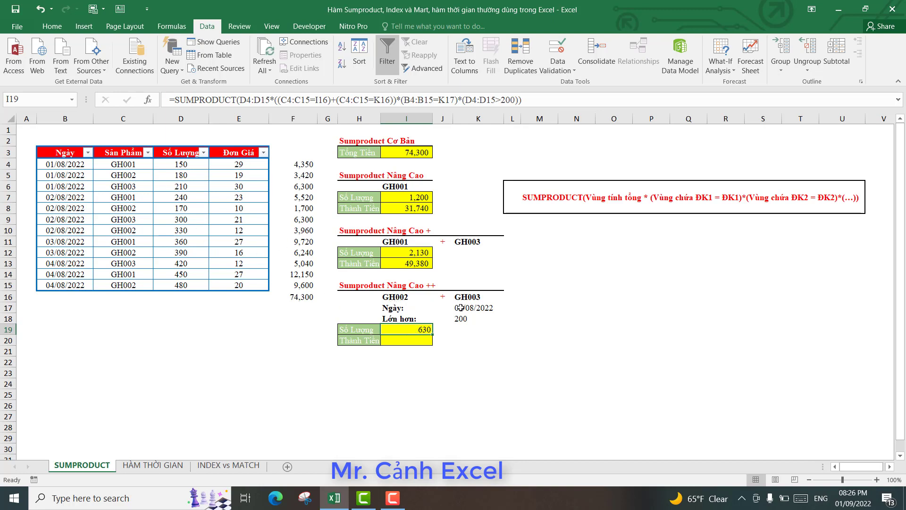
Step: Filter to GH002 and GH003 and select quantities 300 and 330 to confirm the 630 total
left_click(148, 153)
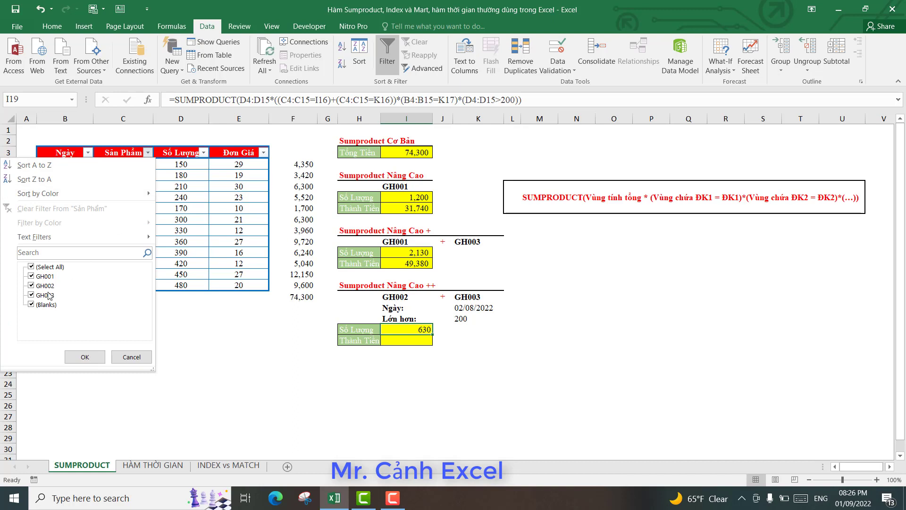
left_click(31, 276)
left_click(31, 305)
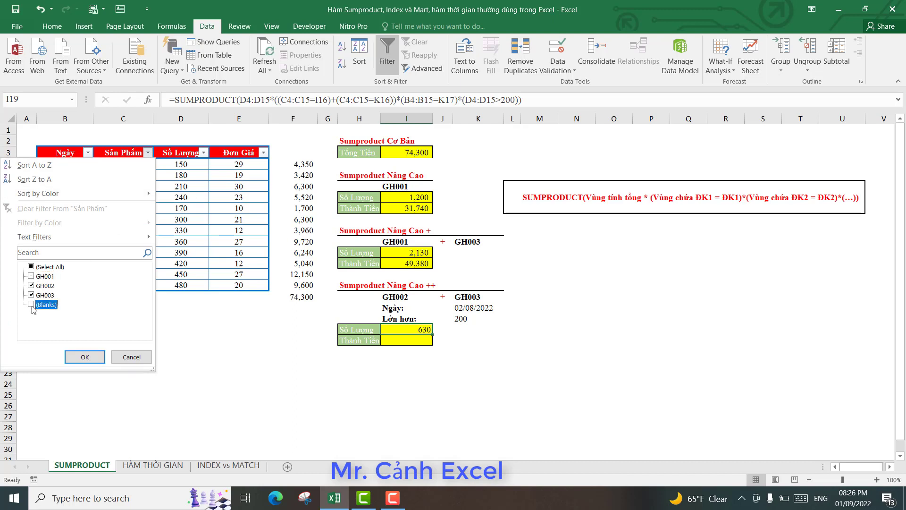
left_click(82, 355)
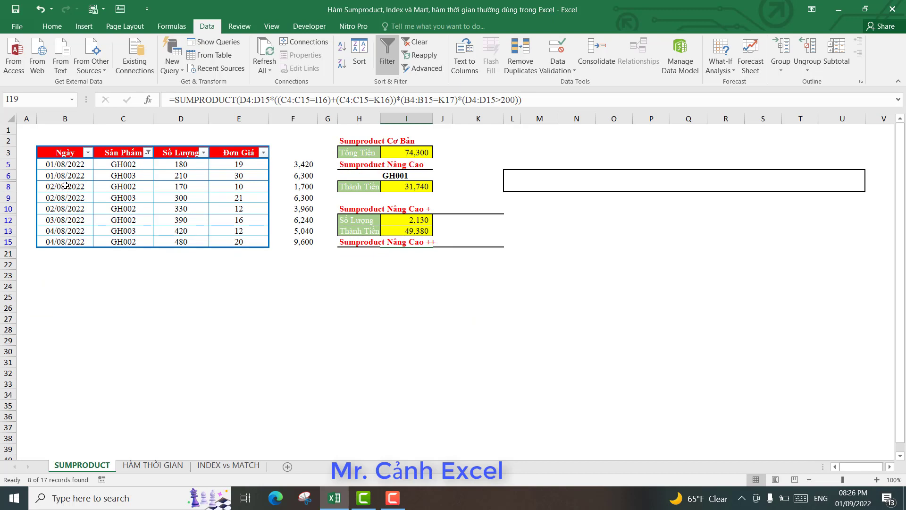
left_click_drag(181, 197, 184, 208)
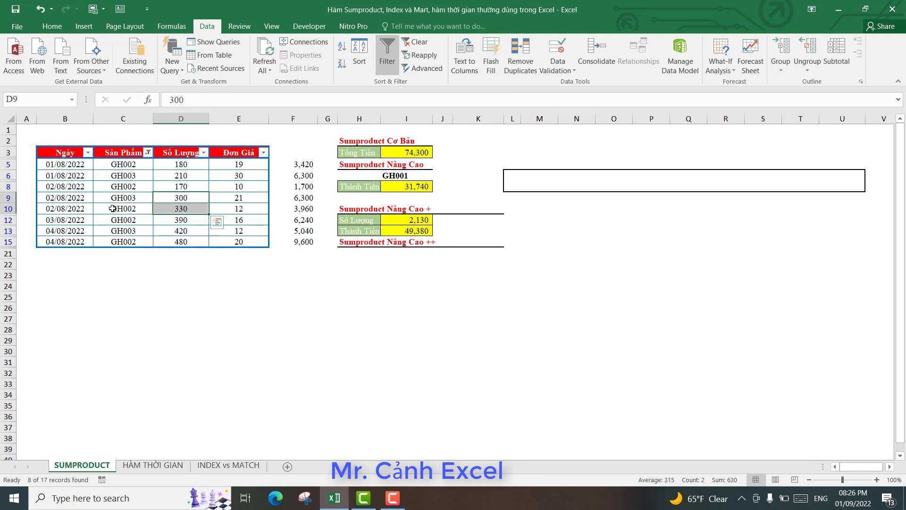
left_click(191, 197)
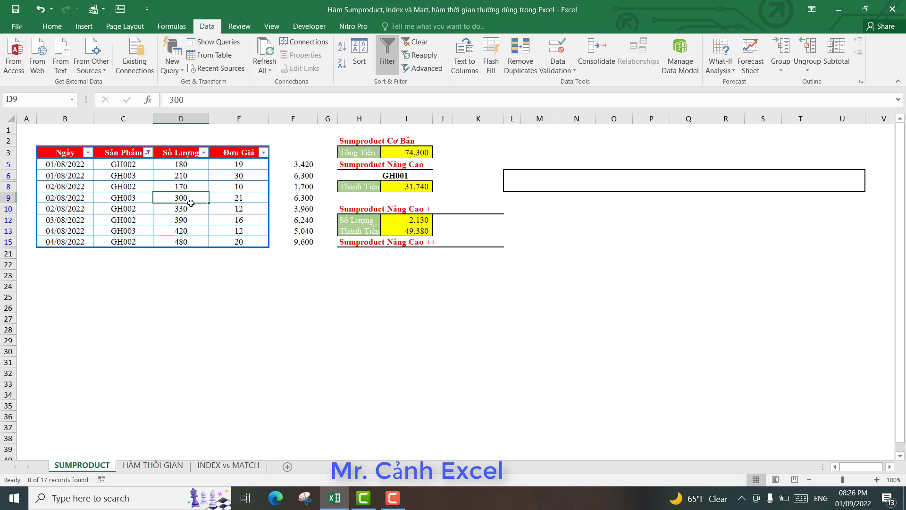
left_click_drag(191, 203, 191, 209)
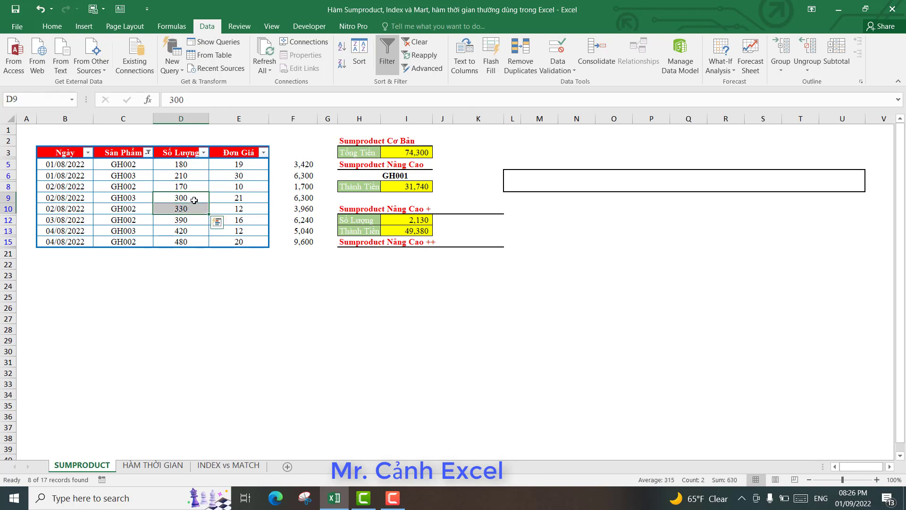
left_click(178, 187)
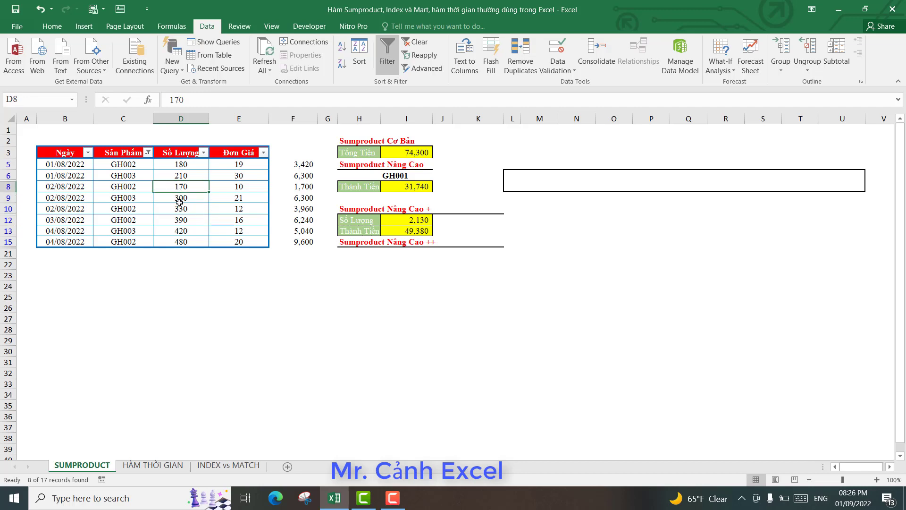
left_click_drag(185, 200, 186, 208)
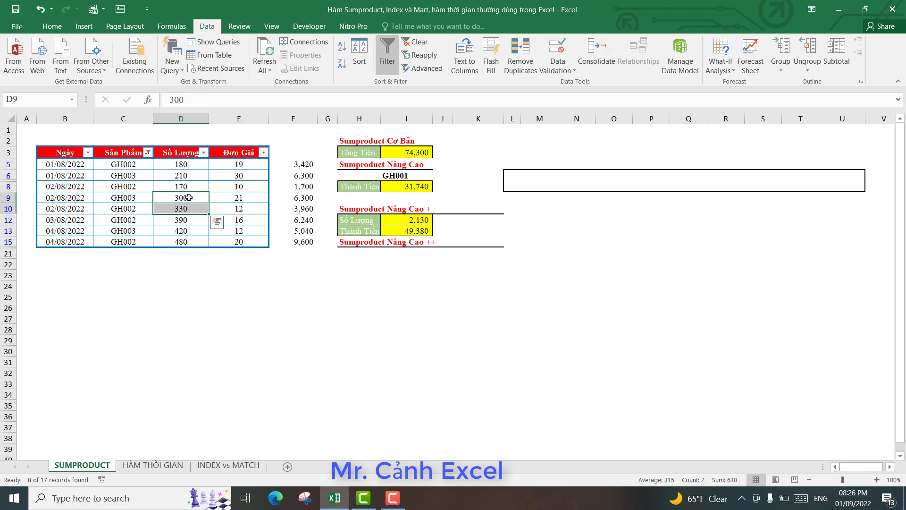
Step: Clear the filter and switch to the HÀM THỜI GIAN sheet
left_click(415, 42)
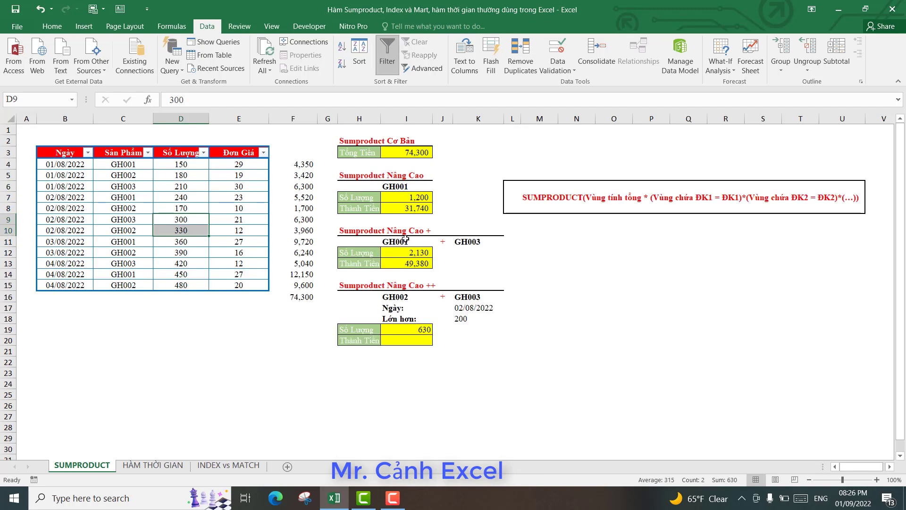
left_click(422, 330)
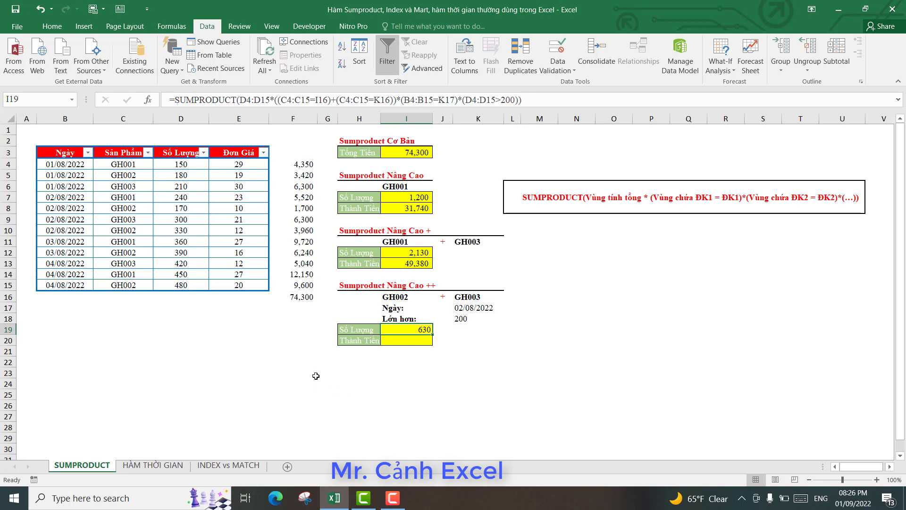
left_click(147, 466)
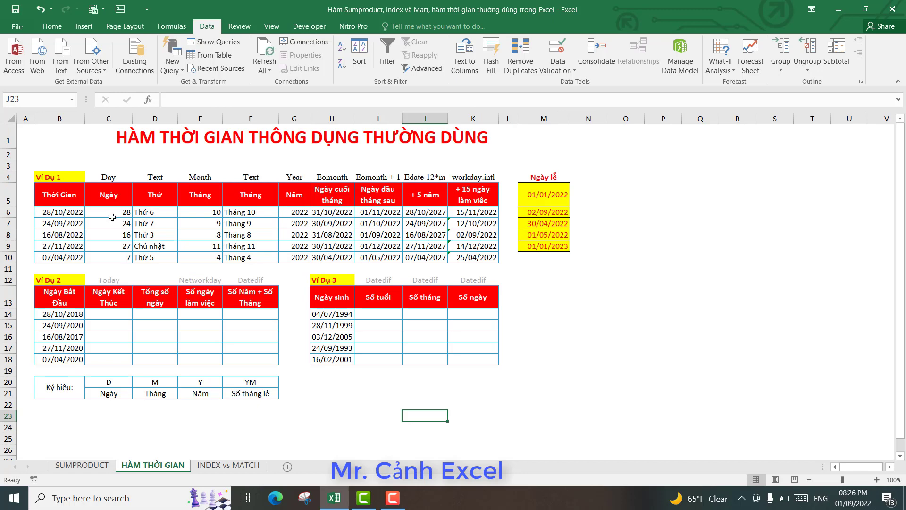
Step: Delete the Ví Dụ 1 results in C6:K10 and select the first Ngày cell C6
left_click_drag(111, 212, 466, 256)
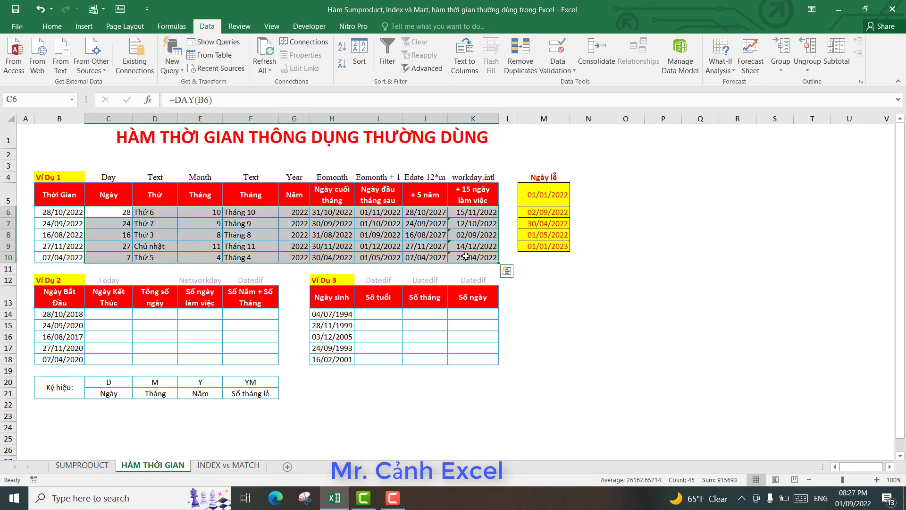
key("Delete")
left_click(52, 26)
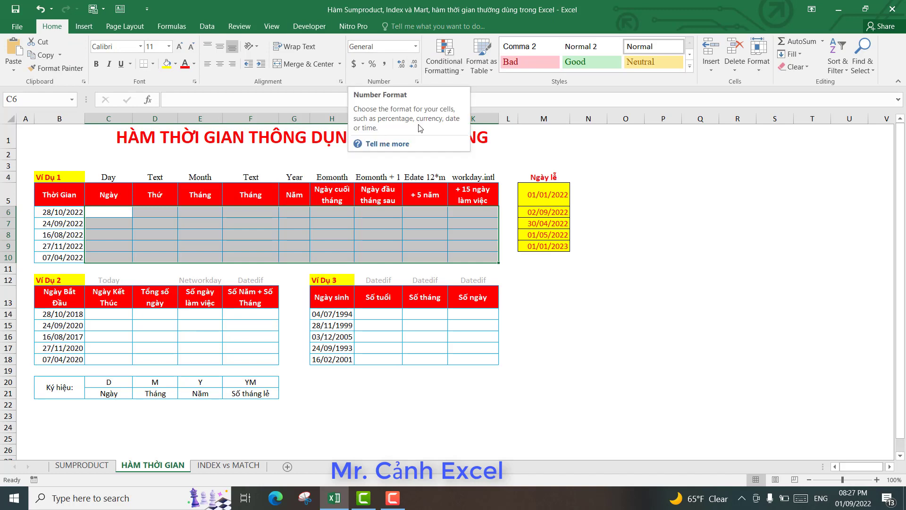
left_click(579, 359)
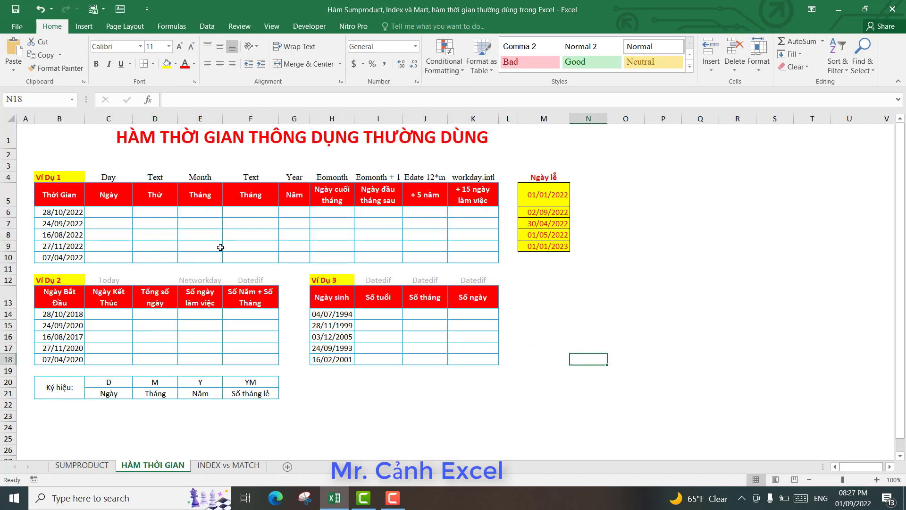
left_click(118, 212)
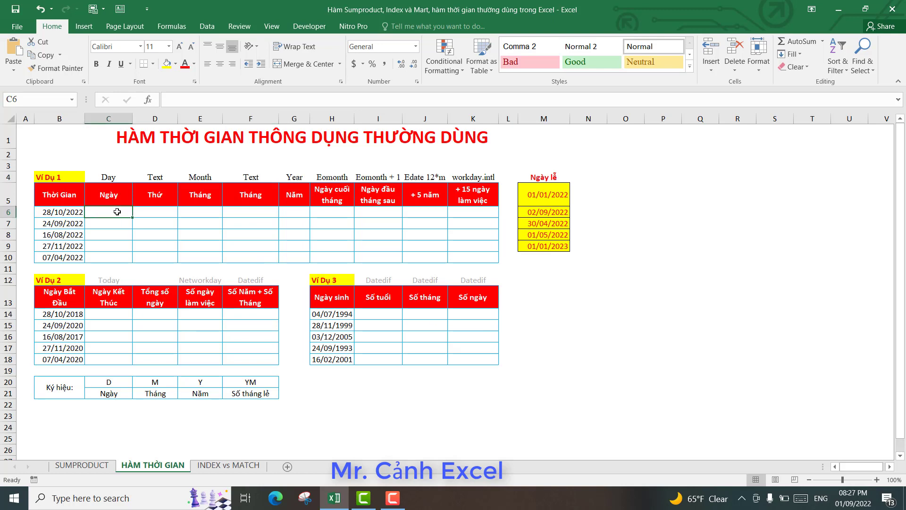
left_click(65, 210)
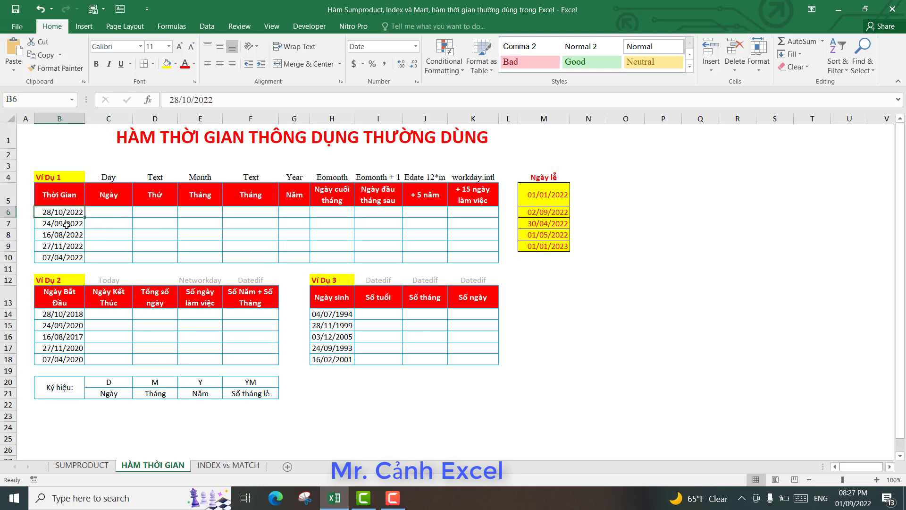
left_click(109, 218)
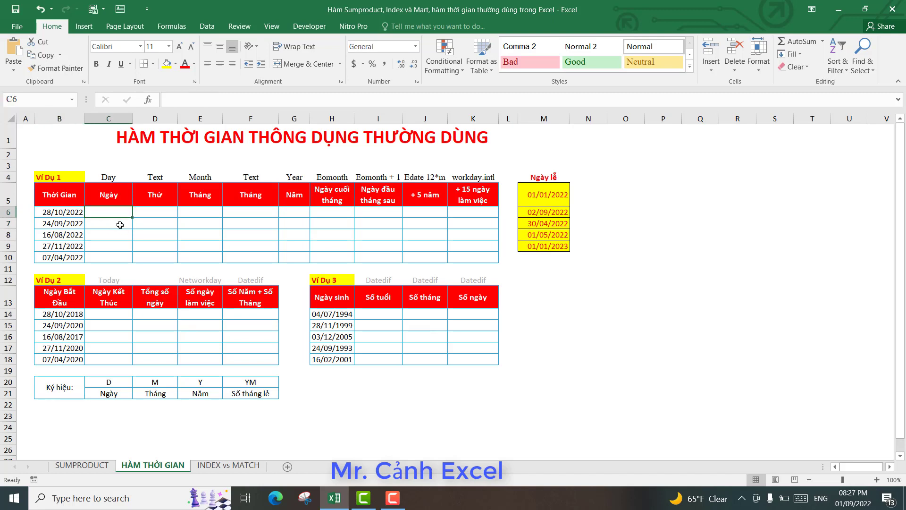
Step: Enter =DAY(B6) in C6 and fill it down to C10, giving 28, 24, 16, 27 and 7
type("=D")
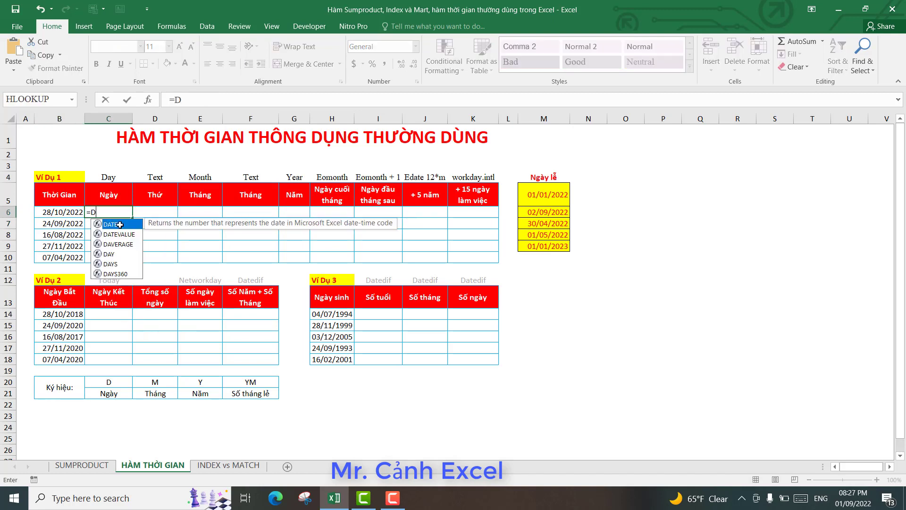
type("AY(")
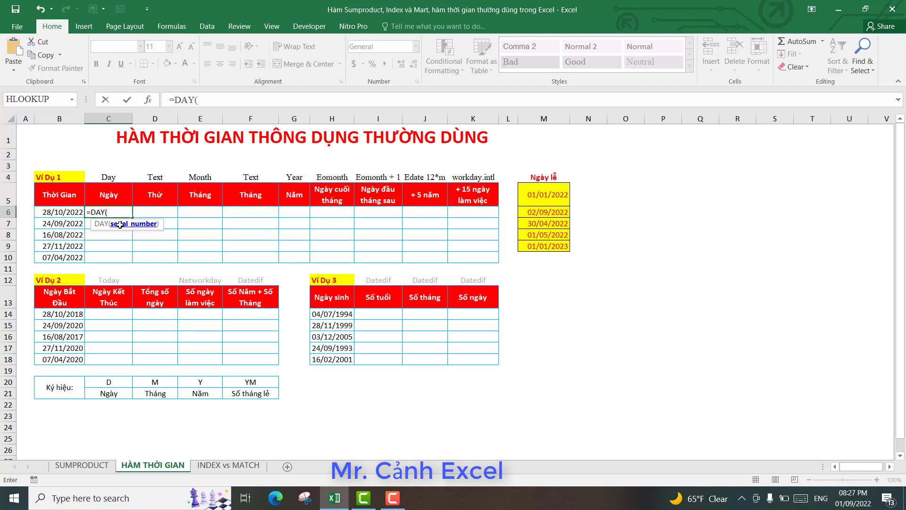
left_click(66, 213)
key("Return")
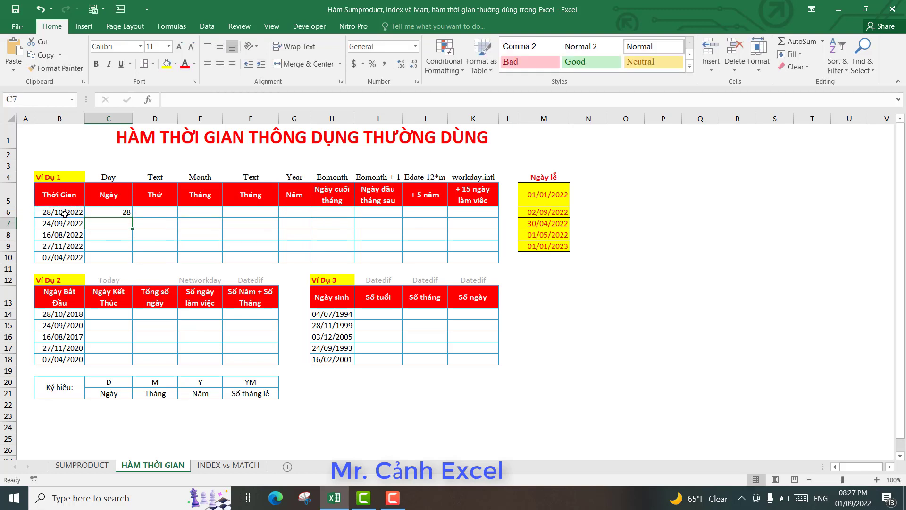
left_click(124, 212)
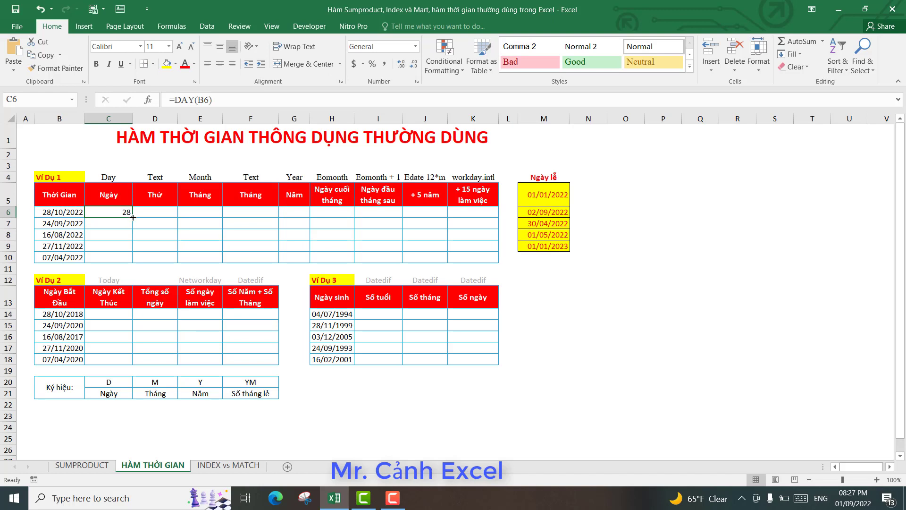
left_click_drag(133, 217, 133, 262)
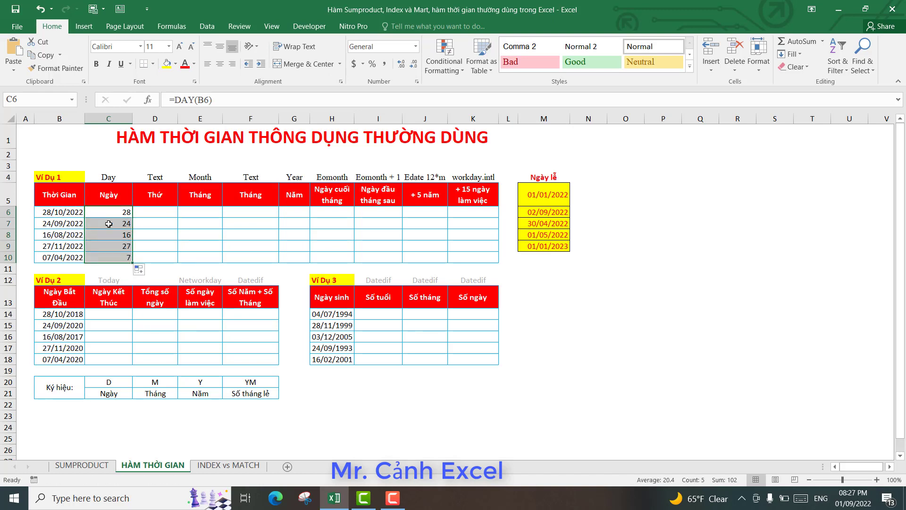
left_click(159, 214)
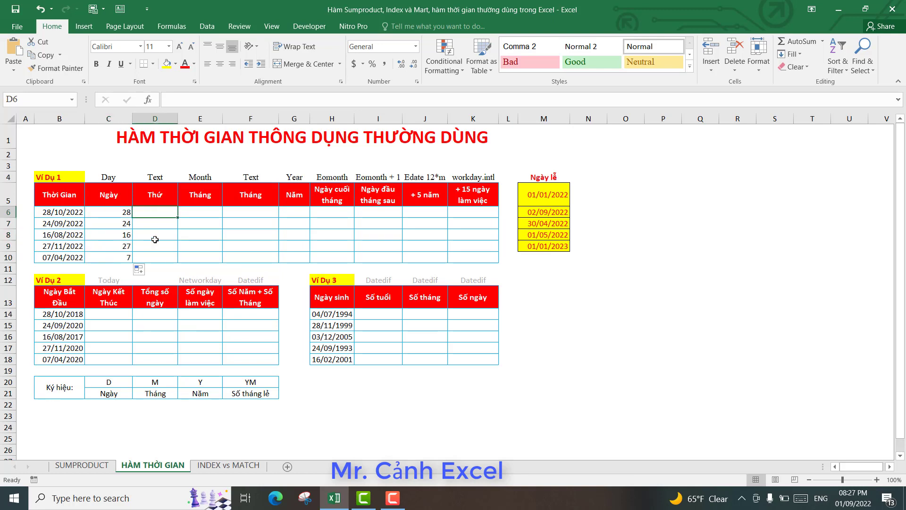
type("=T")
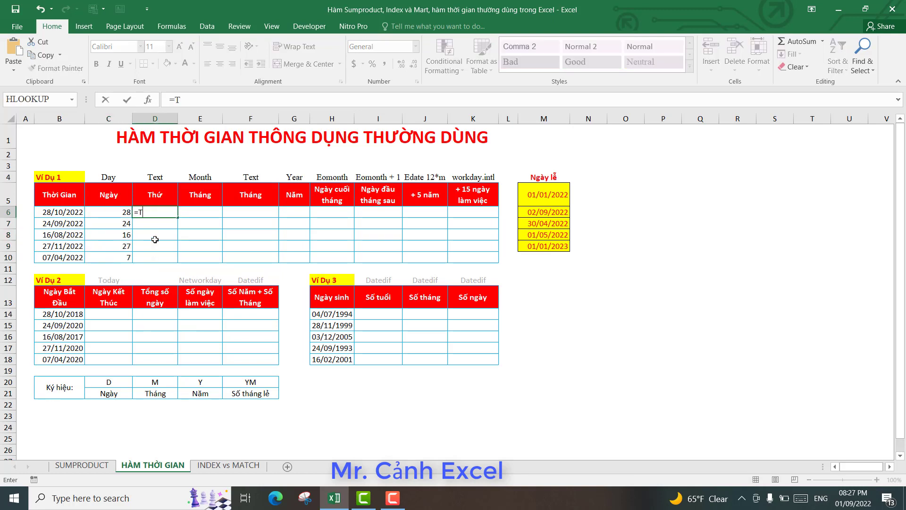
type("EX")
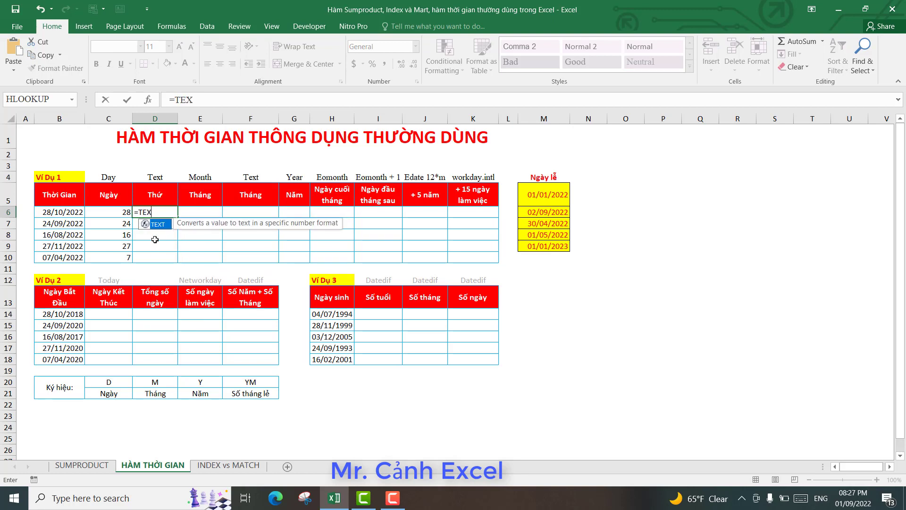
type("T(")
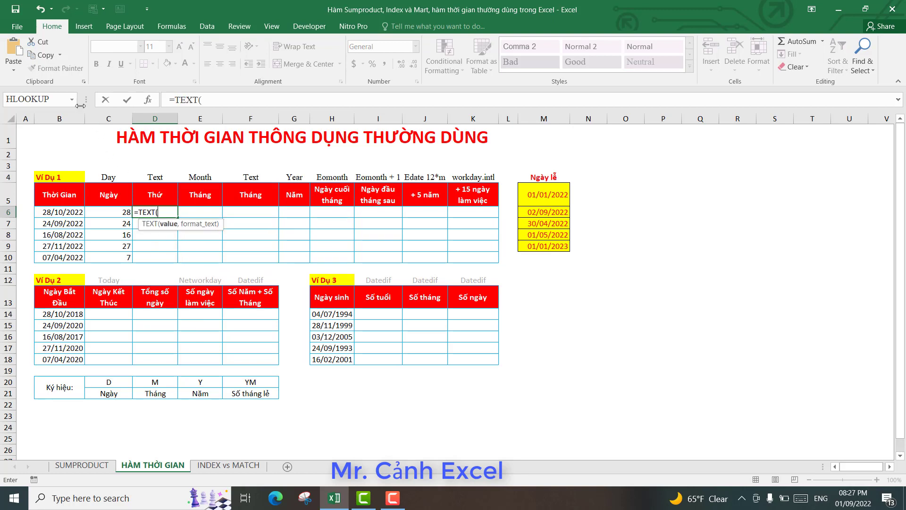
left_click(149, 100)
left_click_drag(380, 236, 239, 237)
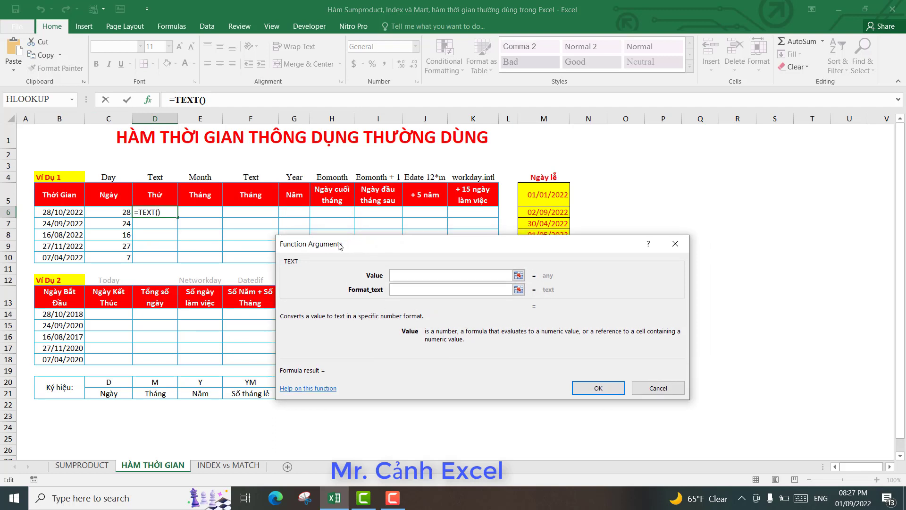
left_click(66, 213)
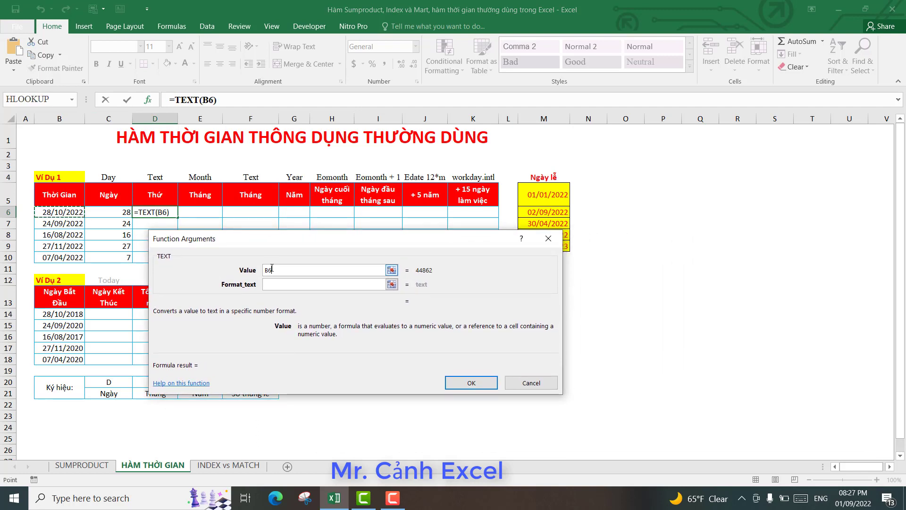
left_click(282, 285)
type("\"")
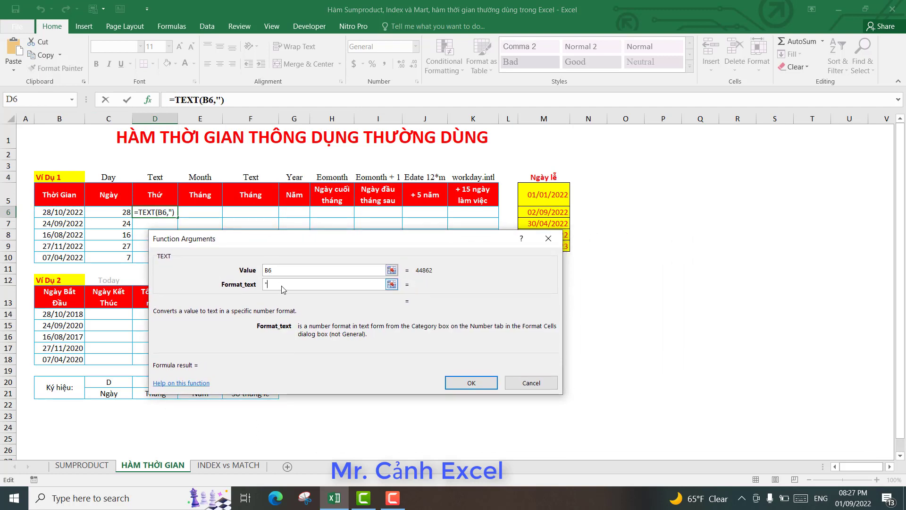
type("DDD")
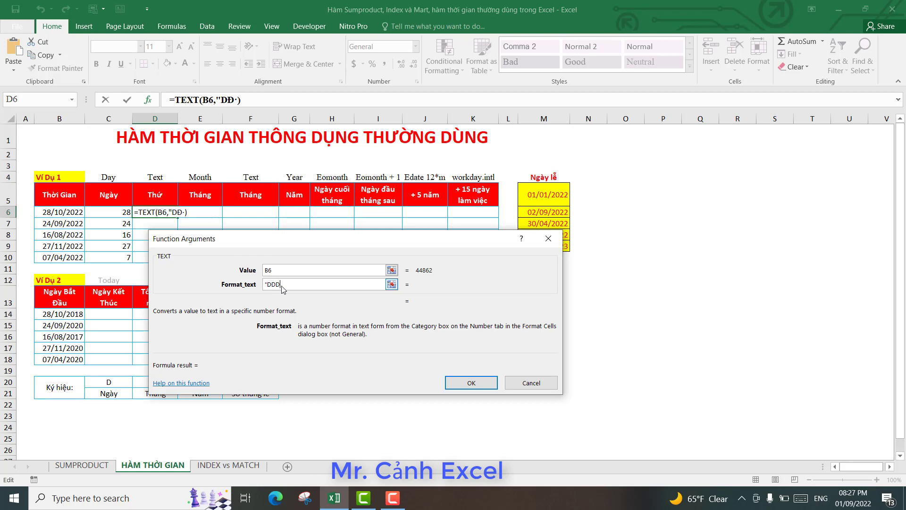
type("\"")
key("Return")
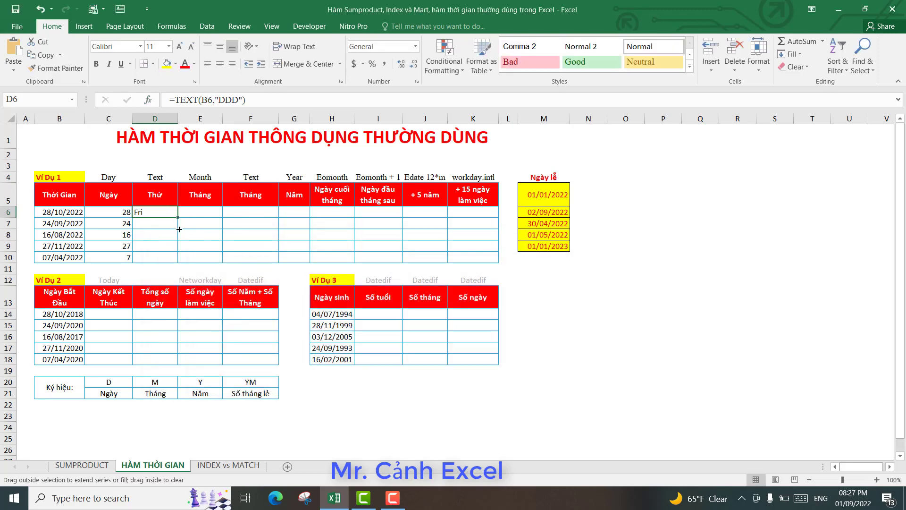
left_click_drag(179, 219, 179, 259)
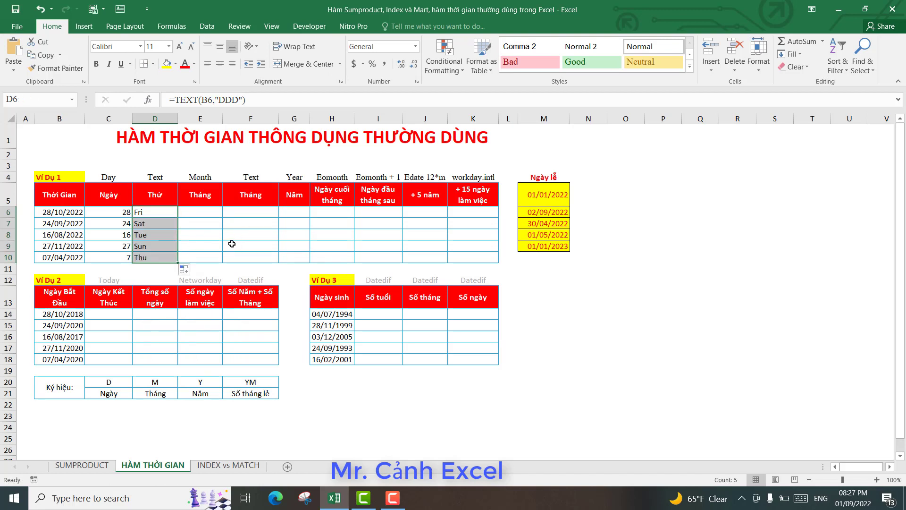
key("Delete")
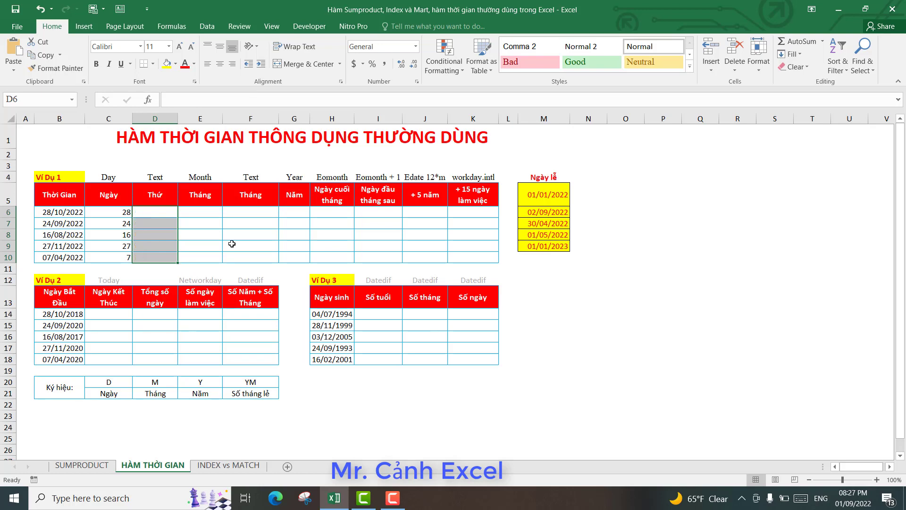
left_click(162, 231)
left_click(165, 214)
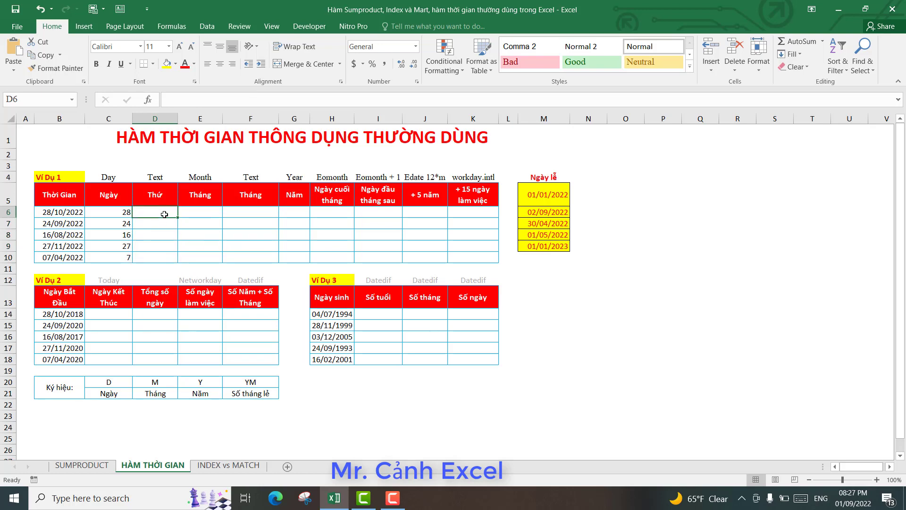
Step: Build a "Thứ "&WEEKDAY(B6,1) formula in D6 and fill it down to D10
type("=")
type("\"dd")
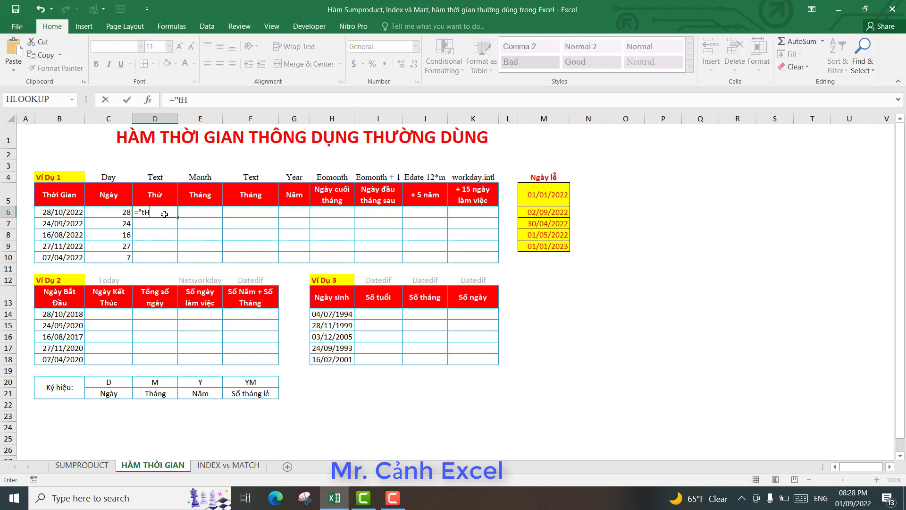
type("d")
key("BackSpace")
key("BackSpace")
key("BackSpace")
type("Thư")
type("&")
type("W")
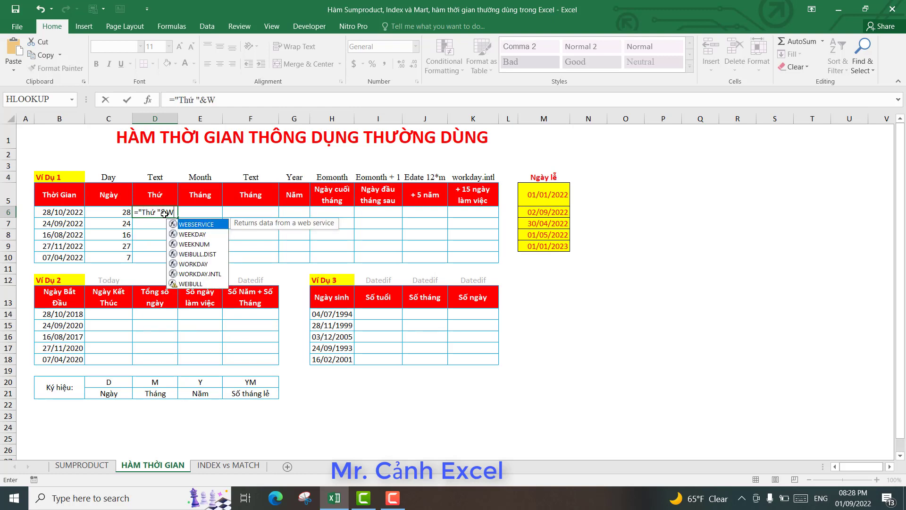
double_click(197, 235)
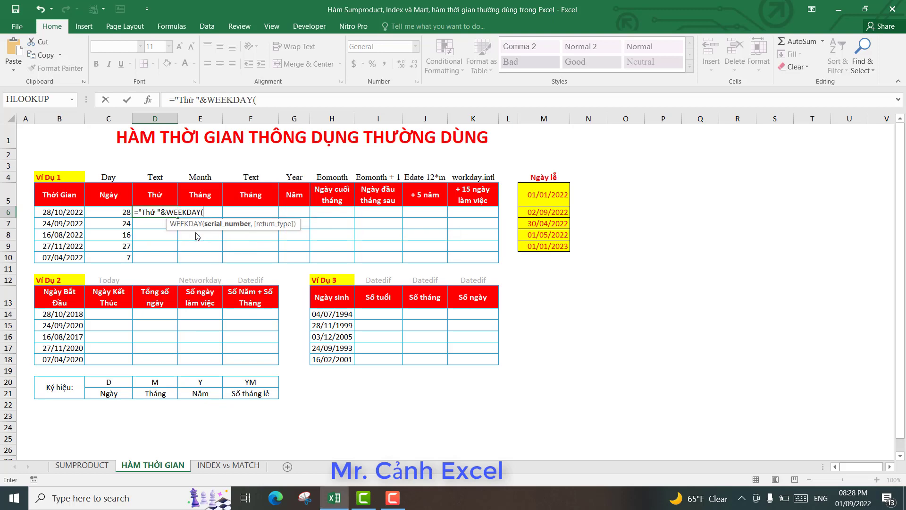
left_click(149, 100)
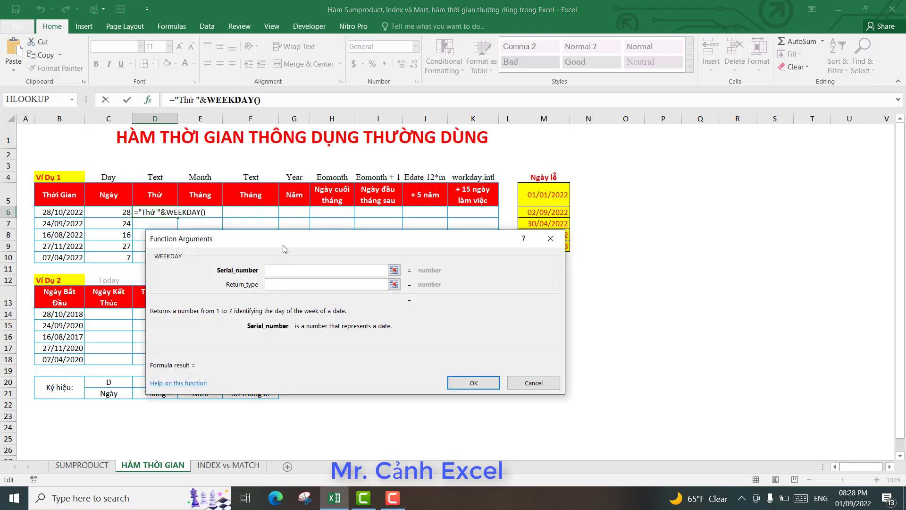
left_click_drag(282, 246, 273, 248)
left_click(66, 213)
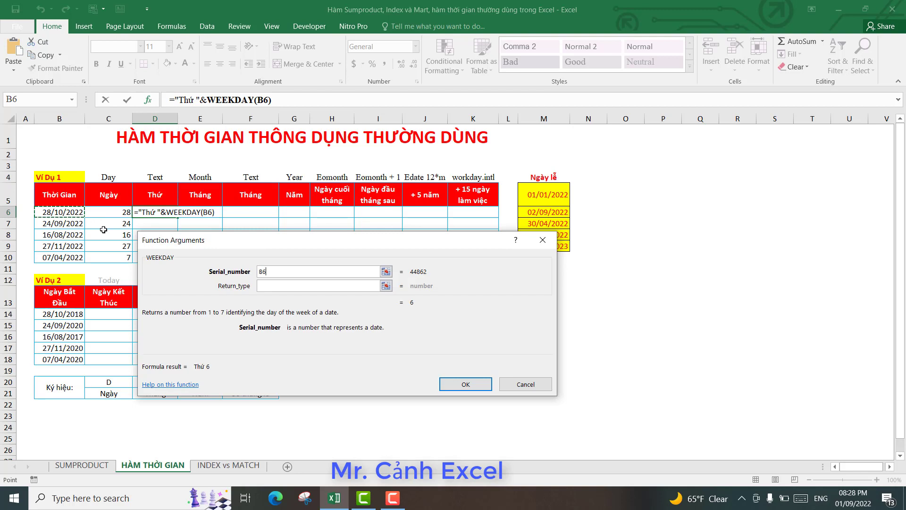
left_click(270, 286)
type("1")
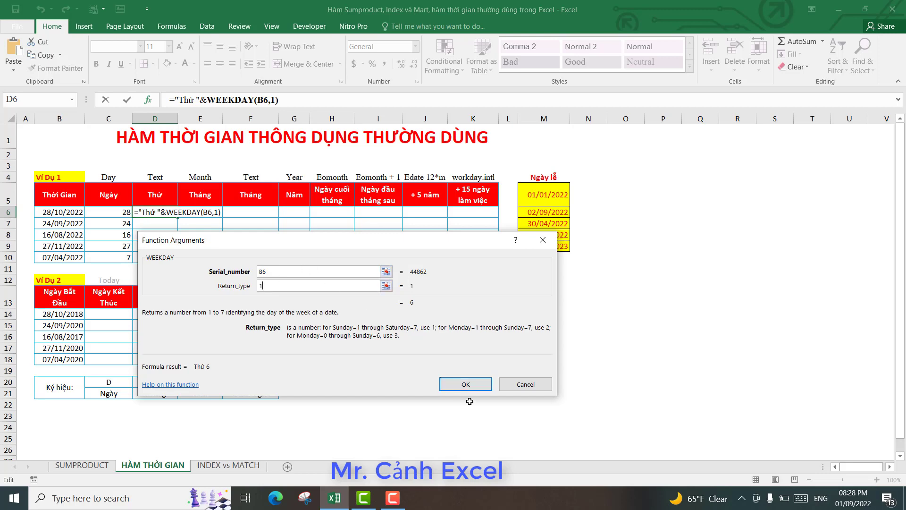
left_click(462, 385)
left_click_drag(178, 217, 182, 259)
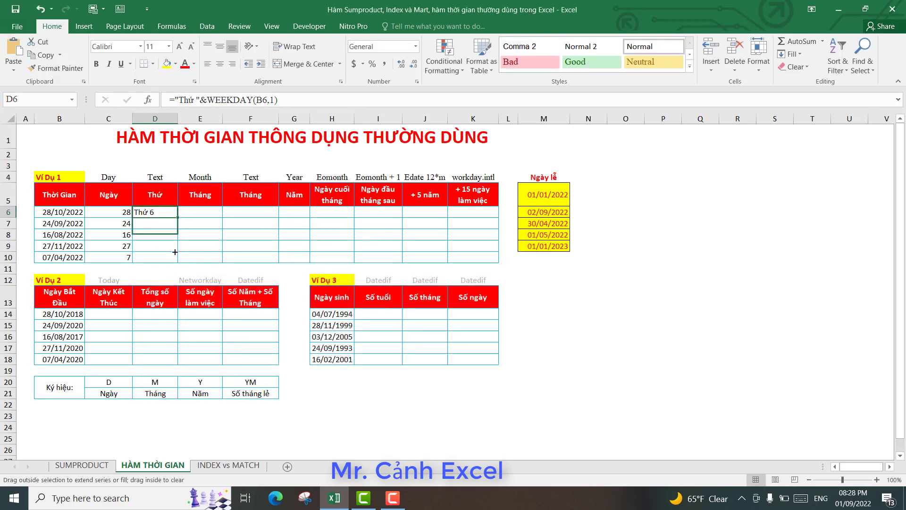
Step: Check the copied weekday results in D6:D9, noticing the Thứ 1 in D9
left_click(156, 215)
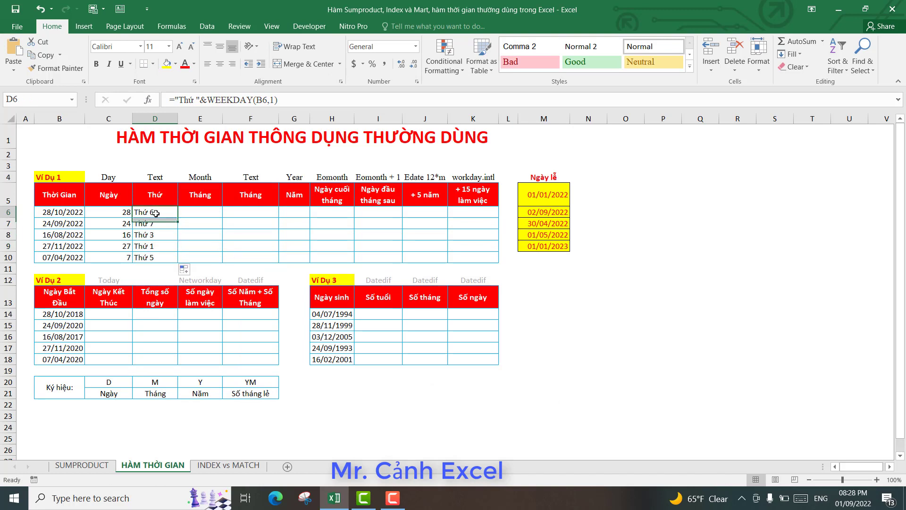
left_click(156, 223)
left_click(155, 236)
left_click(156, 244)
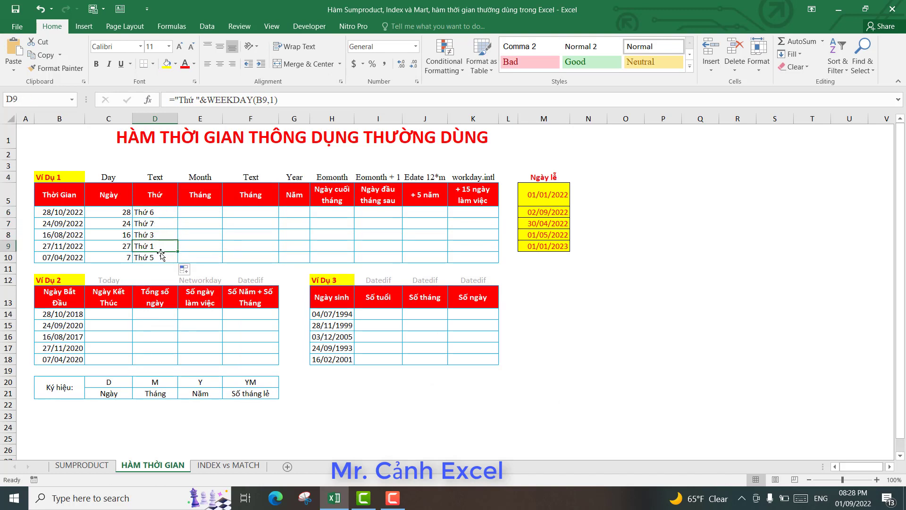
left_click_drag(159, 246, 158, 257)
left_click(158, 247)
left_click(157, 214)
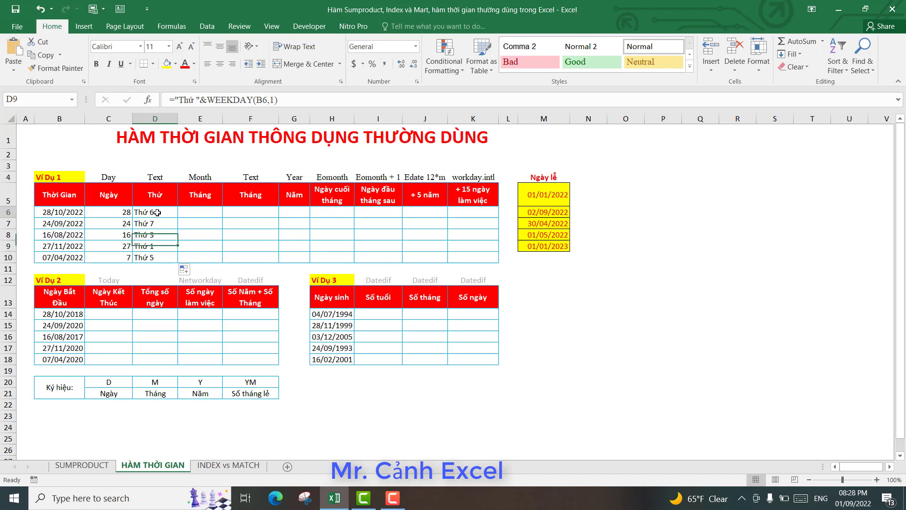
Step: Wrap D6's formula in IF so weekday 1 shows 'Chủ nhật', then fill down to D10
left_click(174, 99)
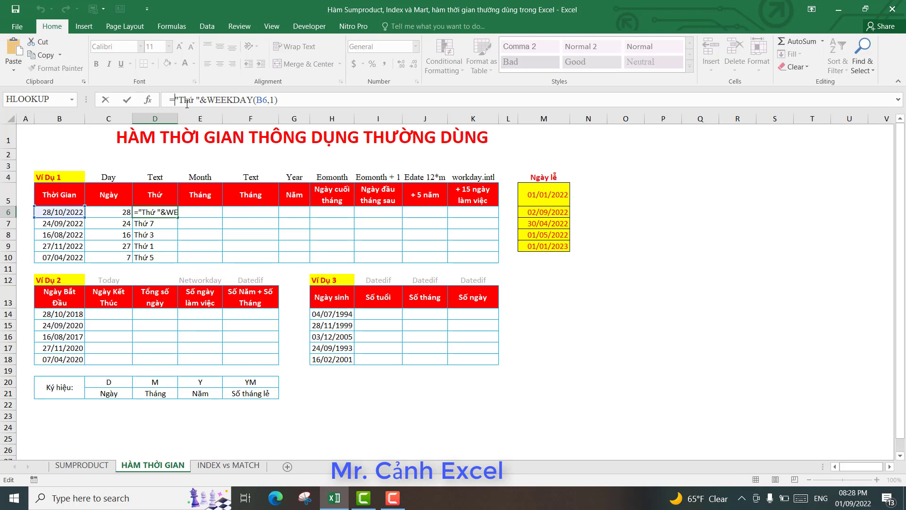
type("if(")
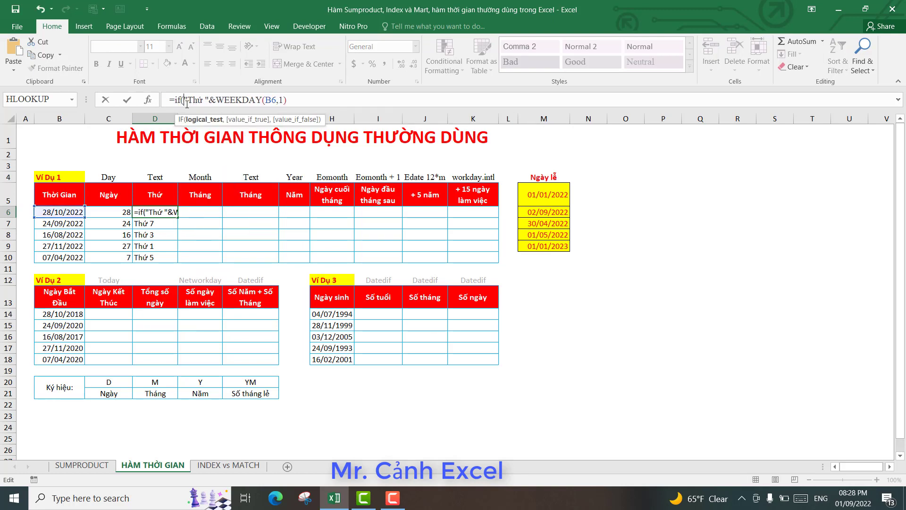
type("w")
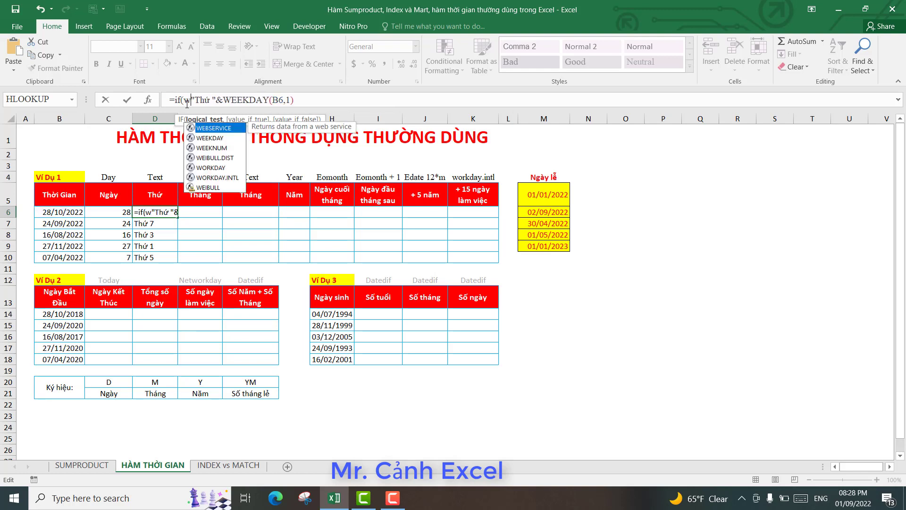
double_click(211, 139)
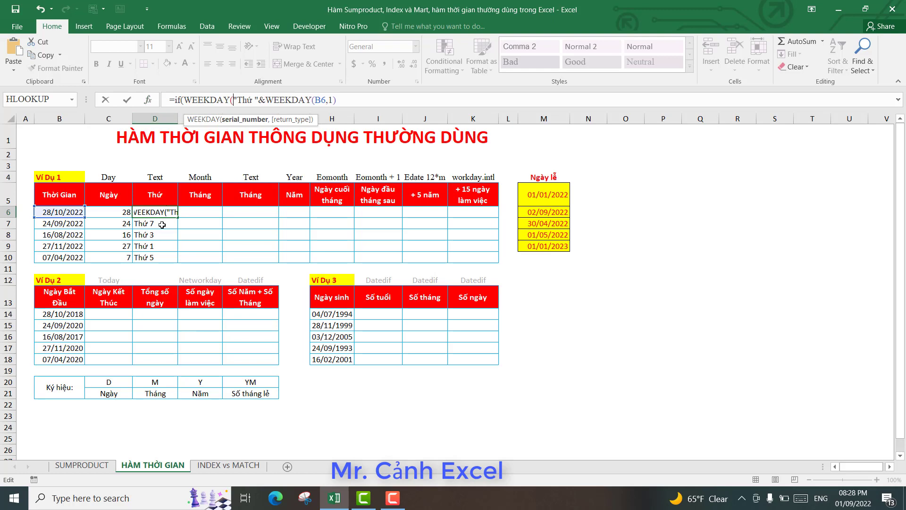
left_click(74, 211)
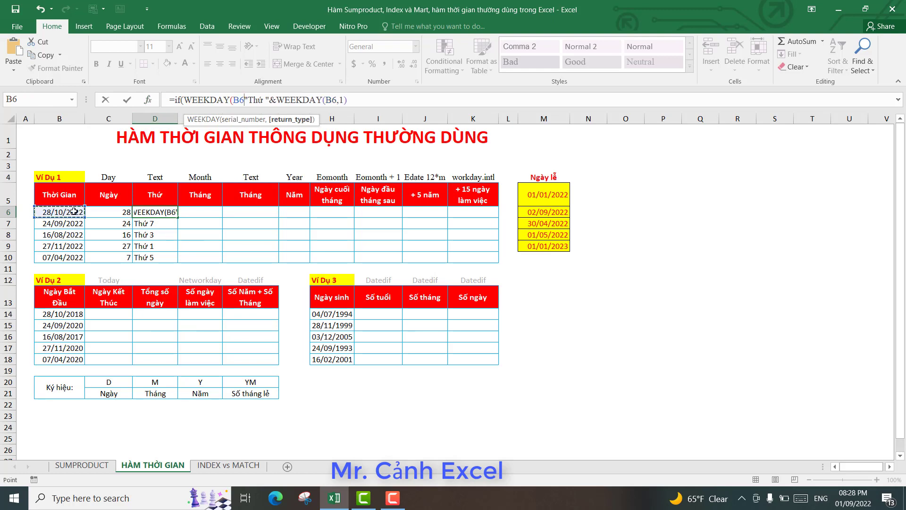
type(",1)")
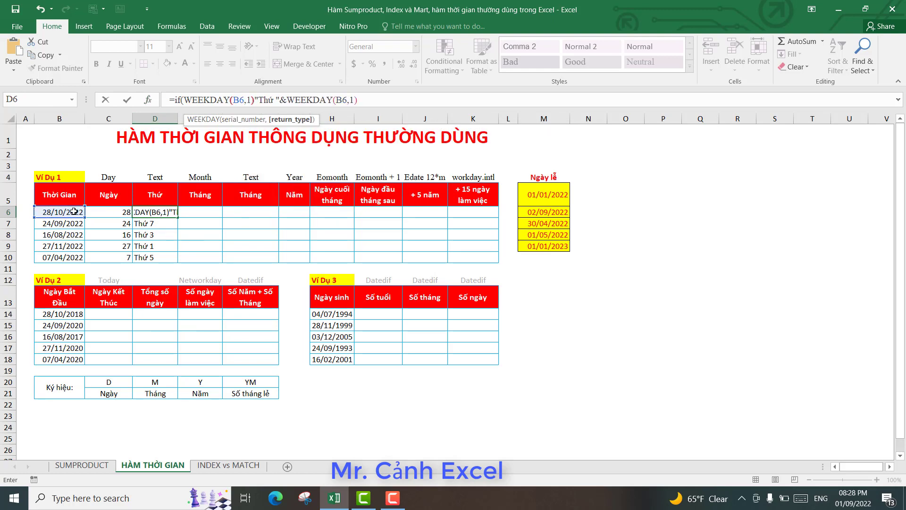
type("=1,")
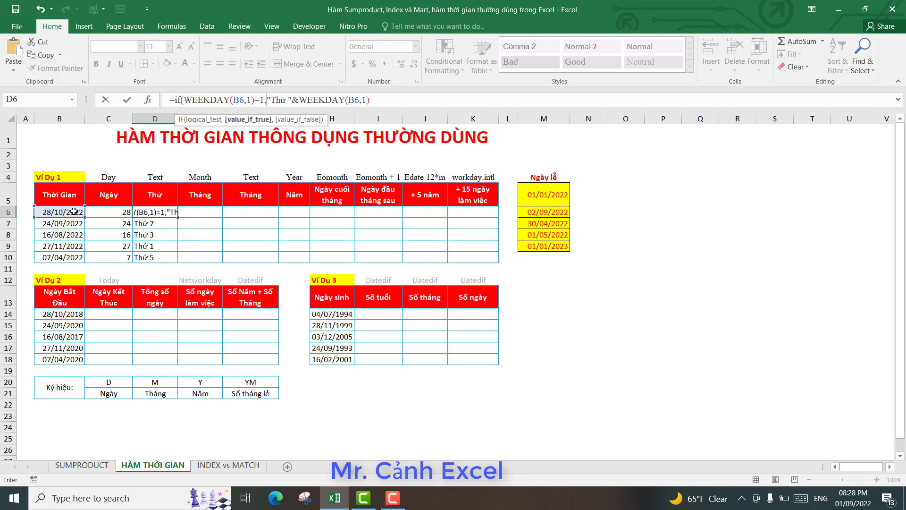
type("\"C")
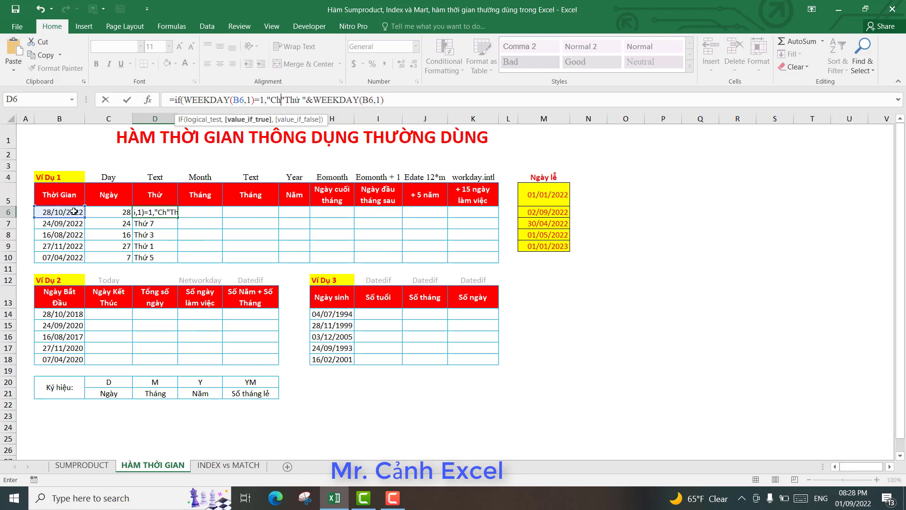
type("hủ nhaật")
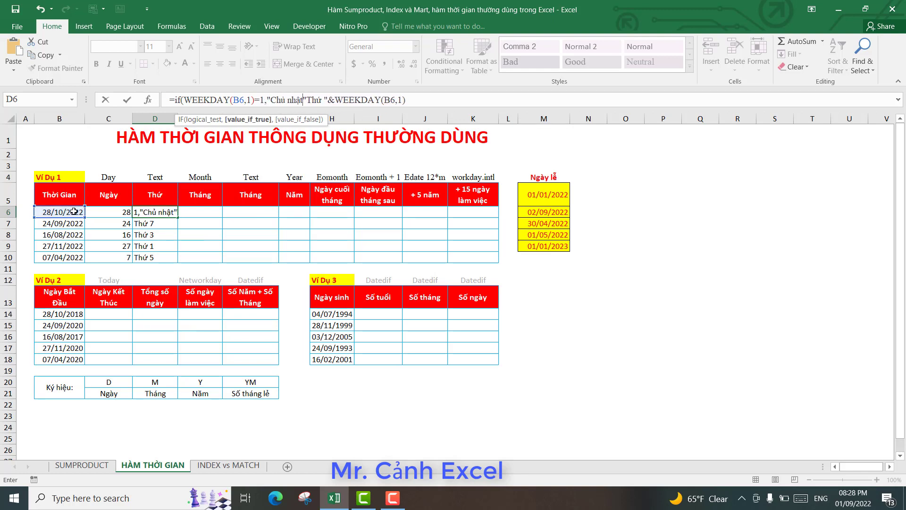
type("\",")
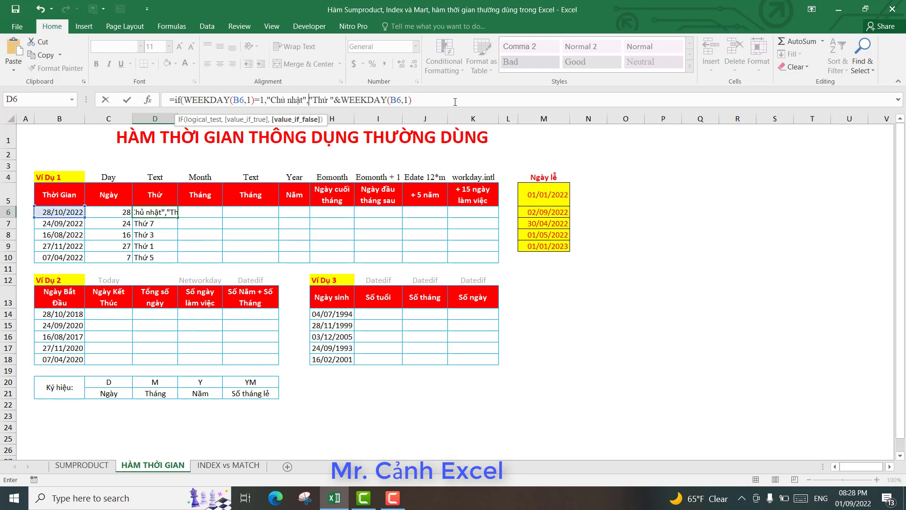
left_click(431, 101)
key("ctrl+Return")
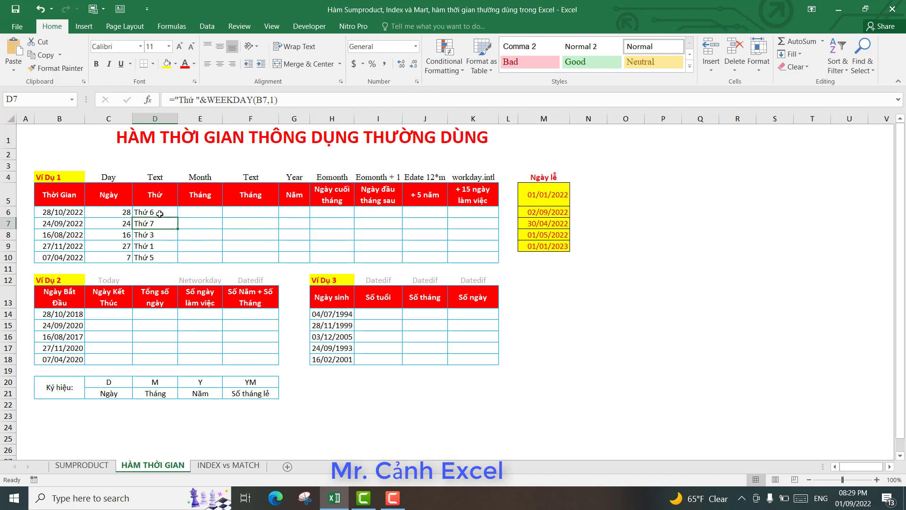
left_click_drag(178, 219, 175, 261)
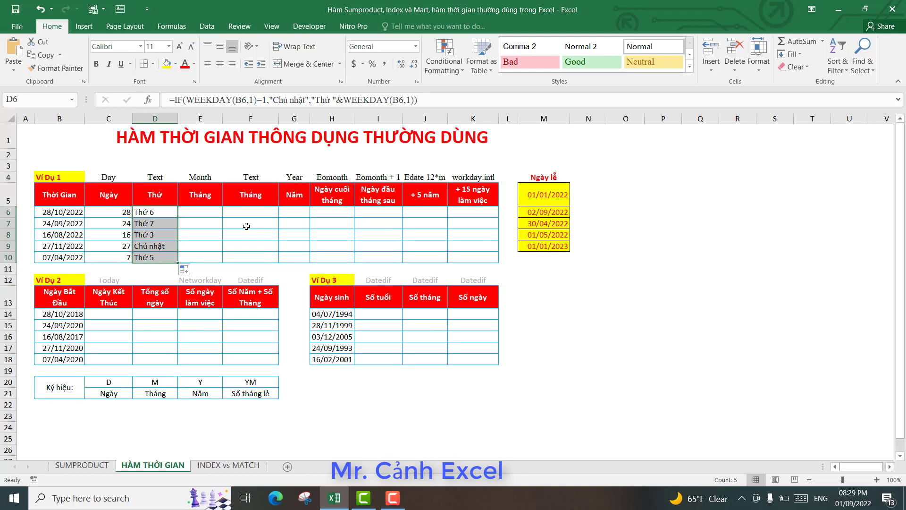
Step: Clear the weekday results and start a CHOOSE formula in D6
key("Delete")
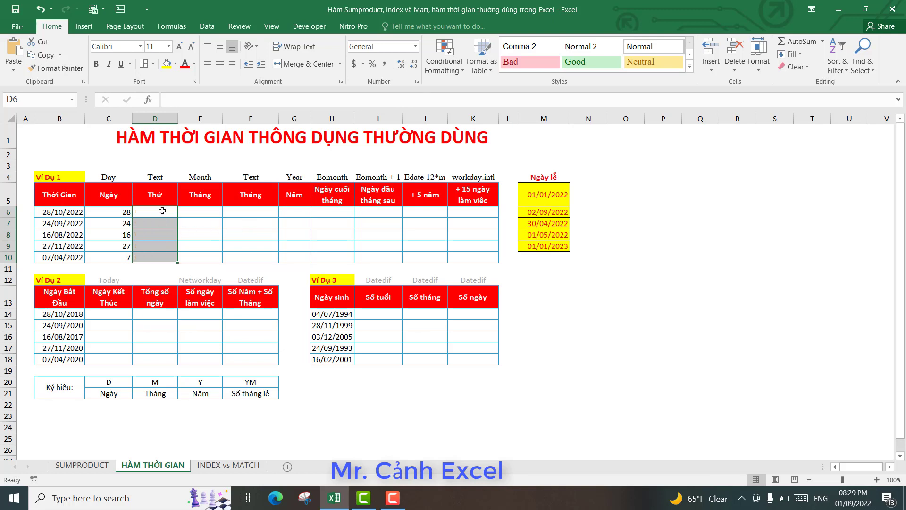
left_click(162, 211)
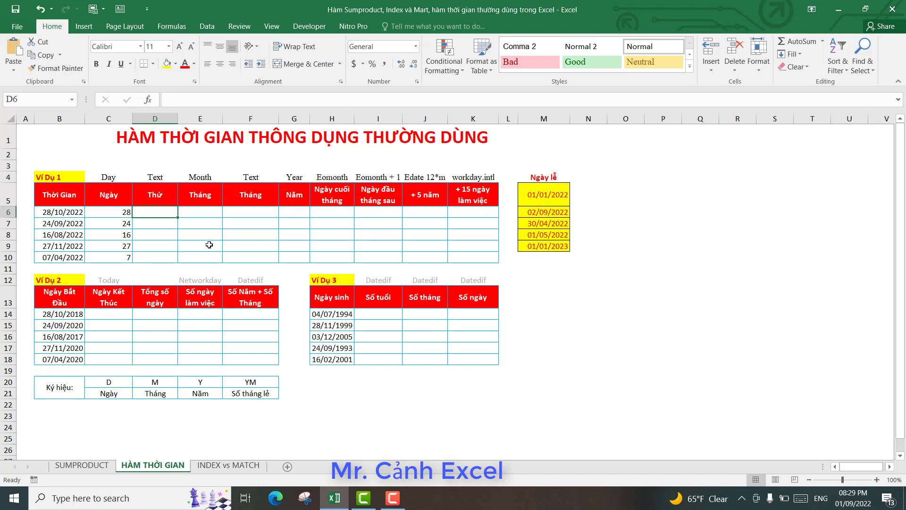
type("=")
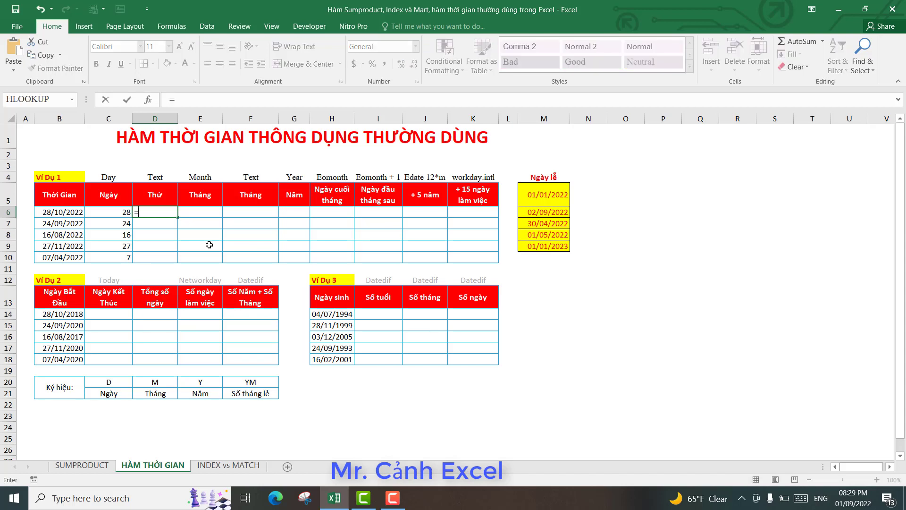
type("cho")
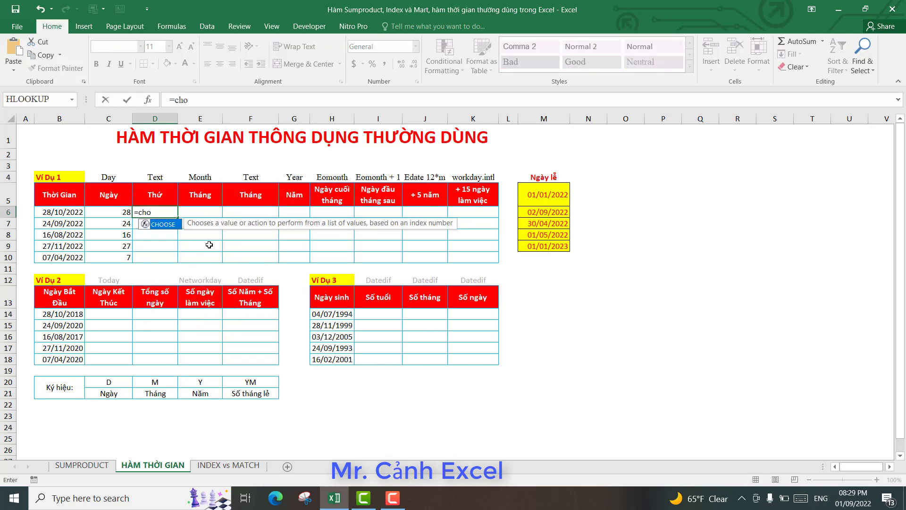
double_click(169, 225)
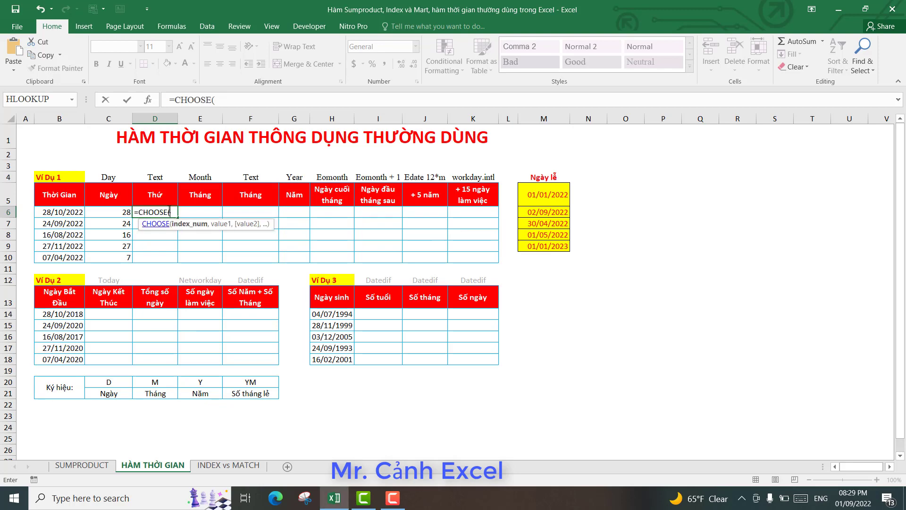
left_click(147, 101)
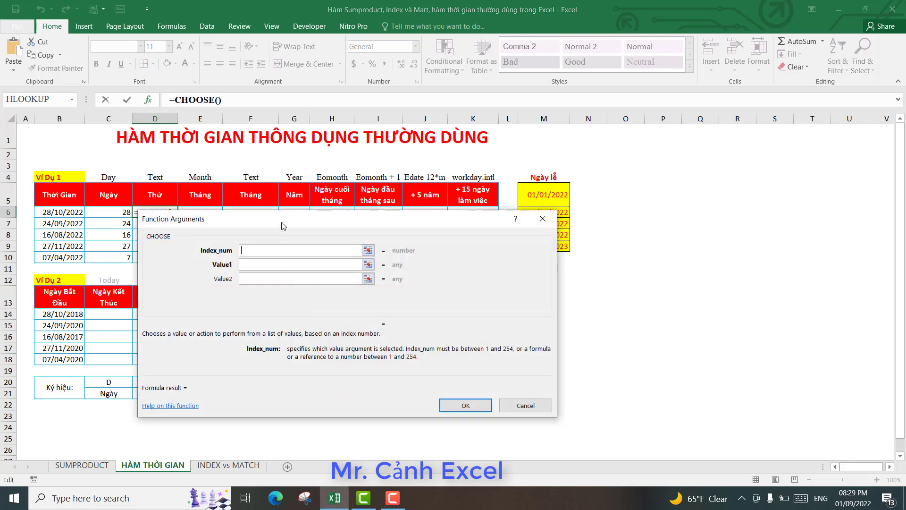
left_click_drag(282, 225, 311, 230)
Step: Nest WEEKDAY inside CHOOSE by finding it in the full function list
type("w")
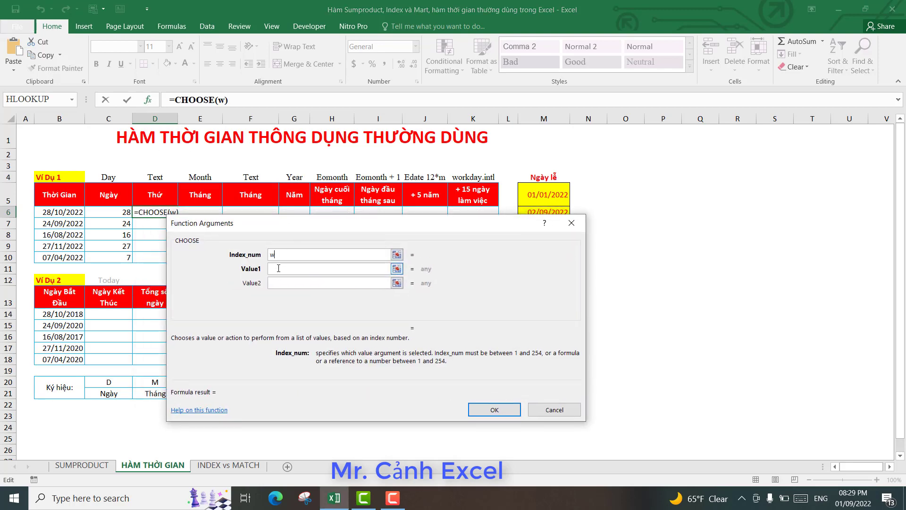
key("BackSpace")
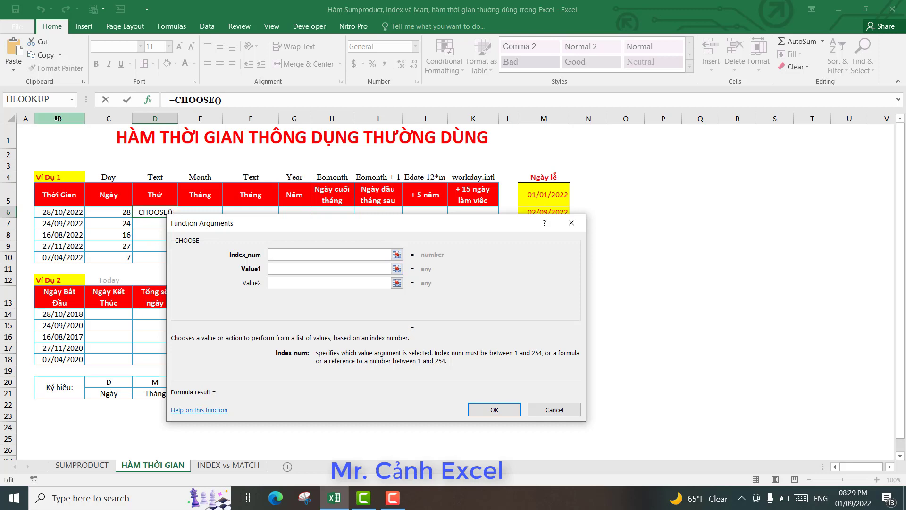
left_click(71, 99)
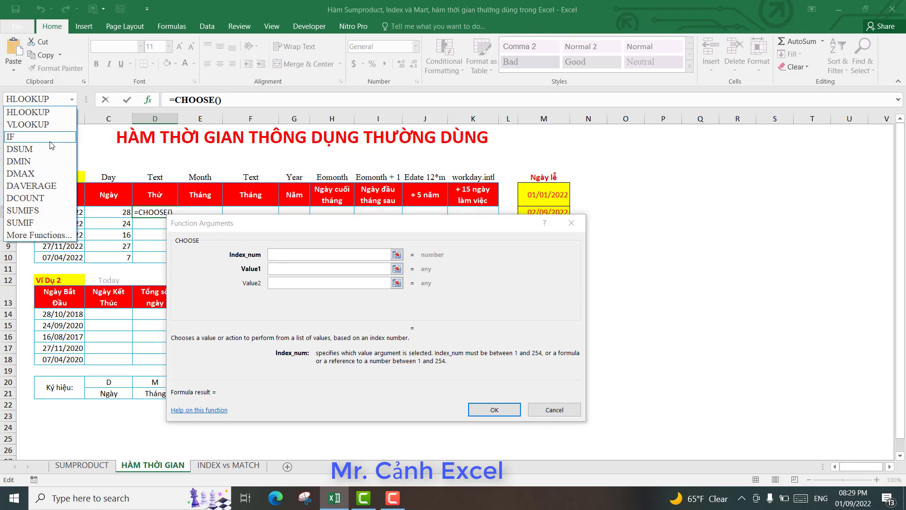
left_click(39, 235)
left_click(228, 308)
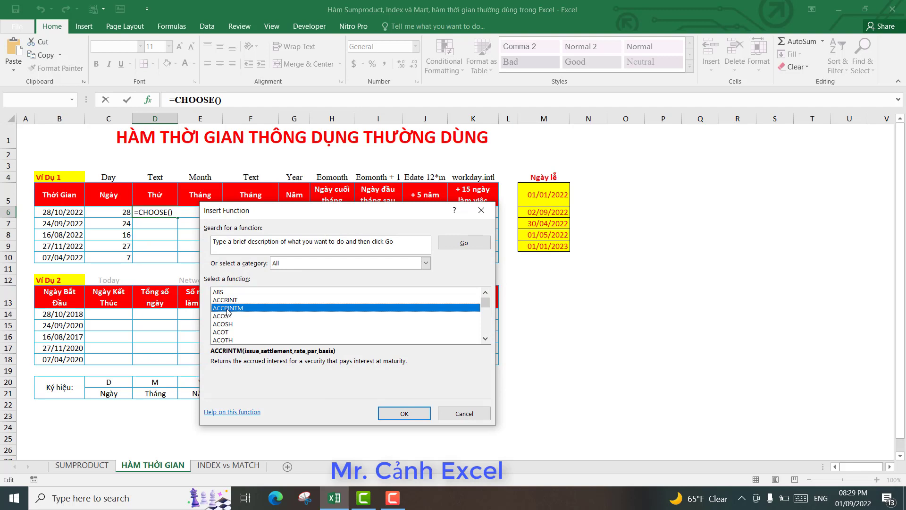
left_click(224, 317)
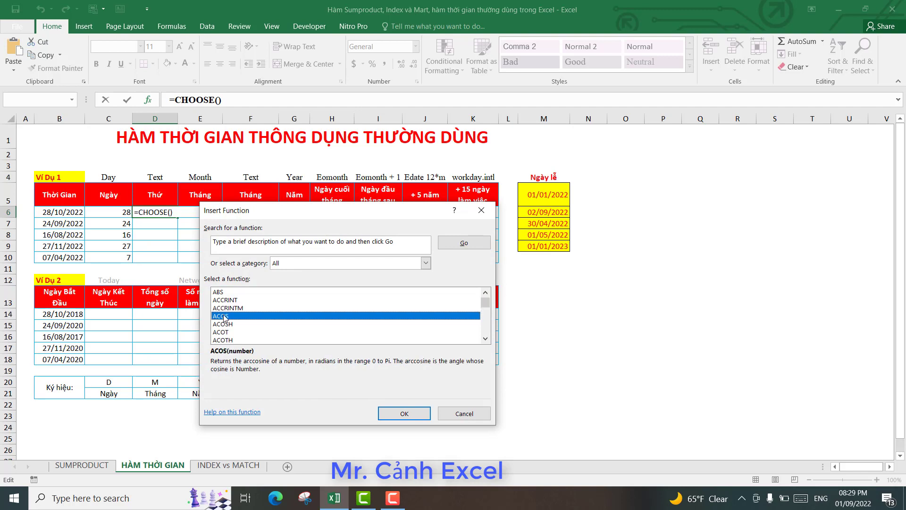
type("wee")
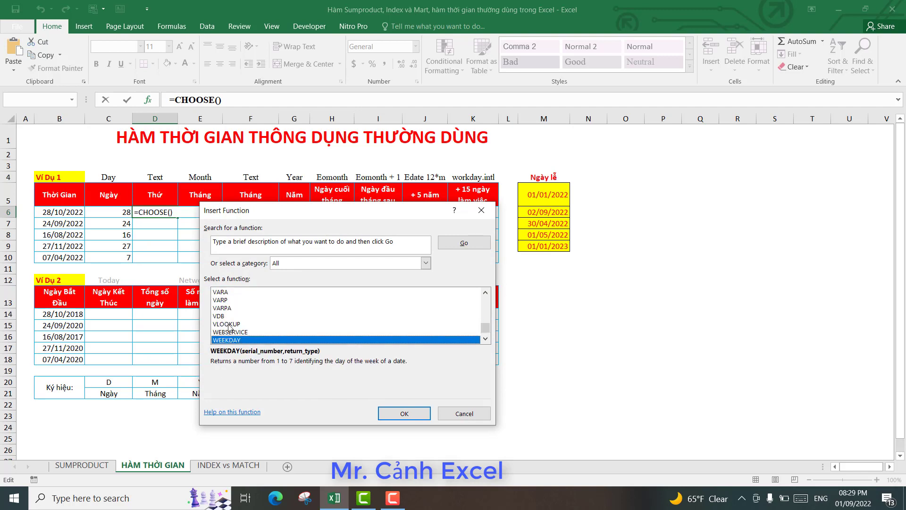
left_click(403, 413)
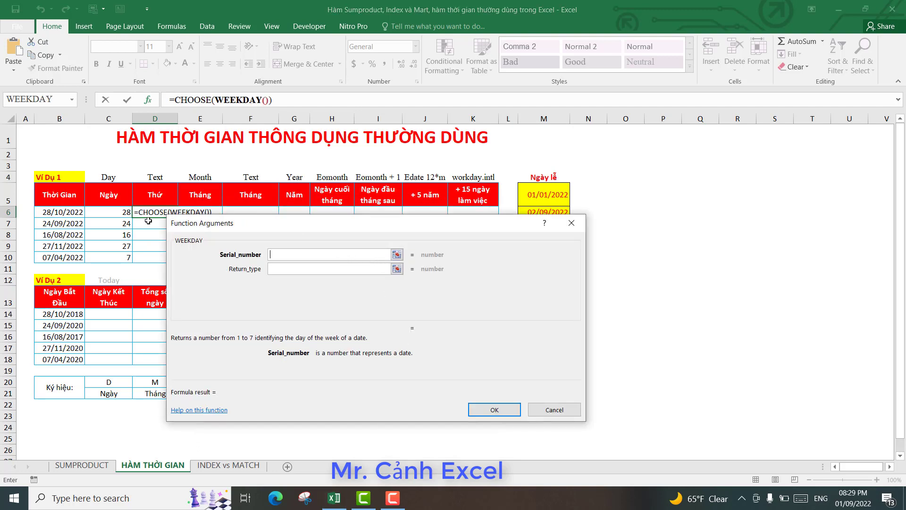
Step: Set WEEKDAY's arguments to serial number B6 and return type 1
left_click(66, 212)
left_click(291, 269)
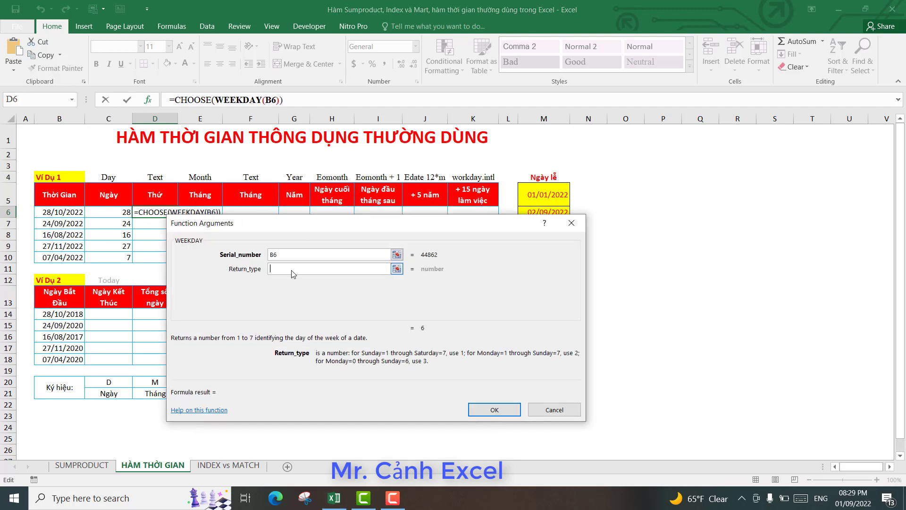
type(",1")
left_click(200, 99)
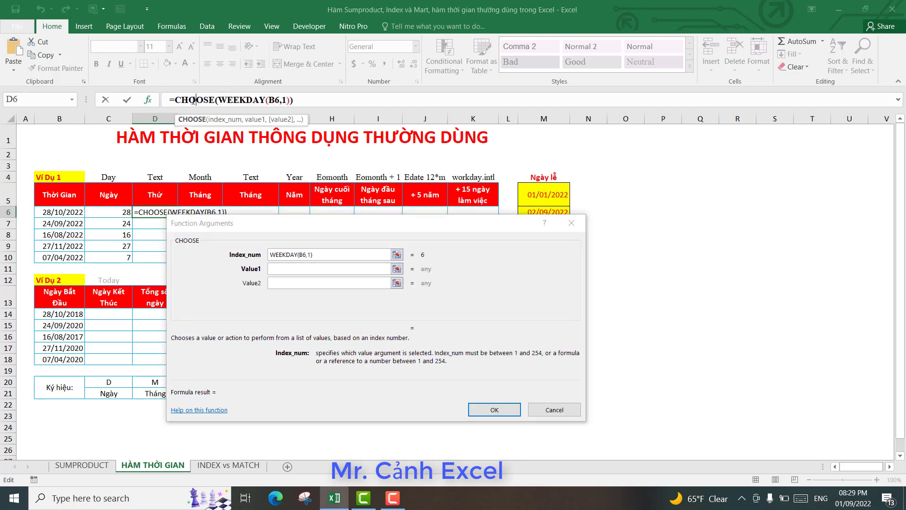
Step: Enter the first CHOOSE values 'Chủ nhật' and 'Thứ 2'
left_click(284, 269)
type("\"")
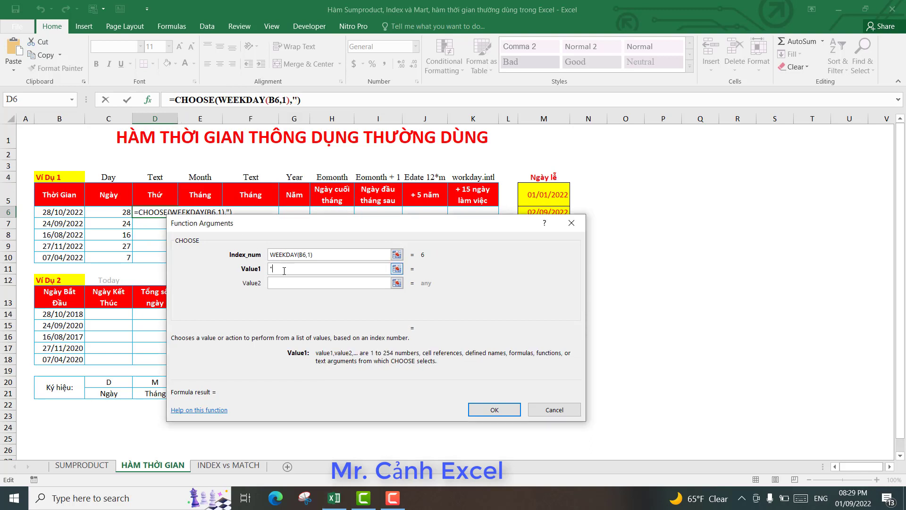
type("Chur nhật")
type("\"")
left_click(289, 283)
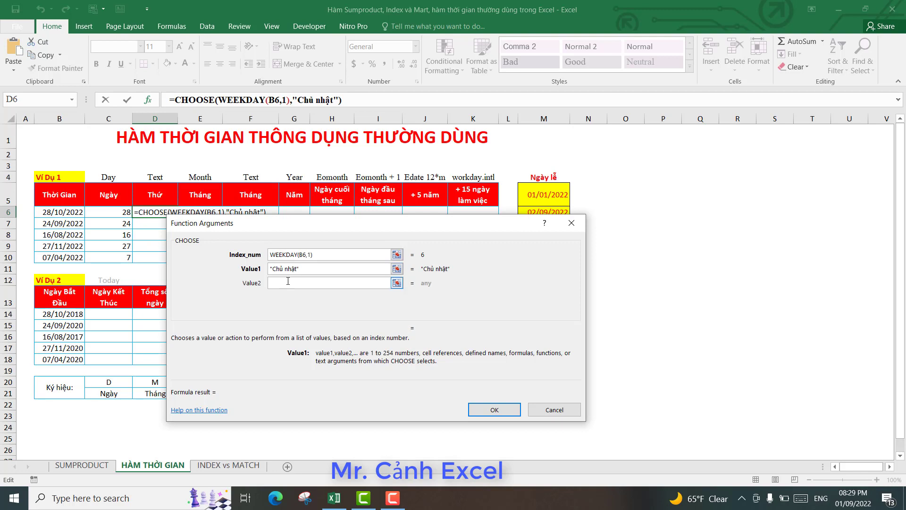
type("\"")
type("Thu")
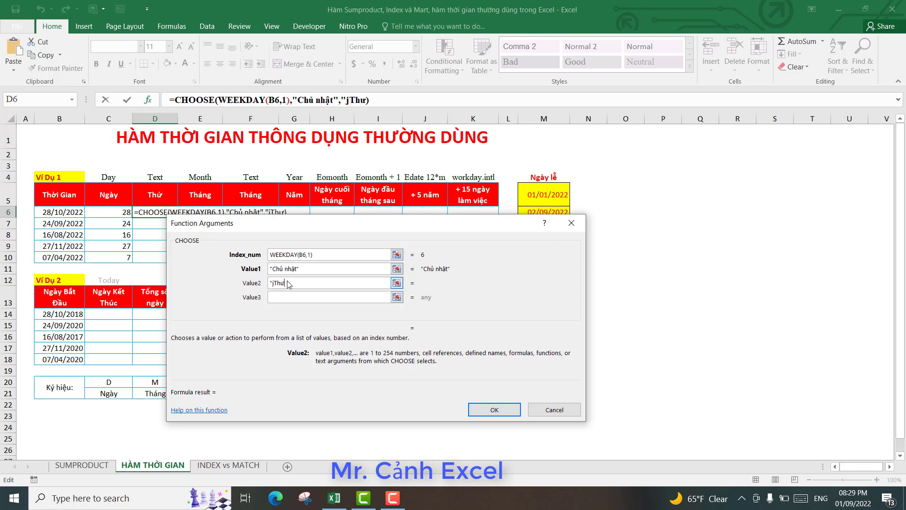
key("BackSpace")
key("BackSpace")
key("BackSpace")
type("j")
type("Th")
key("BackSpace")
key("BackSpace")
type("Thws")
key("BackSpace")
key("BackSpace")
type("ư")
type(" 2\"")
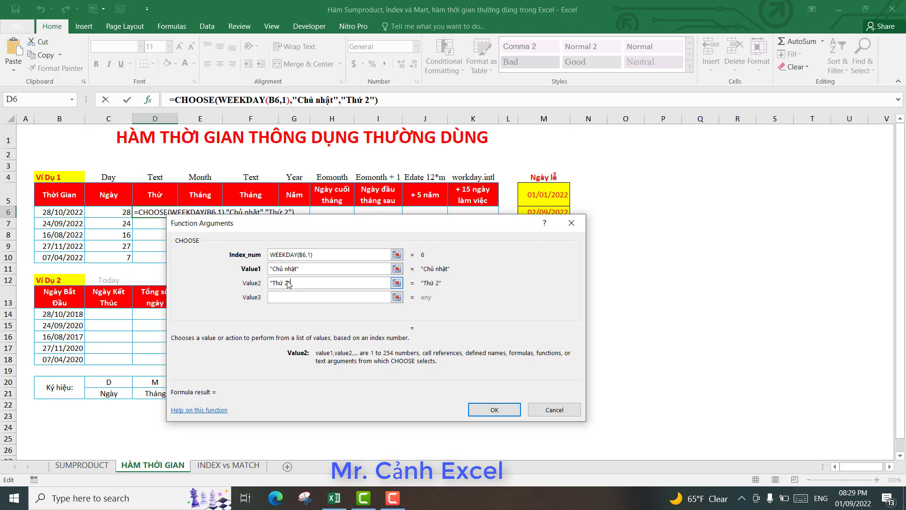
key("Tab")
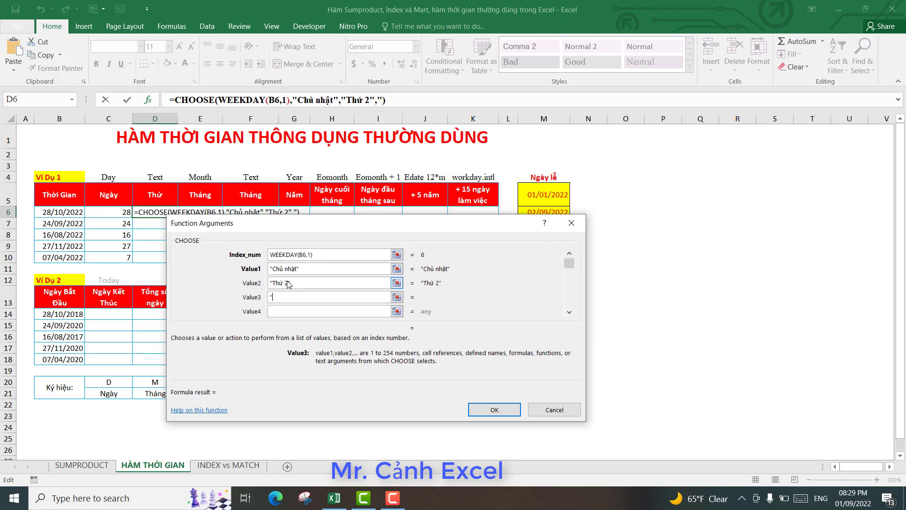
Step: Add CHOOSE values 'Thứ 3' through 'Thứ 7', confirm, and fill D6 down to D10
type("\"Thứ 3")
type("\"")
key("Tab")
type("\"T")
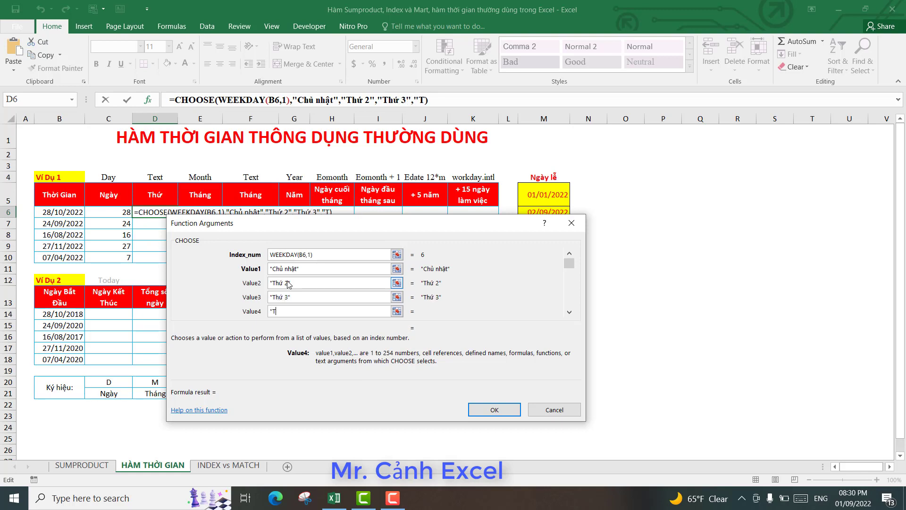
type("hứ 4\"")
key("Tab")
type("\"Thu")
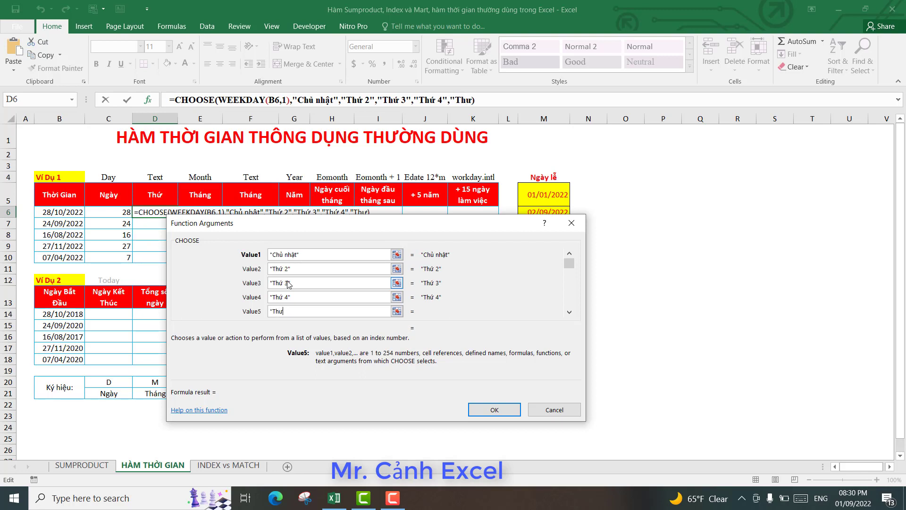
type("ưrs")
key("BackSpace")
type("5\"")
key("Tab")
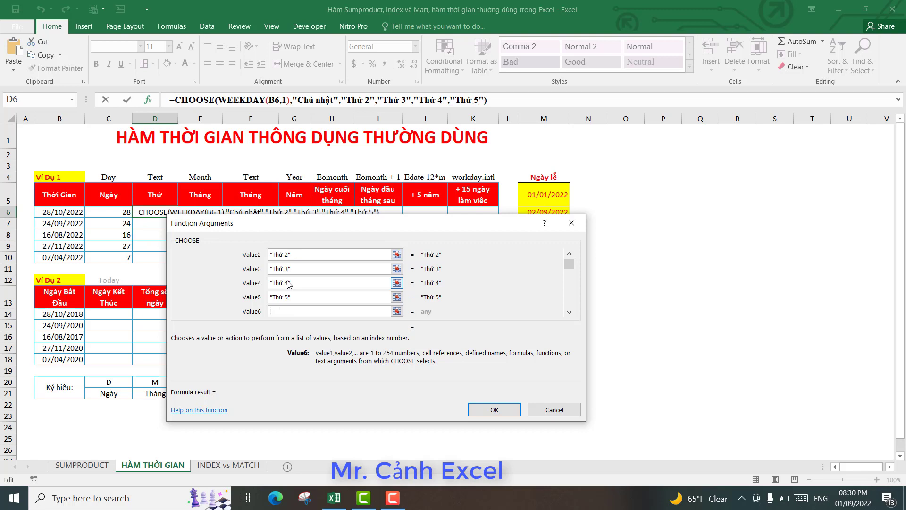
type("\"")
type("Thư")
type("6\"")
key("Tab")
type("\"")
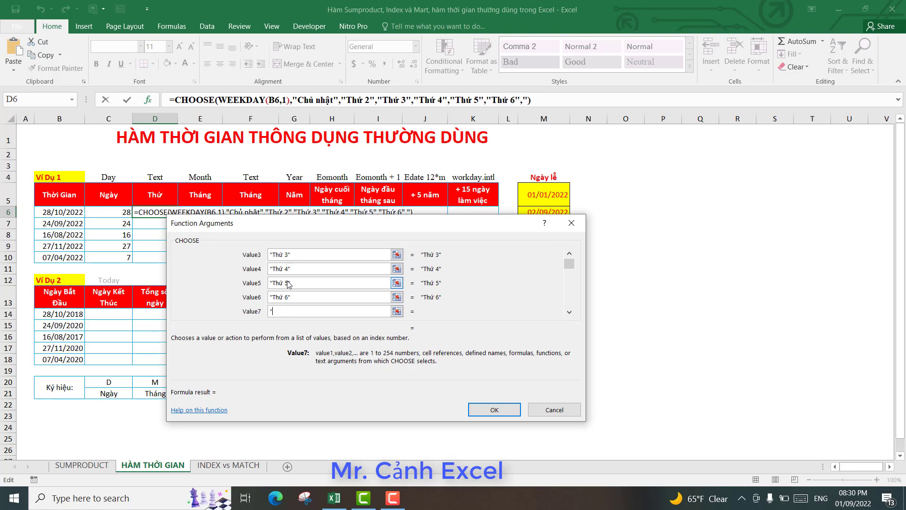
type("Thứ 7\"")
left_click(495, 409)
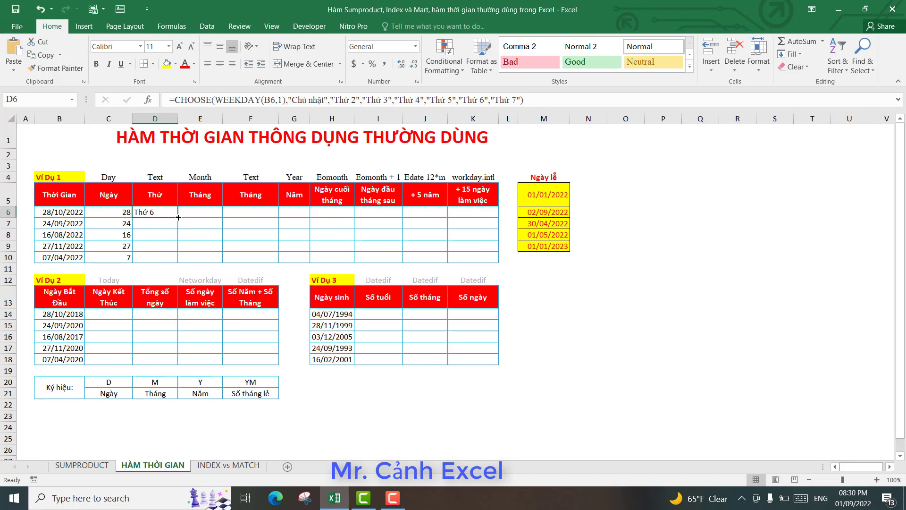
mouse_move(178, 217)
left_mouse_down()
mouse_move(175, 261)
mouse_move(194, 257)
left_mouse_up()
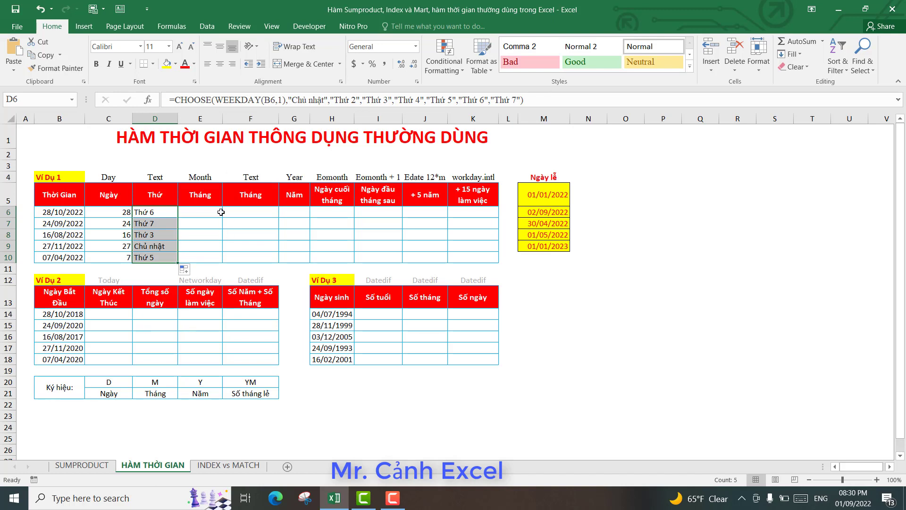
left_click(207, 212)
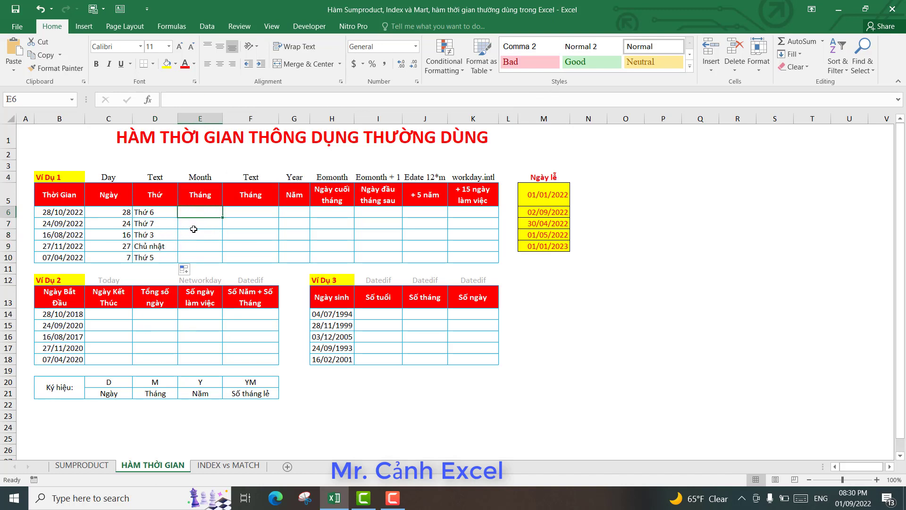
Step: Enter =MONTH( in E6, fill it down with Ctrl+D, then clear the results
type("=mon")
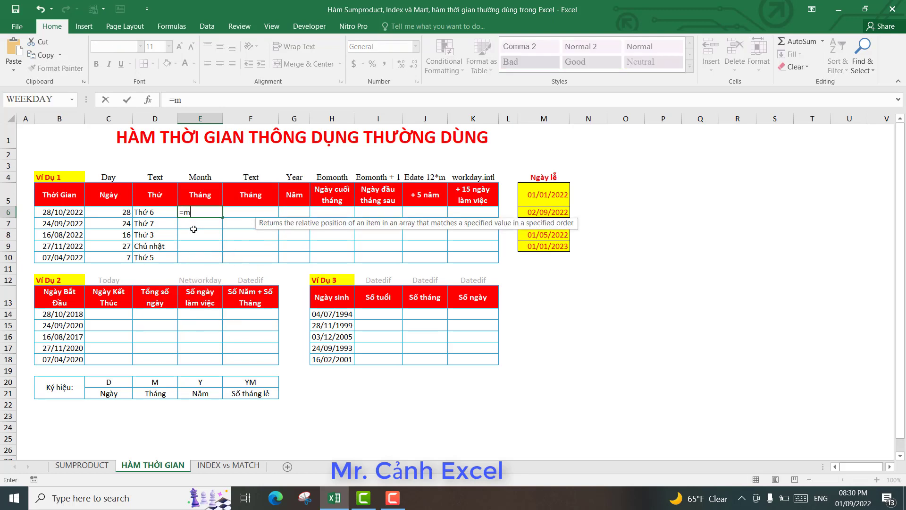
type("th(")
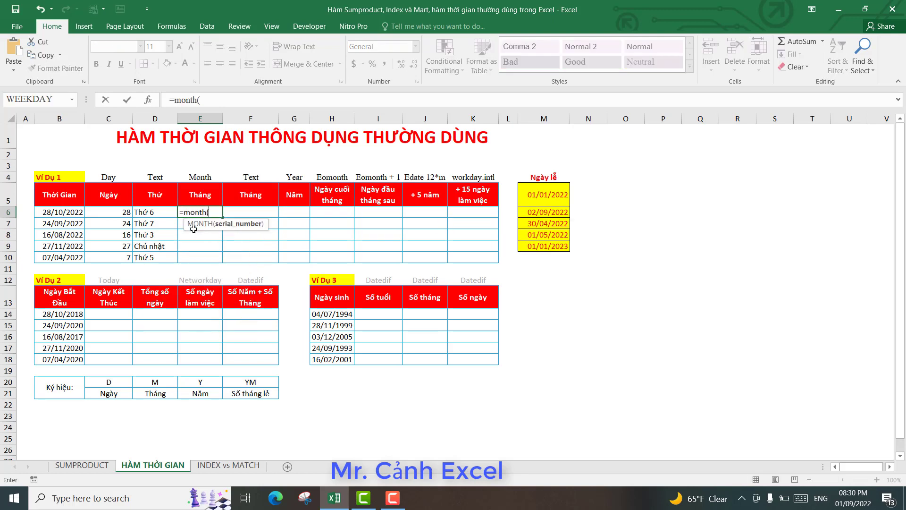
key("Return")
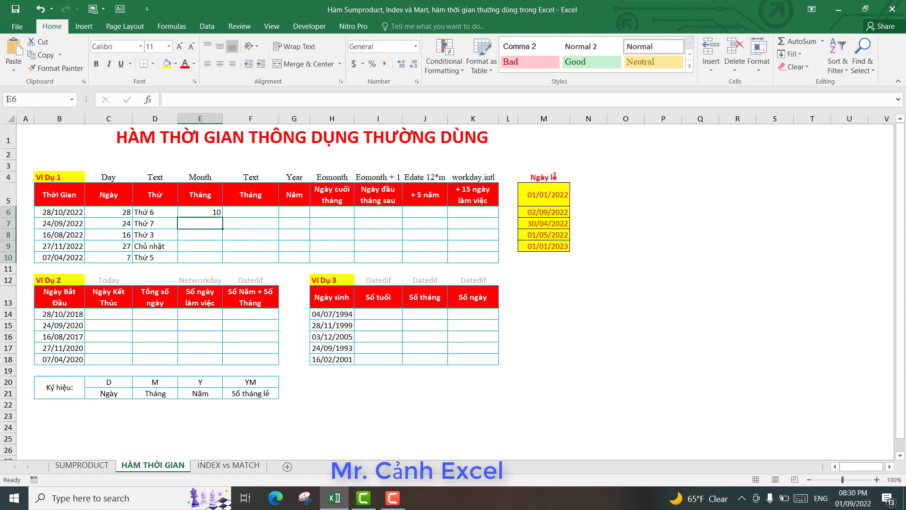
left_click_drag(203, 213, 217, 221)
key("ctrl+d")
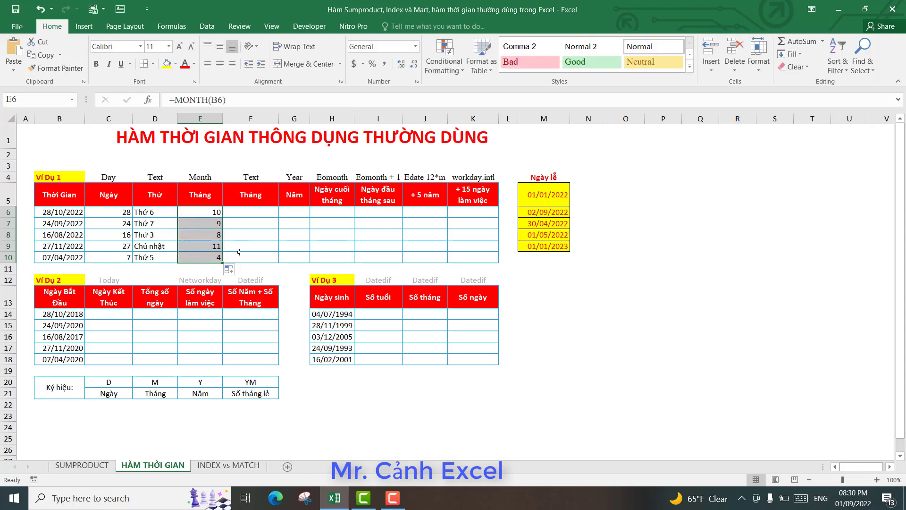
left_click(249, 215)
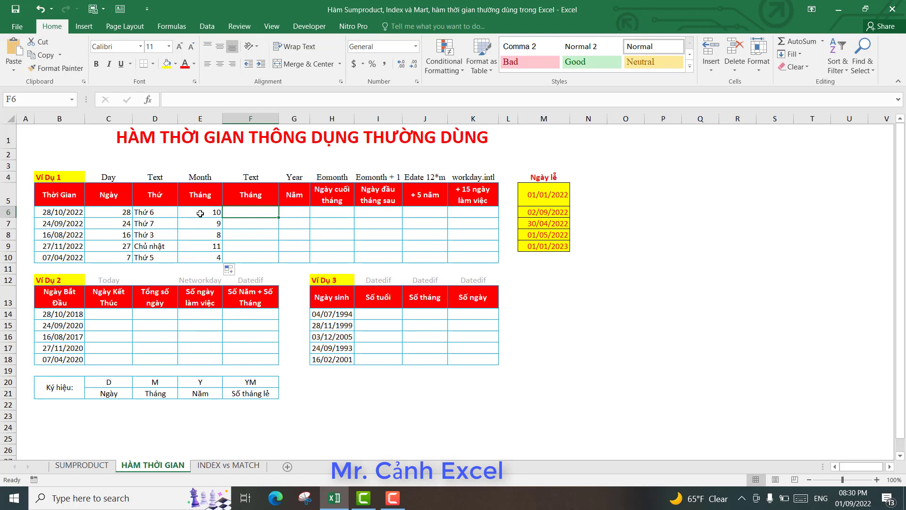
left_click_drag(205, 214, 207, 252)
key("Delete")
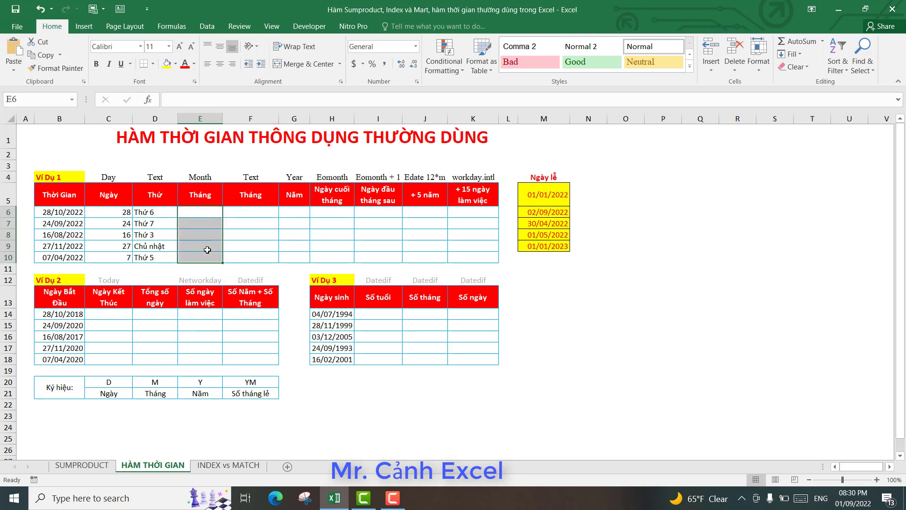
Step: Re-enter =MONTH(B6) in E6 and fill down to E10, showing 10, 9, 8, 11, 4
left_click(202, 212)
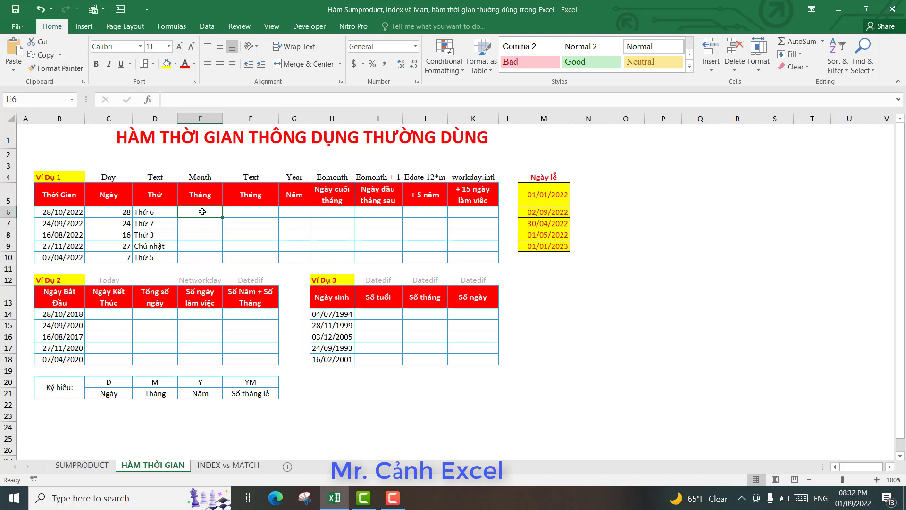
type("=month")
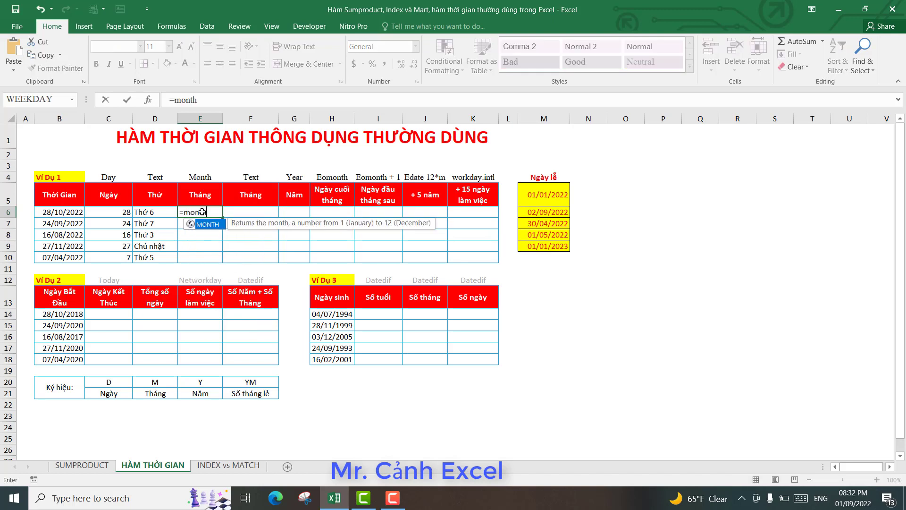
type("(")
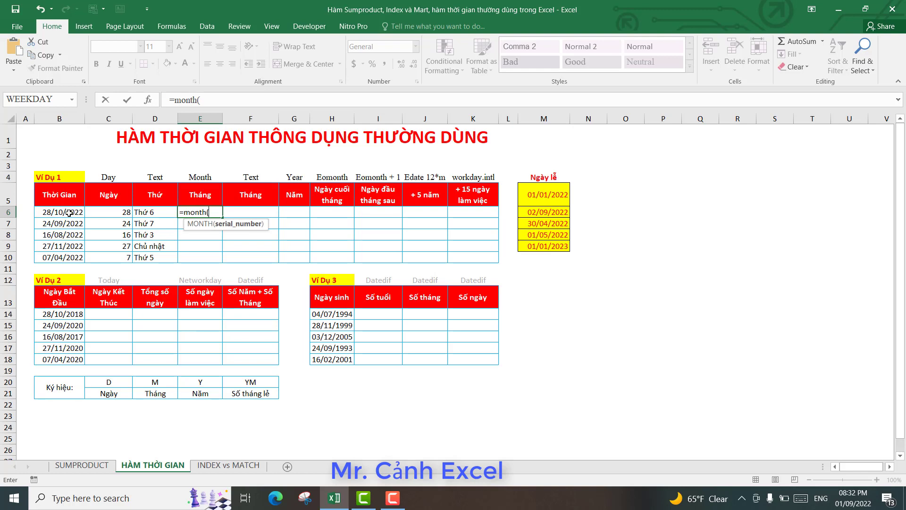
left_click(69, 213)
type(")")
key("Return")
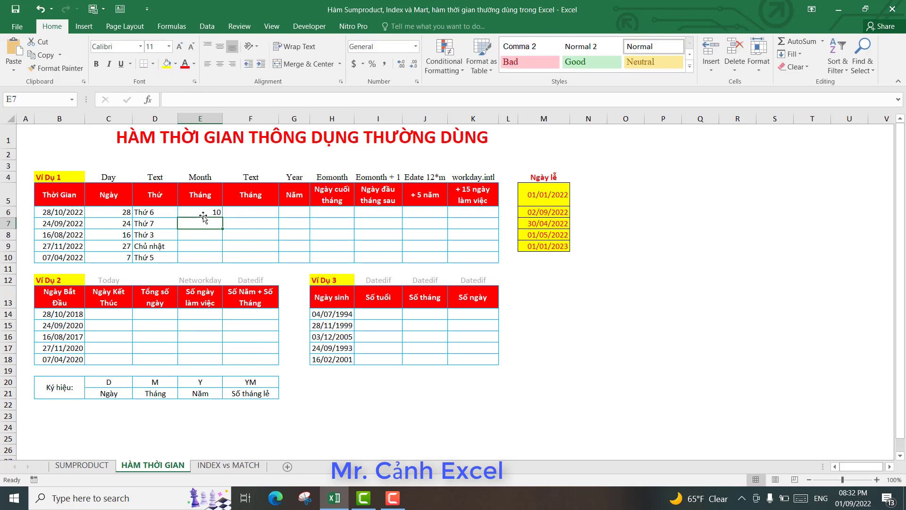
left_click(205, 213)
left_click_drag(223, 220, 222, 262)
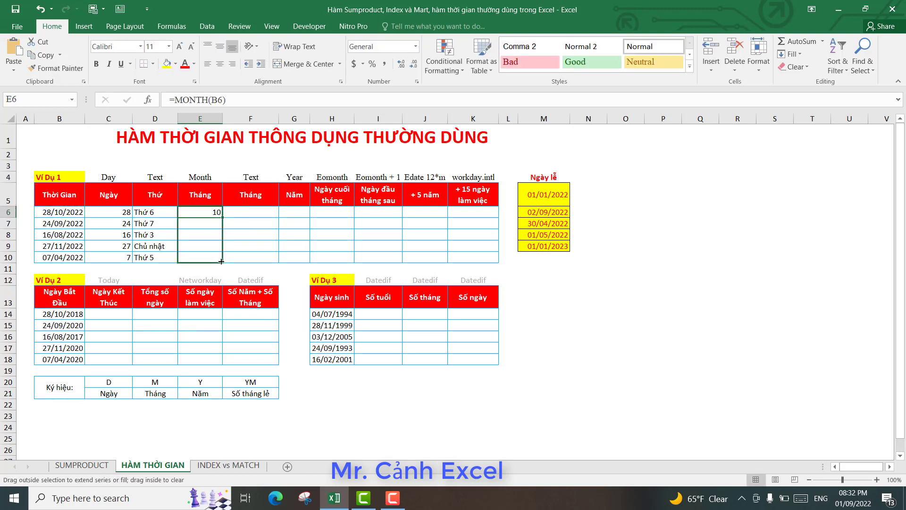
left_click(258, 210)
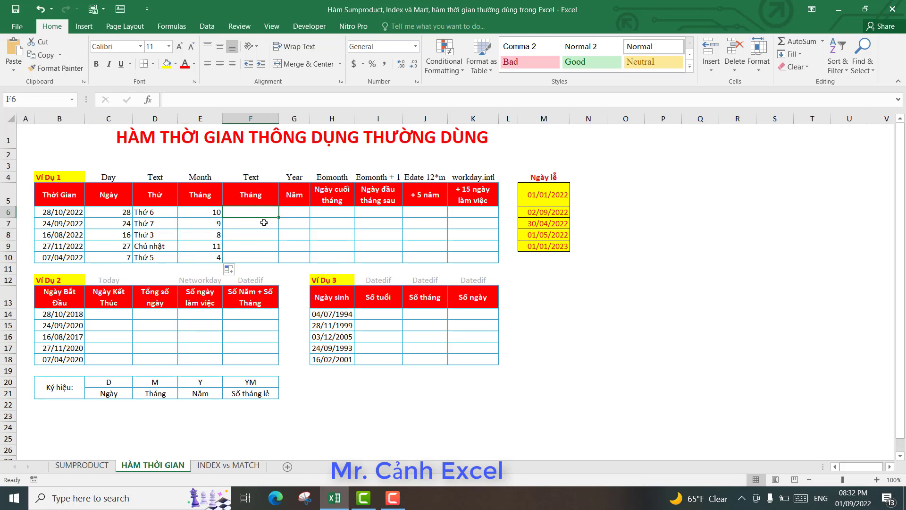
Step: Enter ="Tháng "&MONTH(B6) in F6, accept Excel's correction, and fill down to F10
type("=\"")
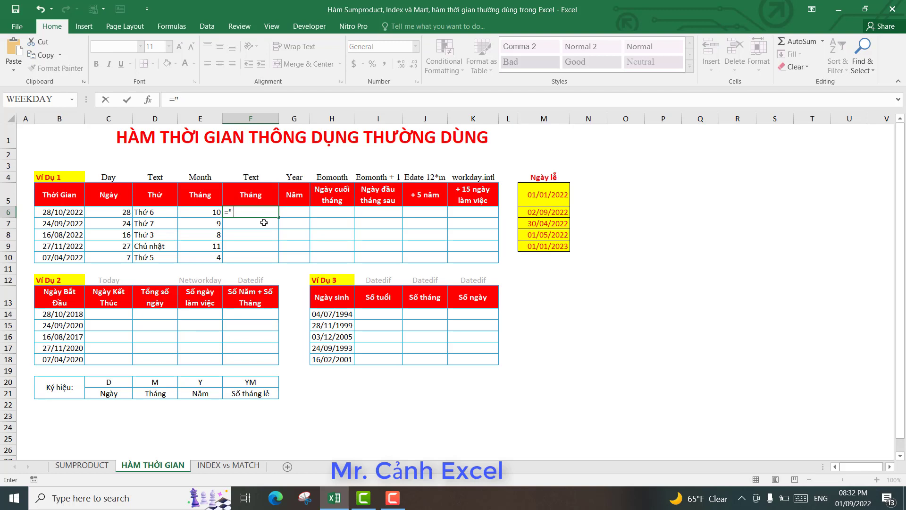
type("Tháng ")
type("\"&")
type("month(")
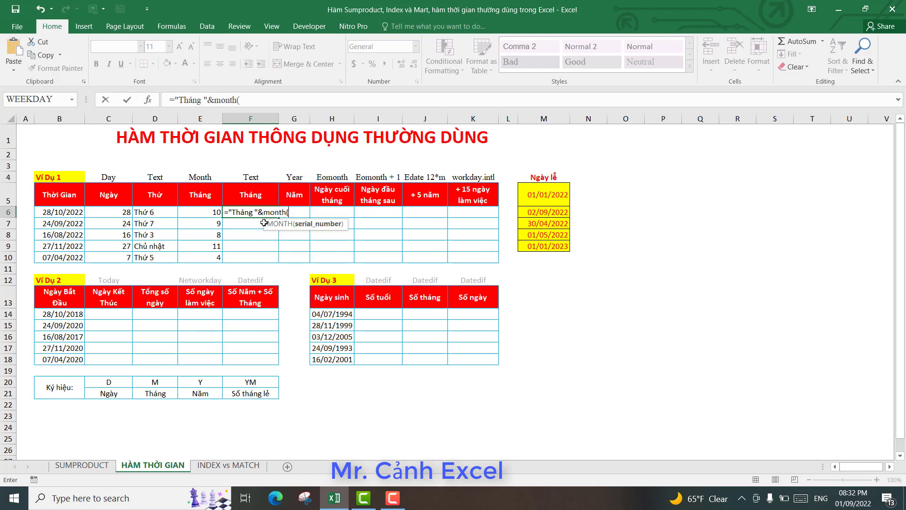
left_click(75, 213)
key("Return")
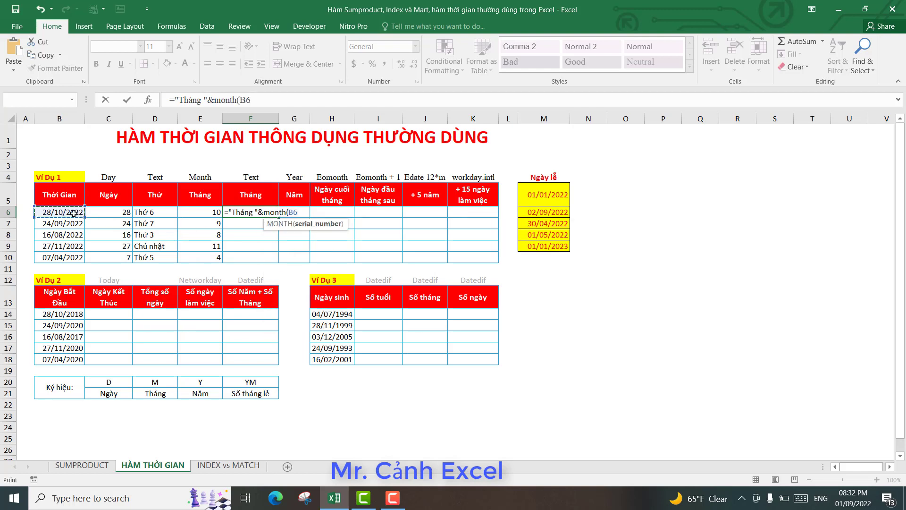
left_click(433, 293)
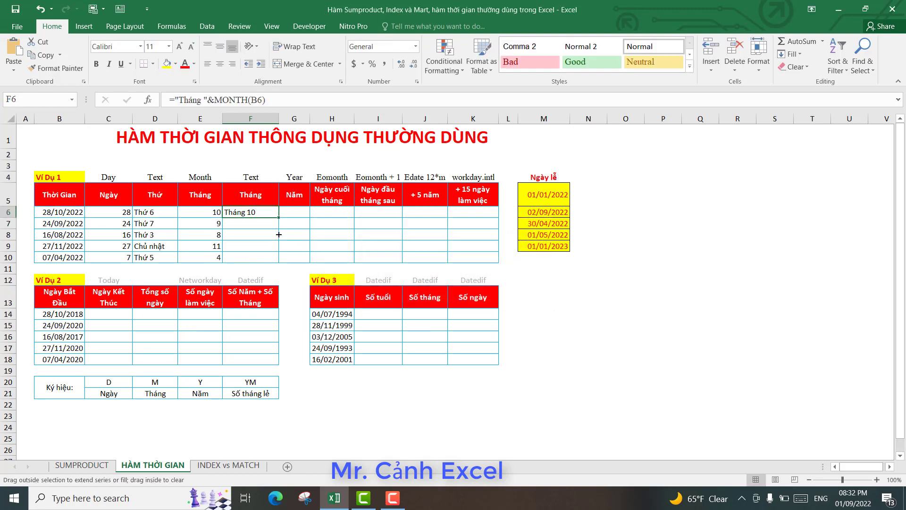
left_click_drag(279, 218, 279, 259)
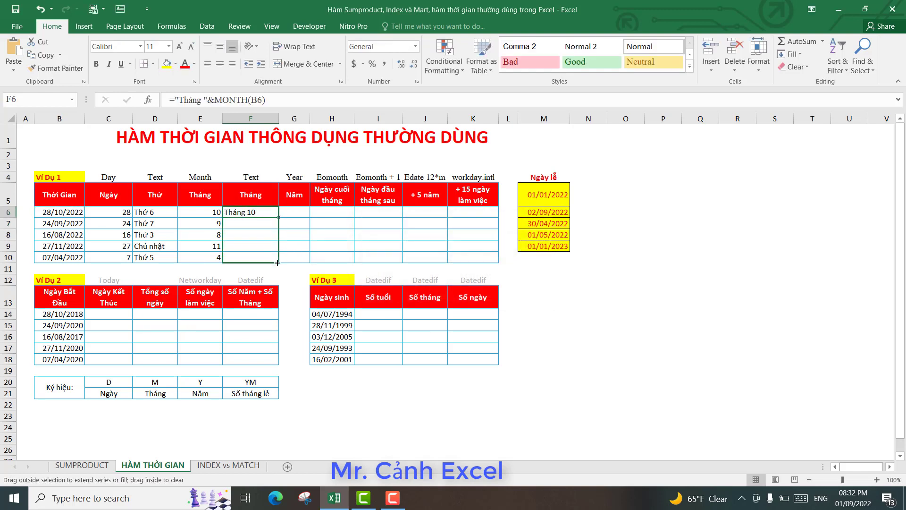
left_click(260, 217)
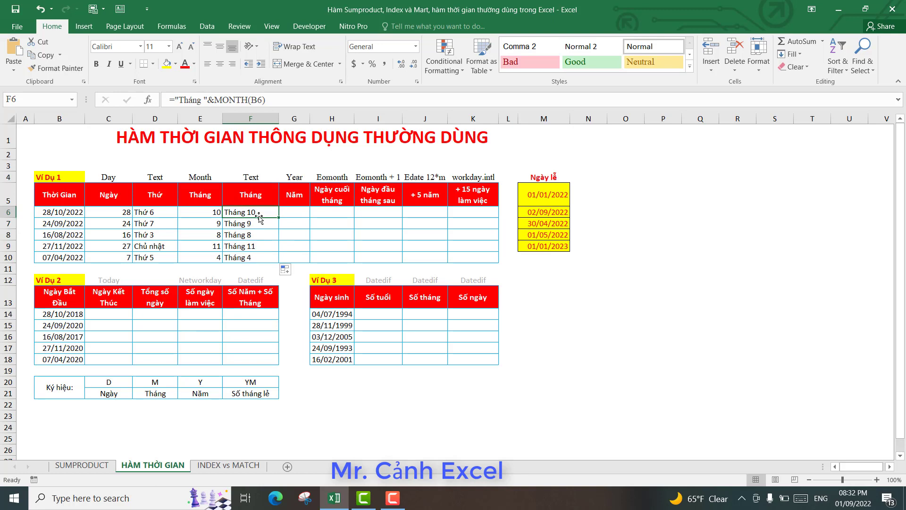
left_click(290, 214)
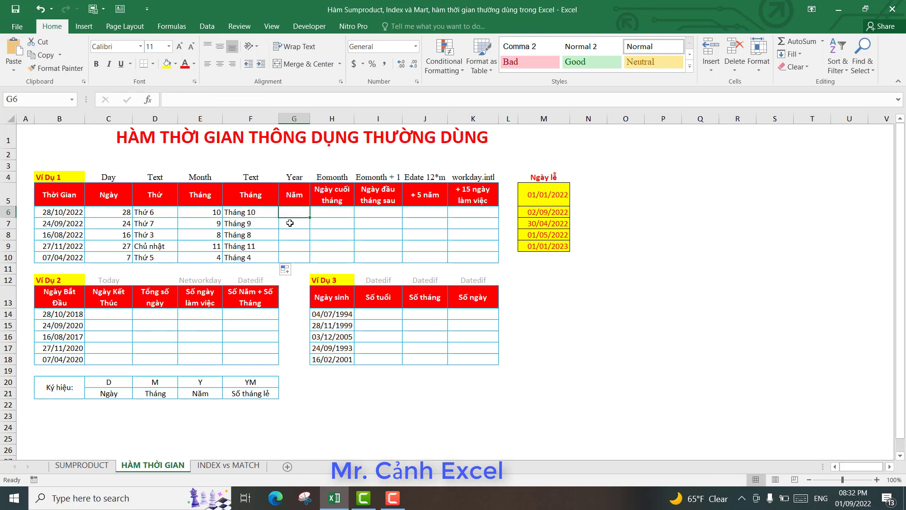
Step: Enter =YEAR(B6) in G6 and copy it down to G10, all showing 2022
type("=y")
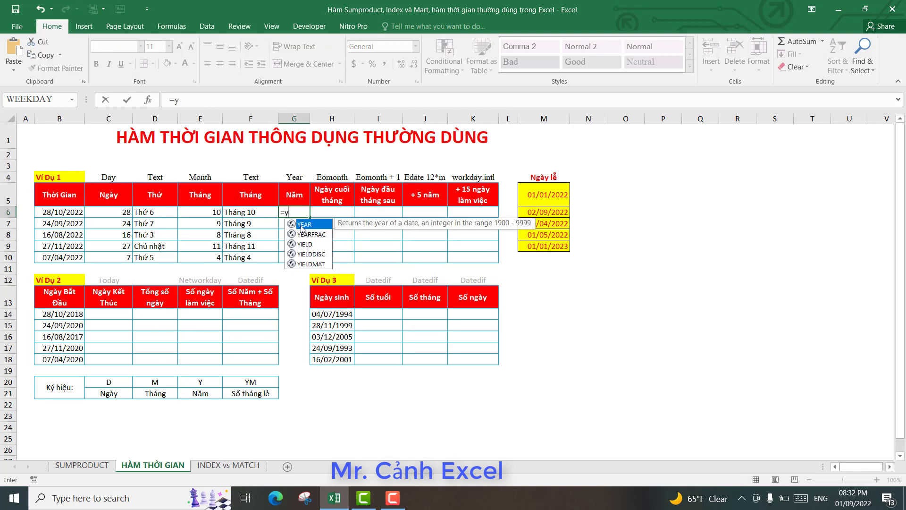
double_click(302, 226)
left_click(70, 213)
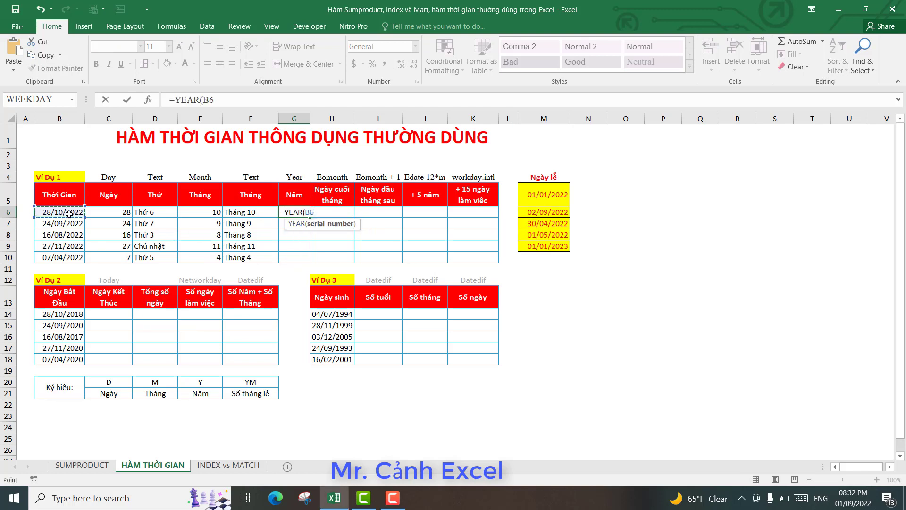
key("Return")
left_click(285, 212)
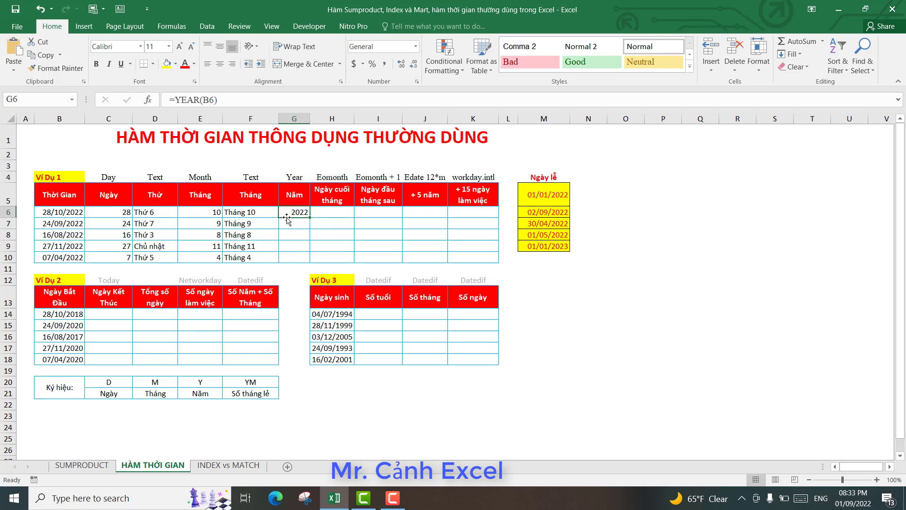
double_click(312, 215)
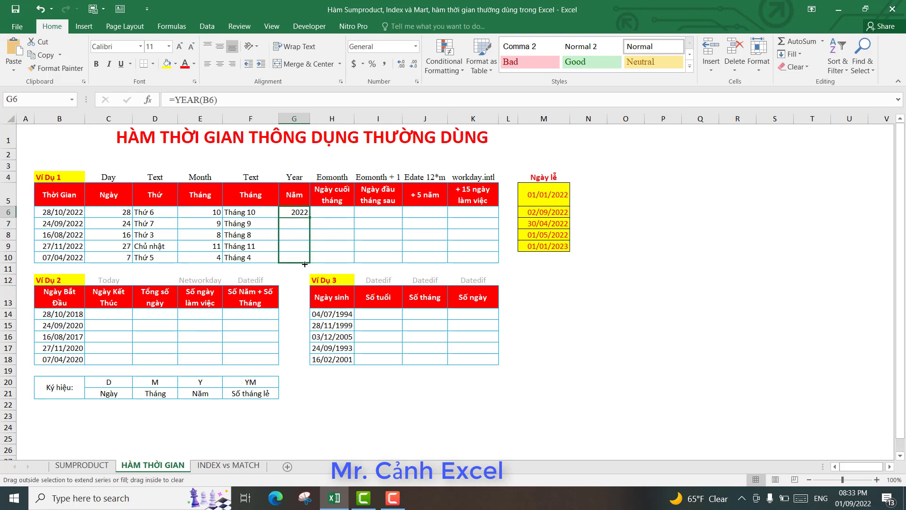
left_click(338, 212)
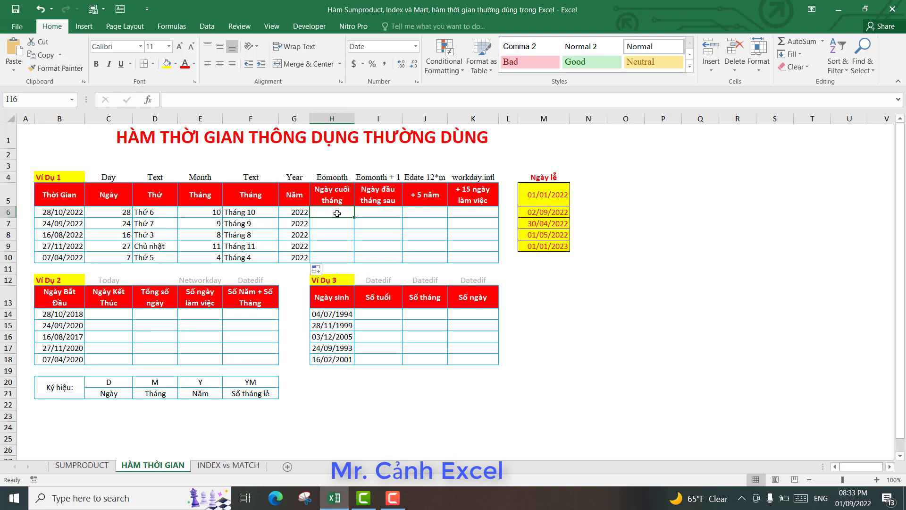
Step: Start =EOMONTH in H6 with the start date set to B6
type("=EOMONTH(")
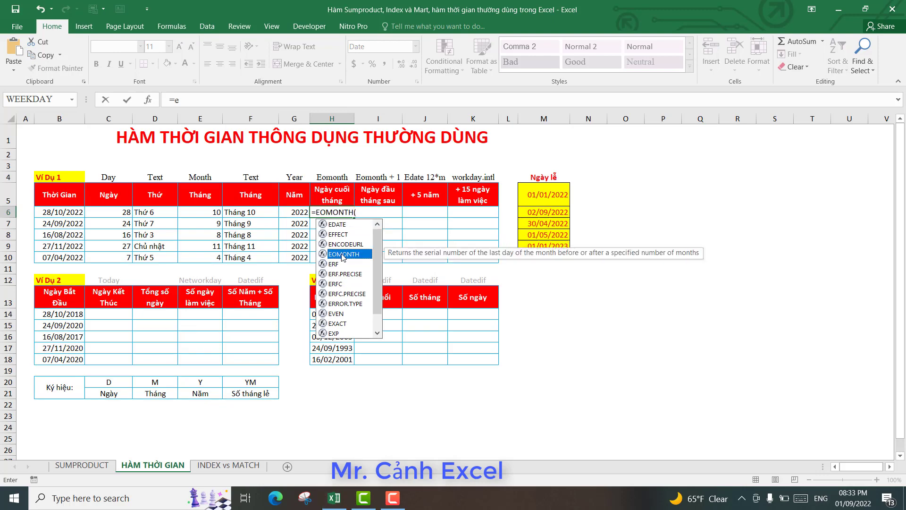
double_click(345, 255)
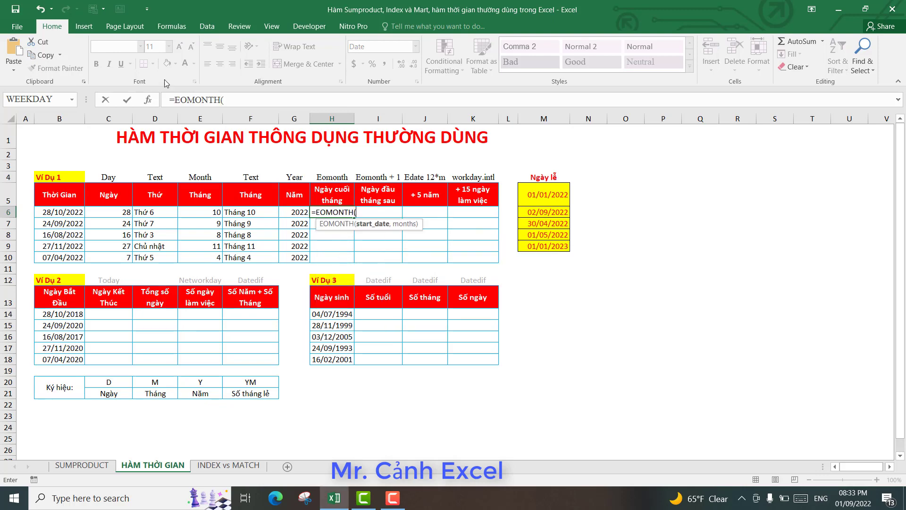
left_click(148, 99)
left_click_drag(374, 254, 397, 268)
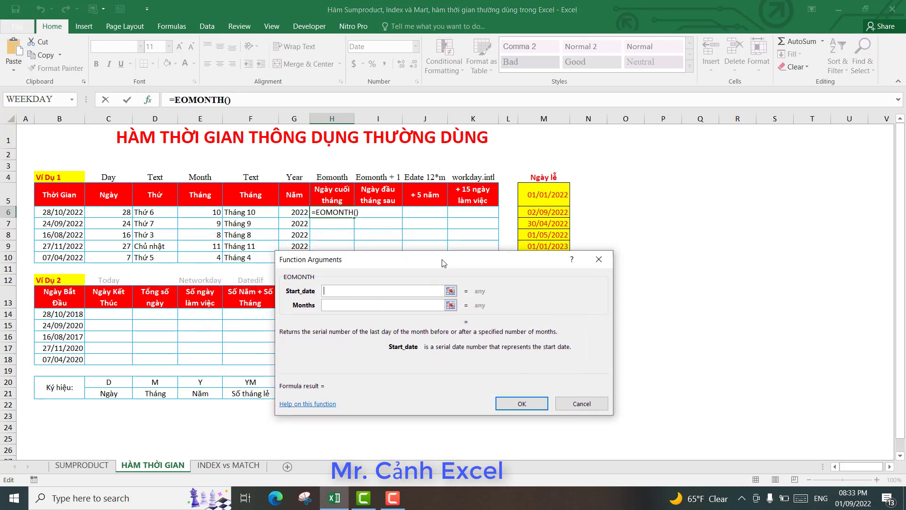
left_click(56, 213)
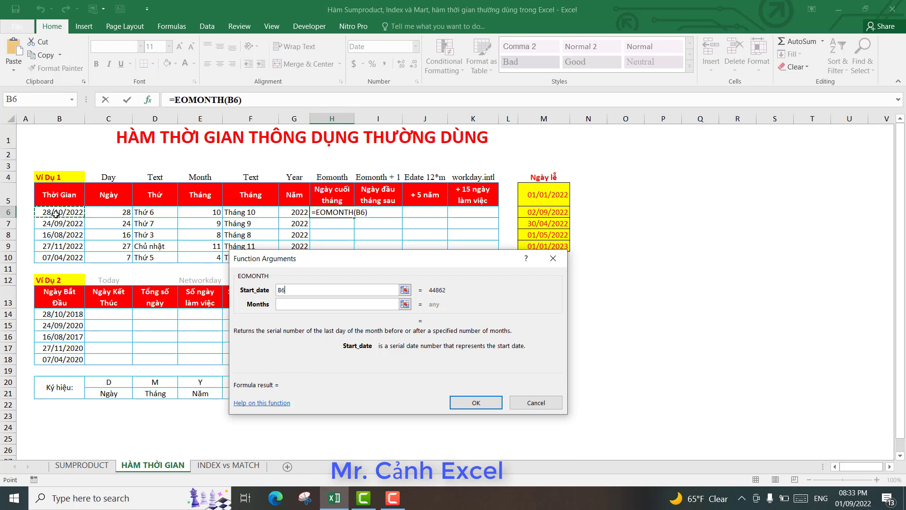
left_click(294, 305)
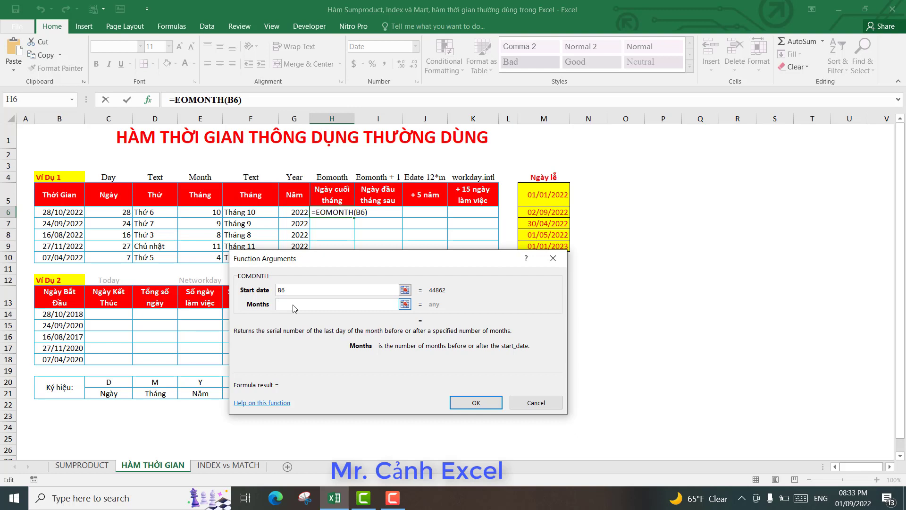
Step: Try Months values 1 and 2, settle on 0, and confirm =EOMONTH(B6,0)
type("0")
key("BackSpace")
type("1")
key("BackSpace")
type("2")
key("BackSpace")
type("0")
key("shift+Tab")
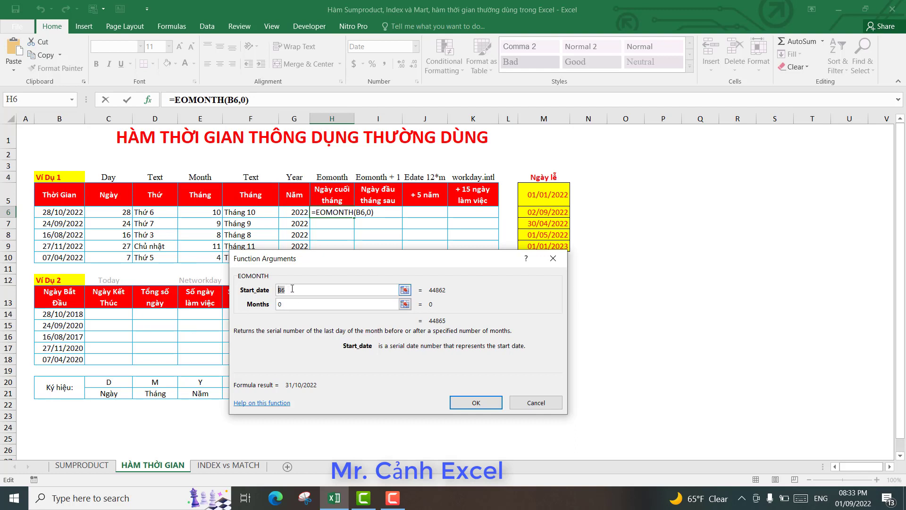
left_click(301, 289)
left_click(475, 403)
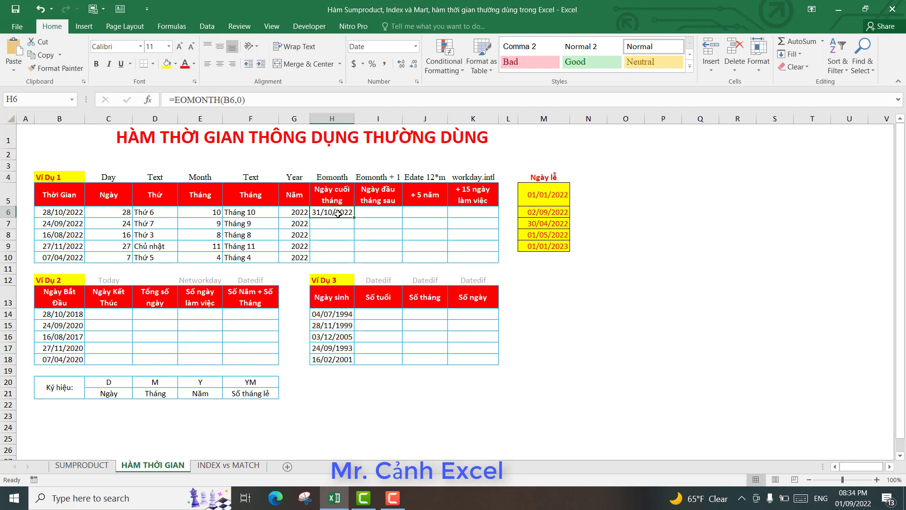
Step: Format H6 as Short Date and fill the month-end formula down to H10
left_click(416, 47)
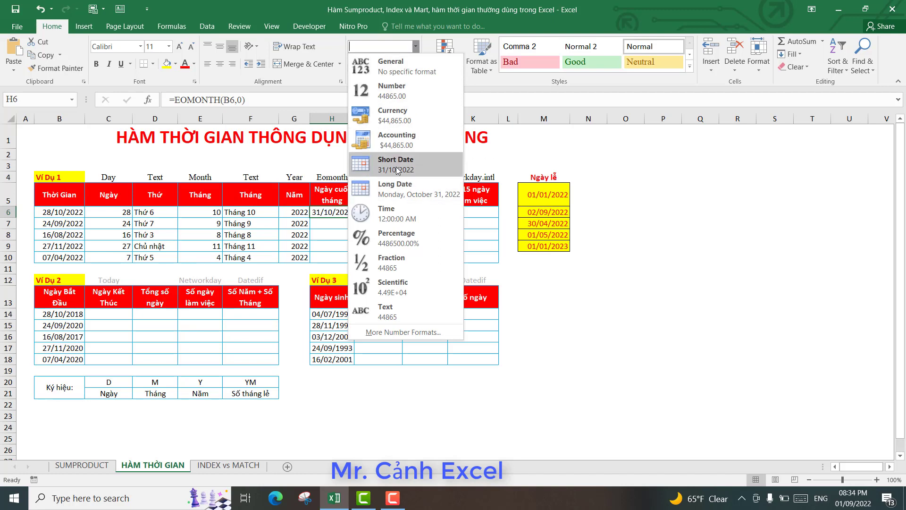
left_click(396, 162)
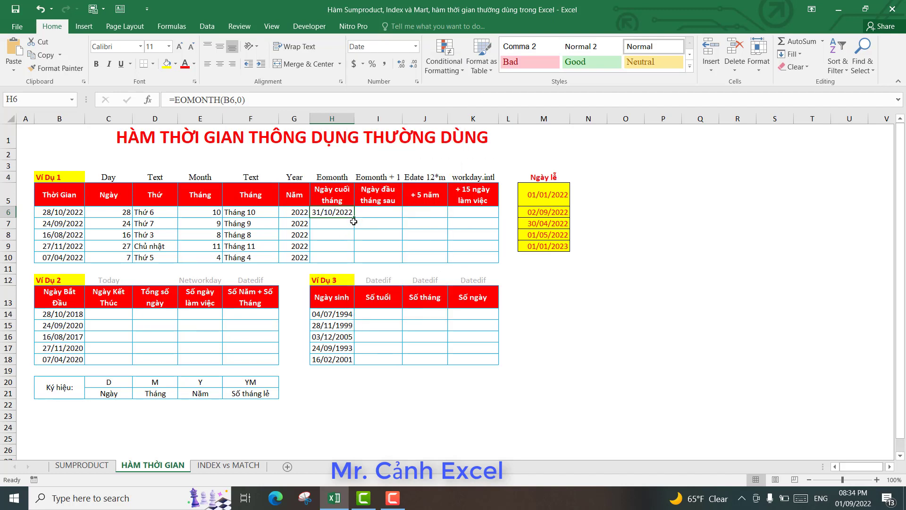
left_click_drag(354, 217, 352, 261)
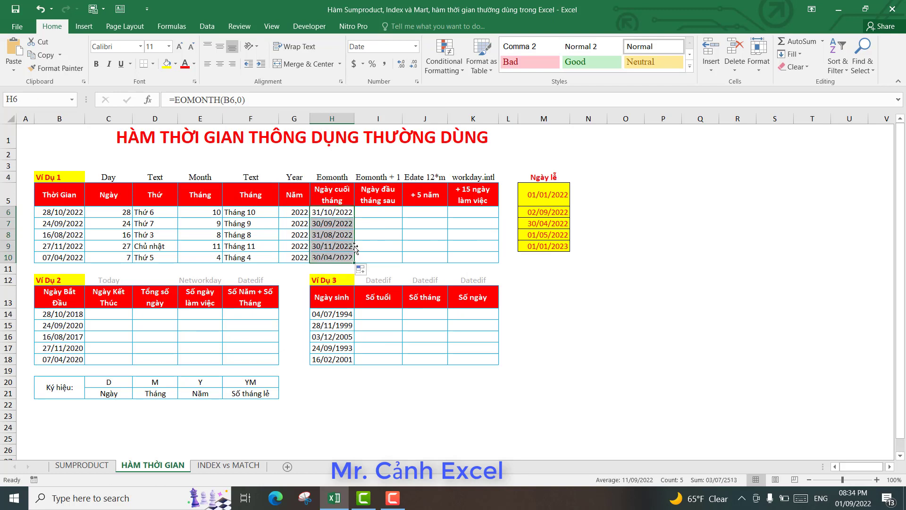
left_click(378, 214)
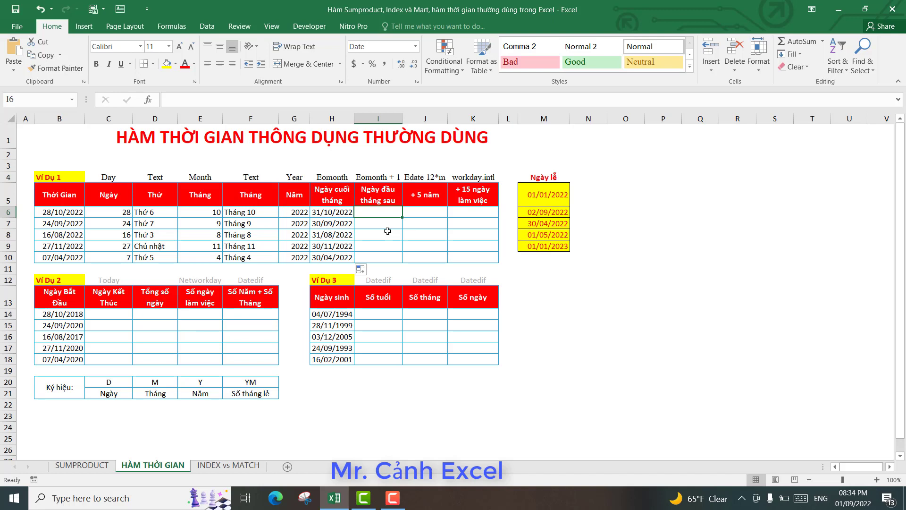
Step: Enter =EOMONTH(B6,0) in I6 via Function Arguments, showing 31/10/2022
type("=")
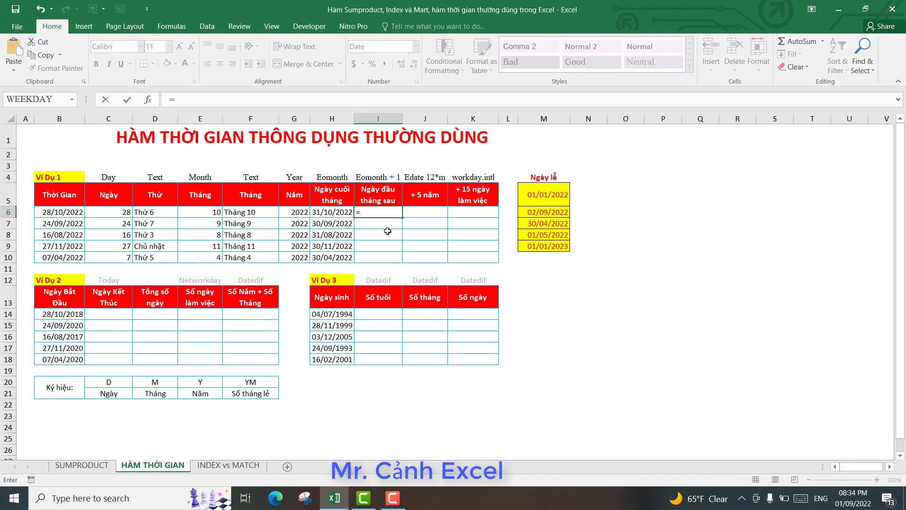
type("en")
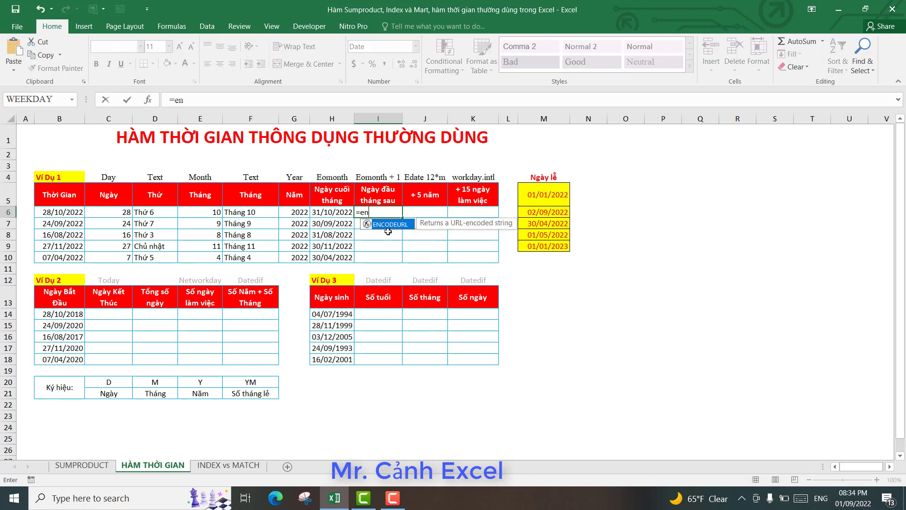
key("BackSpace")
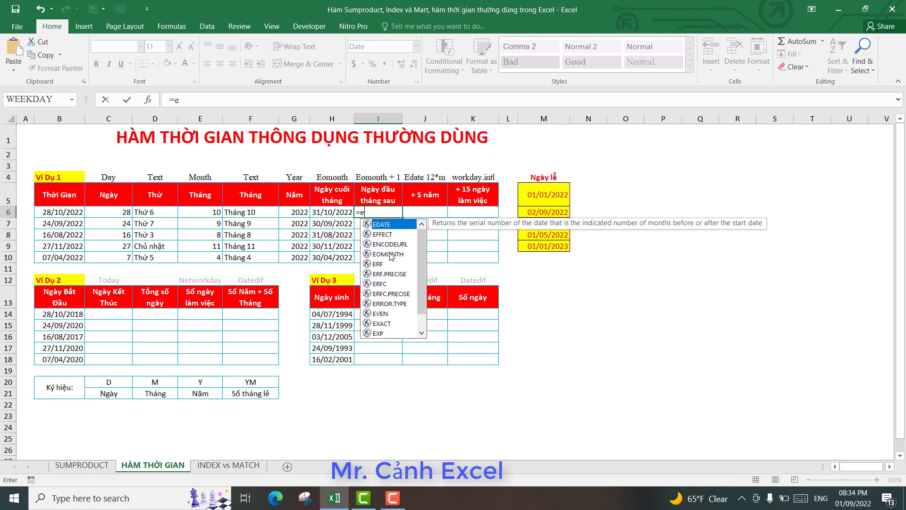
double_click(390, 253)
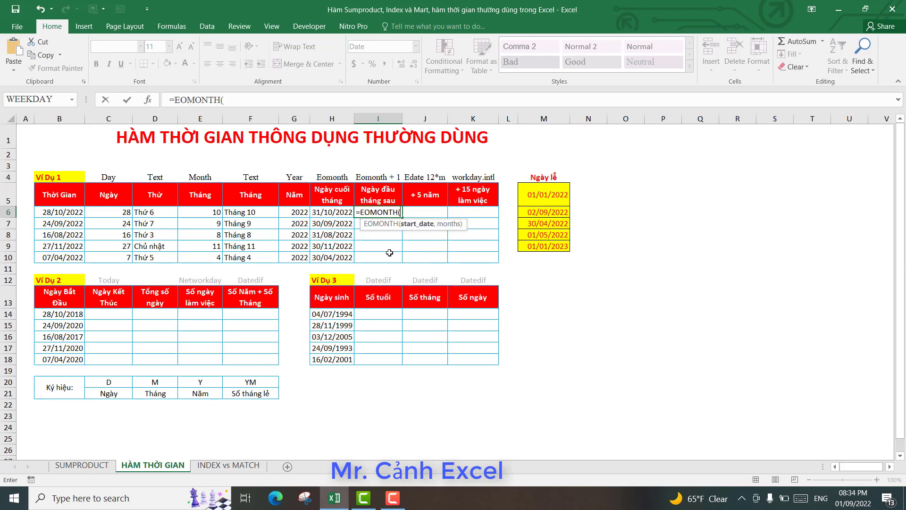
left_click(149, 100)
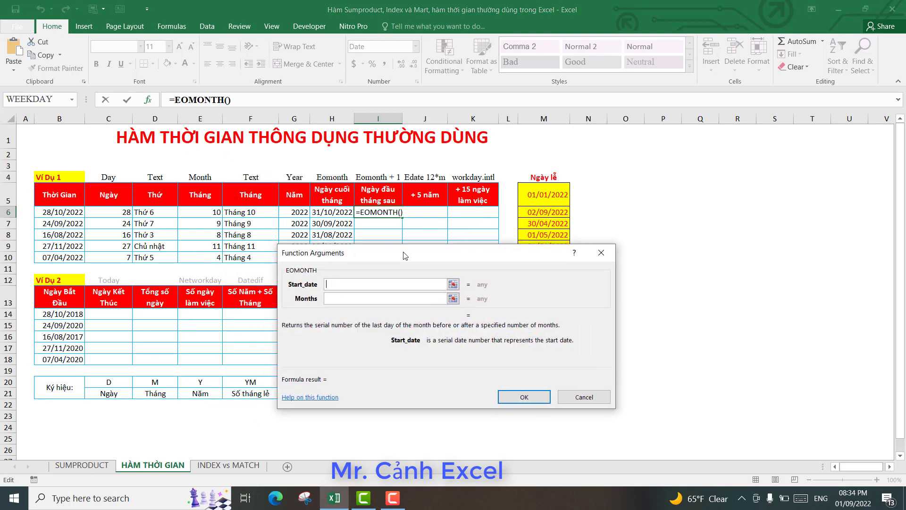
left_click(71, 214)
left_click(354, 299)
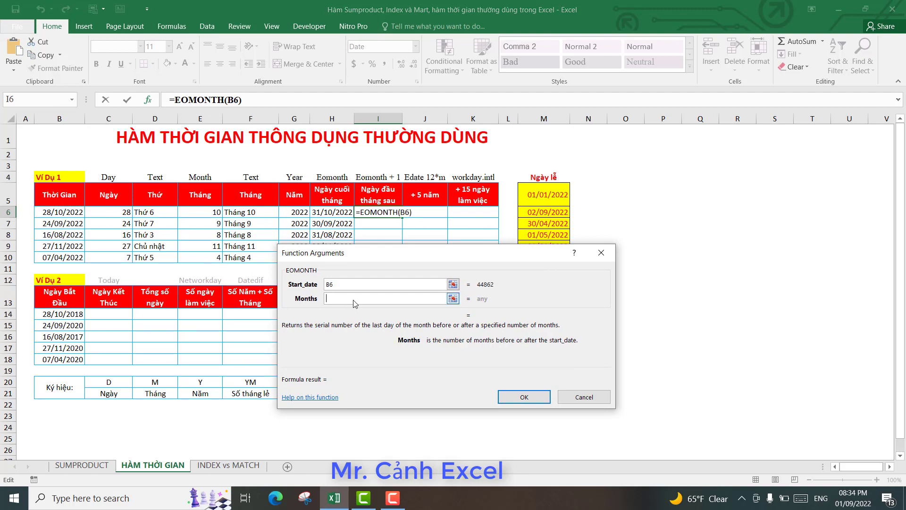
type("0")
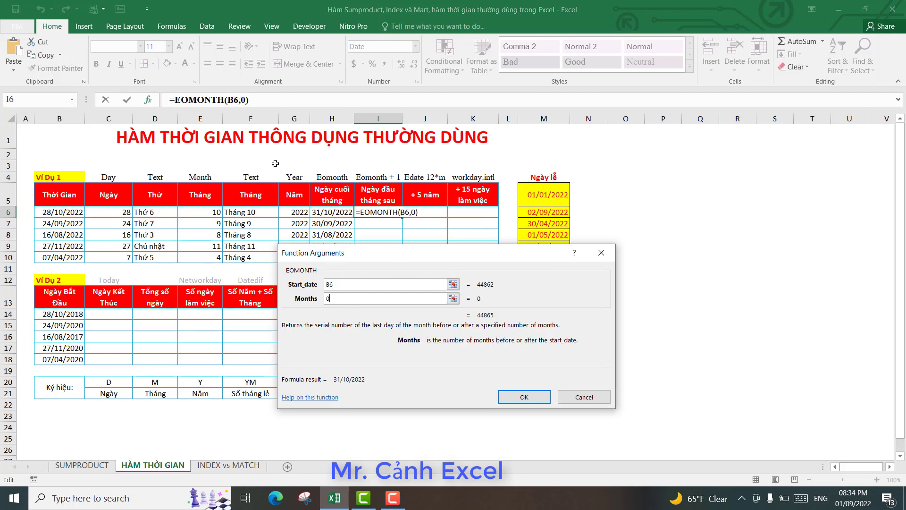
left_click(525, 398)
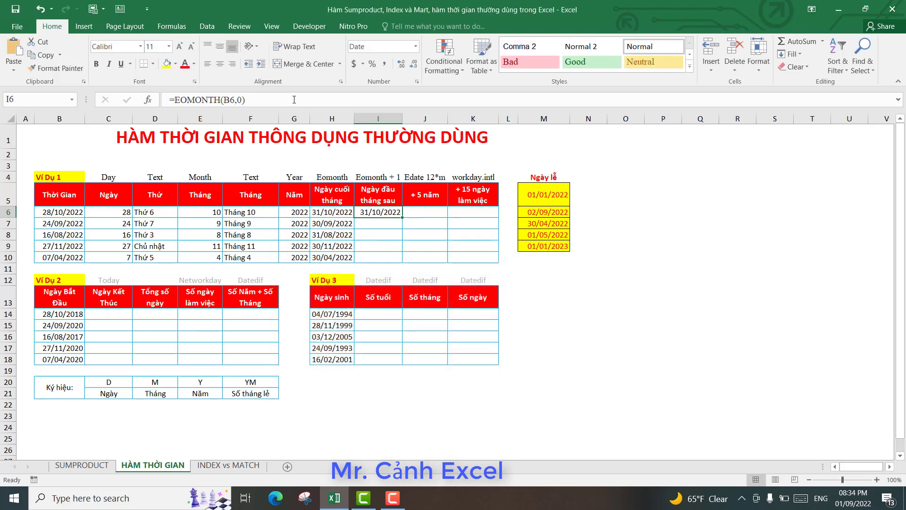
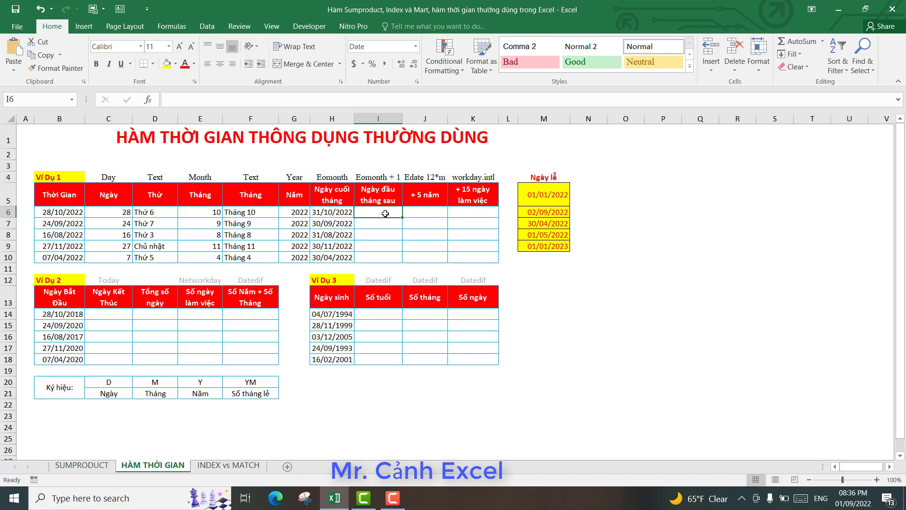
Step: Enter =EOMONTH(B6,0)+1 in I6 and fill it down to I10, e.g. 01/11/2022
type("=")
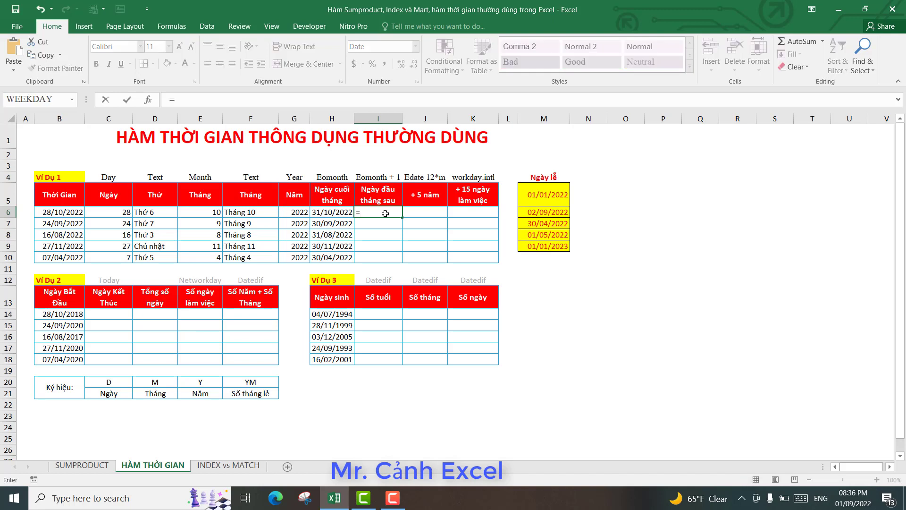
type("e")
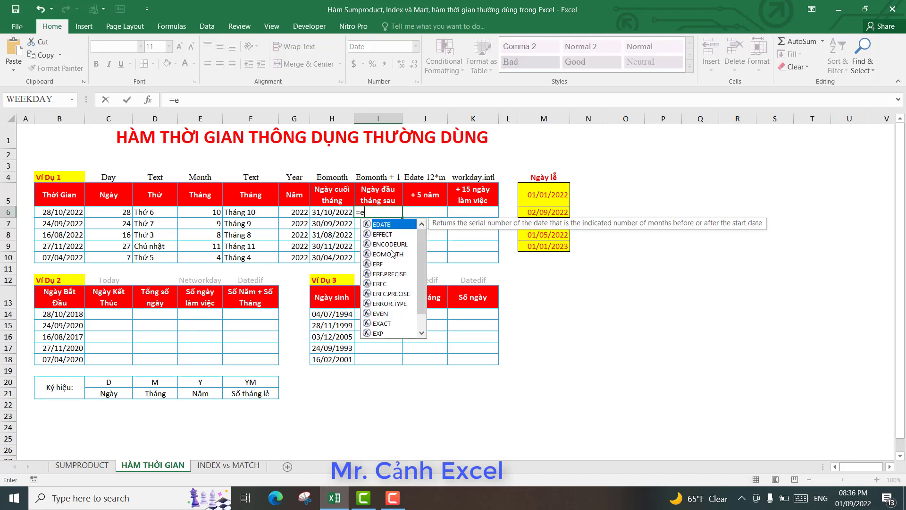
left_click(392, 255)
double_click(391, 255)
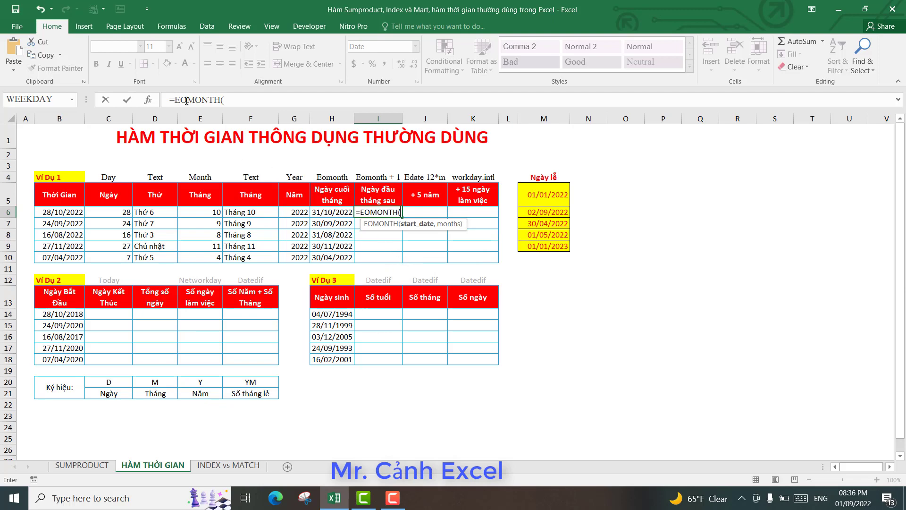
left_click(150, 100)
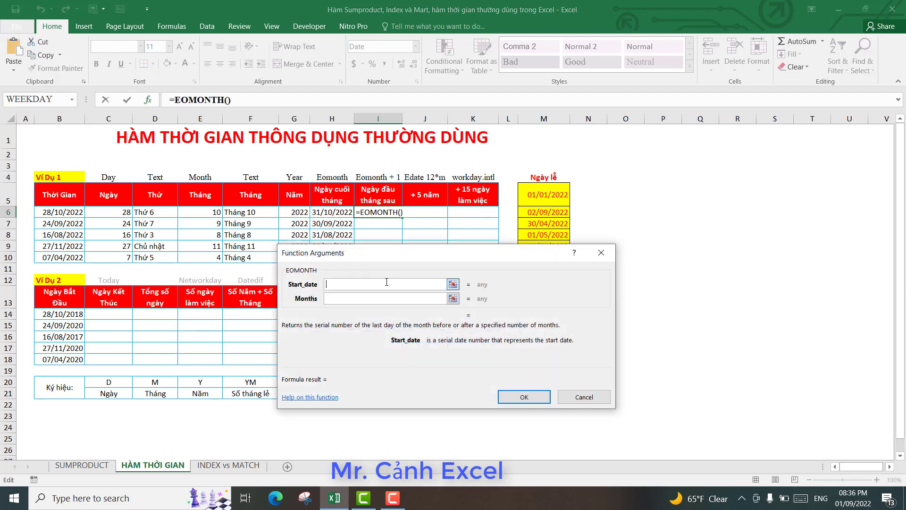
left_click(69, 213)
left_click(344, 298)
type("0")
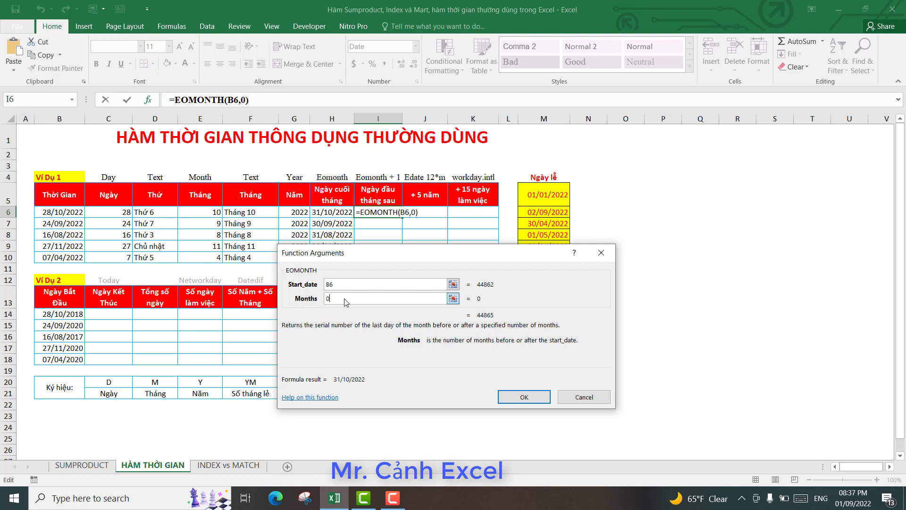
left_click(299, 101)
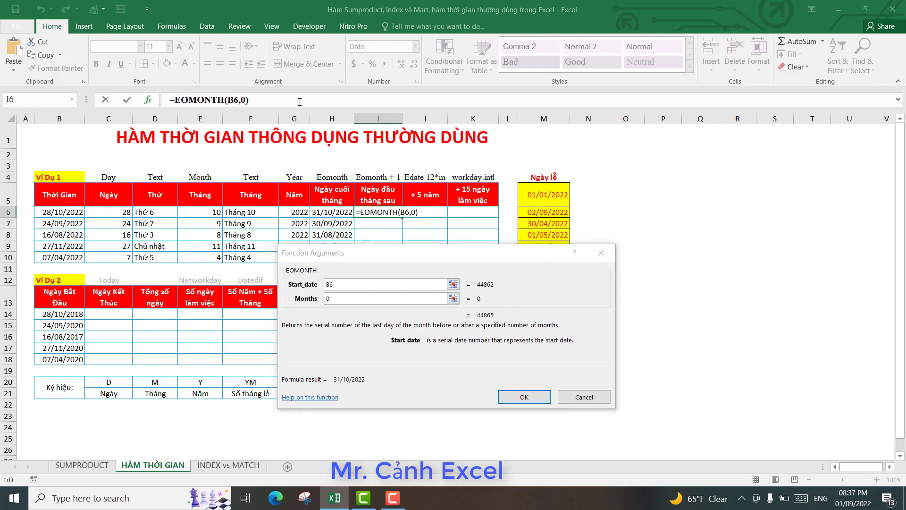
type("+1")
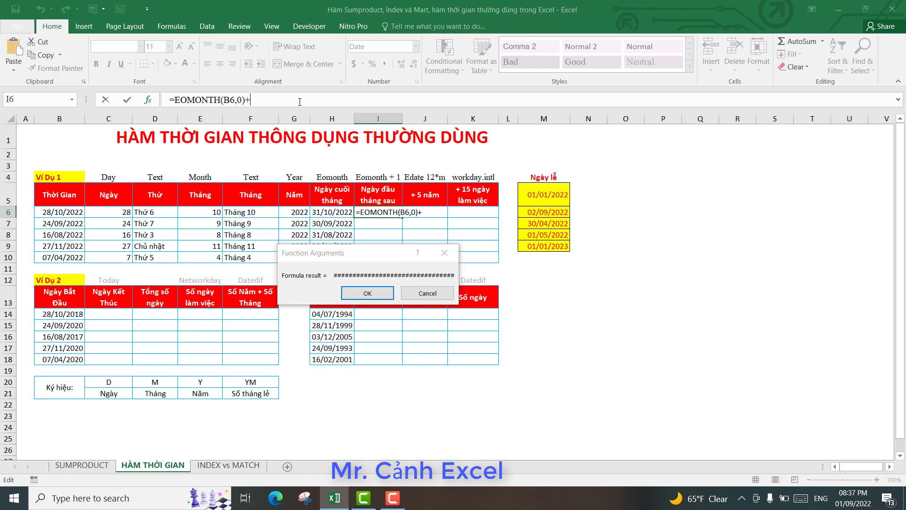
key("Return")
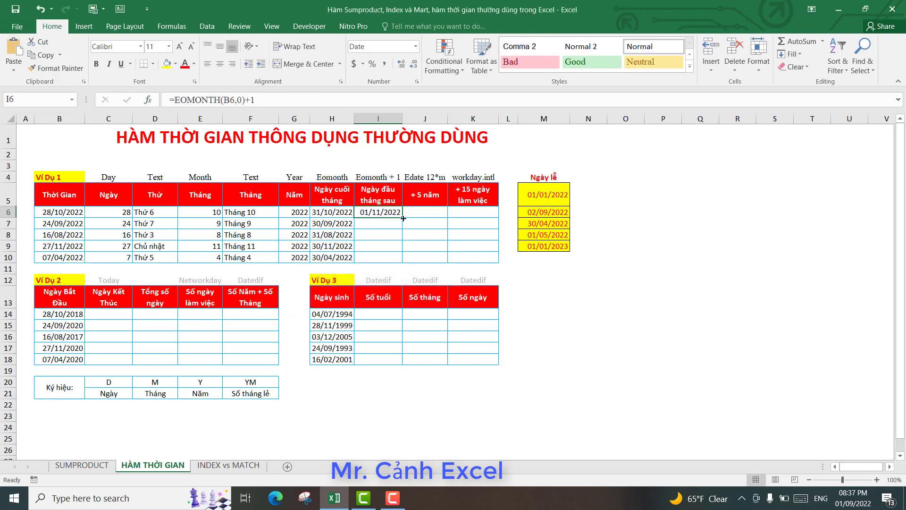
left_click_drag(403, 218, 401, 259)
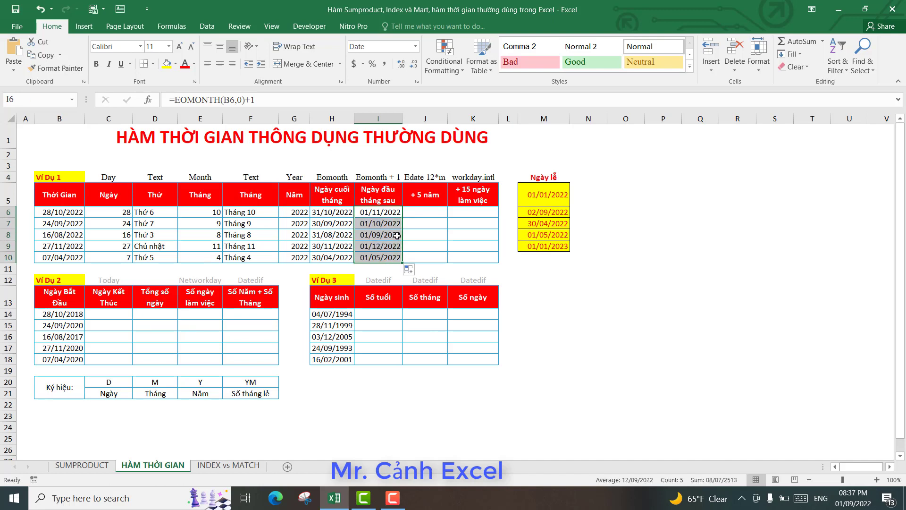
left_click(424, 213)
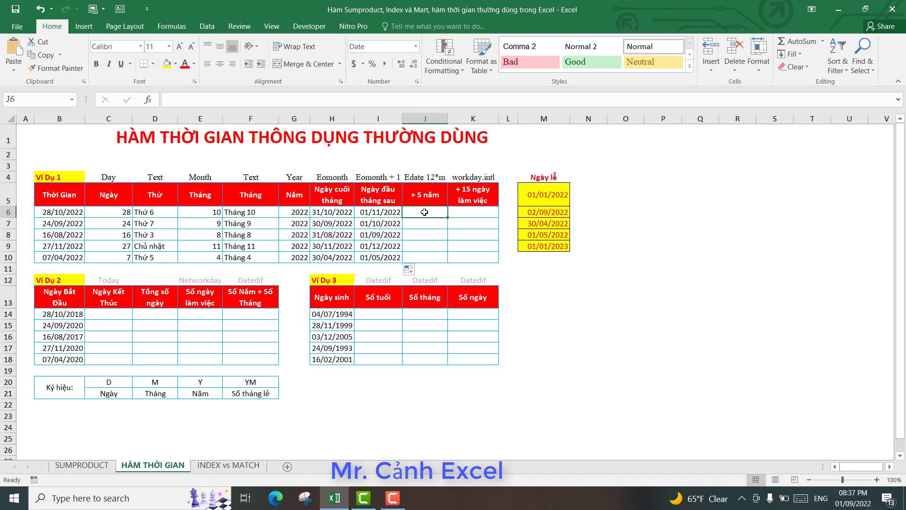
Step: Enter =EDATE(B6,5*12) in J6 with Start_date B6 and Months 5*12, giving 28/10/2027
type("=")
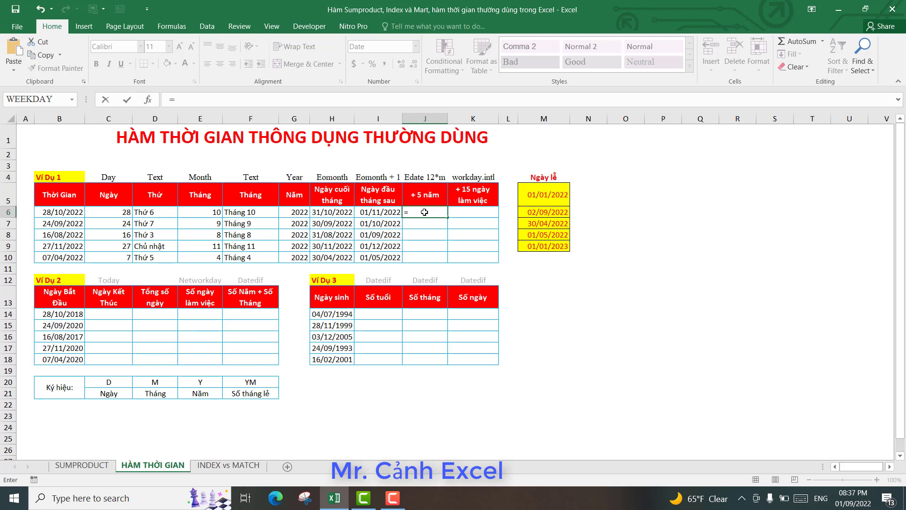
type("e")
double_click(432, 229)
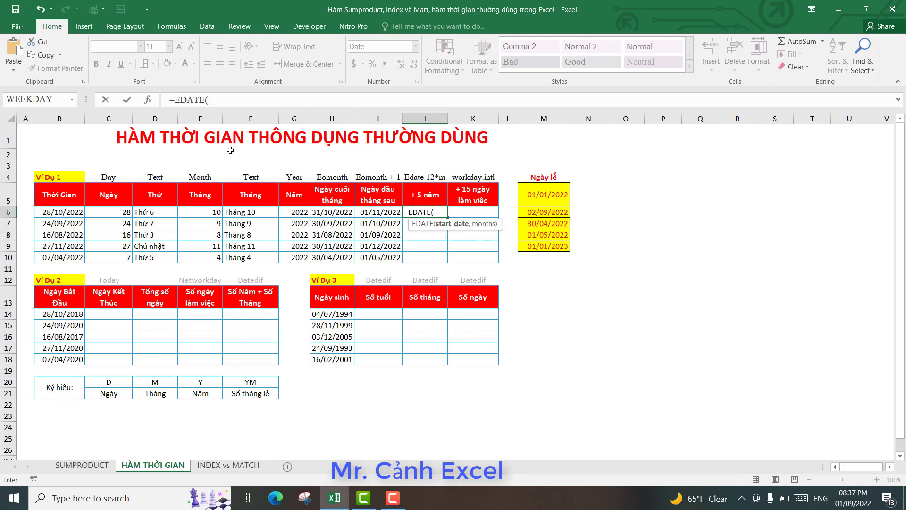
left_click(148, 100)
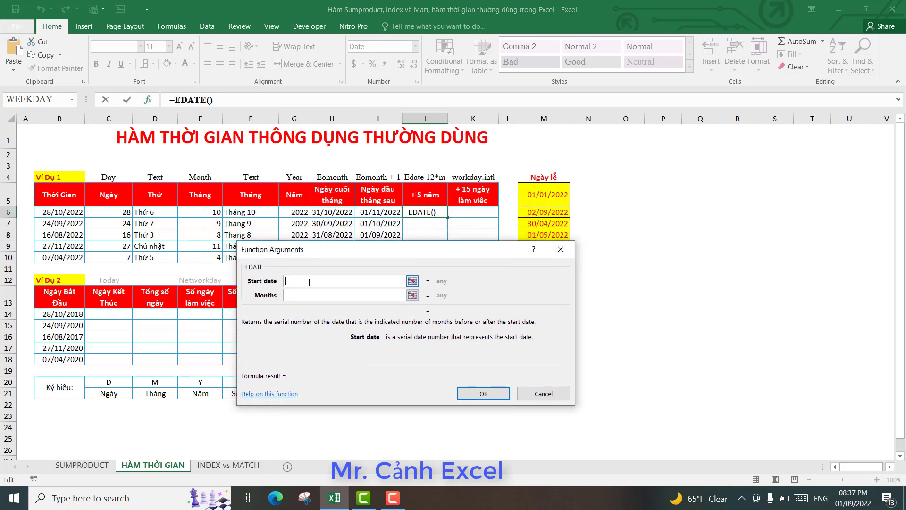
left_click(63, 213)
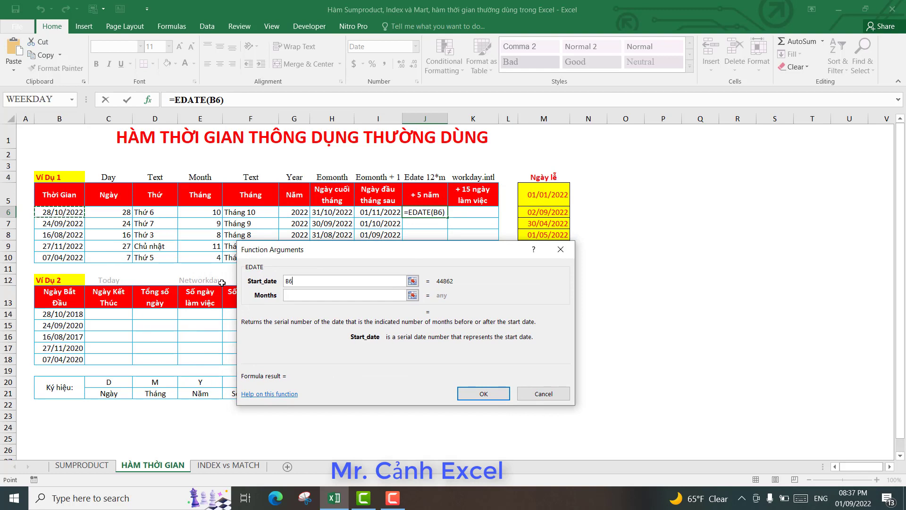
left_click(298, 296)
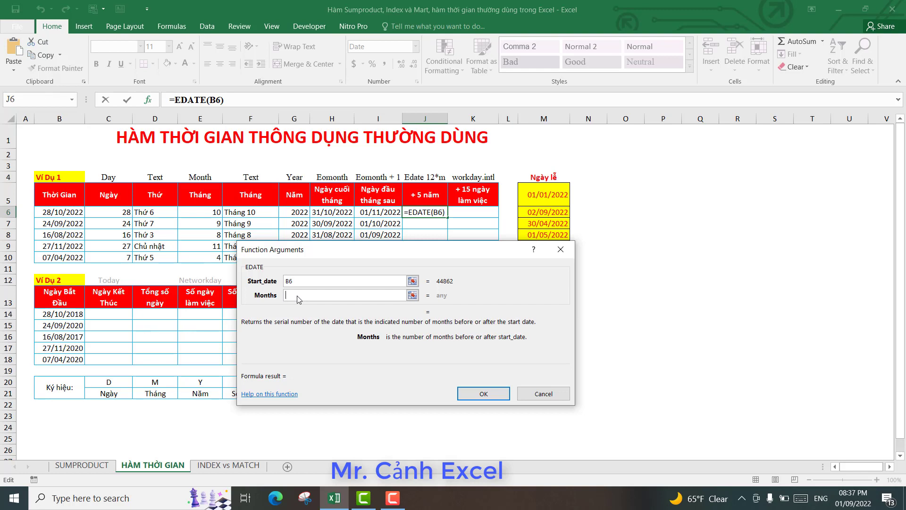
type("5")
type("*12")
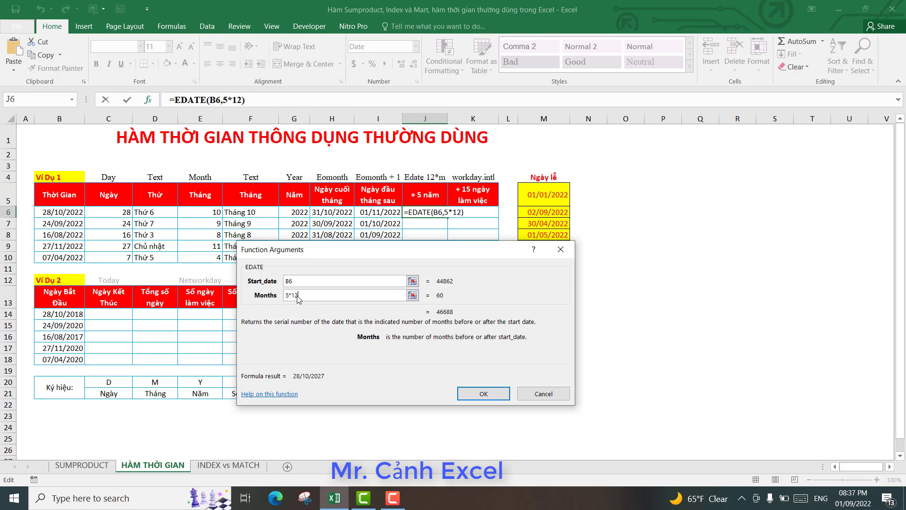
left_click(472, 397)
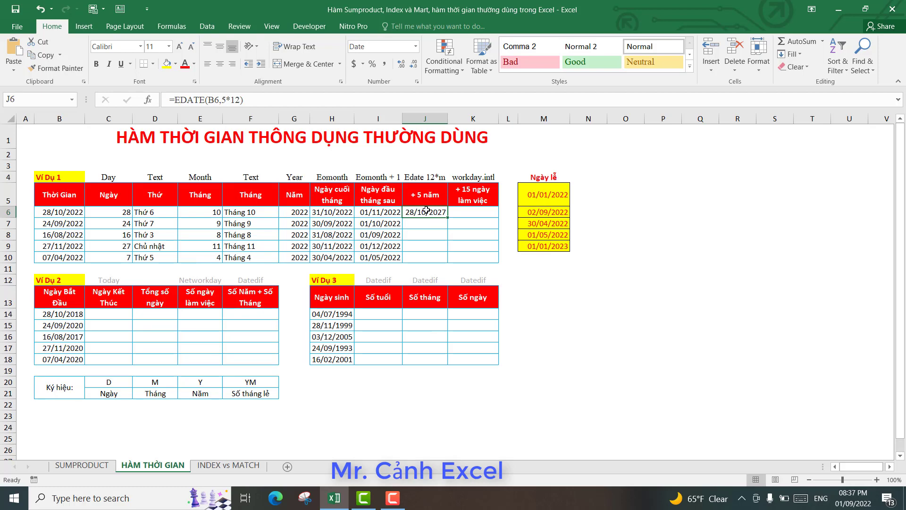
Step: Apply the Short Date number format to the EDATE result in J6
left_click(415, 46)
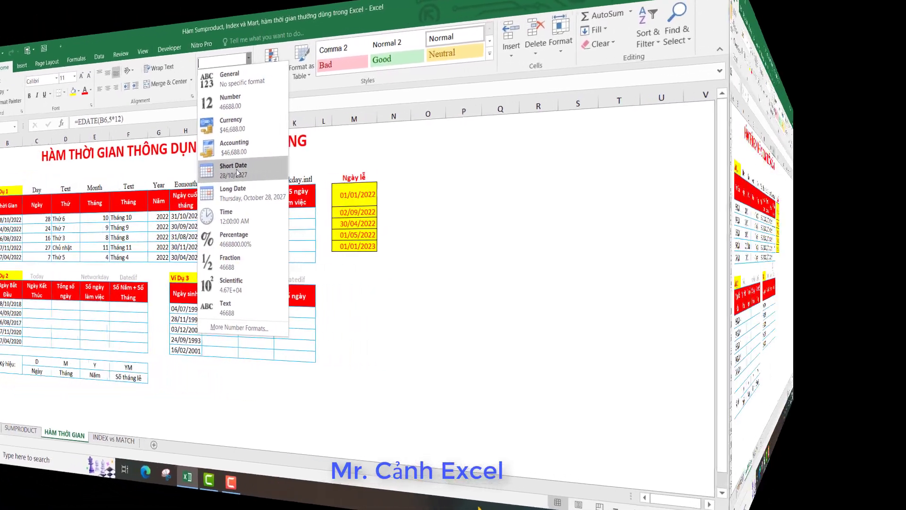
left_click(258, 171)
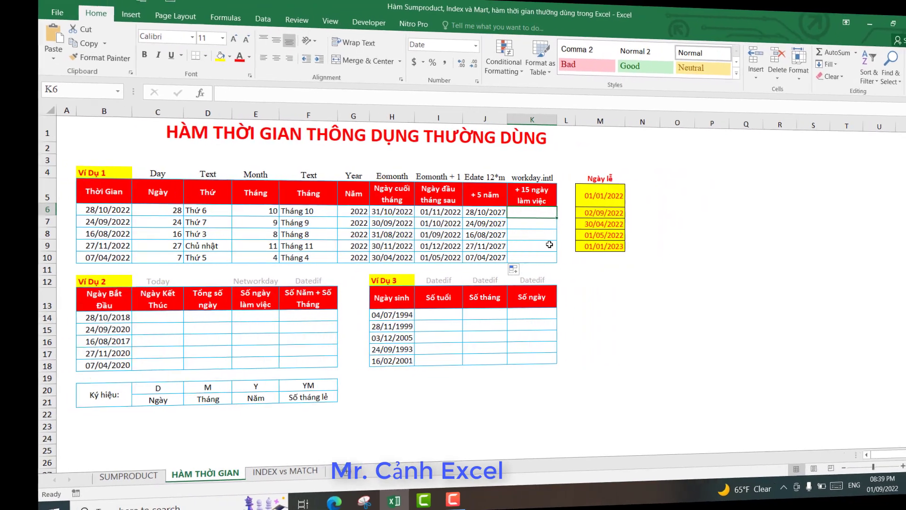
type("=")
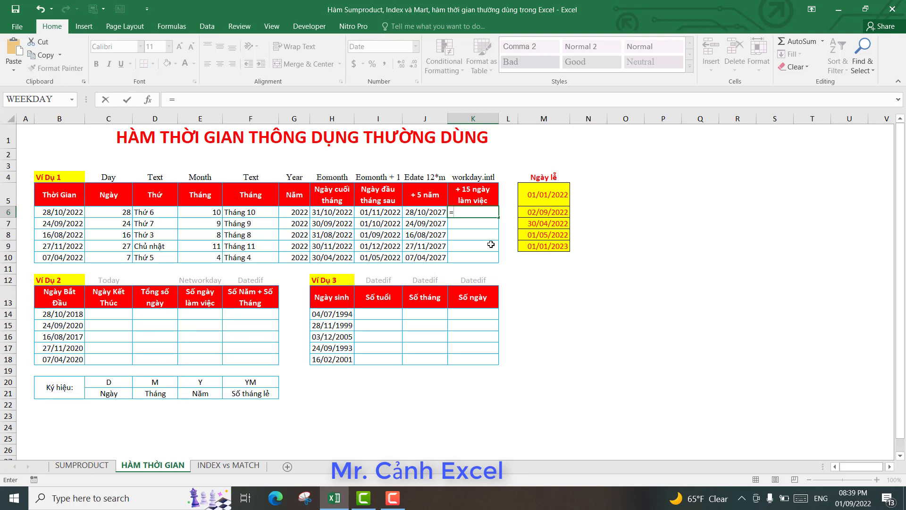
type("w")
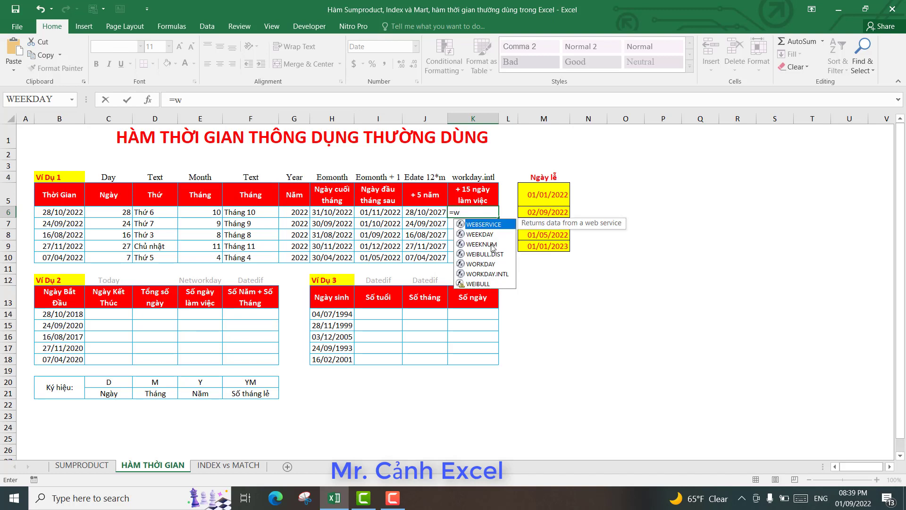
double_click(487, 273)
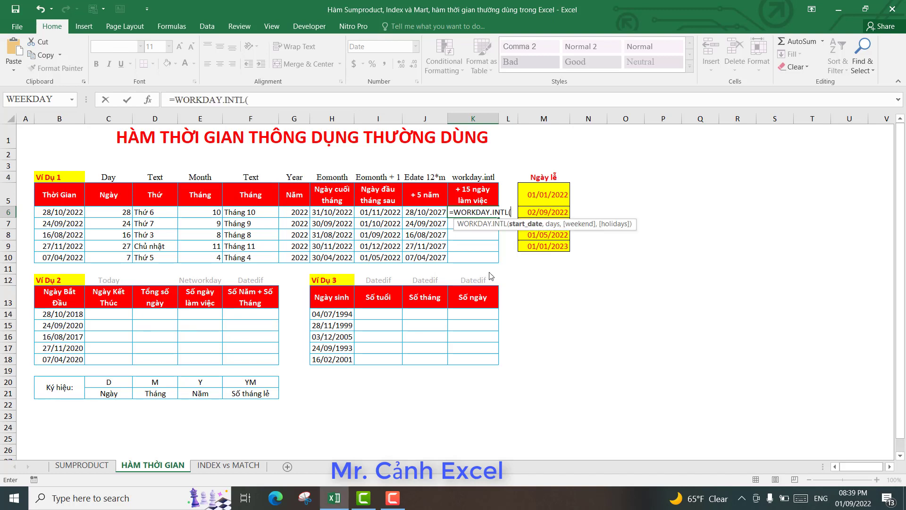
left_click(64, 212)
type(",15")
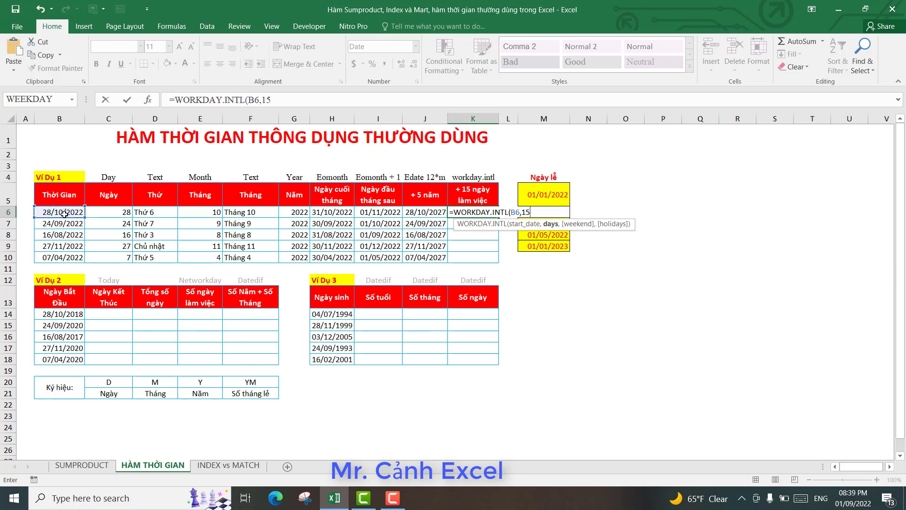
type(",")
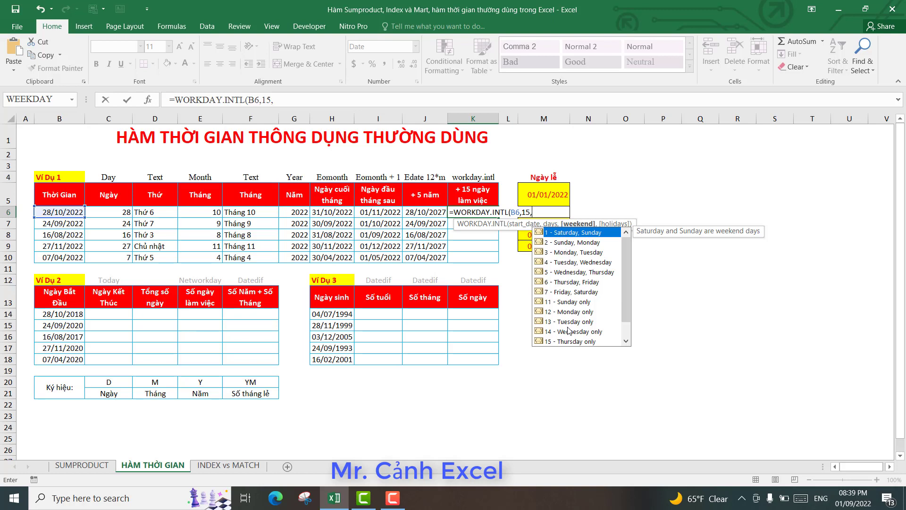
left_click_drag(624, 303, 625, 315)
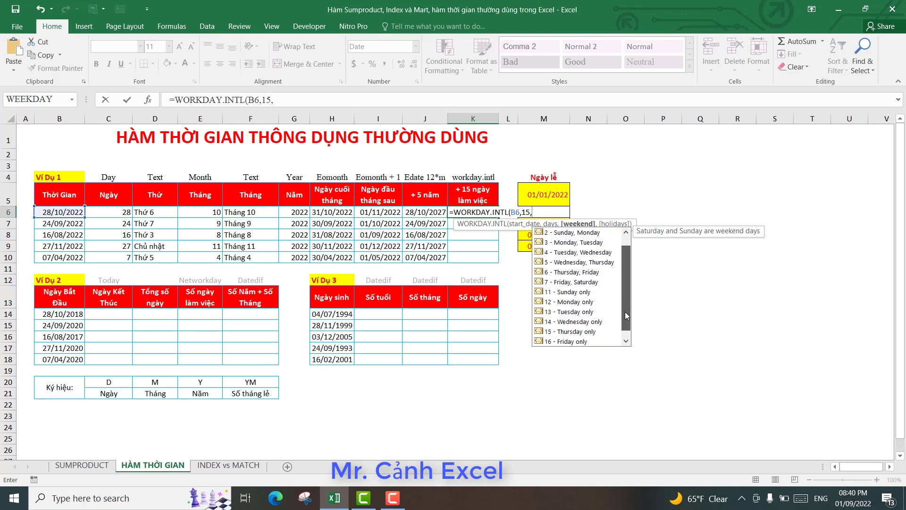
left_click(571, 293)
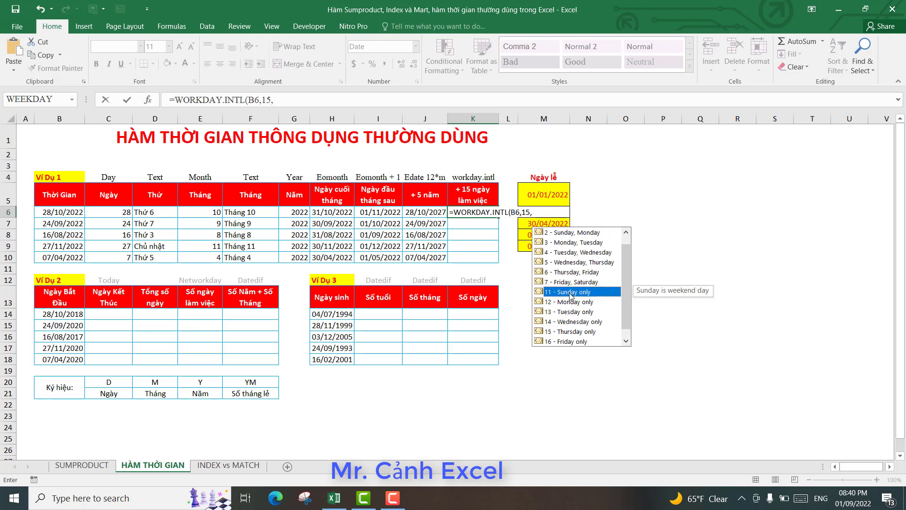
double_click(571, 293)
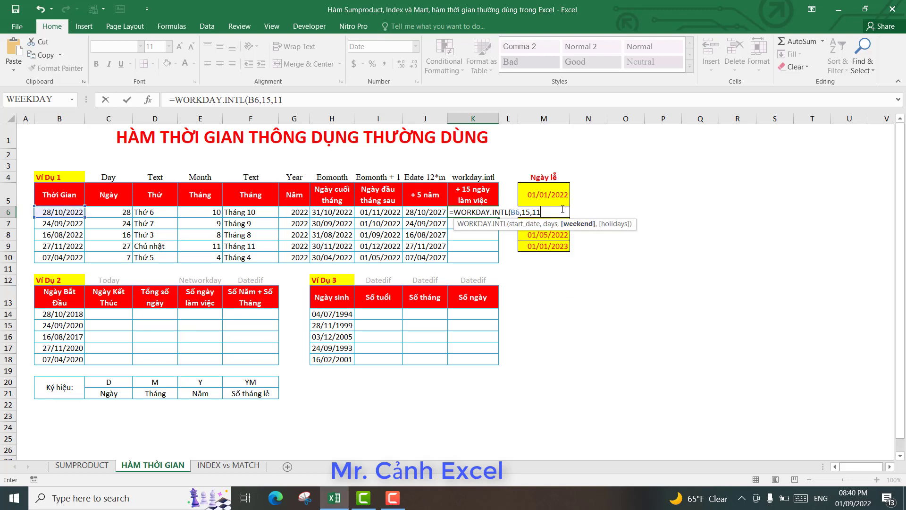
type(",")
left_click_drag(556, 195, 549, 246)
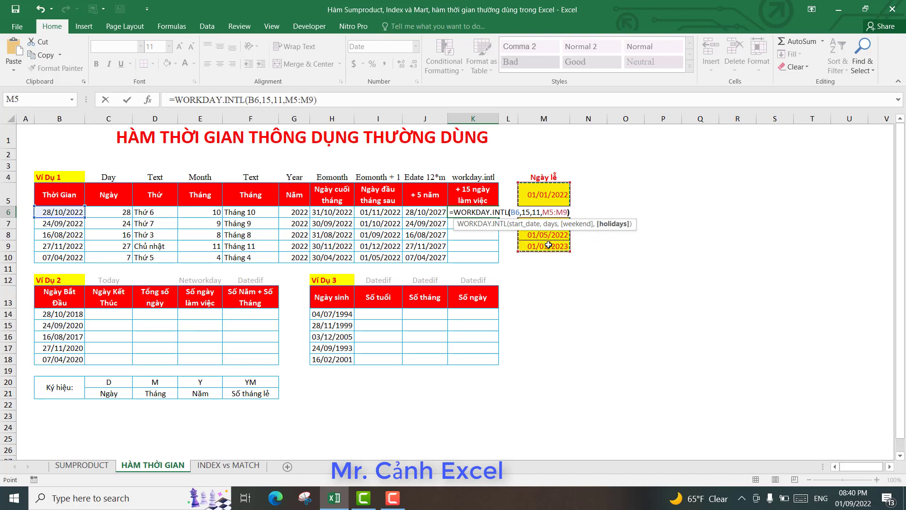
key("Return")
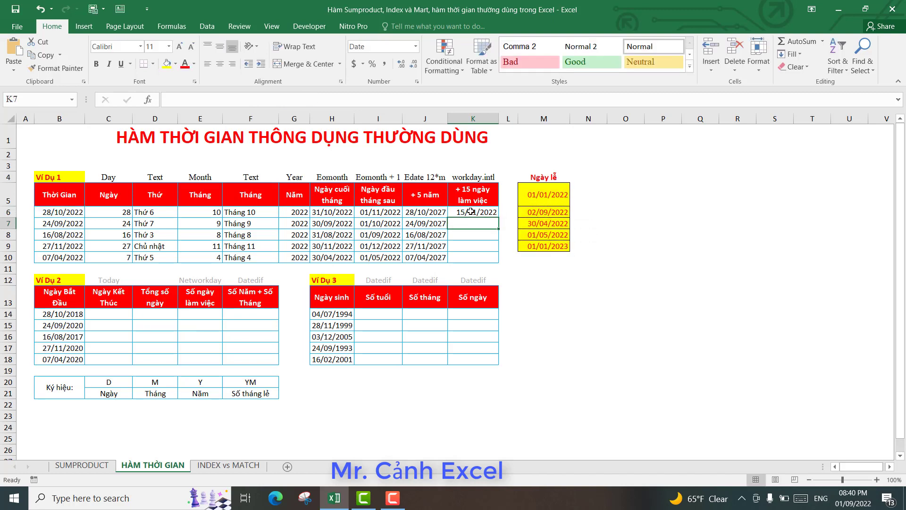
left_click(470, 212)
left_click_drag(499, 217, 495, 259)
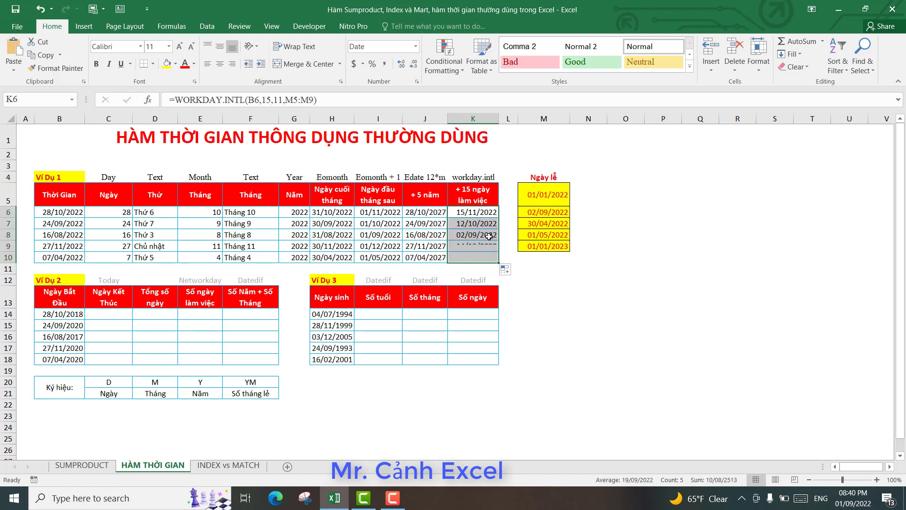
left_click(469, 212)
left_click(469, 223)
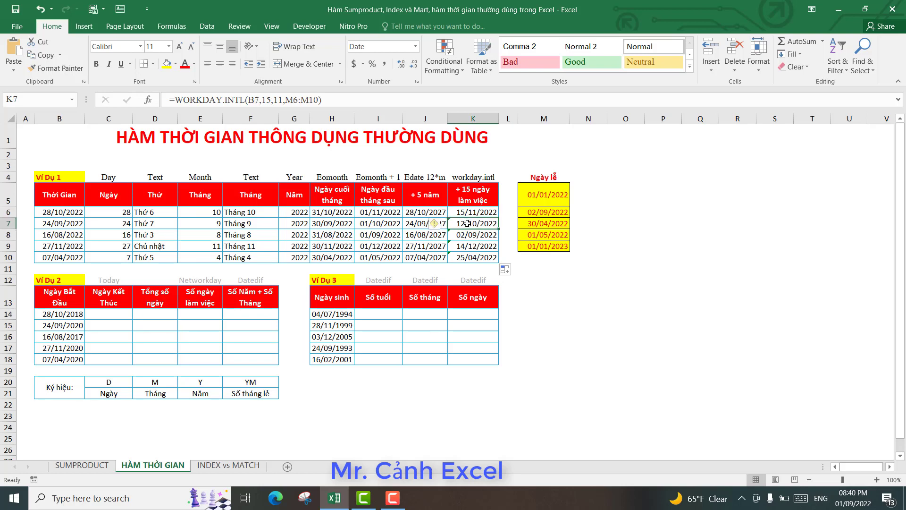
left_click(470, 234)
left_click(471, 246)
left_click(469, 257)
left_click(469, 234)
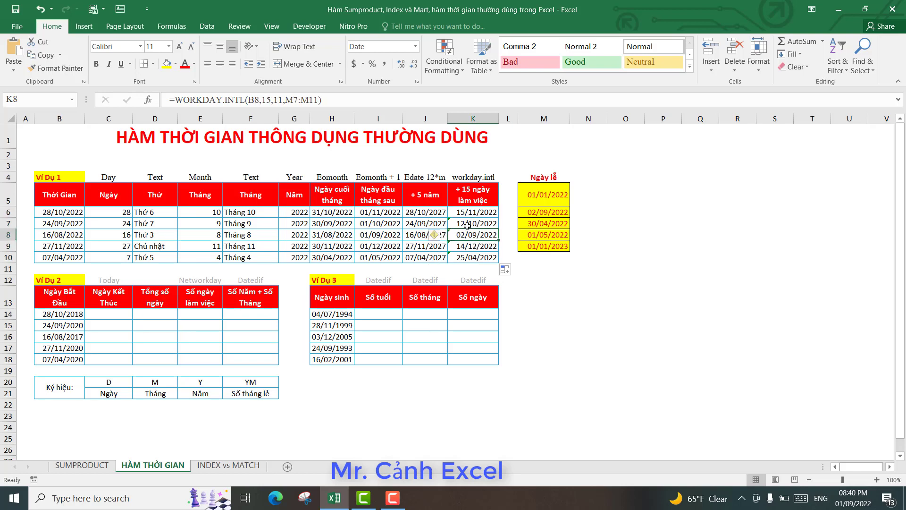
left_click(469, 223)
left_click(467, 212)
left_click(467, 223)
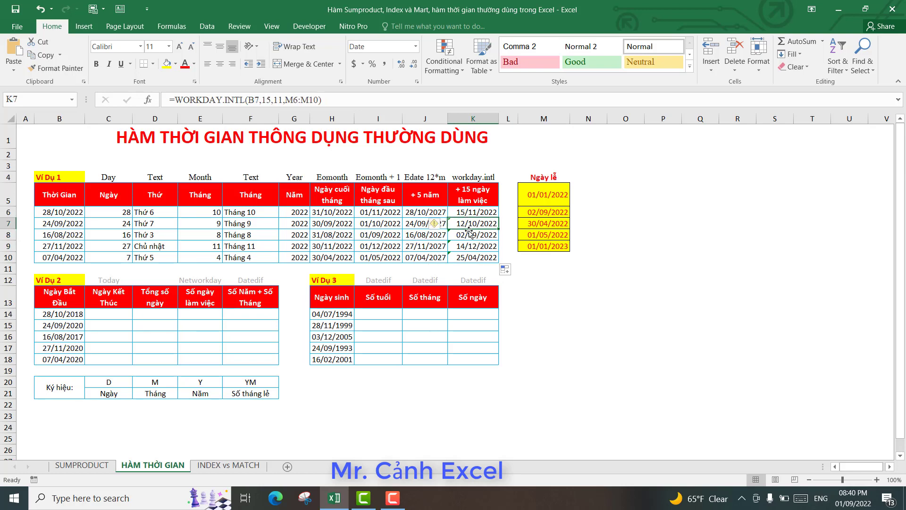
left_click(468, 234)
left_click(467, 247)
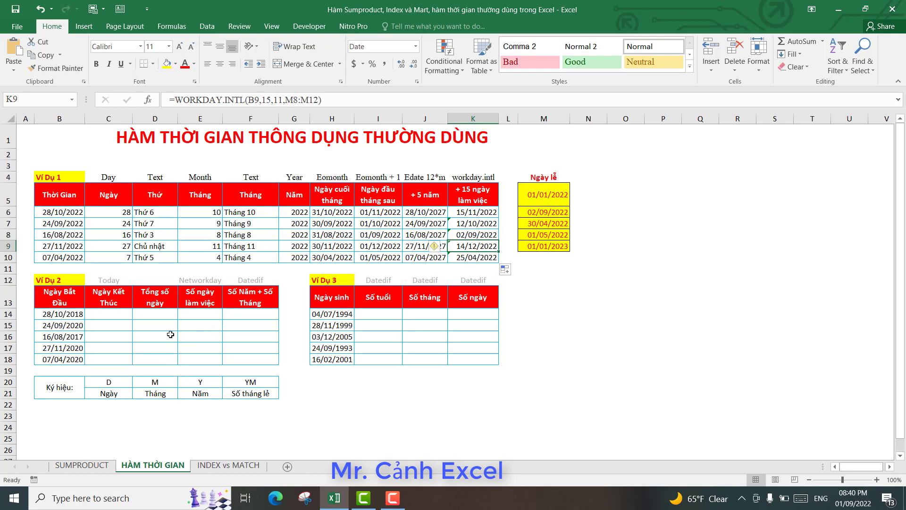
left_click(114, 316)
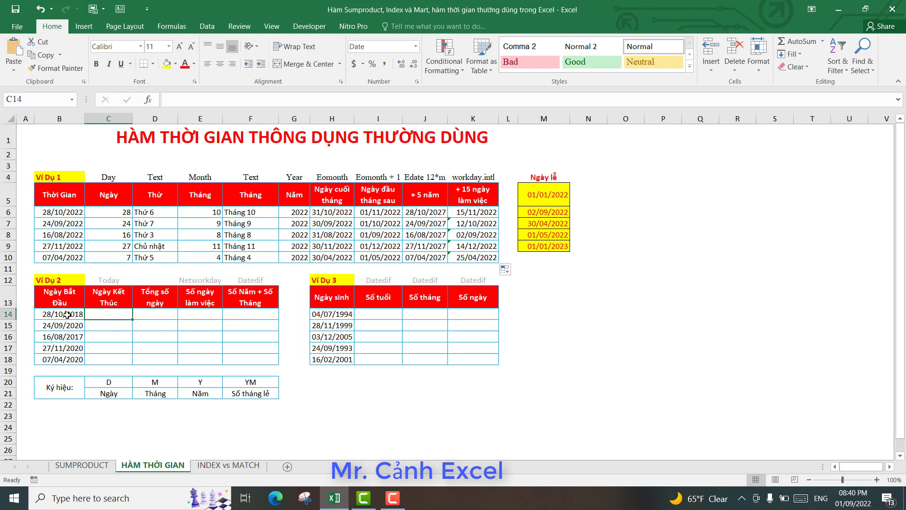
Step: Review the start dates B14:B18 and the empty end-date cells, ending on C14
left_click_drag(68, 314, 68, 358)
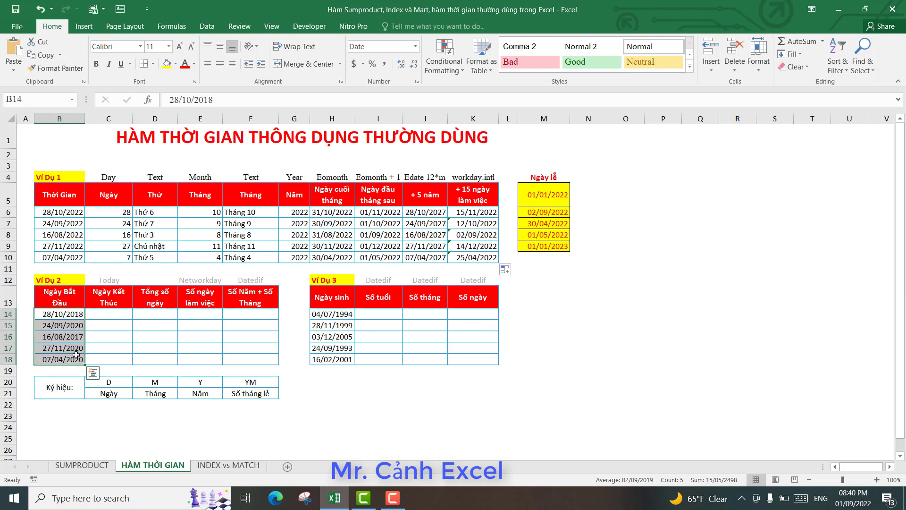
left_click(115, 315)
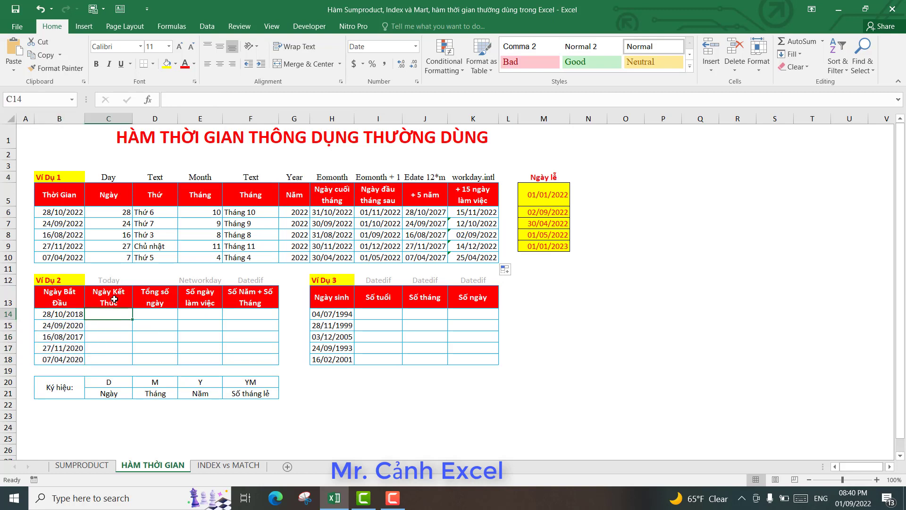
left_click(110, 335)
left_click(109, 358)
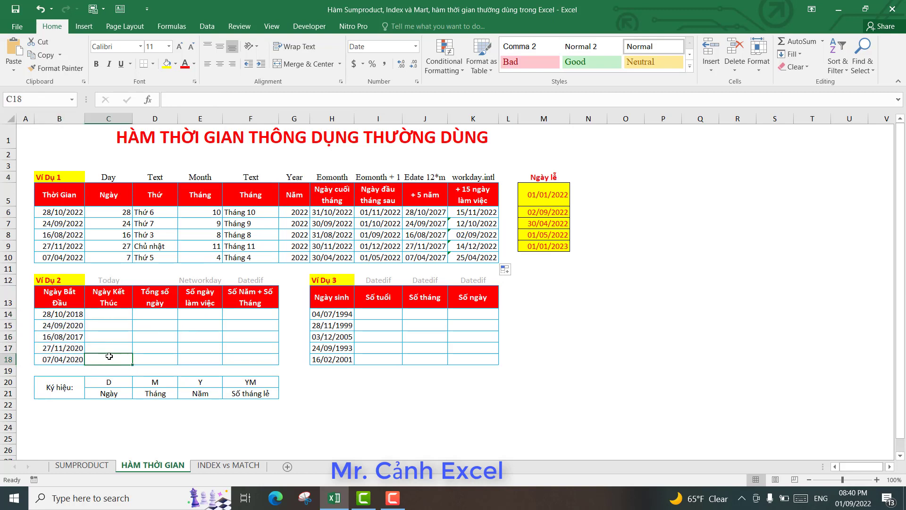
left_click(111, 326)
left_click(111, 315)
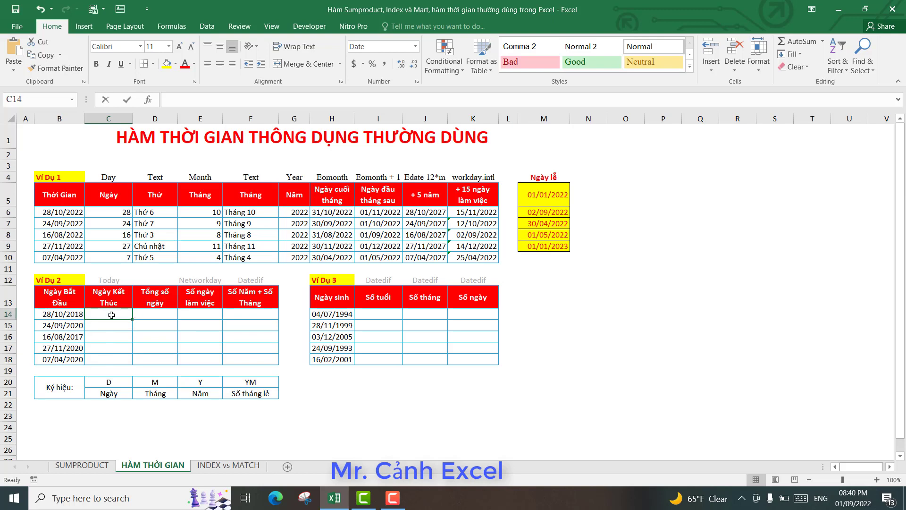
Step: Enter =TODAY() in C14 and fill it down to C18, each showing 01/09/2022
type("=today")
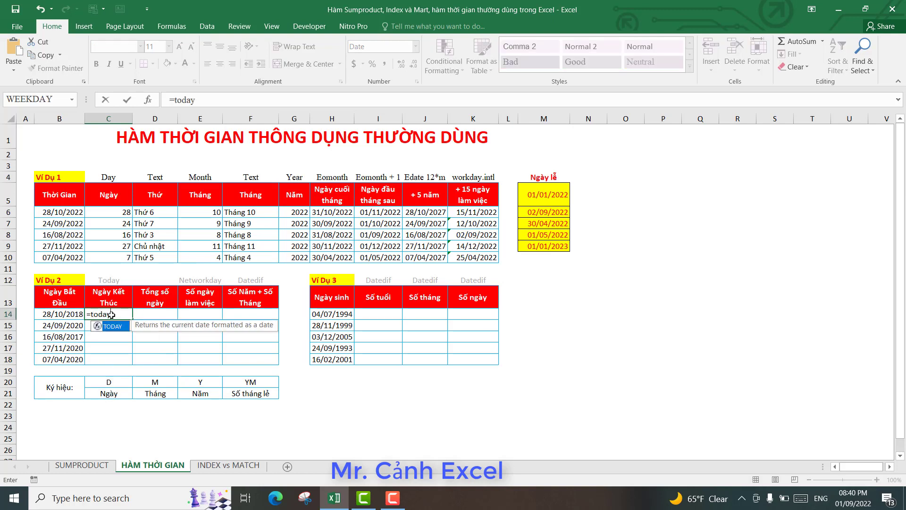
type("(")
key("Return")
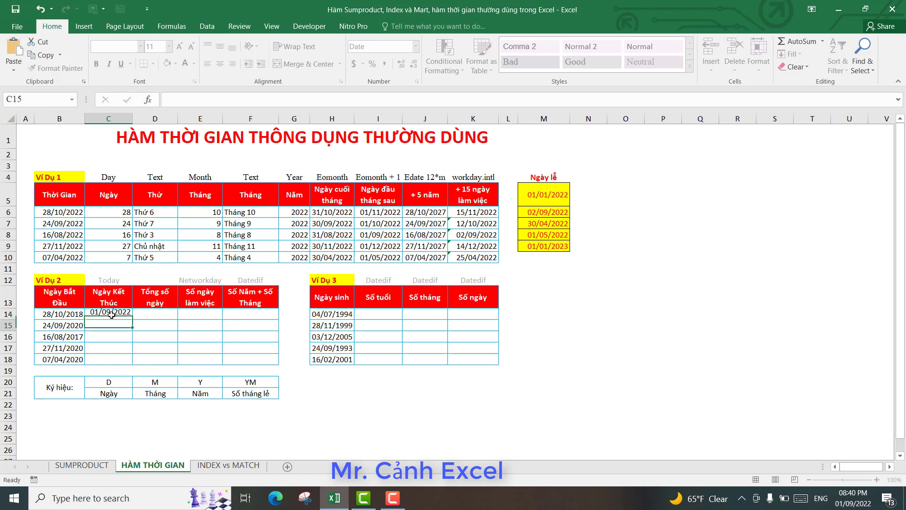
left_click(112, 315)
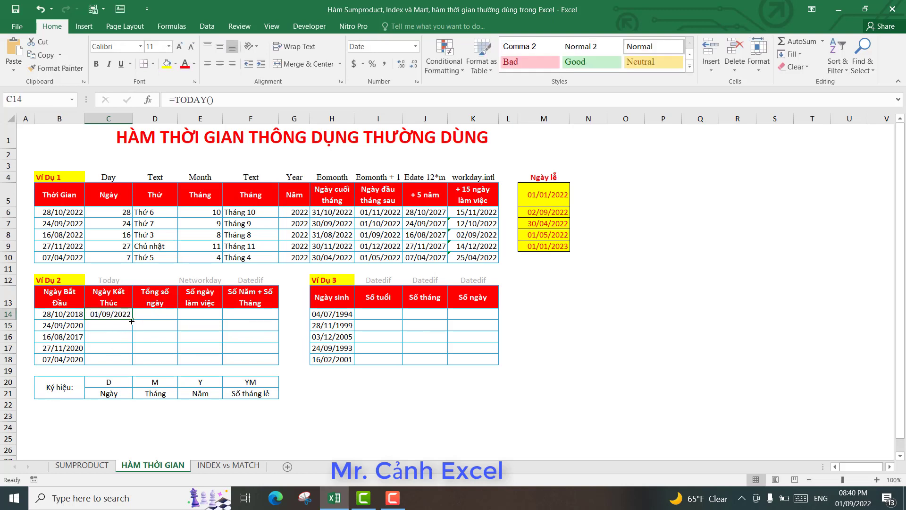
left_click_drag(129, 324, 128, 357)
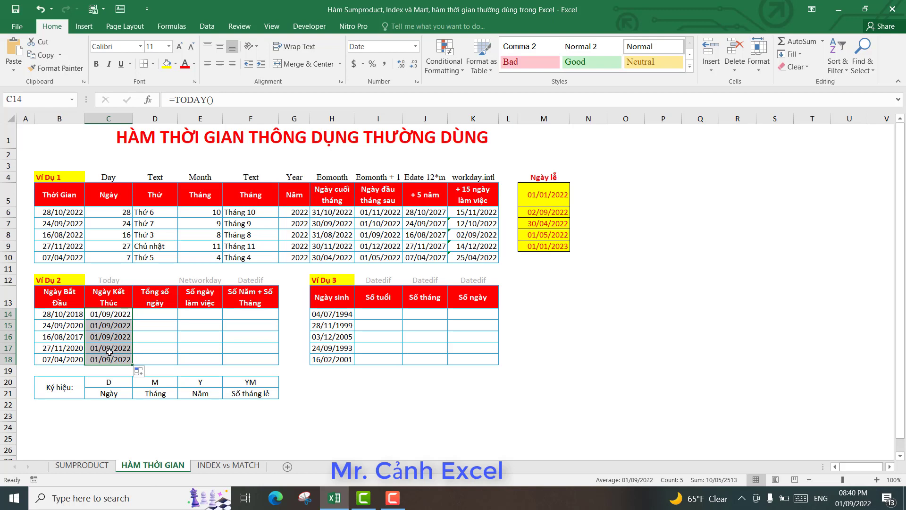
left_click(123, 317)
left_click(121, 326)
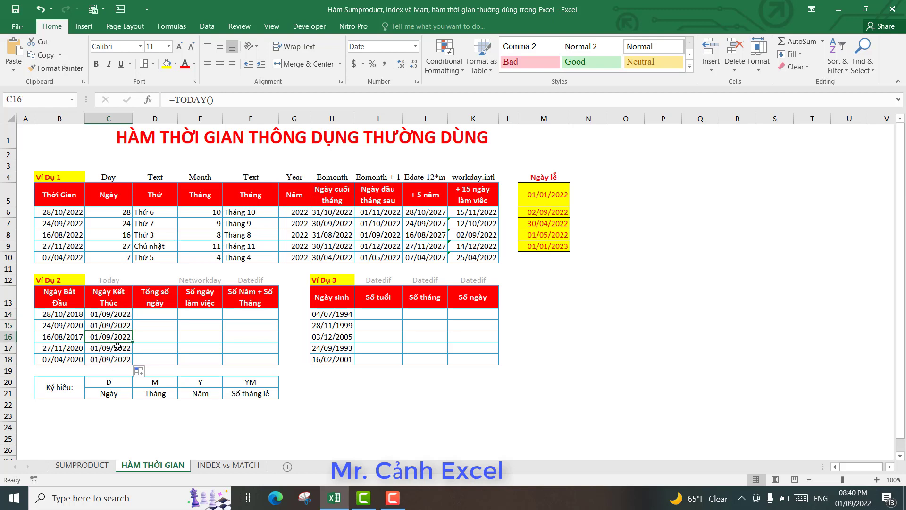
left_click(115, 356)
left_click(153, 317)
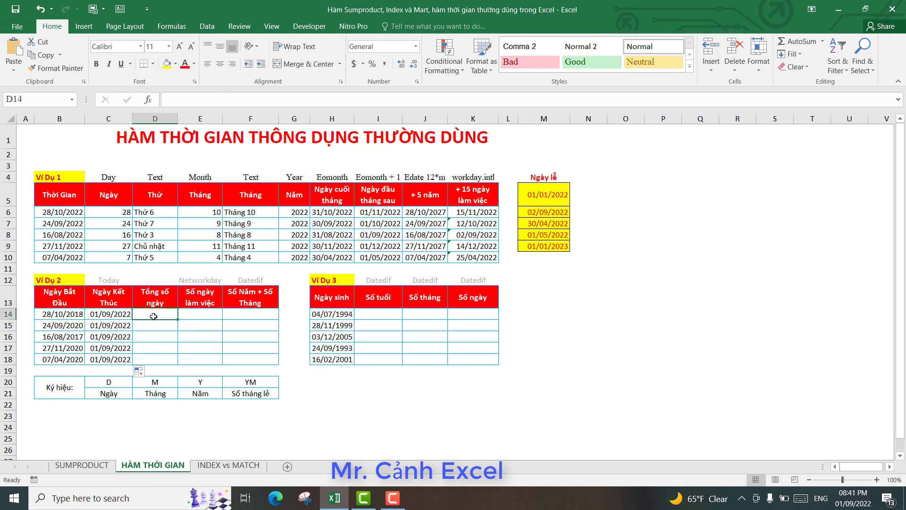
left_click(67, 315)
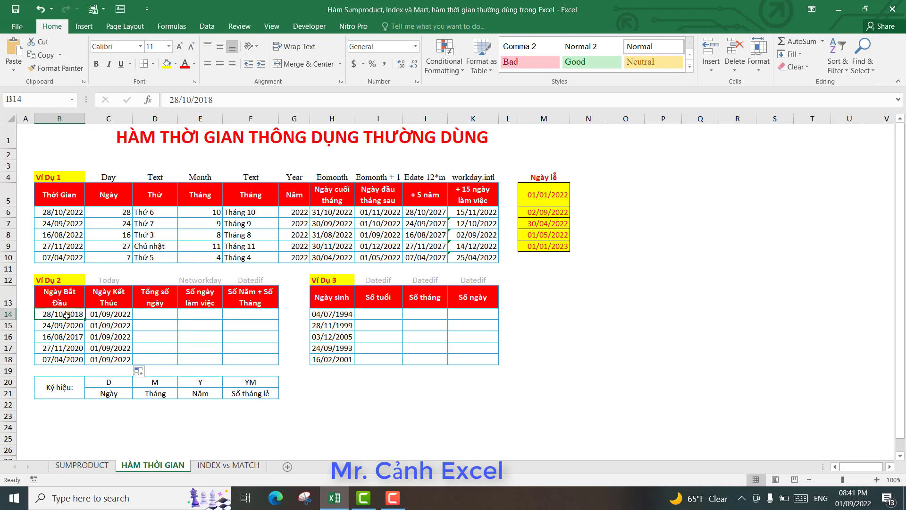
left_click(108, 317)
left_click(152, 316)
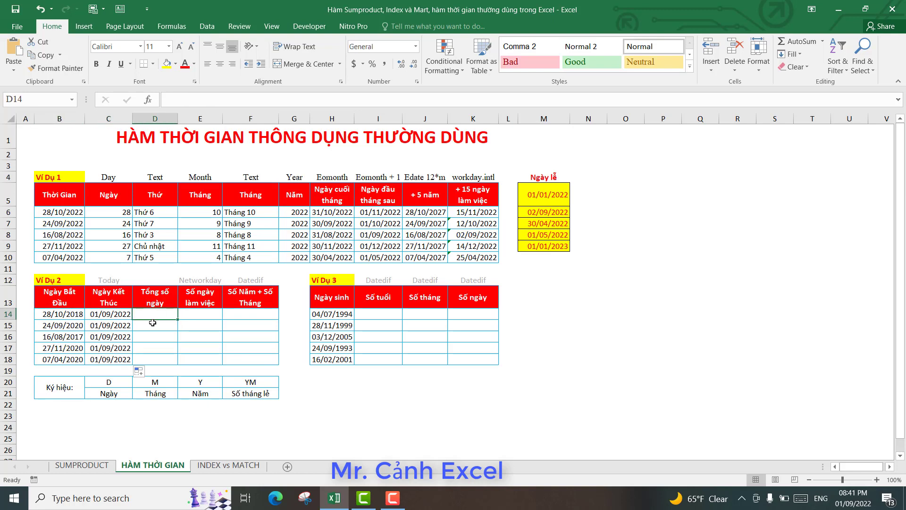
type("=")
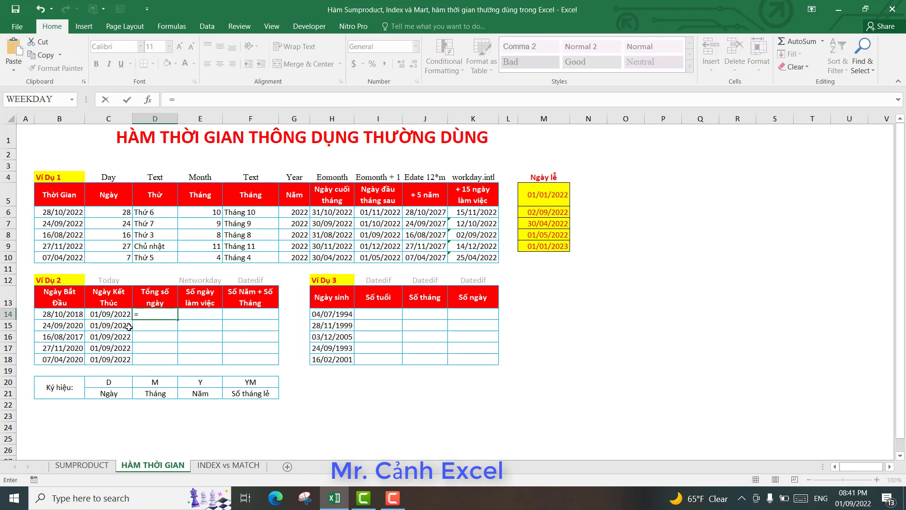
left_click(122, 314)
type("-")
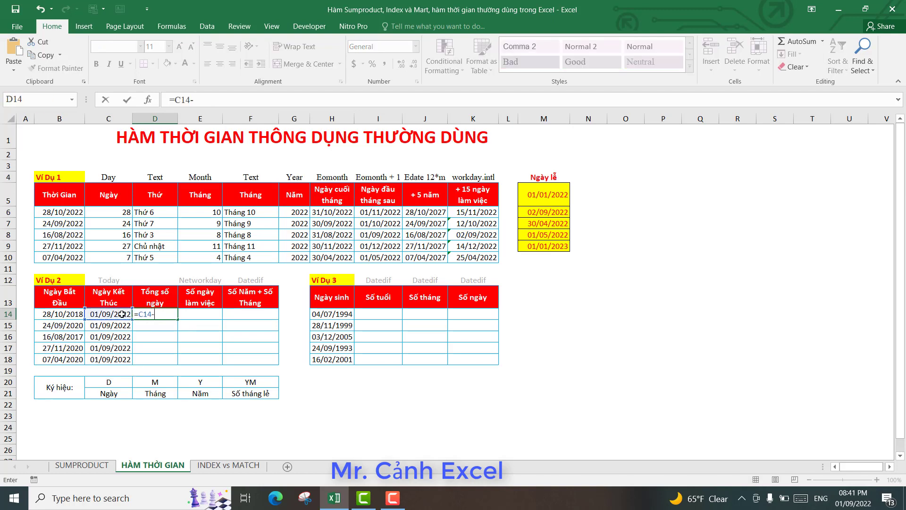
left_click(69, 314)
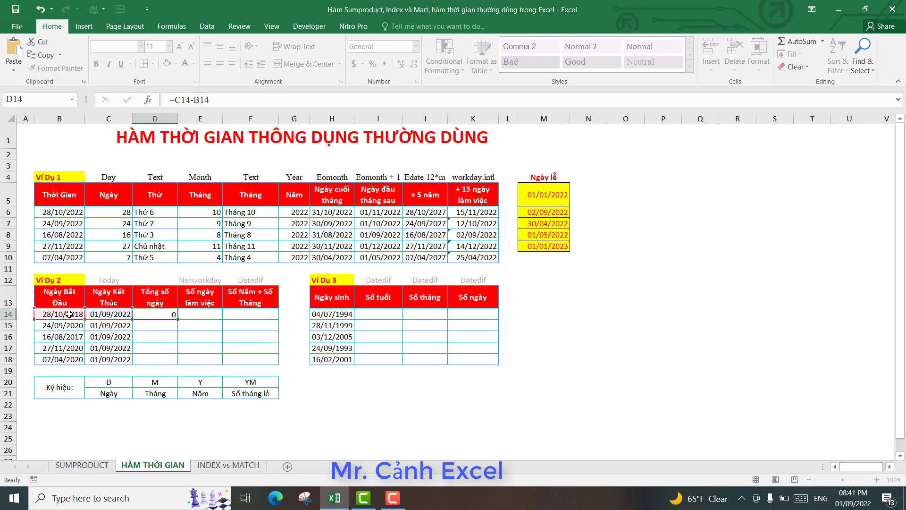
key("Return")
left_click(153, 314)
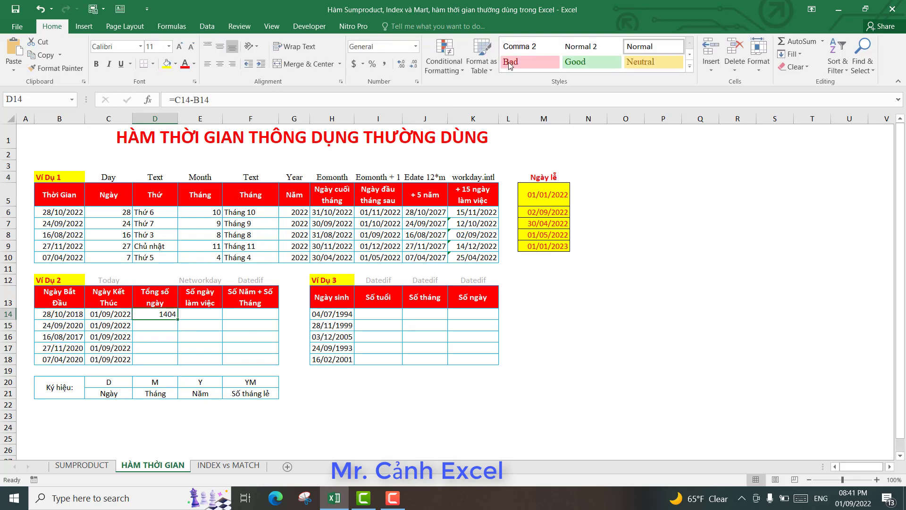
left_click(416, 49)
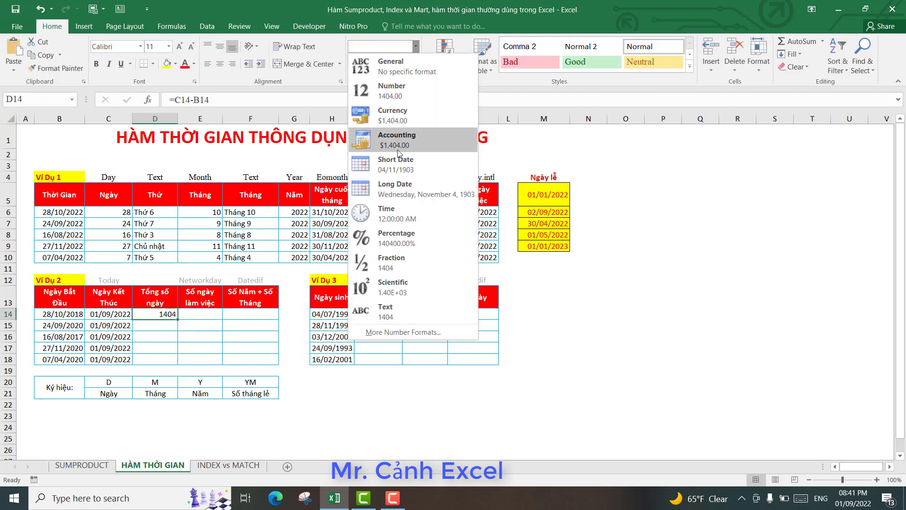
left_click(392, 92)
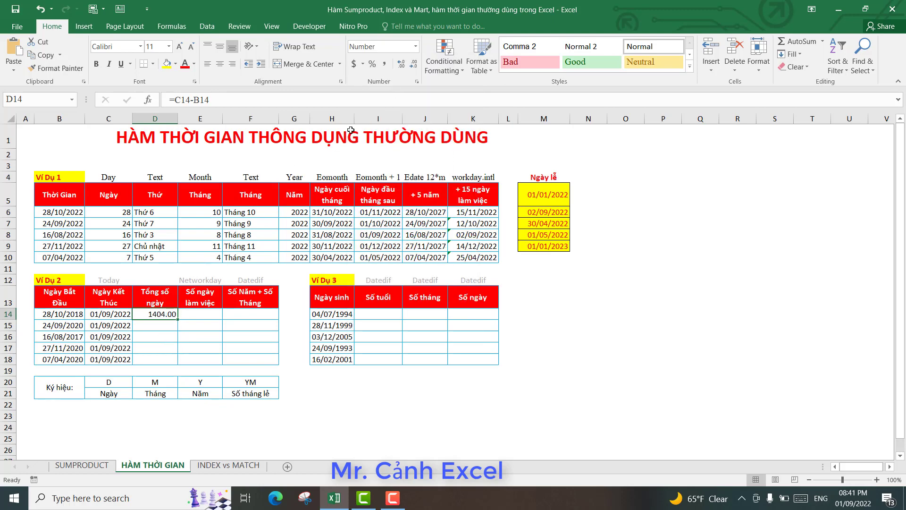
left_click(416, 46)
left_click(400, 66)
left_click_drag(178, 320, 174, 364)
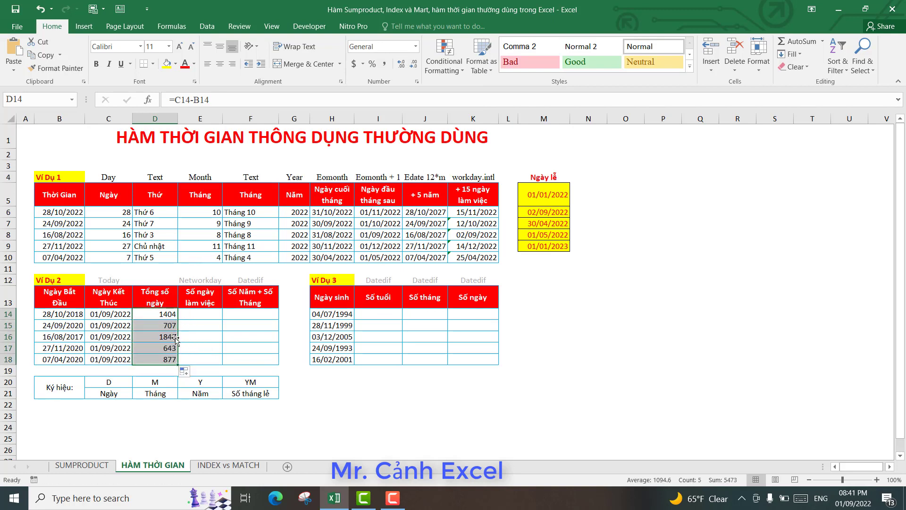
left_click(162, 333)
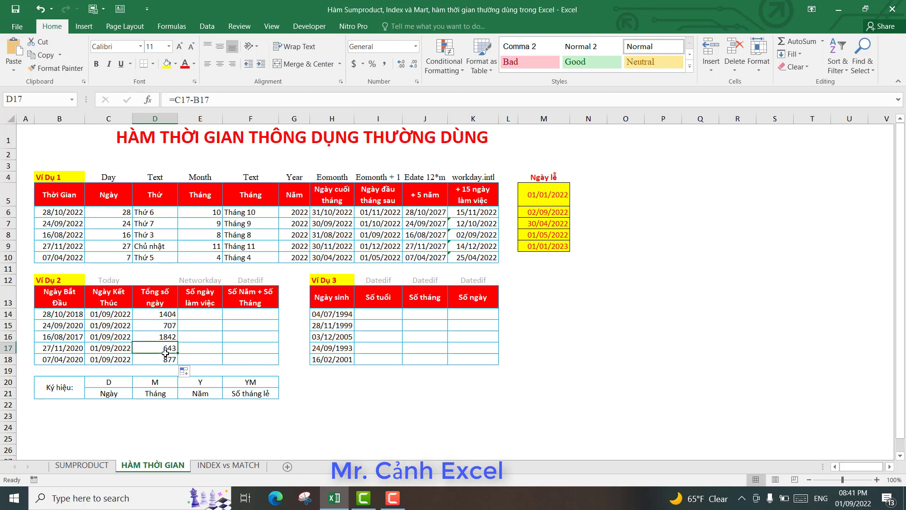
left_click_drag(161, 316, 161, 360)
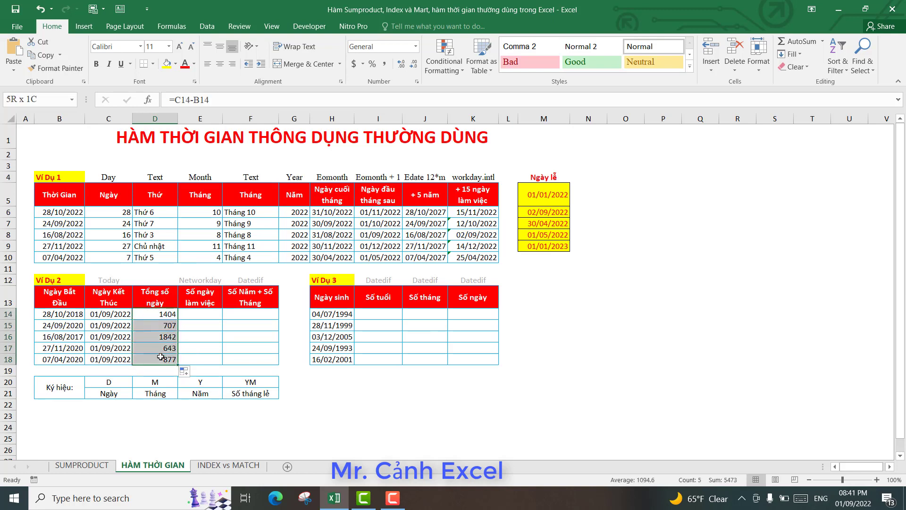
key("Delete")
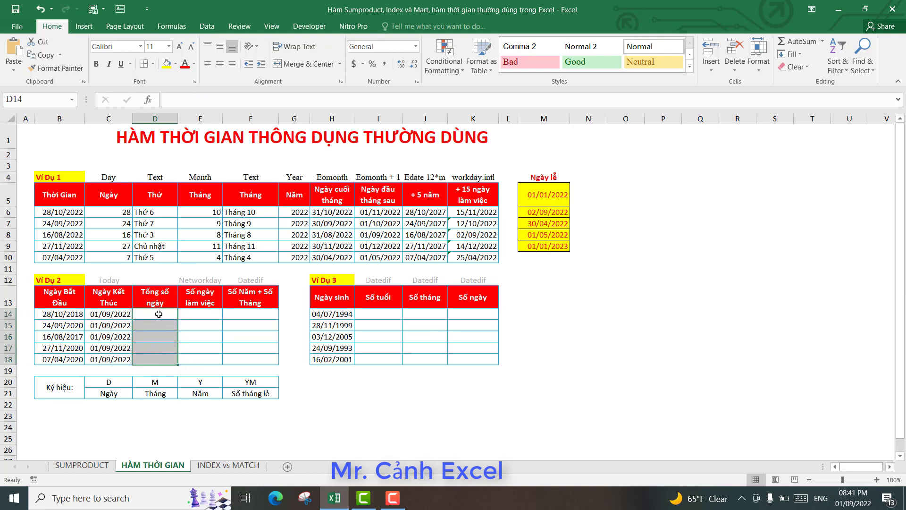
Step: Enter =DATEDIF(B14,C14,"d") in D14 and fill to D18: 1404, 707, 1842, 643, 877
left_click(158, 314)
type("=d")
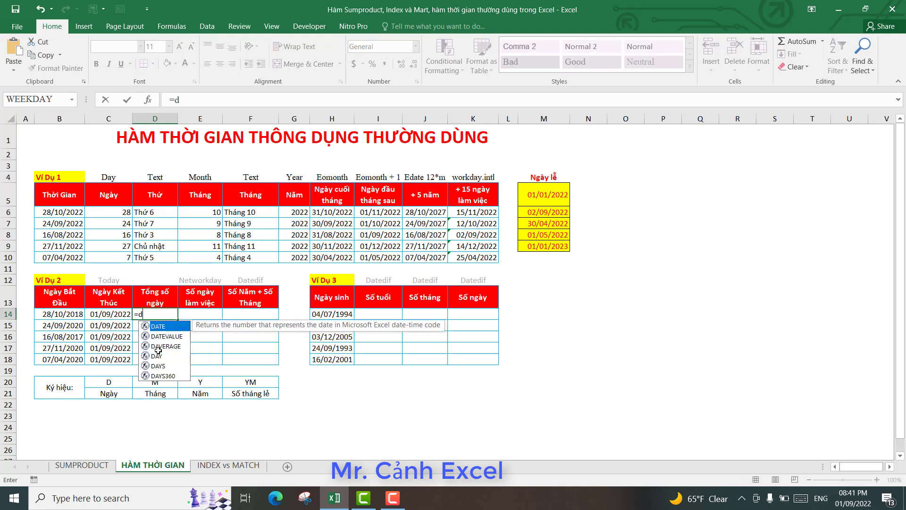
type("atedi")
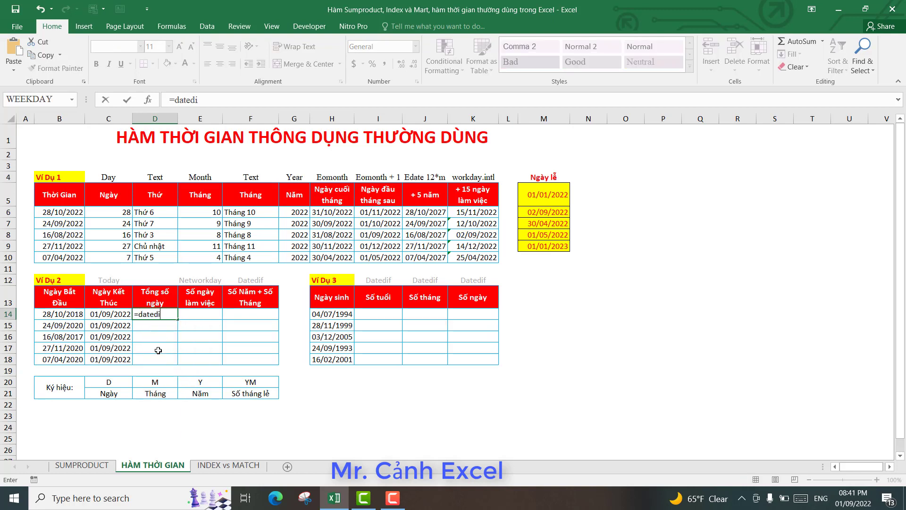
type("f(")
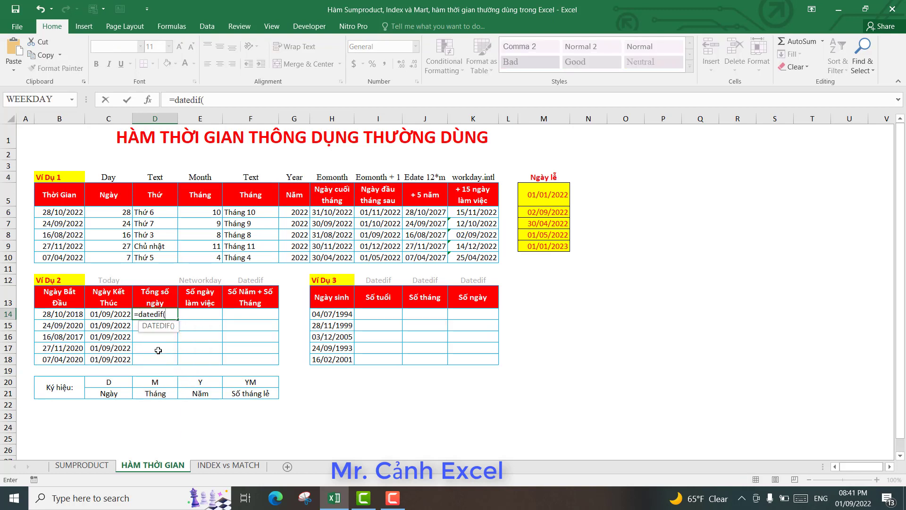
left_click(78, 315)
type(",")
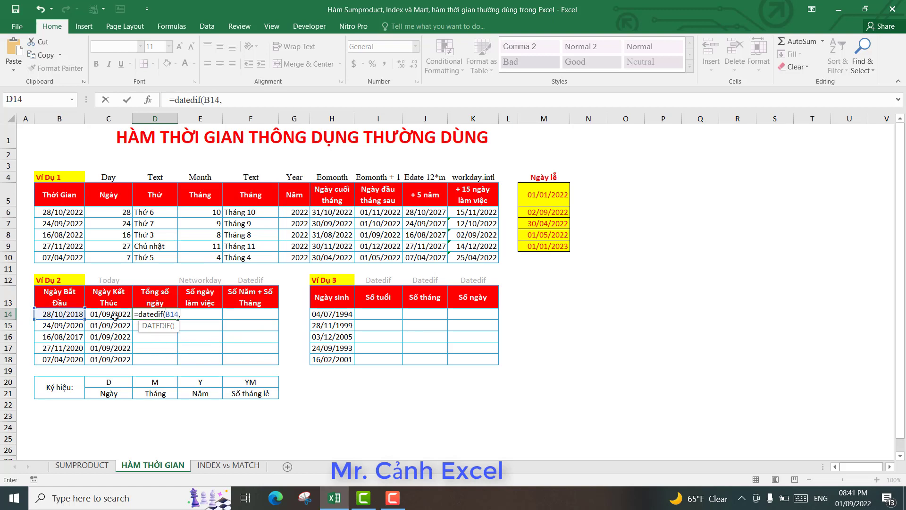
left_click(113, 315)
type(",")
type("\"d")
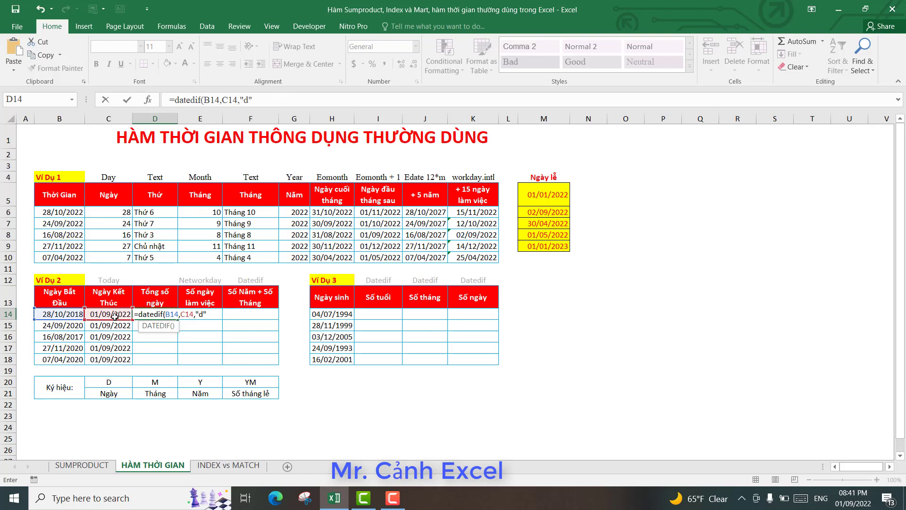
key("Return")
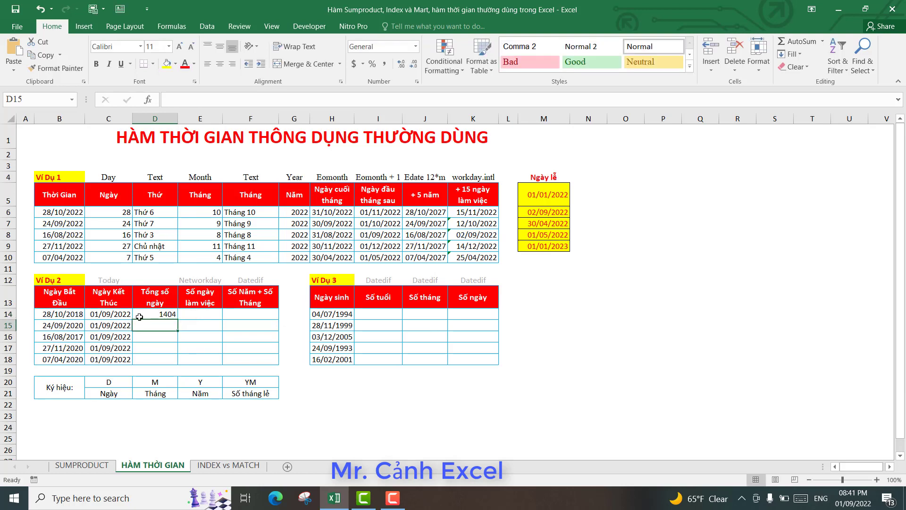
left_click(142, 317)
left_click_drag(178, 320, 206, 355)
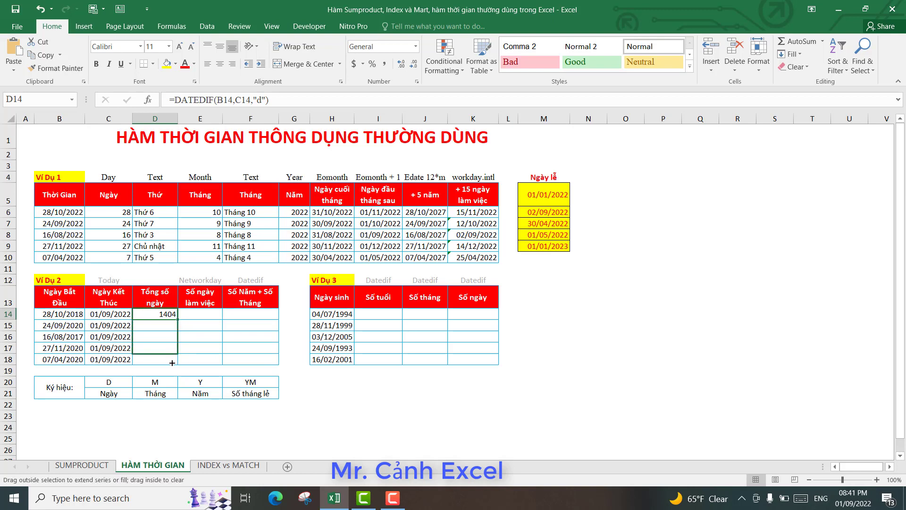
left_click(206, 318)
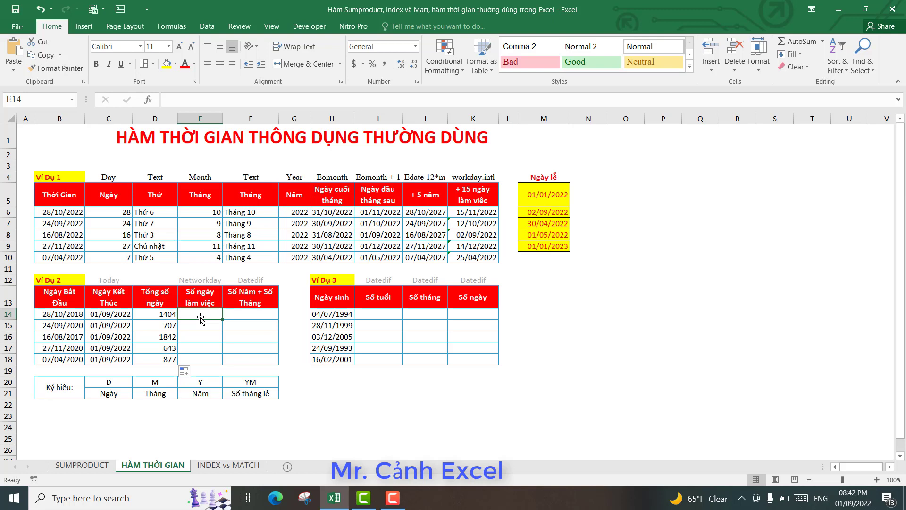
Step: Enter =NETWORKDAYS(B14,C14) in E14, leaving out the holidays argument
left_click(194, 281)
left_click(203, 315)
type("=net")
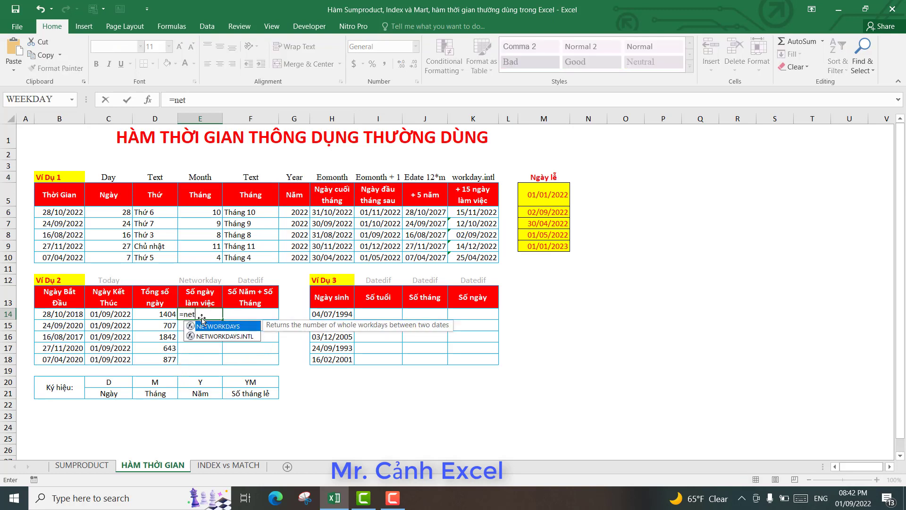
double_click(217, 327)
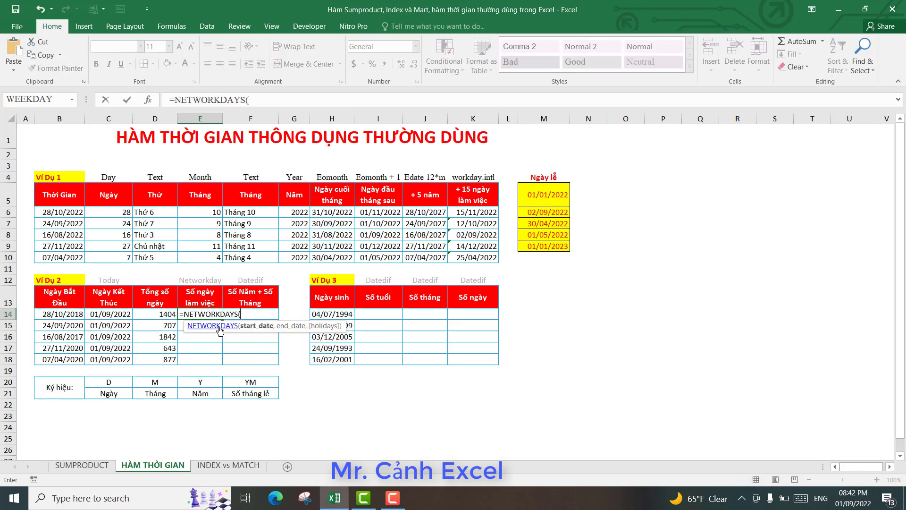
left_click(68, 314)
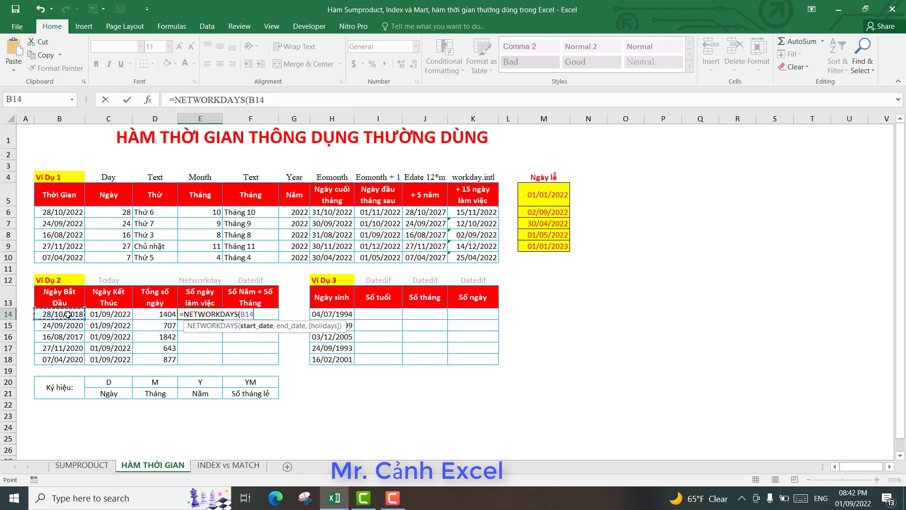
type(",")
left_click(118, 313)
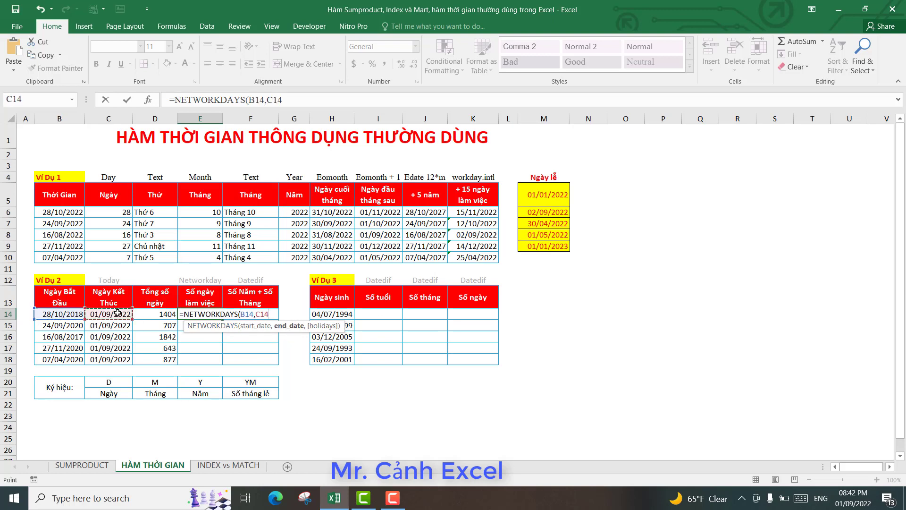
type(",")
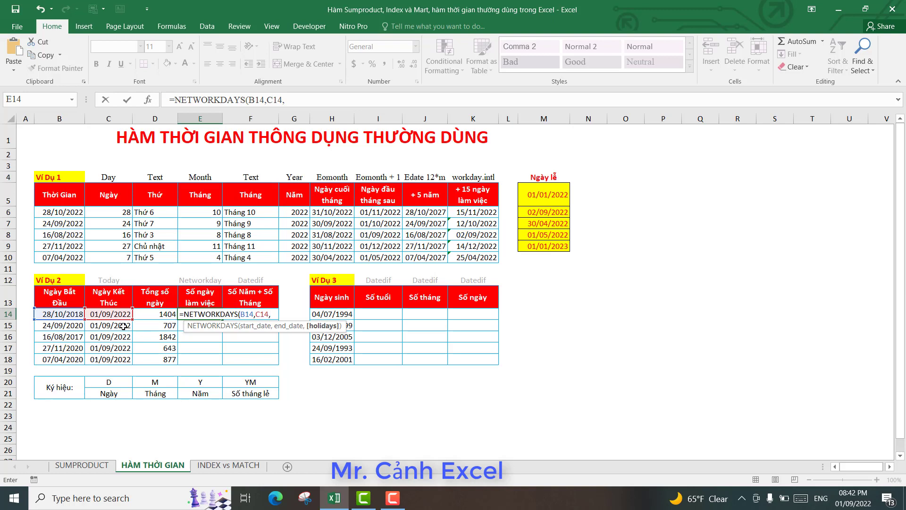
key("BackSpace")
type(")")
key("Return")
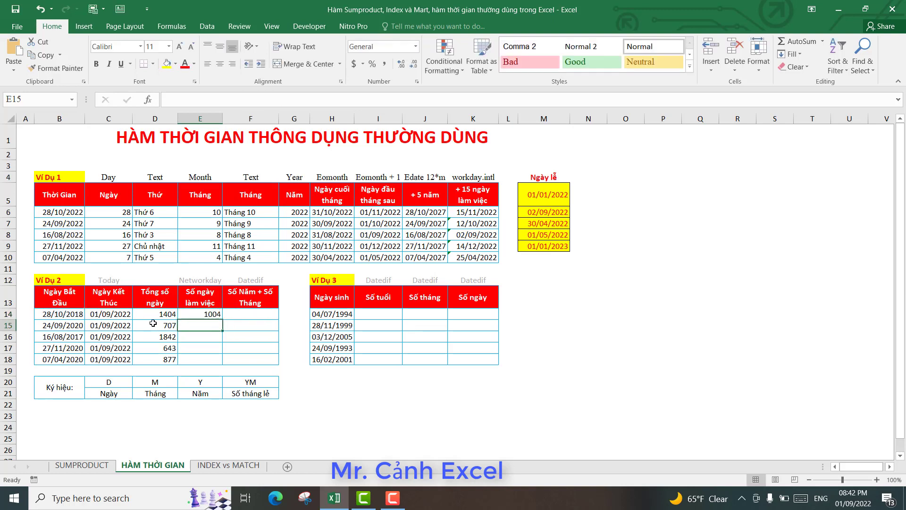
Step: Copy the NETWORKDAYS formula down to E18: 1004, 506, 1317, 460, 628
left_click(184, 317)
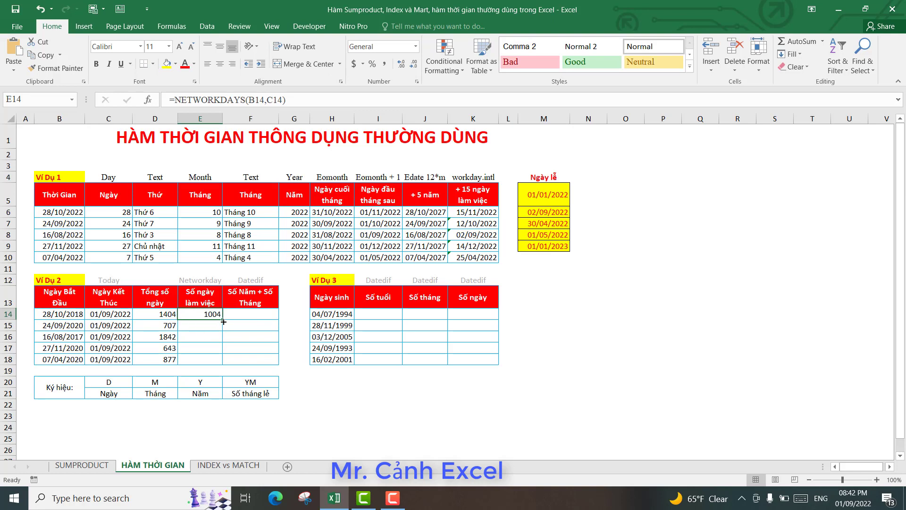
left_click_drag(223, 322, 224, 361)
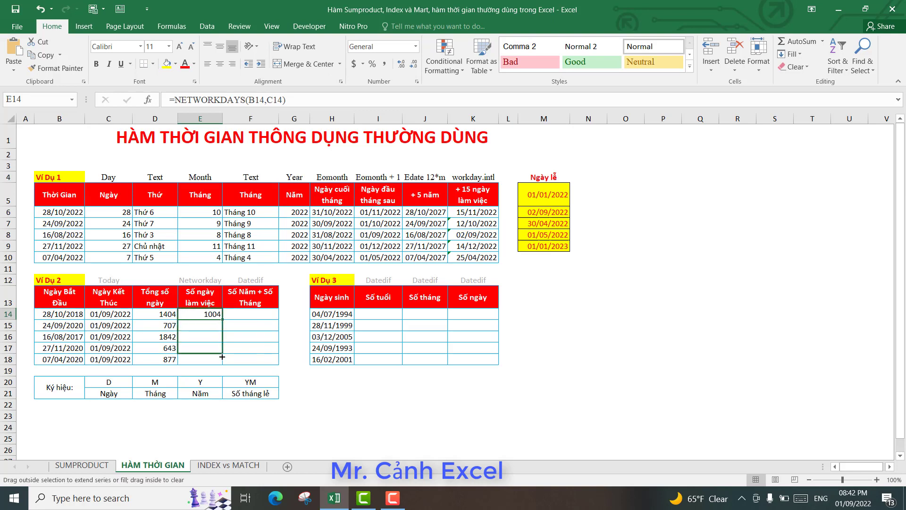
left_click(236, 315)
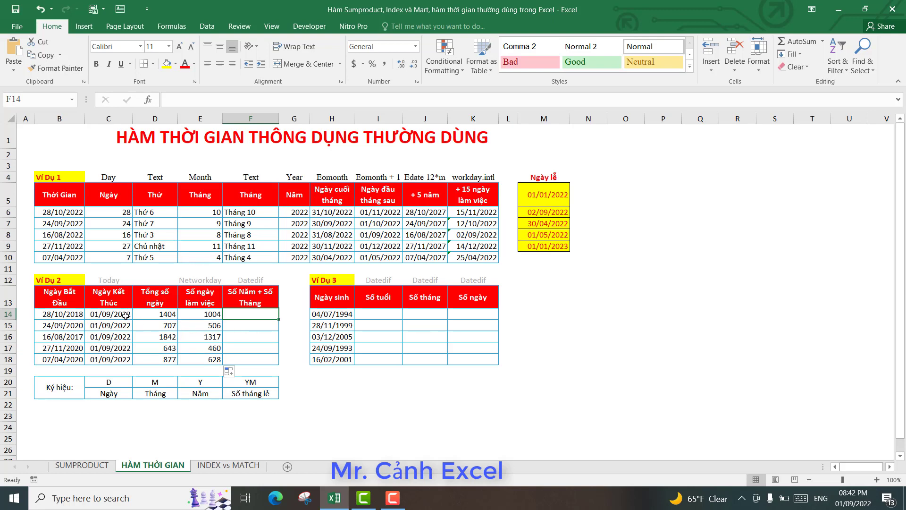
Step: Build a DATEDIF "y" & " năm " & DATEDIF "ym" & " tháng" text formula in F14
type("=")
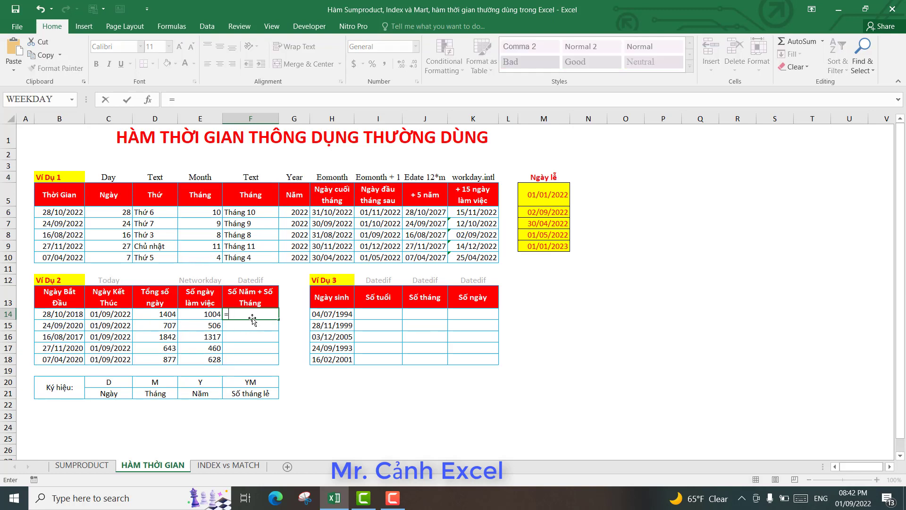
type("date")
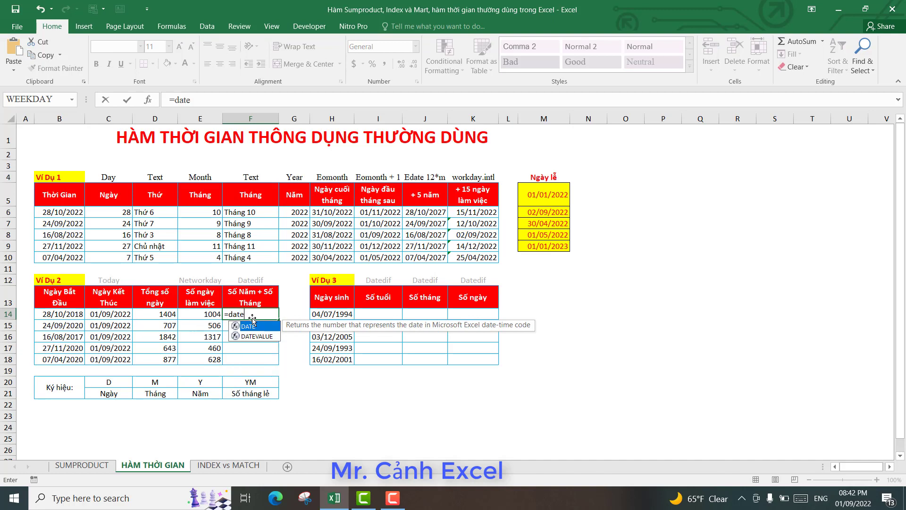
type("dif")
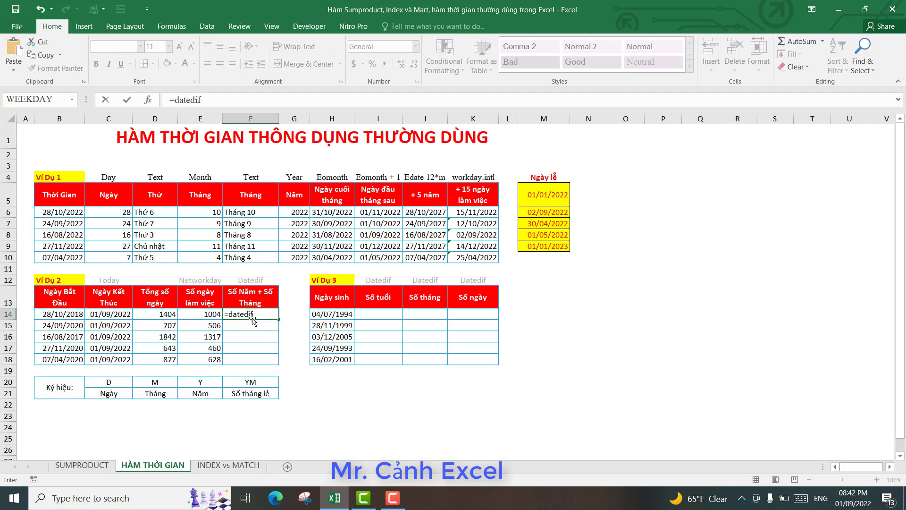
type("(")
left_click(67, 314)
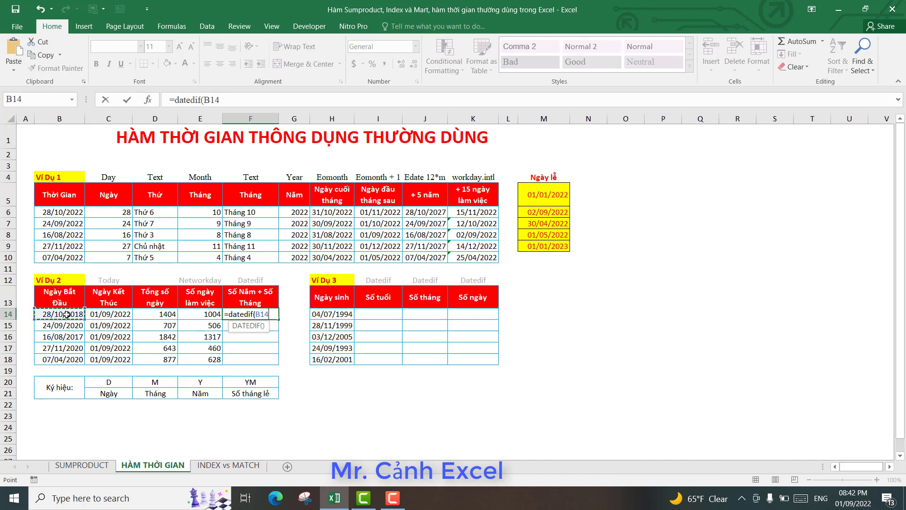
type(",")
left_click(122, 315)
type(",")
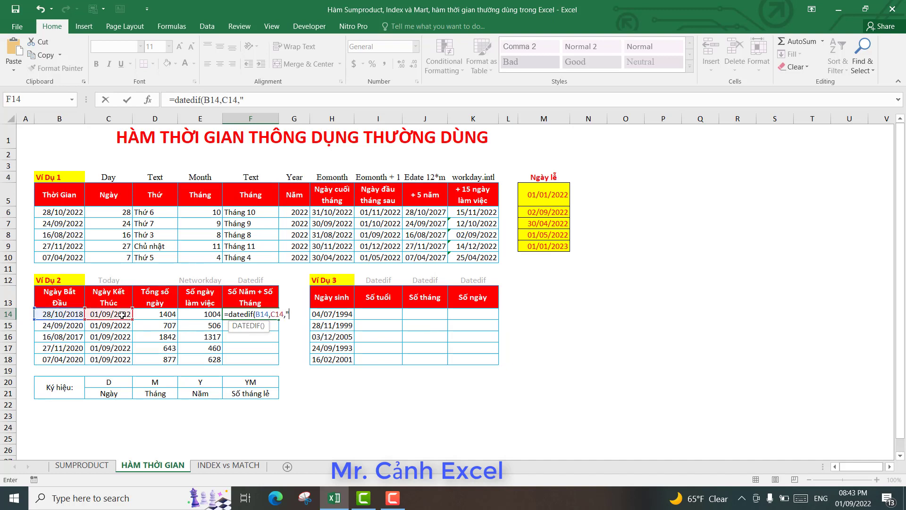
type("\"")
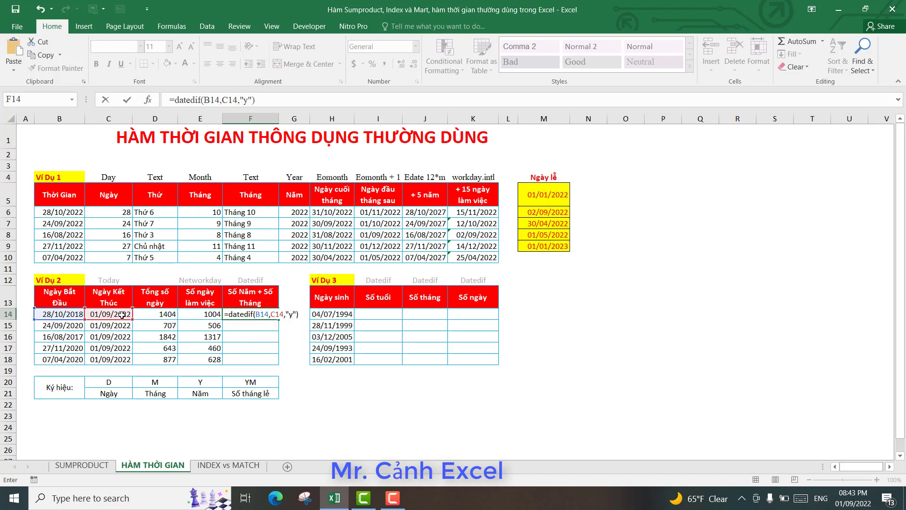
type("&")
type(" t")
type("nă")
type("m")
type("&")
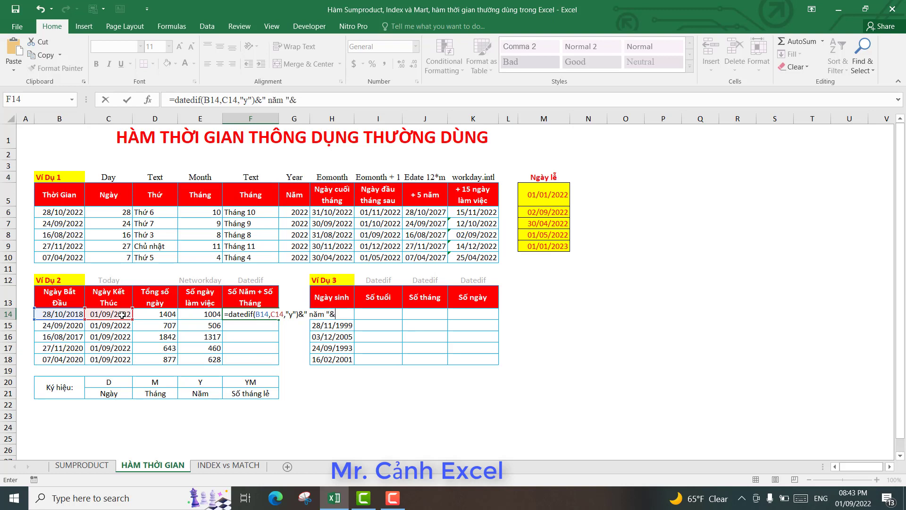
type("dat")
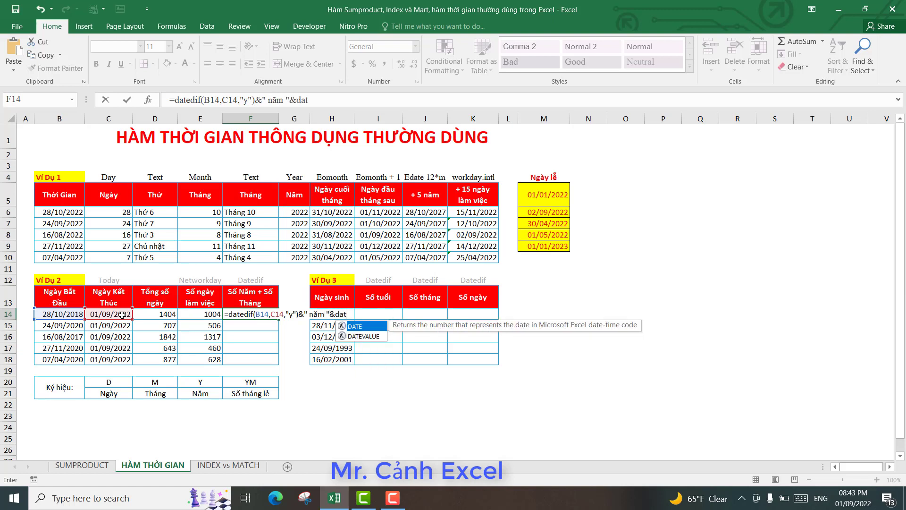
type("edif(")
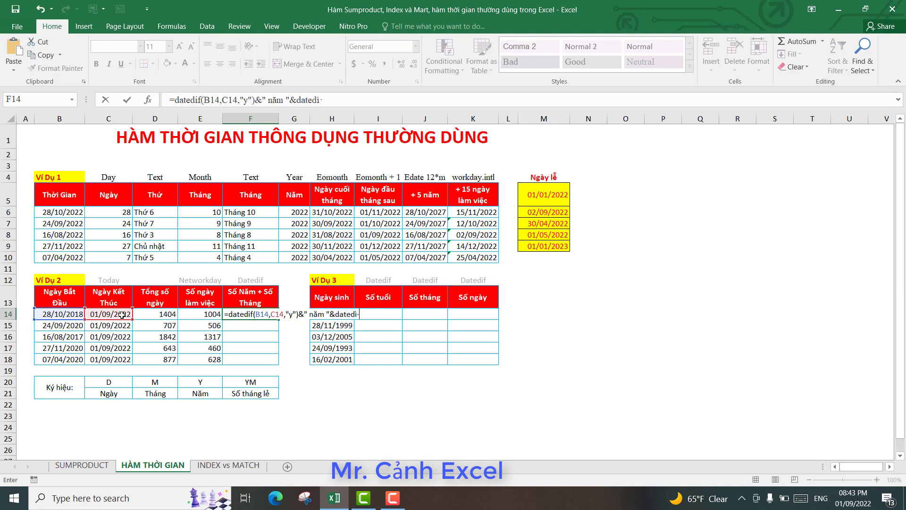
left_click(69, 315)
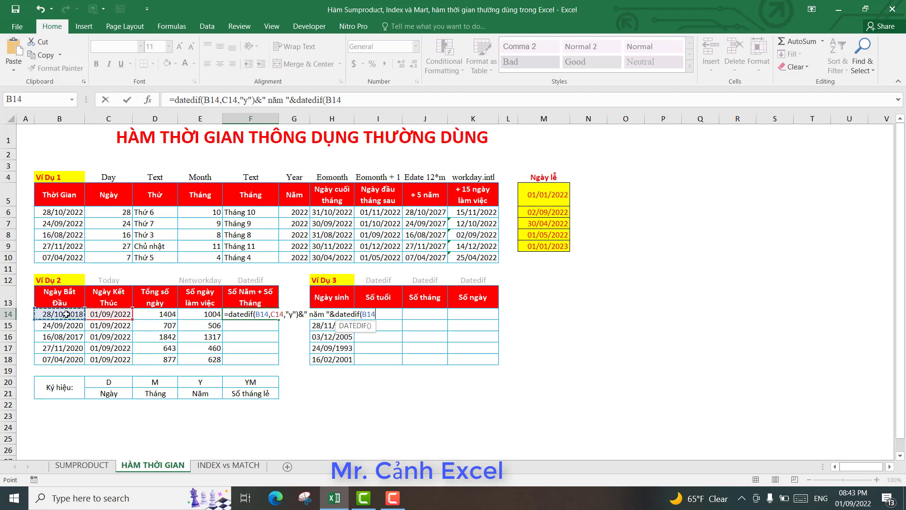
type(",")
left_click(102, 314)
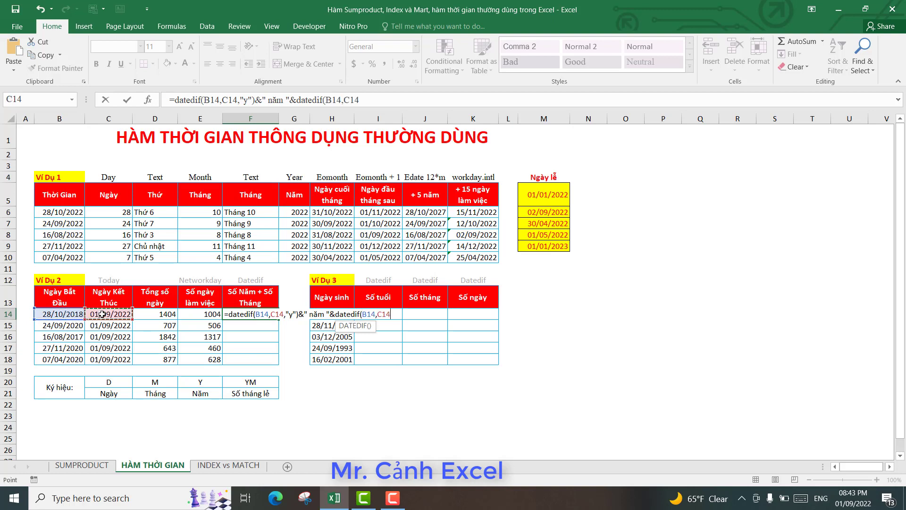
type(",\"y")
type("m\")")
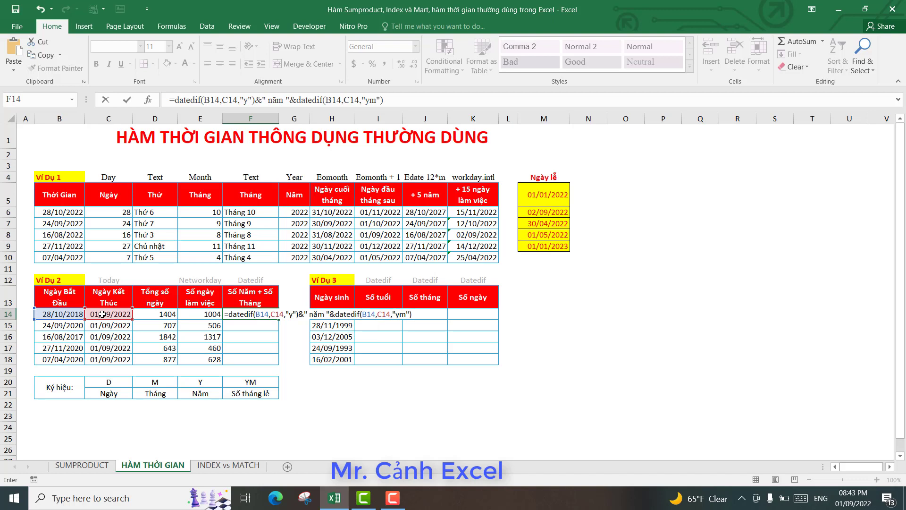
type("&\" ")
type("tháng")
type("\"")
key("Return")
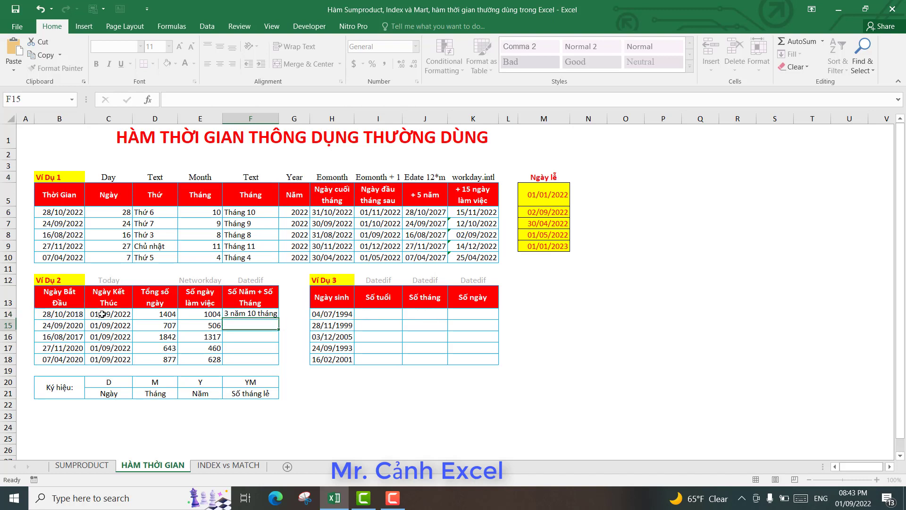
Step: Fill the years-and-months formula down to F18 and inspect the copied results
left_click(240, 314)
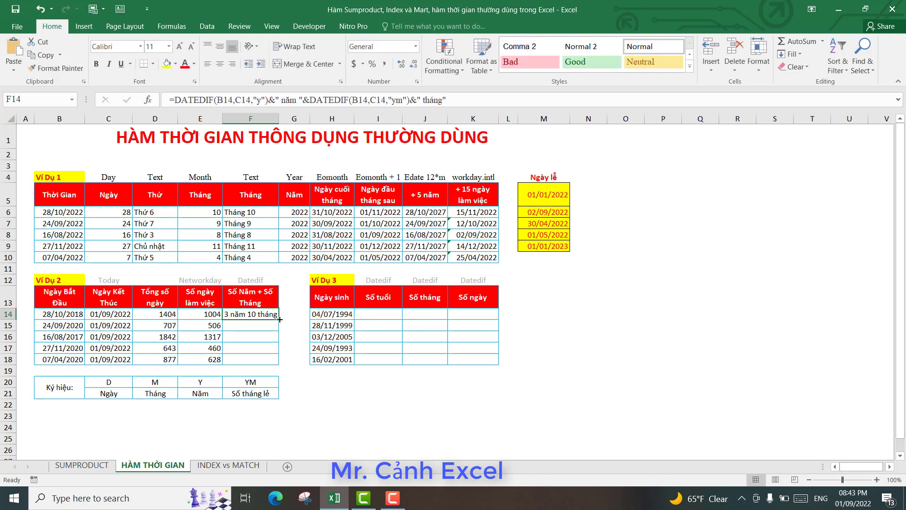
left_click_drag(279, 320, 278, 362)
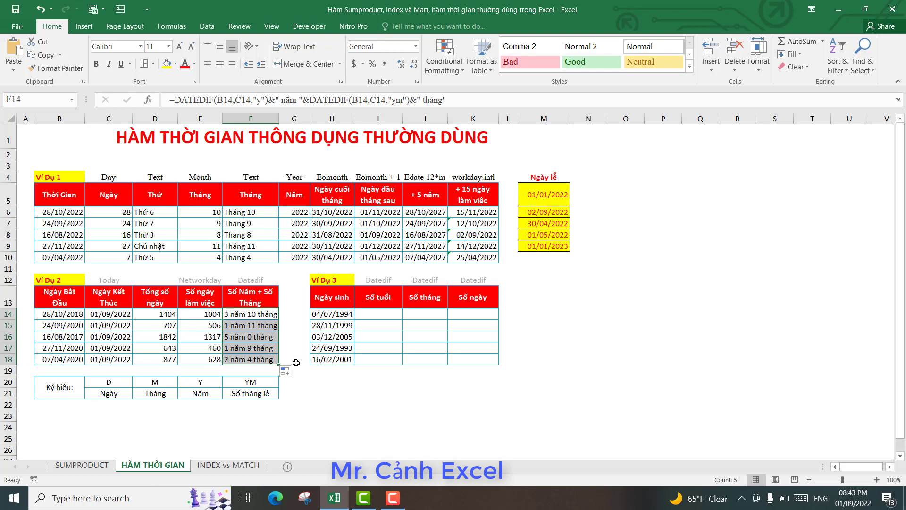
left_click(248, 317)
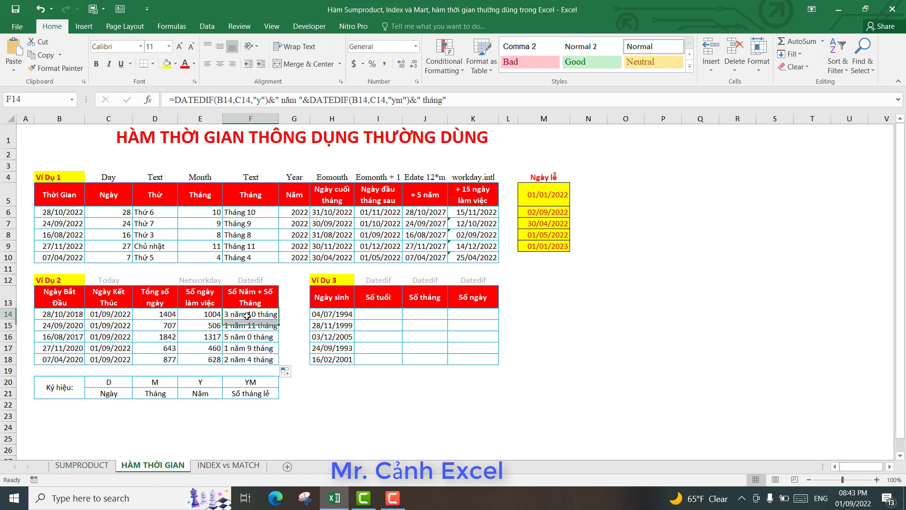
left_click(246, 336)
left_click(245, 350)
left_click(245, 357)
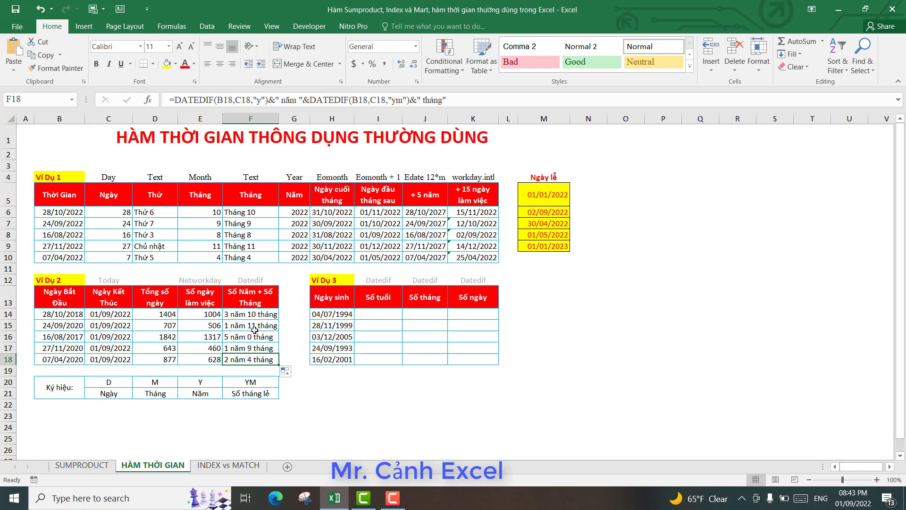
left_click(249, 340)
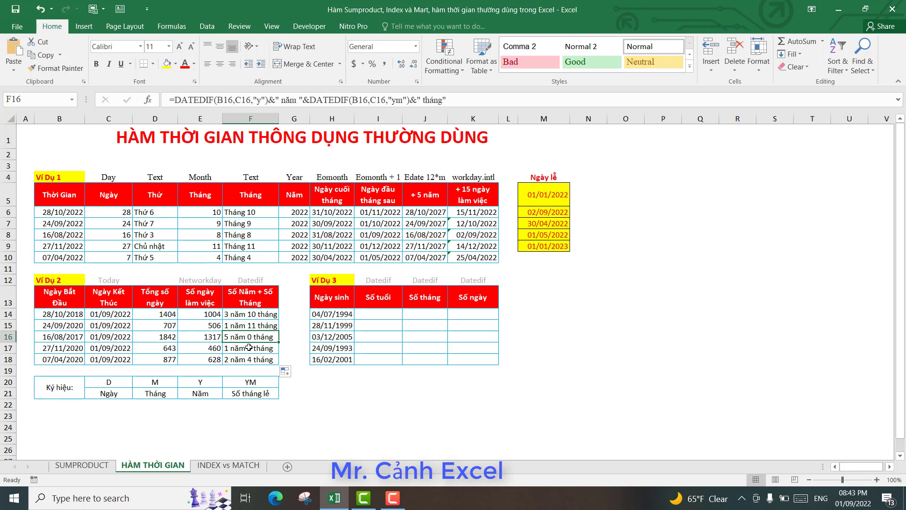
left_click(249, 349)
left_click(249, 324)
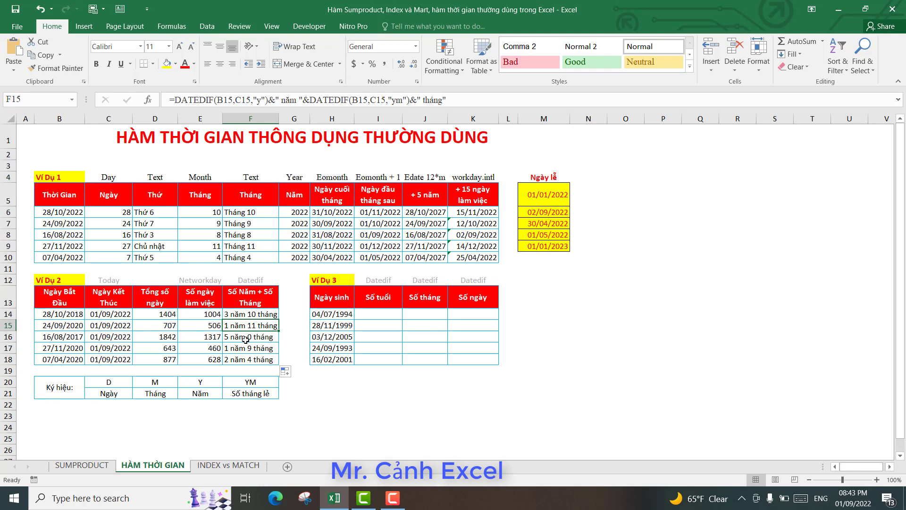
left_click(249, 315)
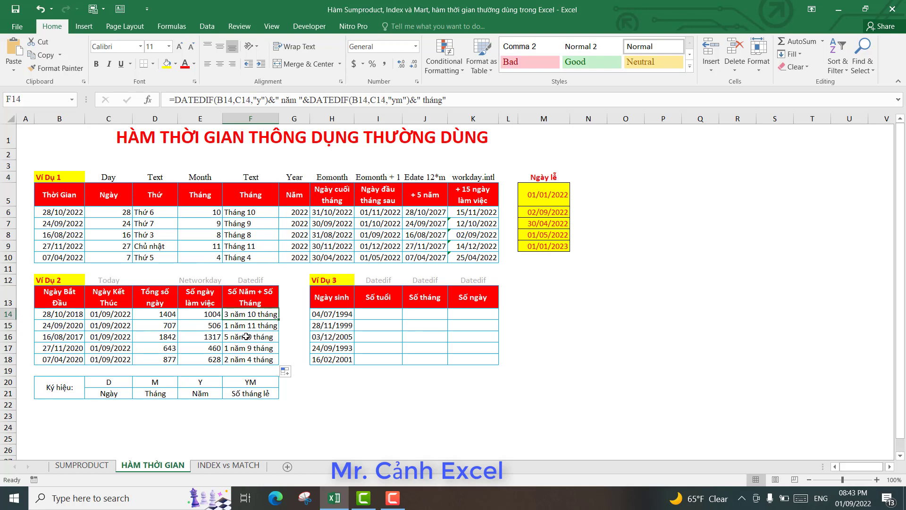
Step: Copy F14:F18 and paste it back in place as Values to drop the formulas
key("shift+Down")
key("shift+Down")
key("shift+Down")
right_click(249, 327)
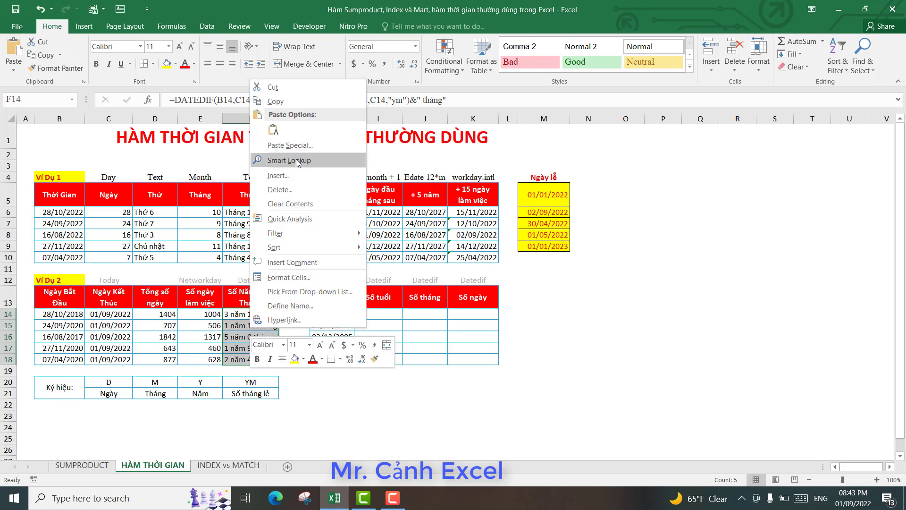
left_click(279, 101)
right_click(249, 335)
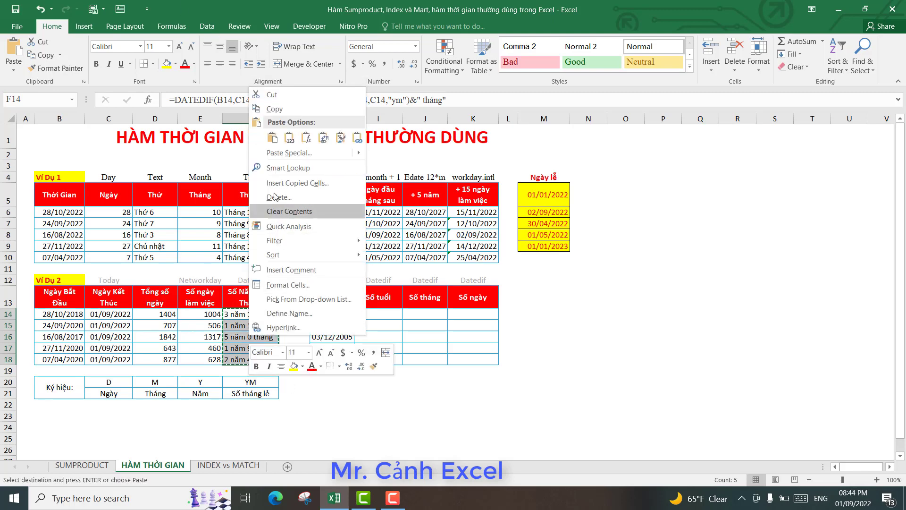
left_click(290, 138)
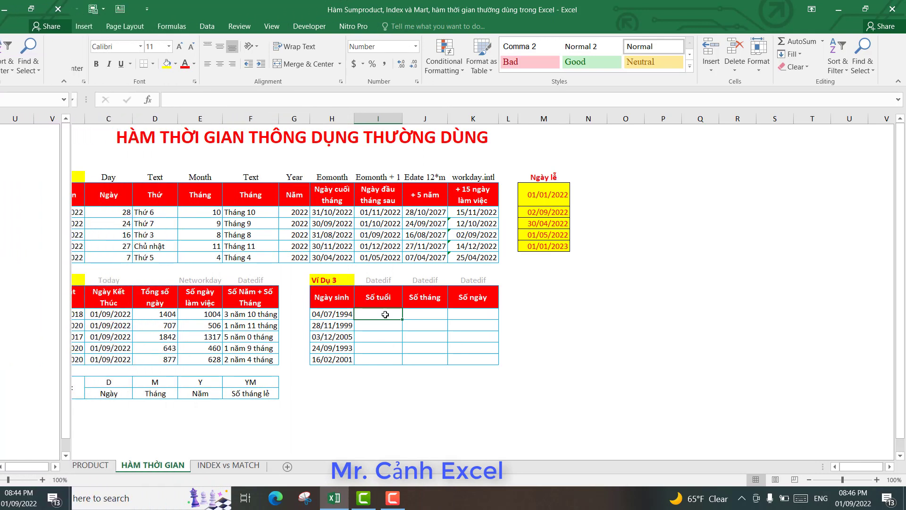
Step: Enter =YEAR(TODAY())-YEAR(H14) in I14 and fill to I18: ages 28, 23, 17, 29, 21
type("=")
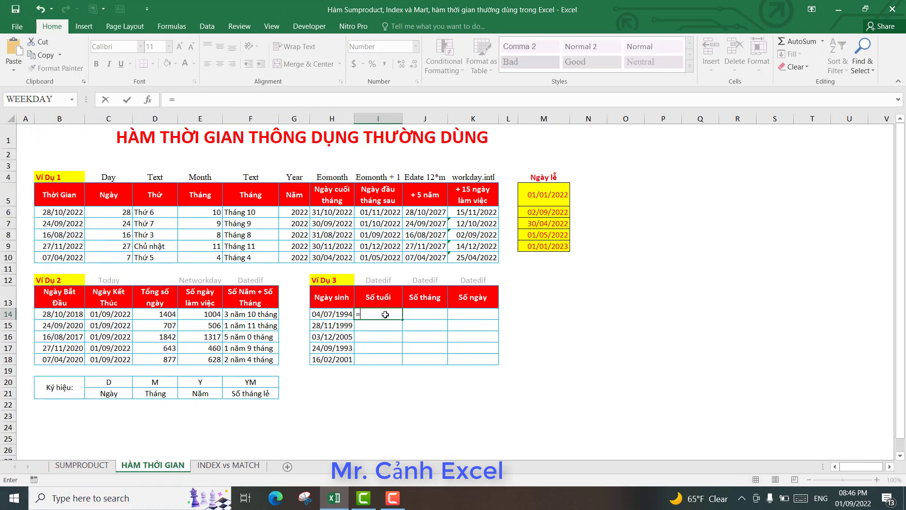
type("year")
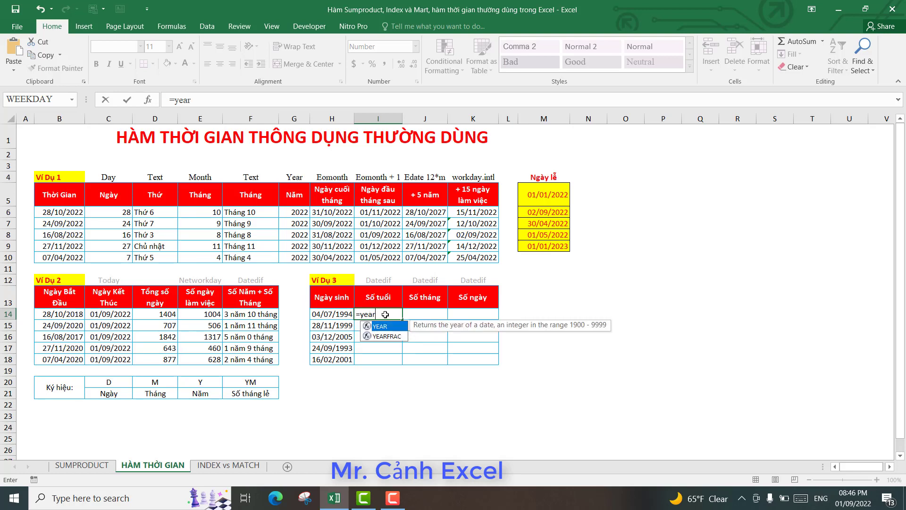
type("(")
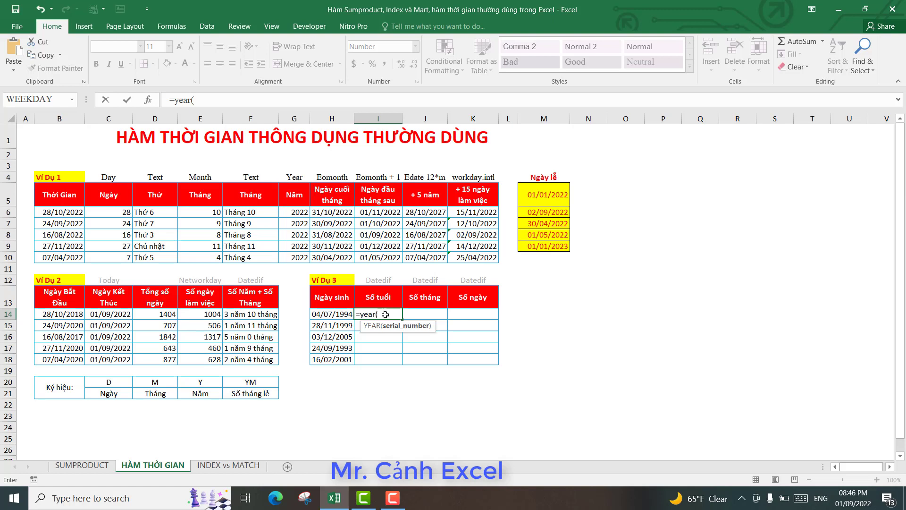
type("toda")
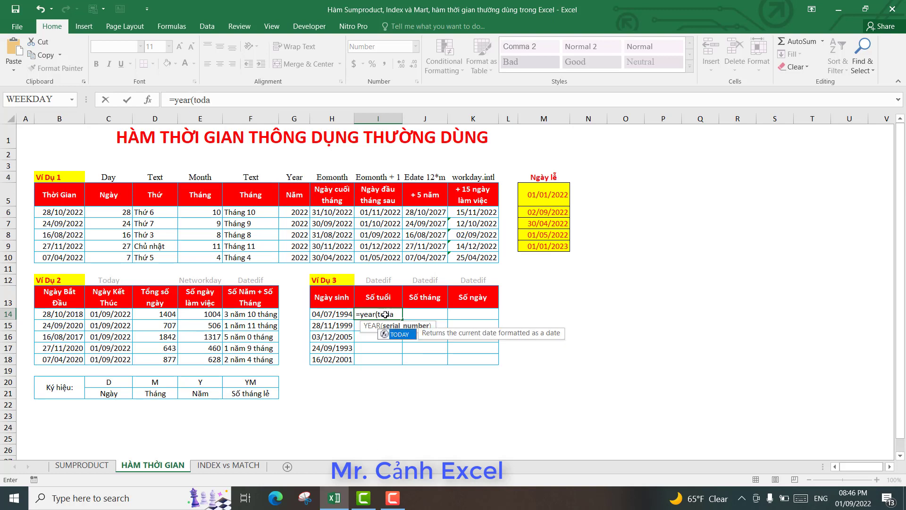
type("y")
type("())")
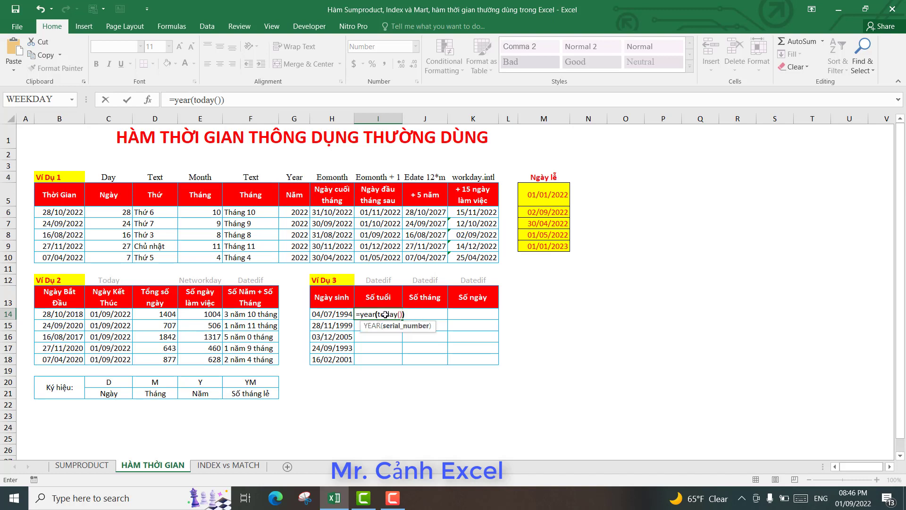
type("-year")
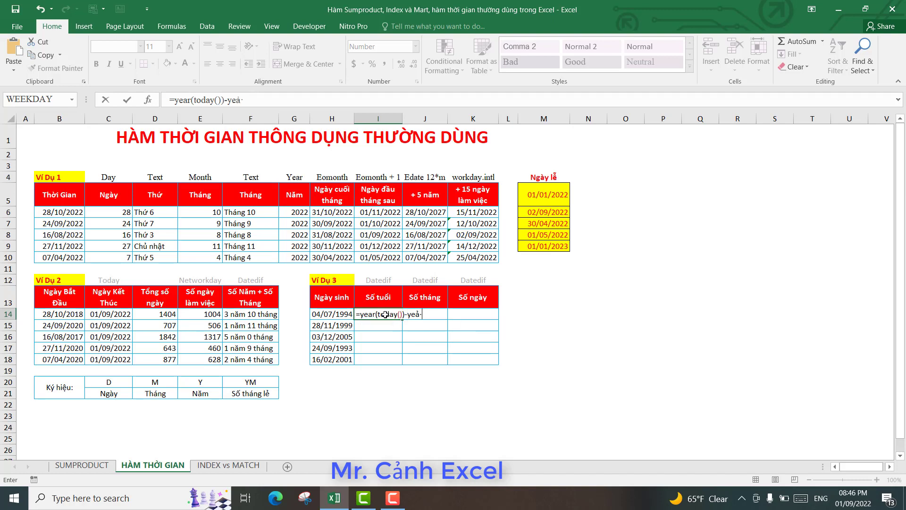
type("(")
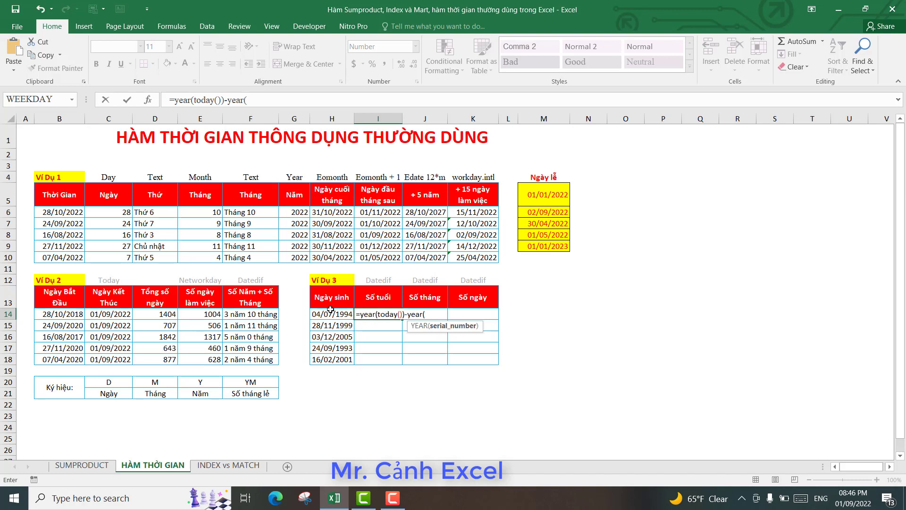
left_click(331, 312)
type(")")
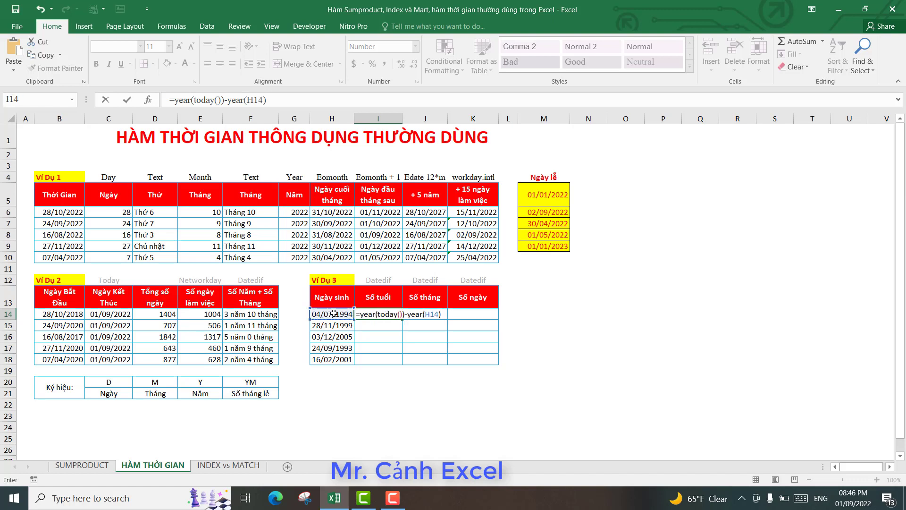
key("Return")
left_click(376, 315)
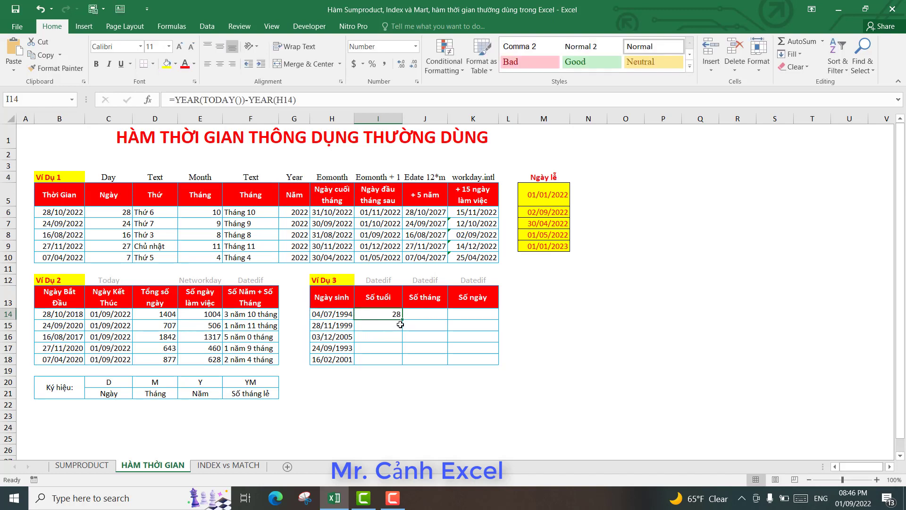
double_click(402, 319)
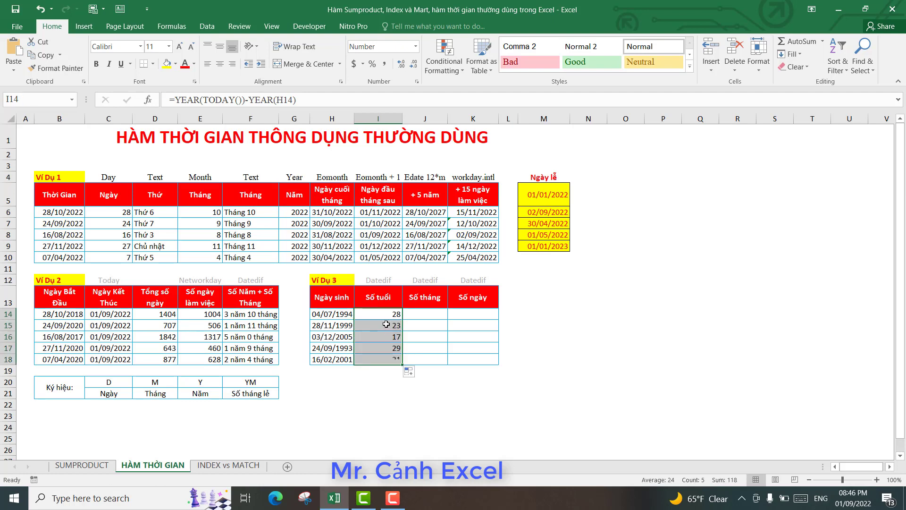
left_click(383, 318)
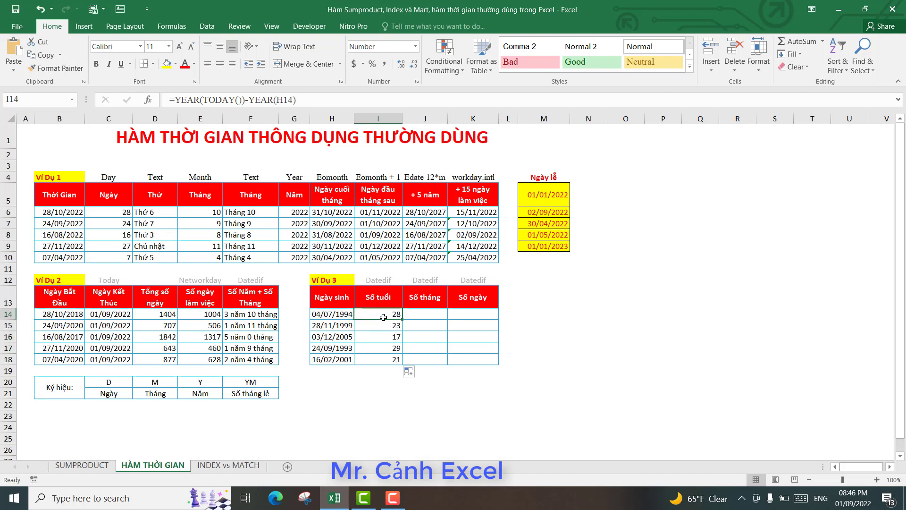
left_click(424, 314)
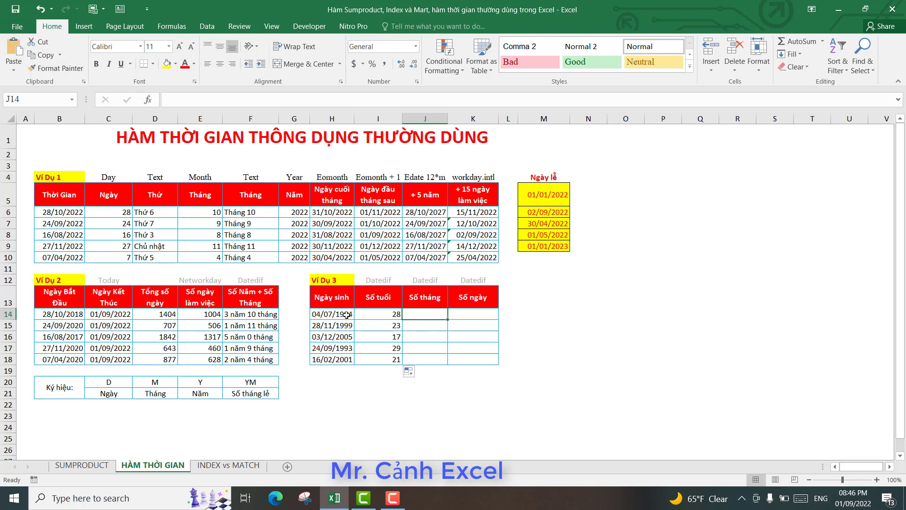
Step: Enter =DATEDIF(H14,TODAY(),"m") in J14 and fill to J18: 337, 273, 200, 347, 258
type("=d")
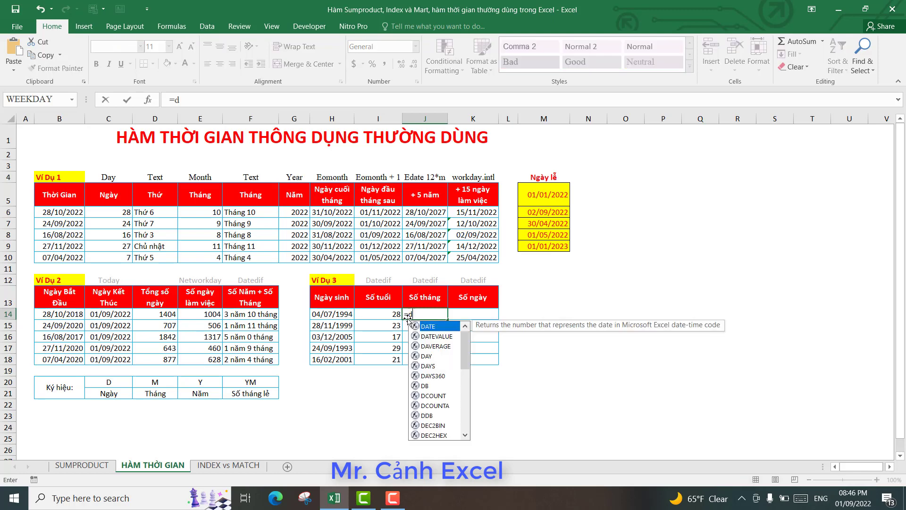
type("atedi")
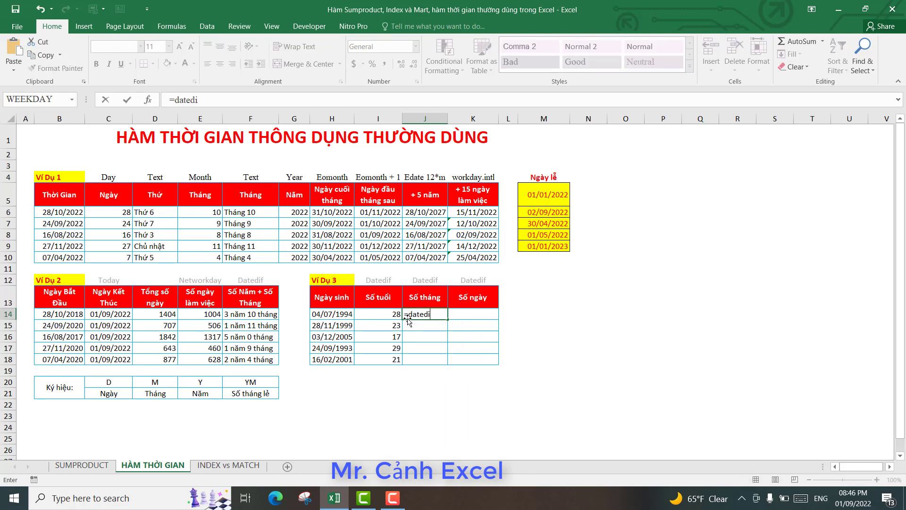
type("f(")
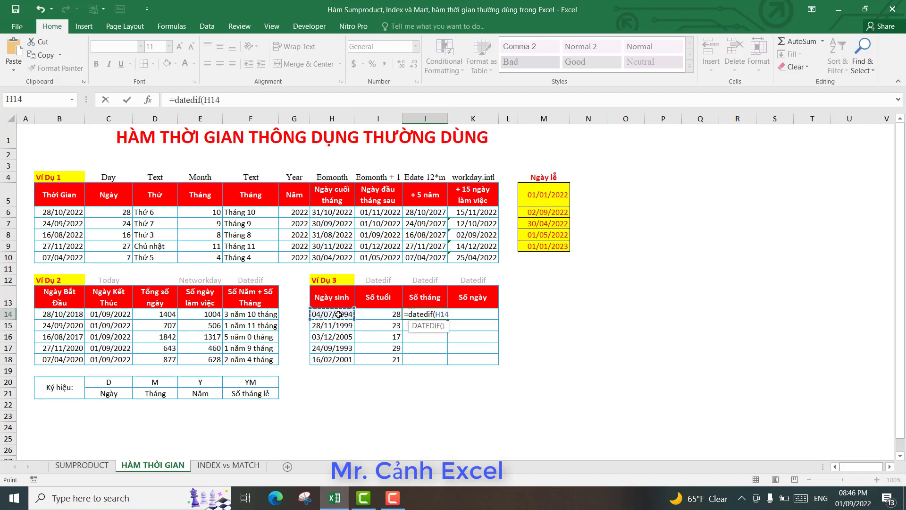
type(",t")
type("od")
key("BackSpace")
key("BackSpace")
key("BackSpace")
key("BackSpace")
type("toda")
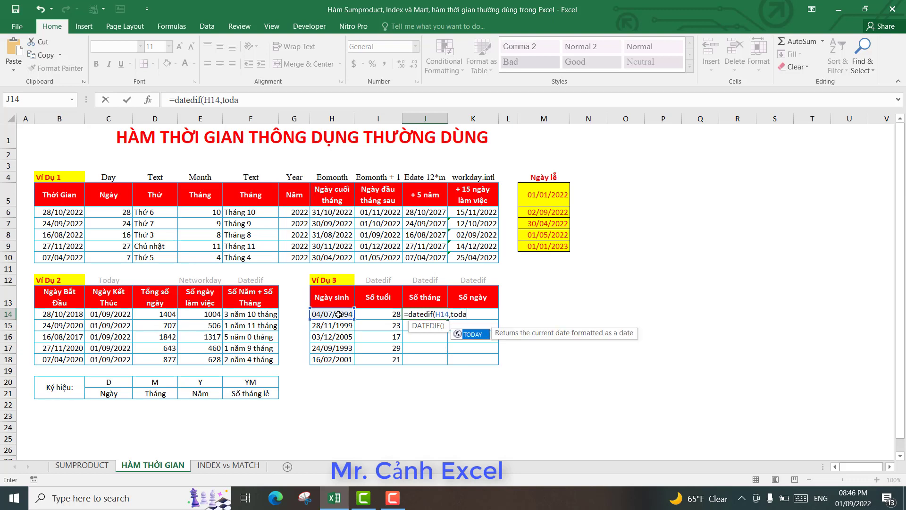
type("y(),")
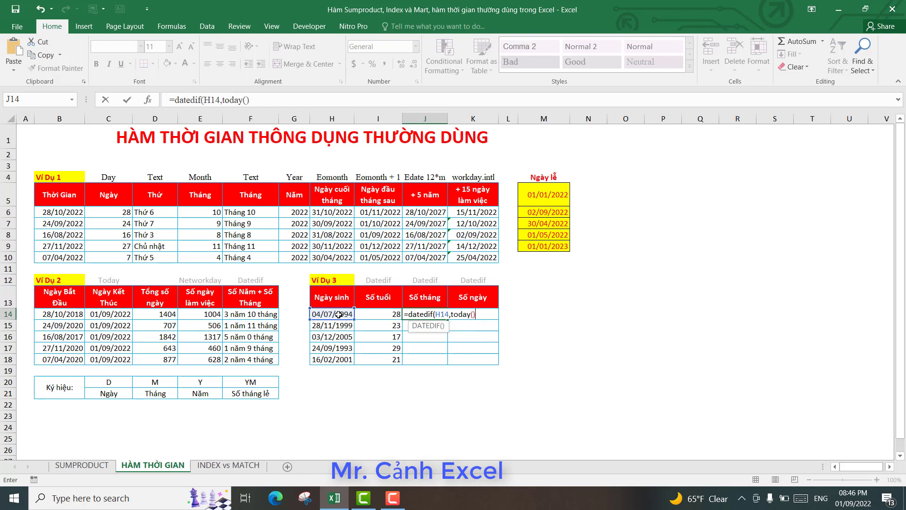
type("\"m")
key("Return")
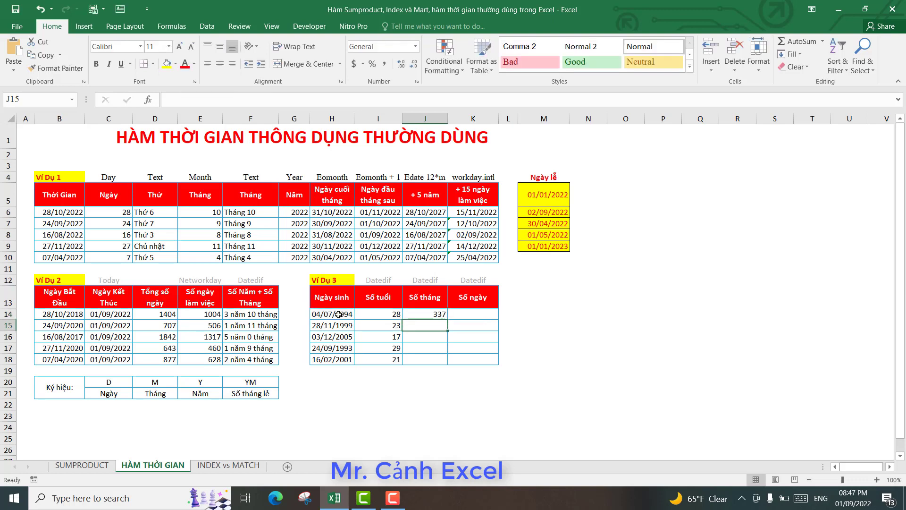
left_click(430, 314)
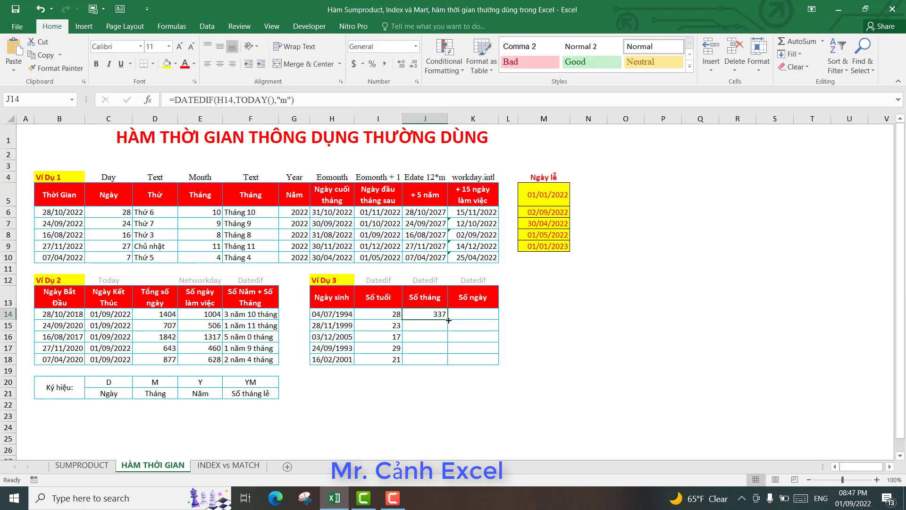
left_click_drag(449, 320, 449, 361)
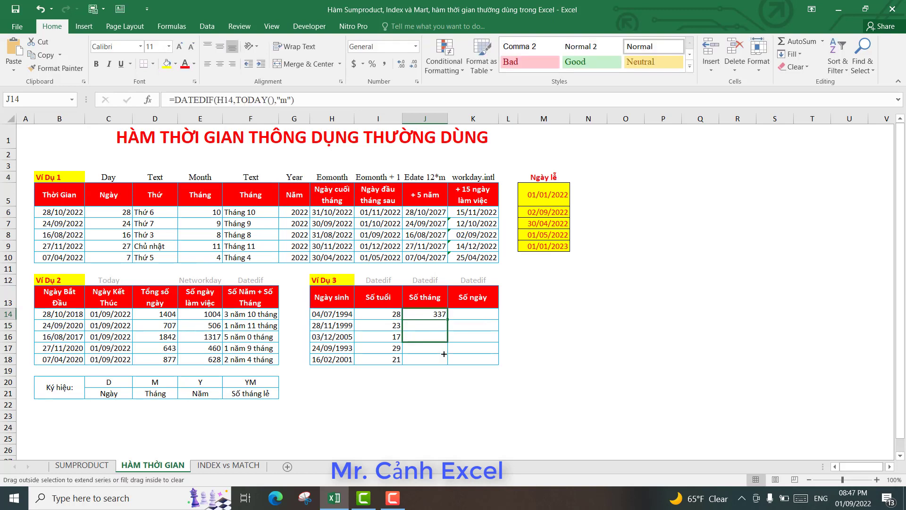
left_click(465, 318)
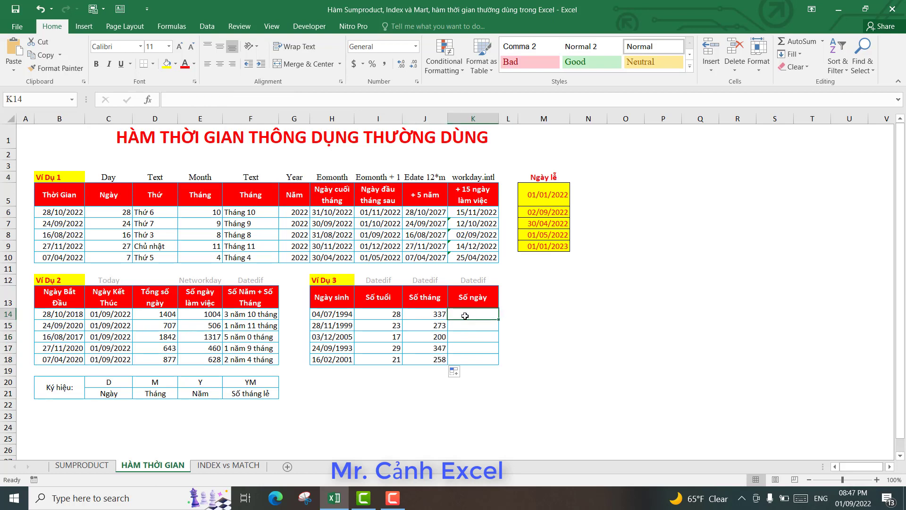
Step: Enter =DATEDIF(H14,TODAY(),"d") in K14 to count days since the birth date
type("=")
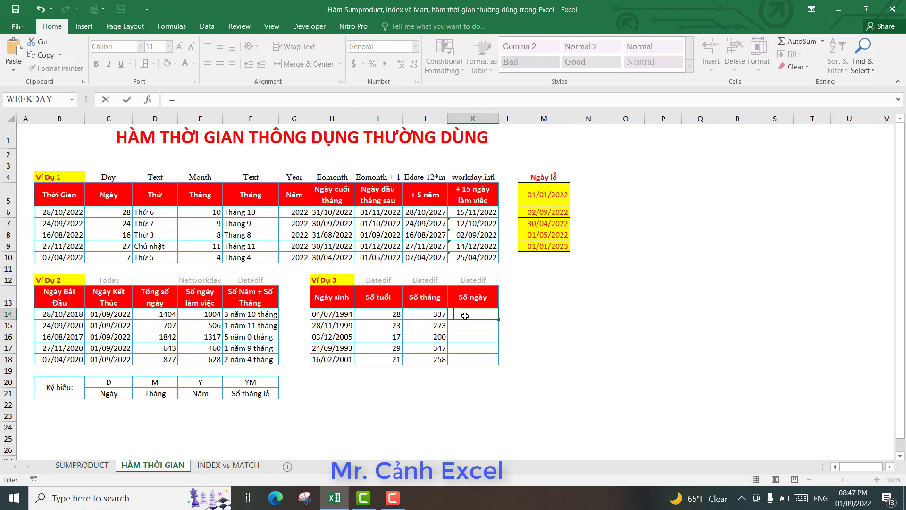
type("datedif")
type("(")
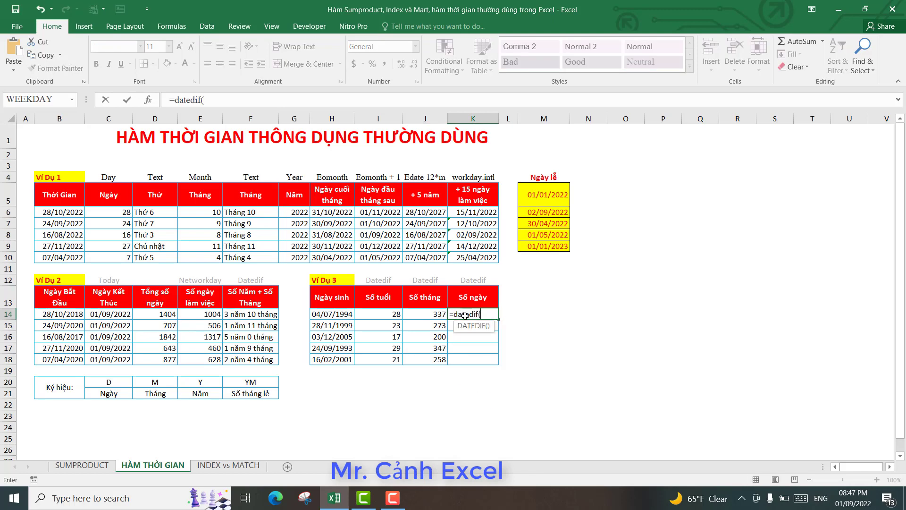
left_click(333, 313)
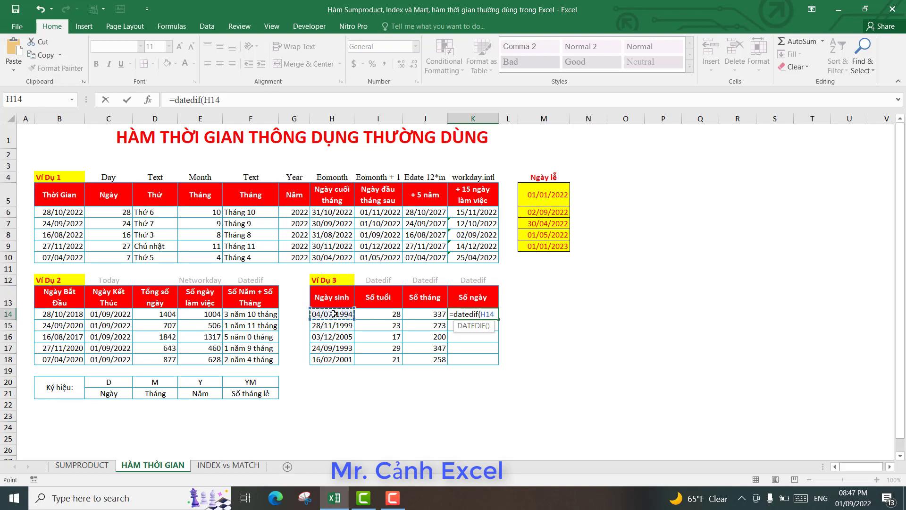
type(",")
type("tod")
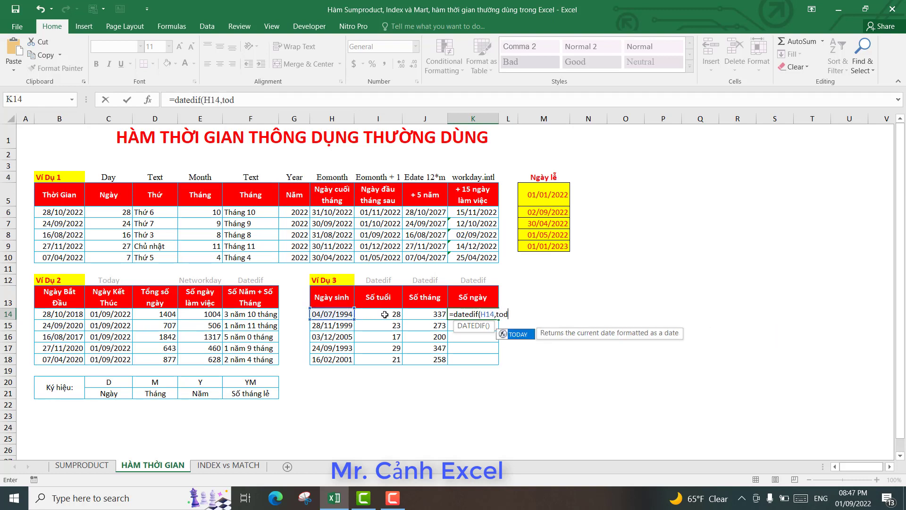
type("ay(),\"")
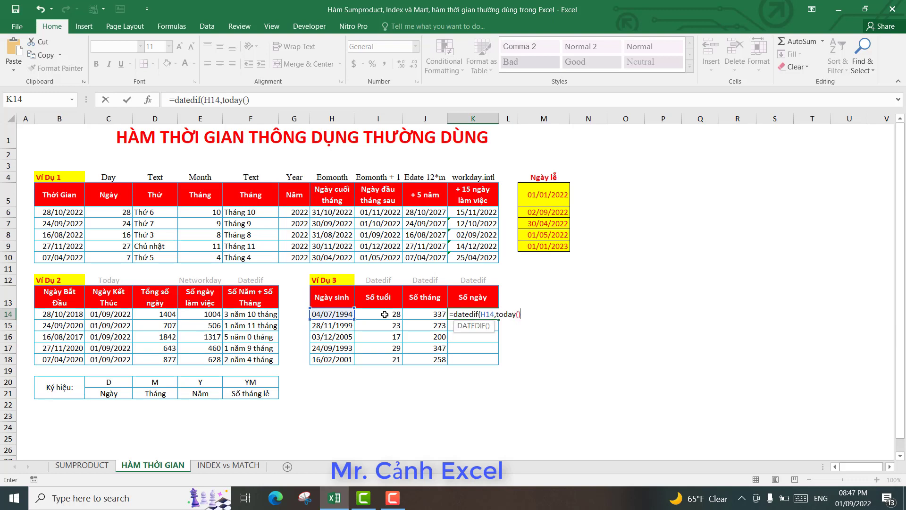
type("d")
key("Return")
left_click(461, 315)
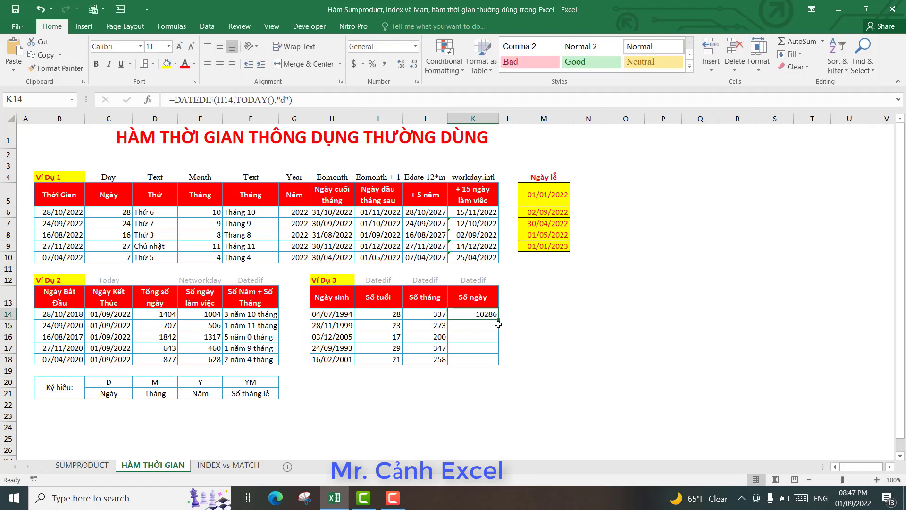
Step: Fill the day-count formula down to K18 and switch to the INDEX vs MATCH sheet
left_click_drag(499, 321, 491, 361)
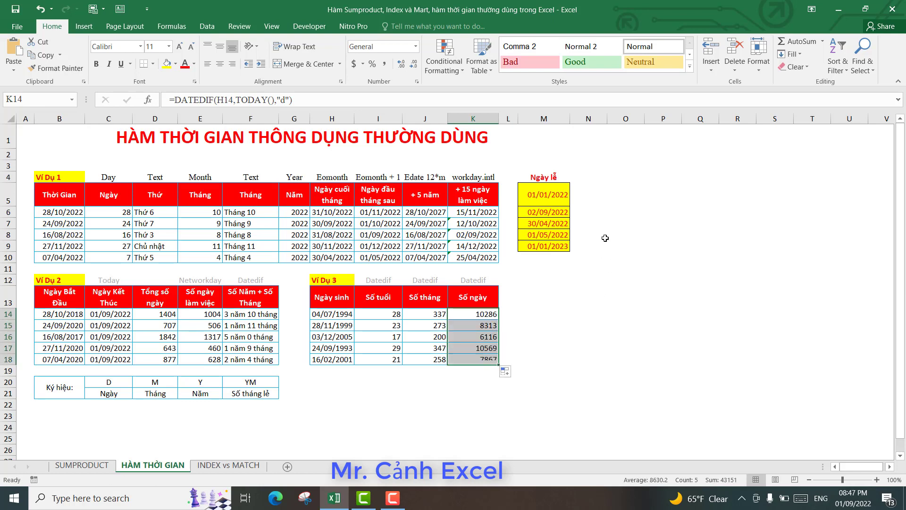
left_click(554, 322)
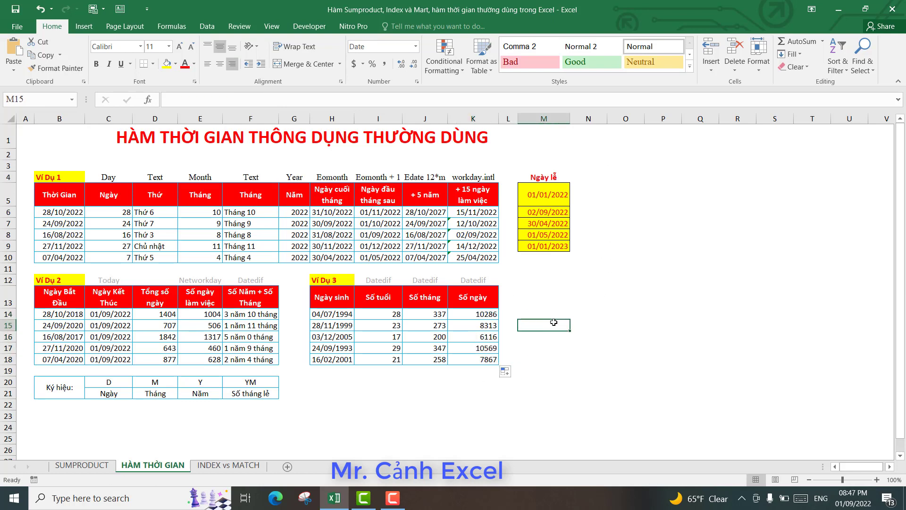
left_click(417, 396)
left_click(377, 389)
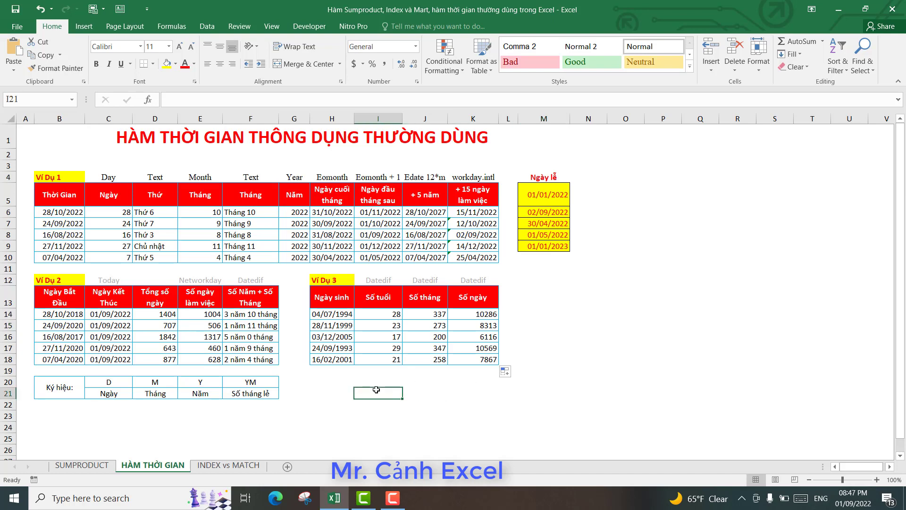
left_click(231, 468)
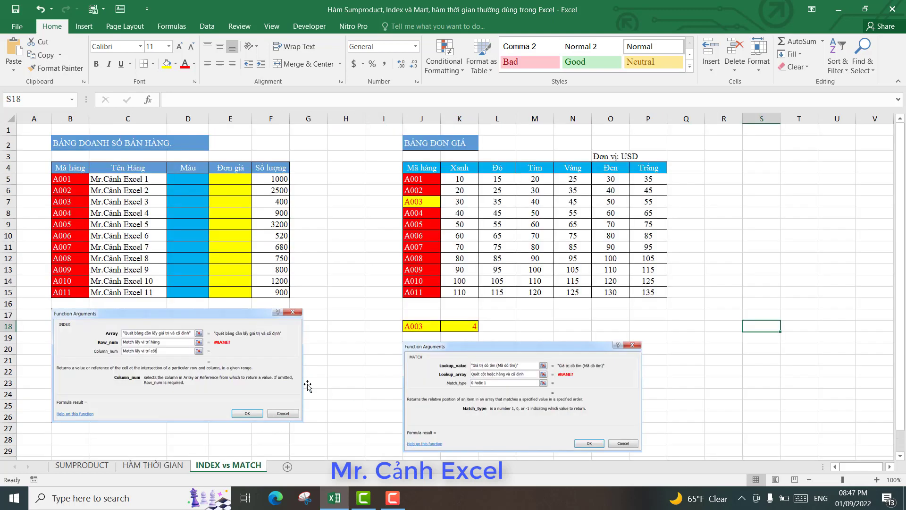
left_click(354, 272)
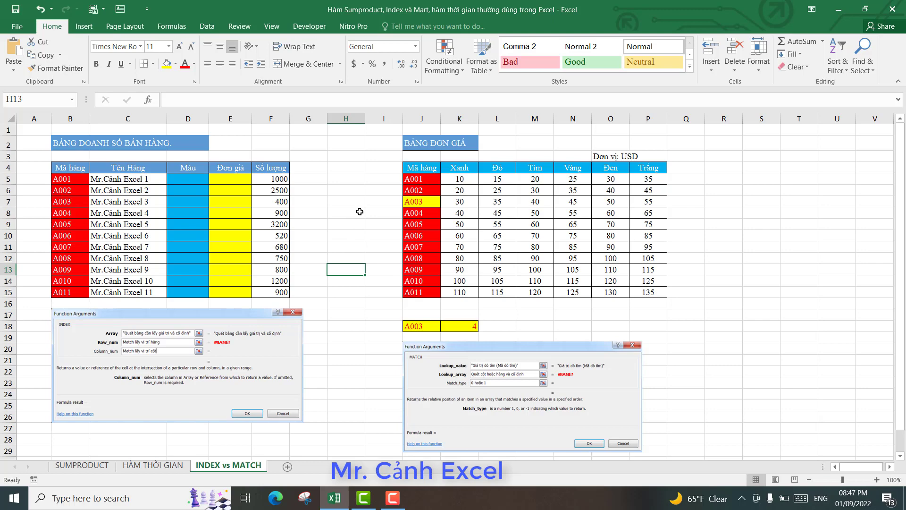
Step: Enter colours Xanh, Tím, Đỏ, Vàng, Đen, Trắng in D5:D10
left_click(192, 180)
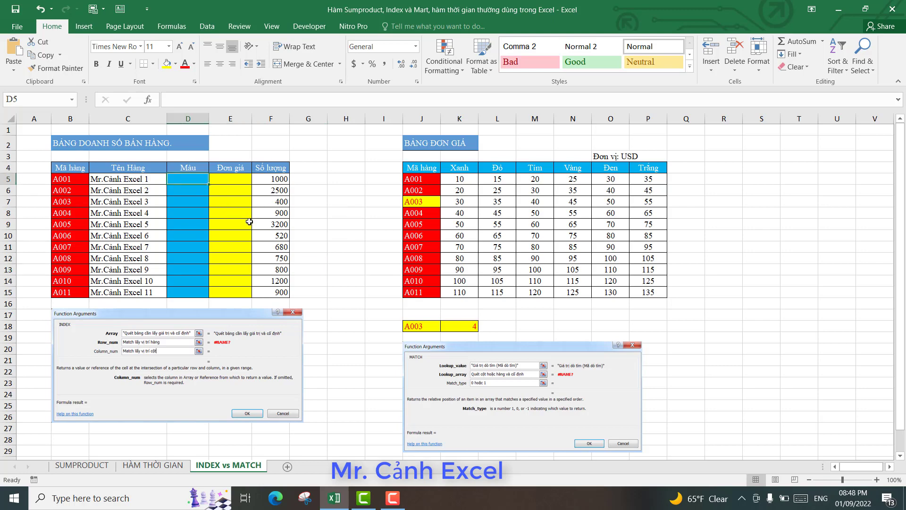
type("Xanh")
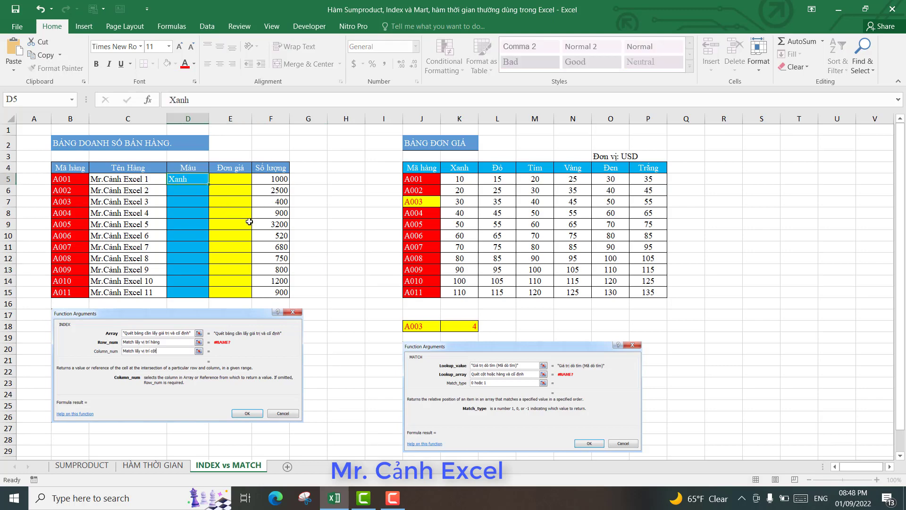
key("Return")
type("Ti")
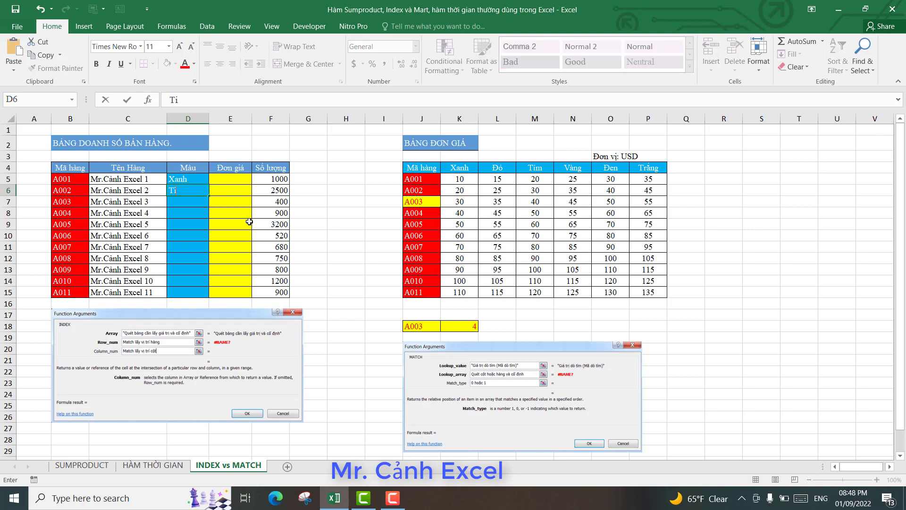
key("Return")
type("Đo")
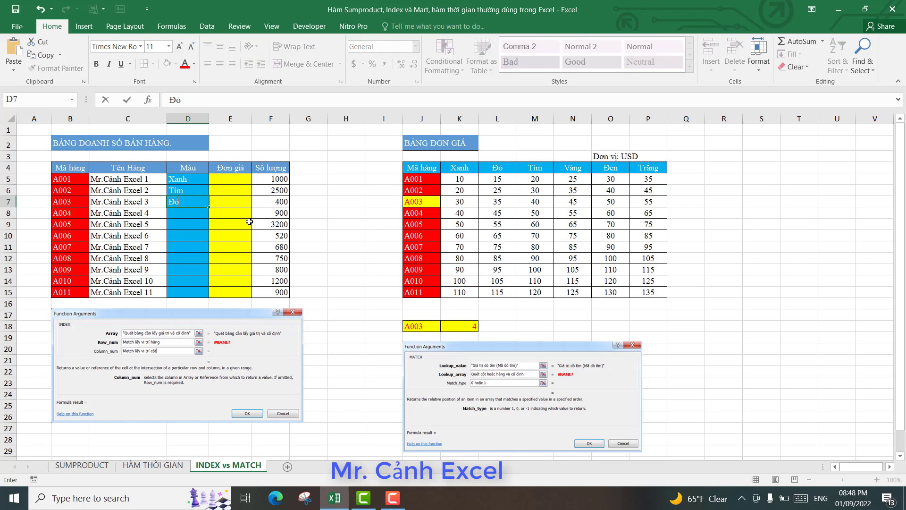
key("Return")
type("Vàng")
key("Return")
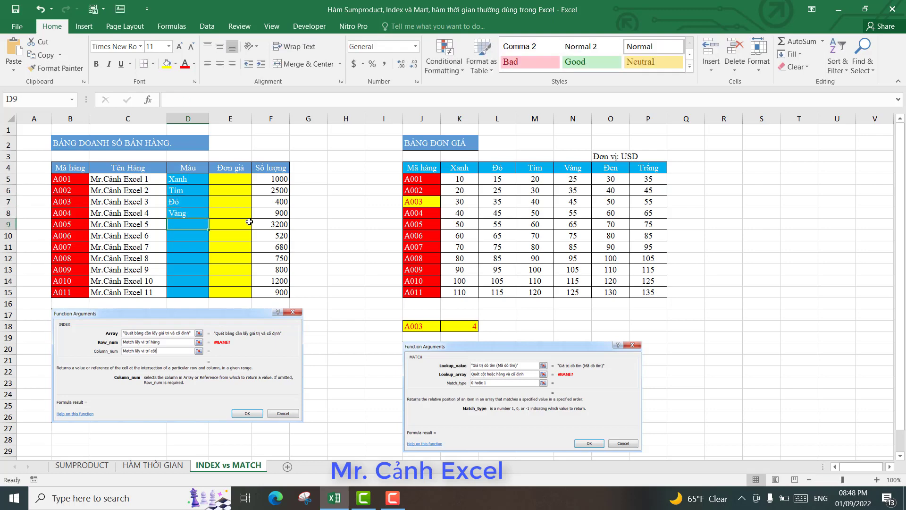
type("Đen")
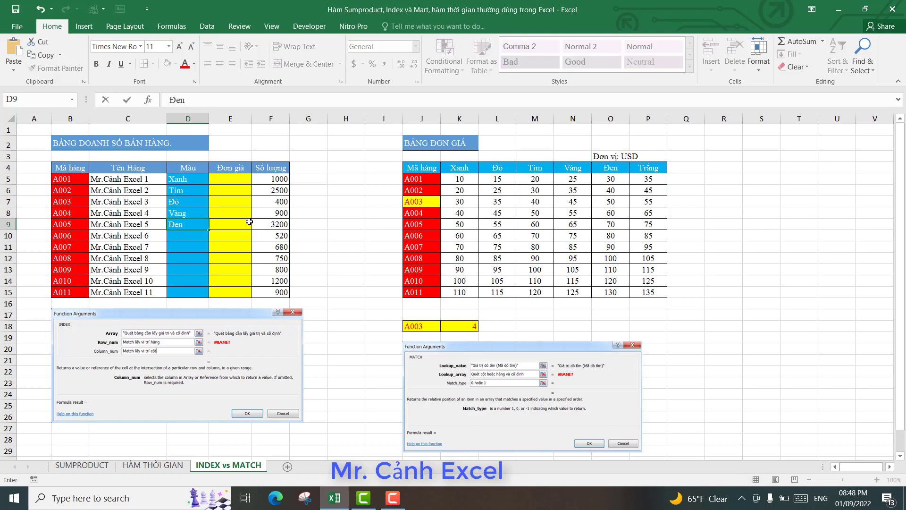
key("Return")
type("Tran")
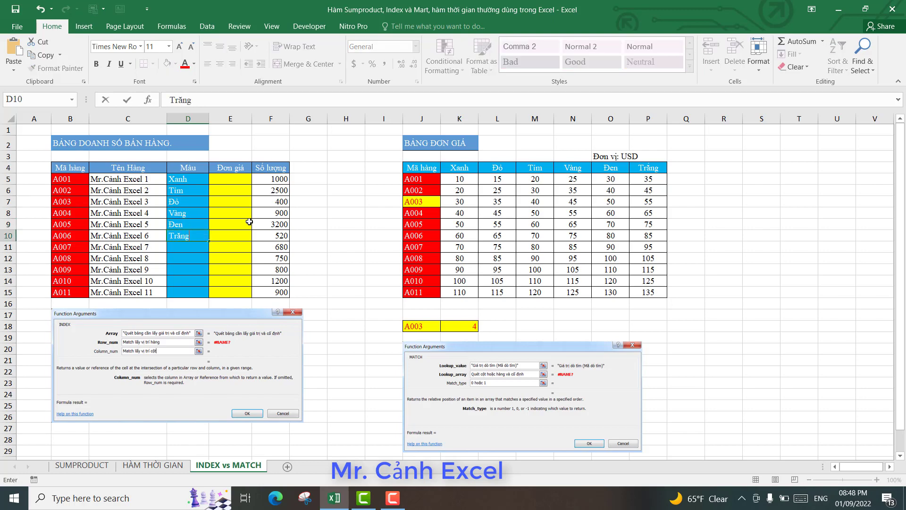
key("Return")
Step: Enter colours Tím, Đỏ, Trắng, Đen, Vàng in D11:D15
type("Ti")
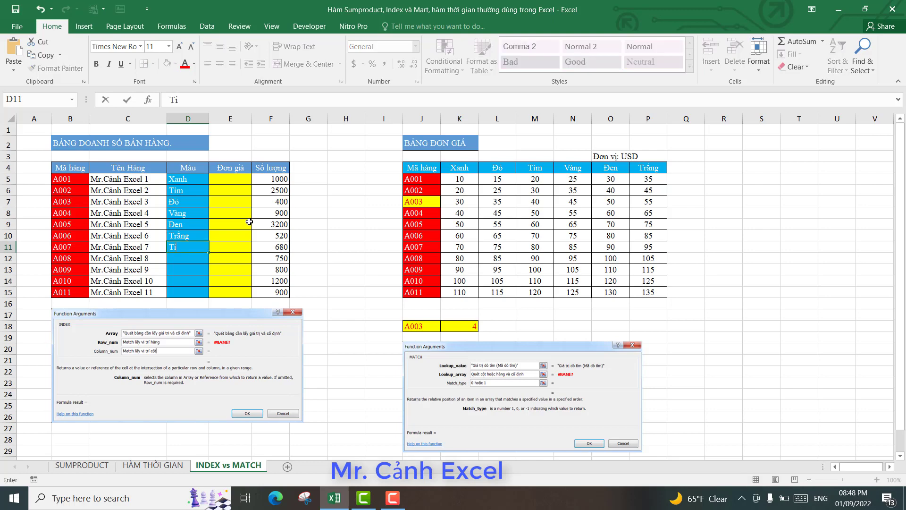
type("s")
key("Return")
type("Đỏ")
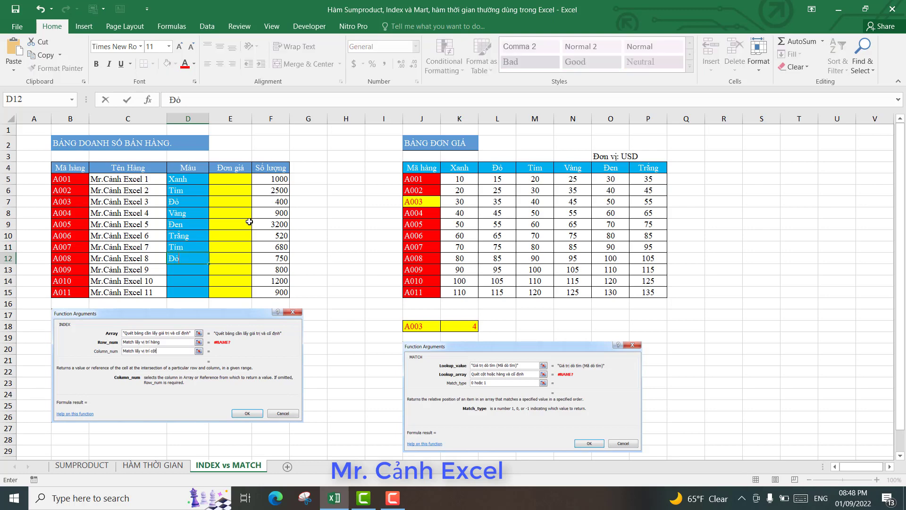
key("Return")
type("Tra")
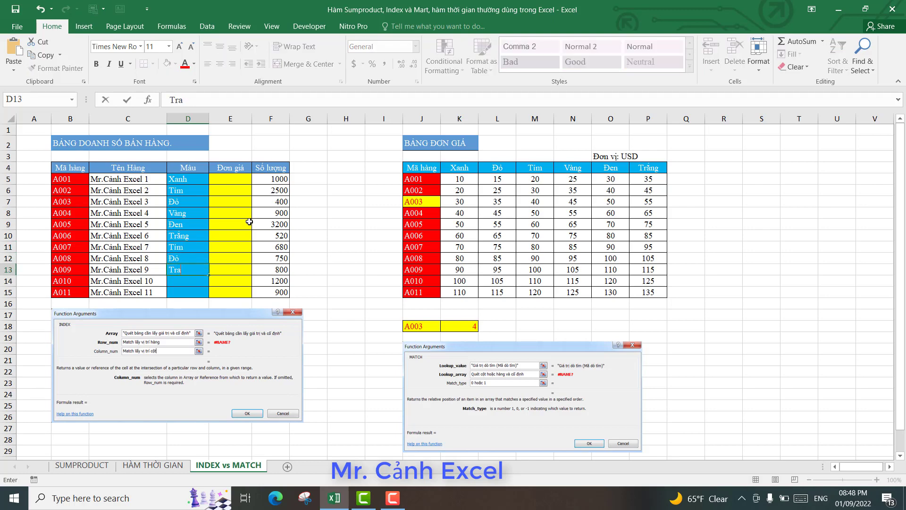
type("ngs")
key("Return")
type("Đ")
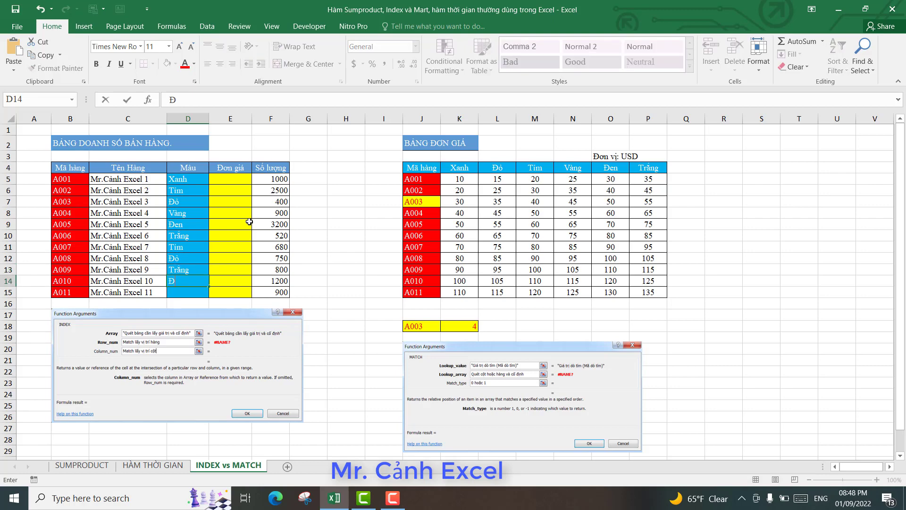
type("en")
key("Return")
type("Vangf")
key("Return")
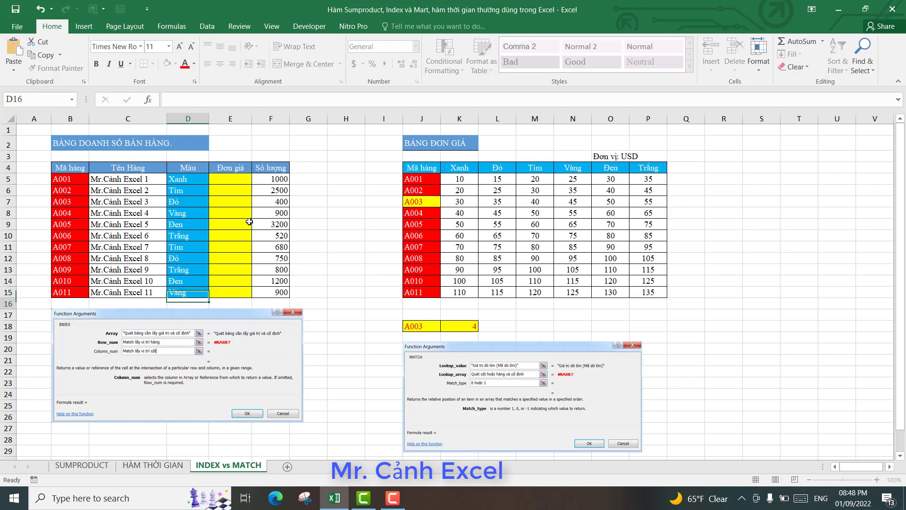
left_click(255, 223)
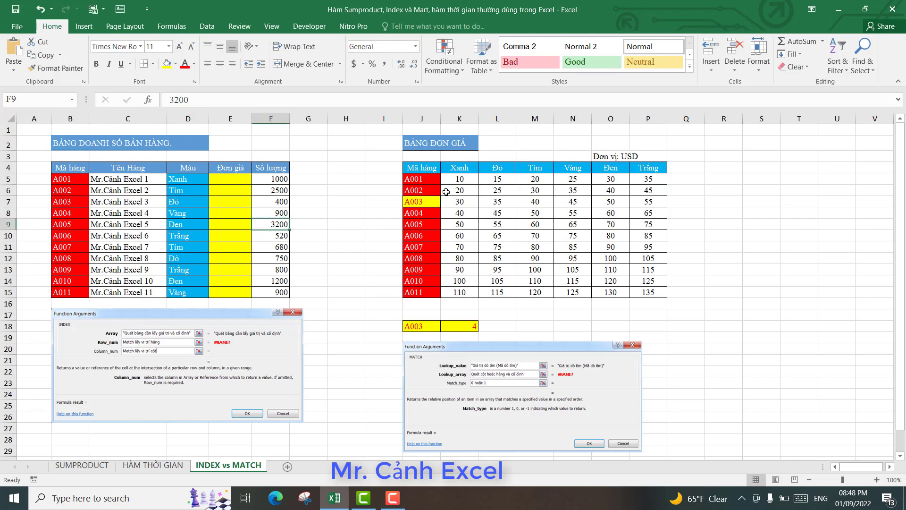
left_click(425, 179)
left_click(426, 190)
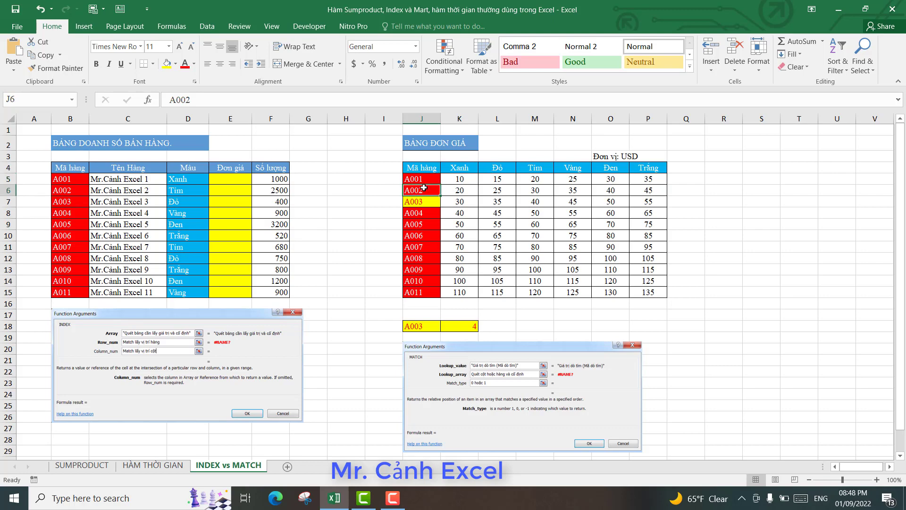
left_click(427, 180)
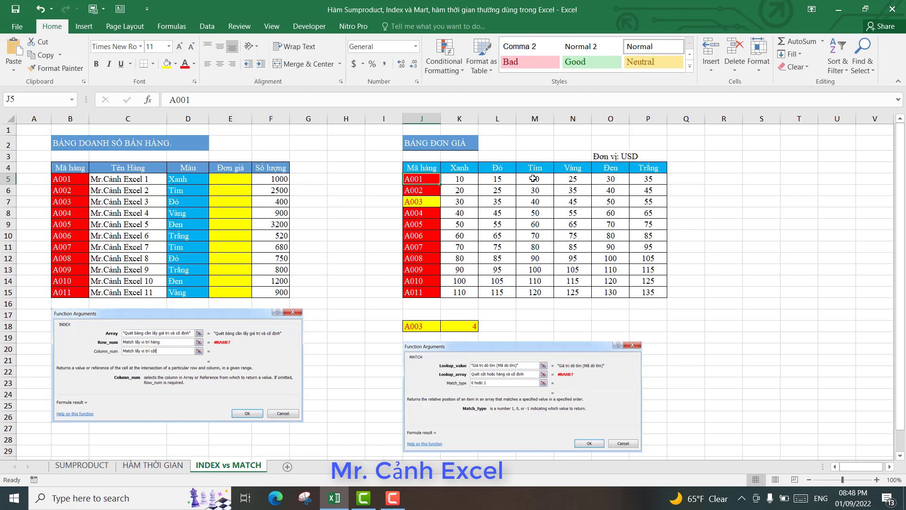
left_click(462, 180)
left_click(501, 180)
left_click(537, 180)
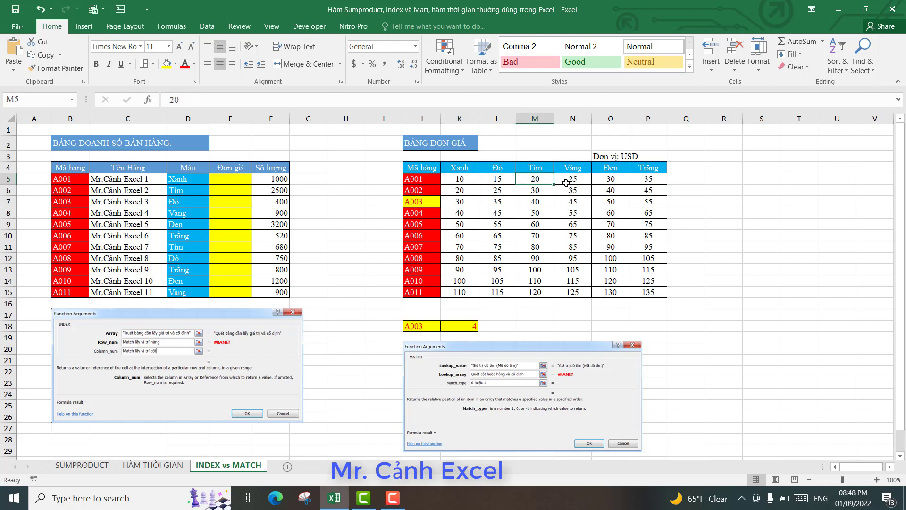
left_click(564, 182)
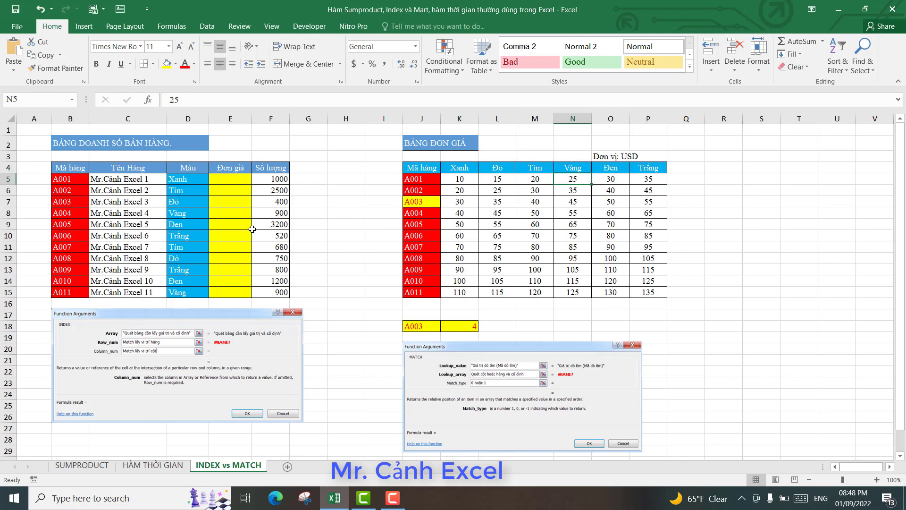
left_click(18, 12)
left_click(232, 190)
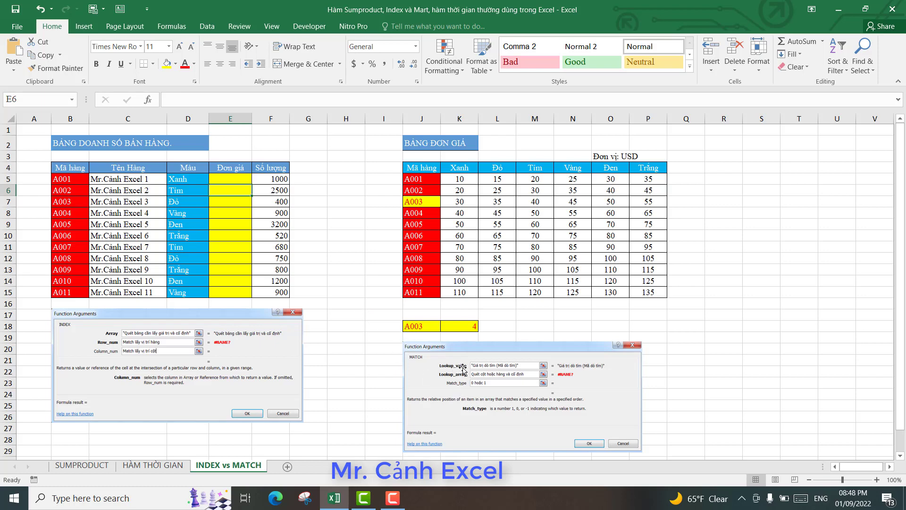
left_click(423, 202)
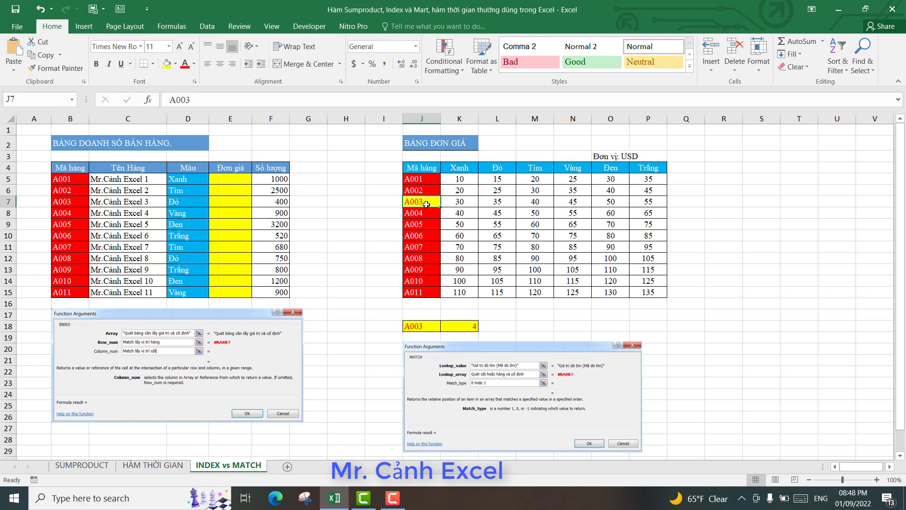
left_click_drag(423, 169, 422, 293)
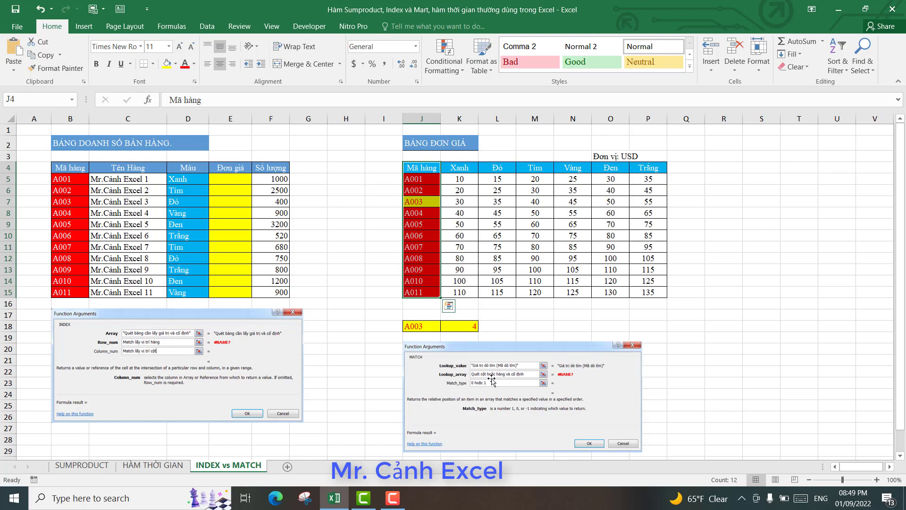
Step: Start a formula in K18 and insert the MATCH function from the full function list
left_click(462, 328)
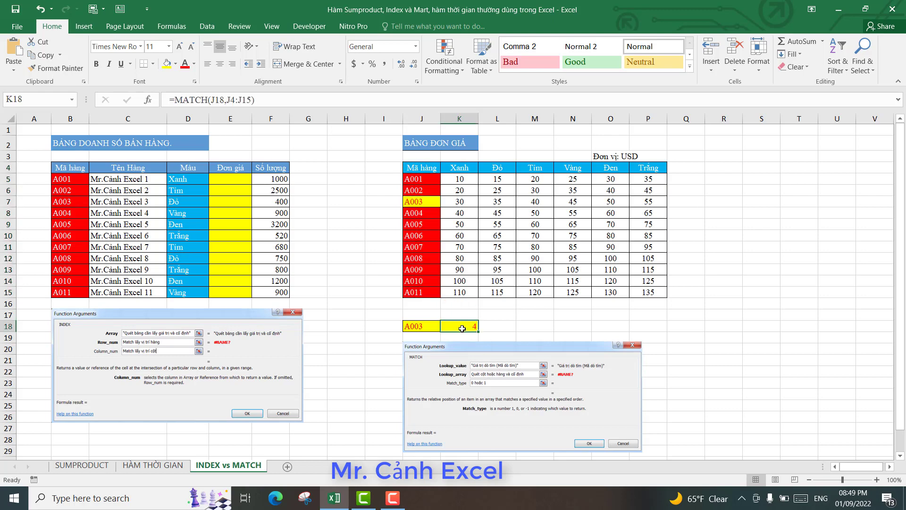
type("=")
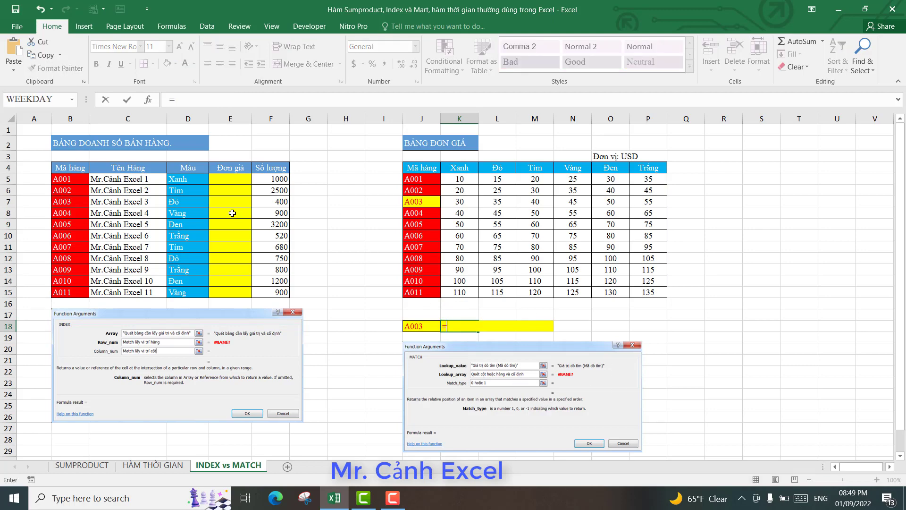
left_click(72, 100)
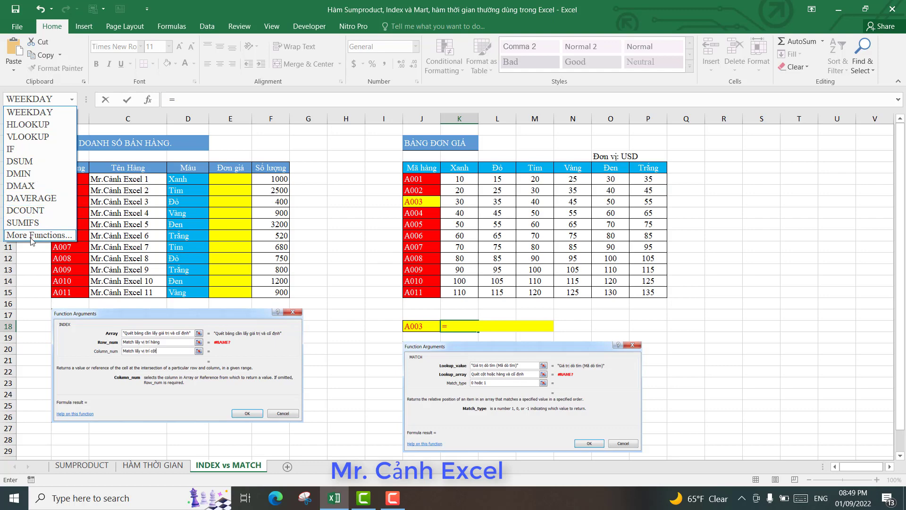
left_click(159, 261)
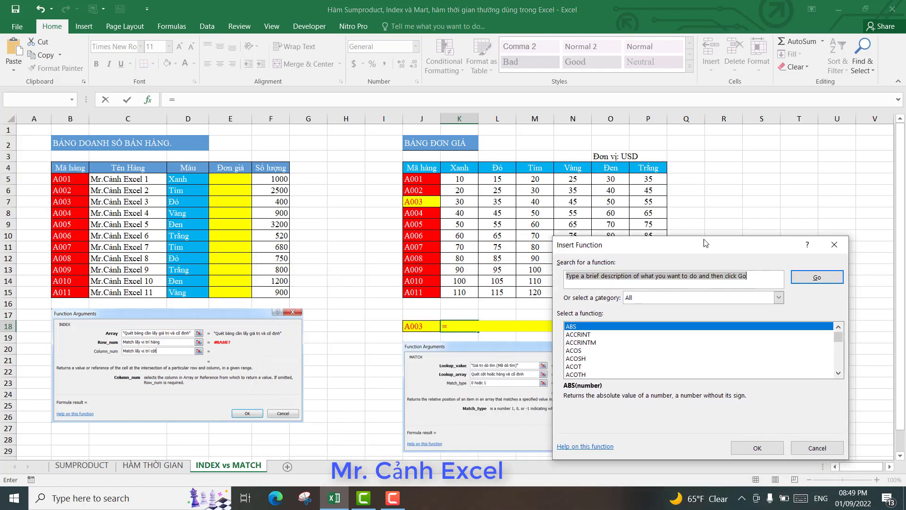
left_click(588, 315)
key("m")
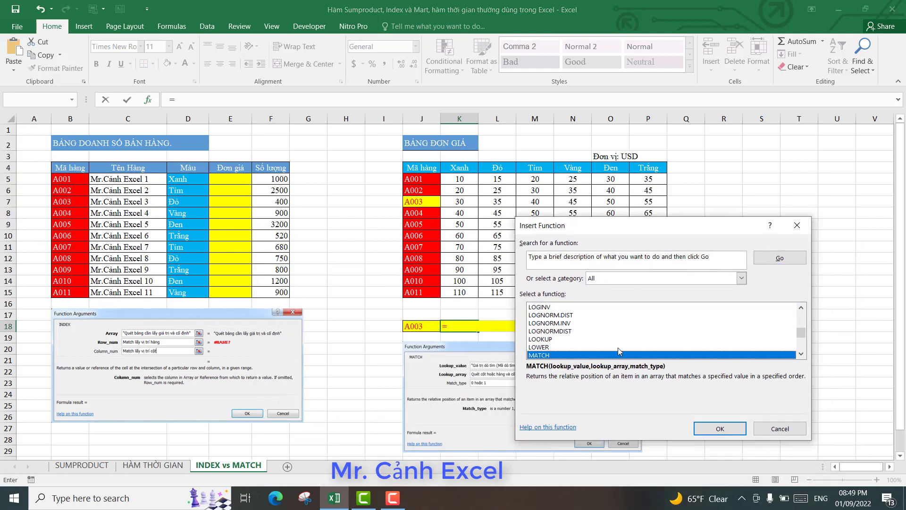
left_click(727, 428)
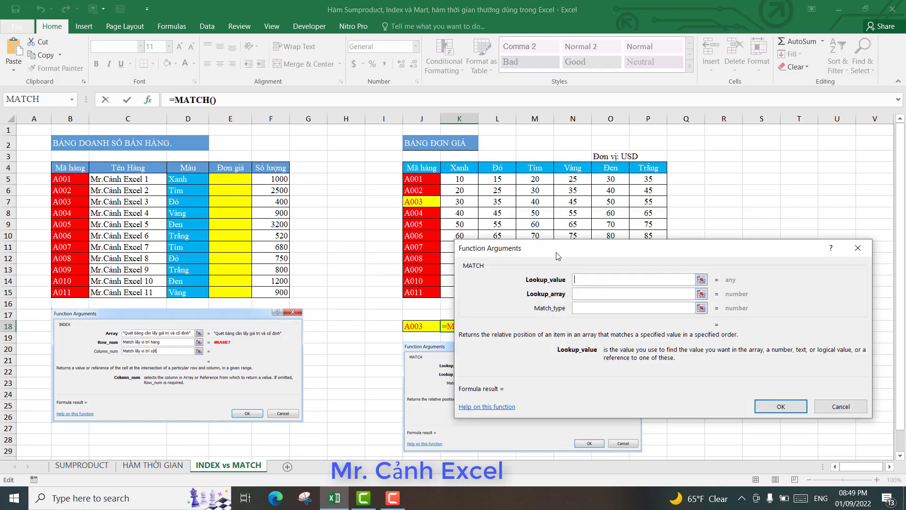
Step: Set MATCH arguments to J18, J4:J15 and match type 0, returning 4
left_click(422, 325)
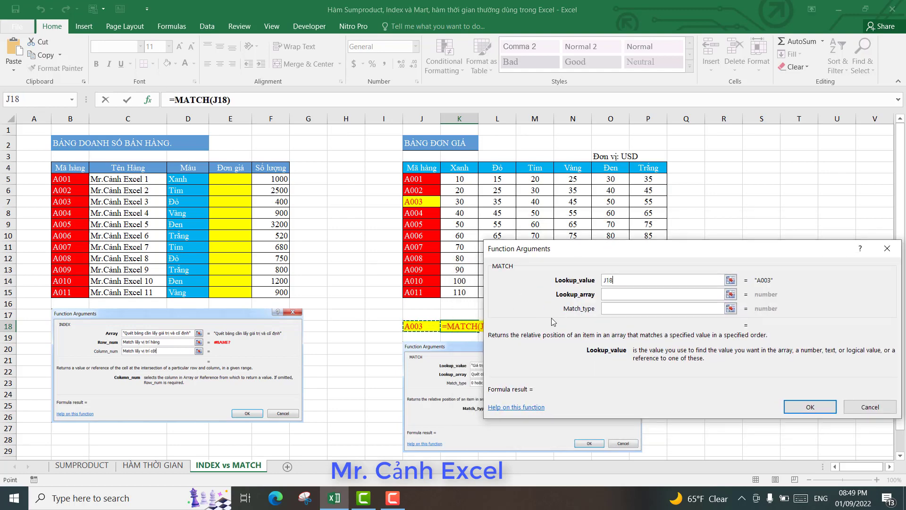
left_click(632, 294)
left_click_drag(425, 168, 422, 287)
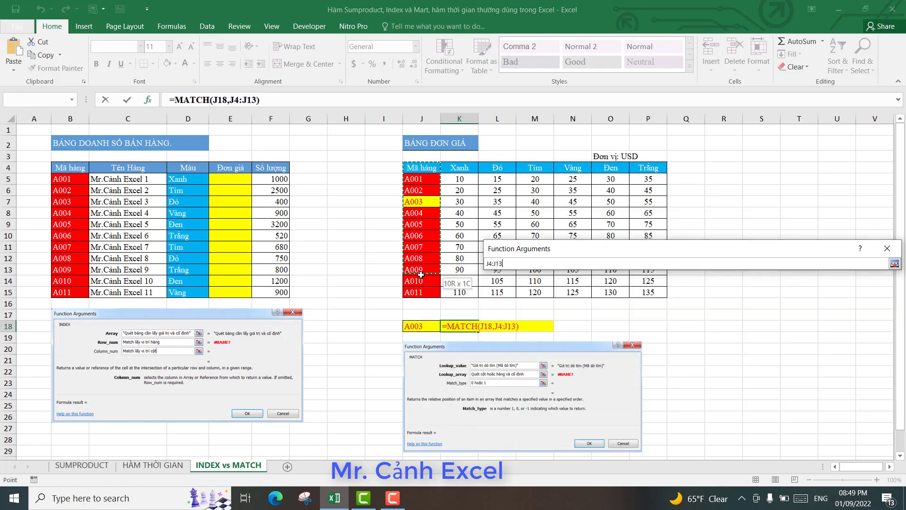
left_click(609, 308)
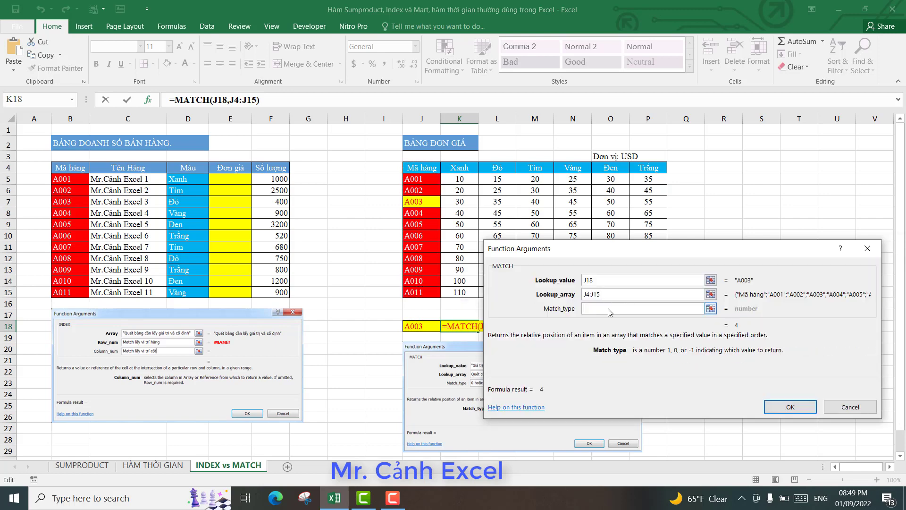
type("0")
key("Return")
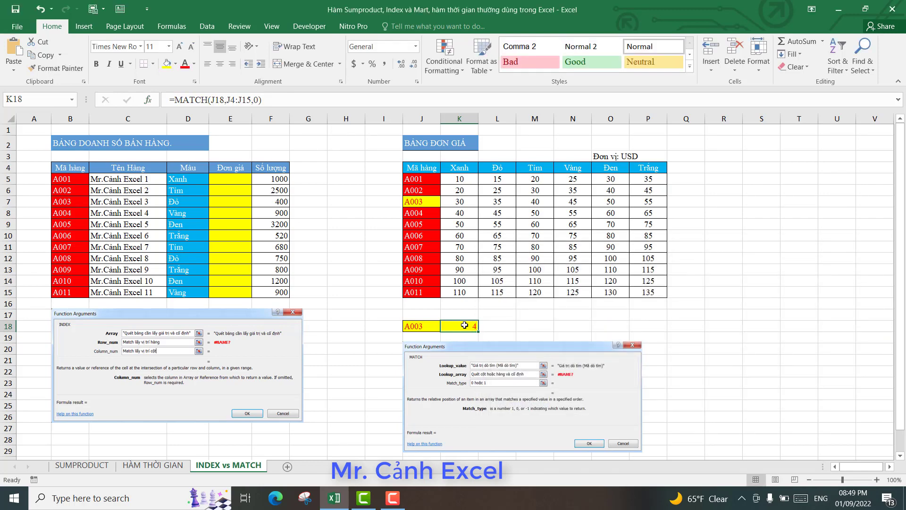
Step: Highlight code A003 and the J4:J15 codes, then enlarge the INDEX reference picture
left_click(423, 202)
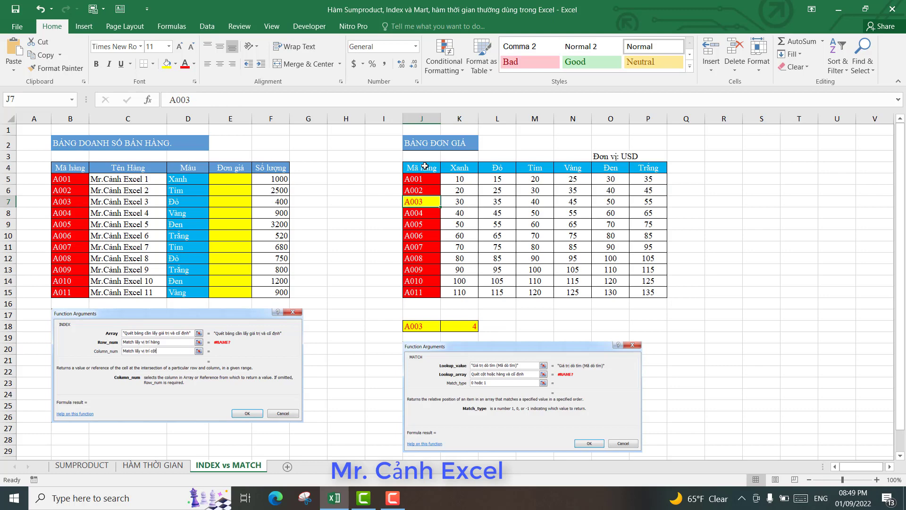
left_click_drag(422, 168, 418, 290)
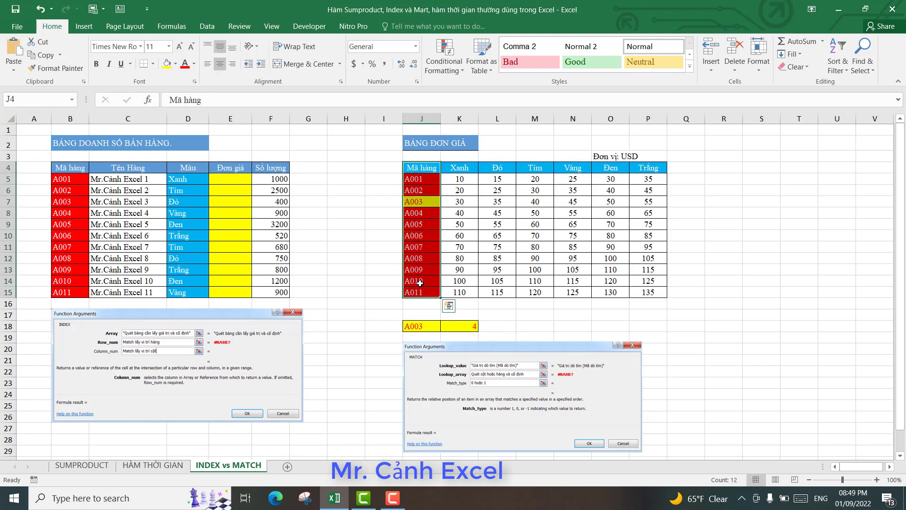
left_click(185, 325)
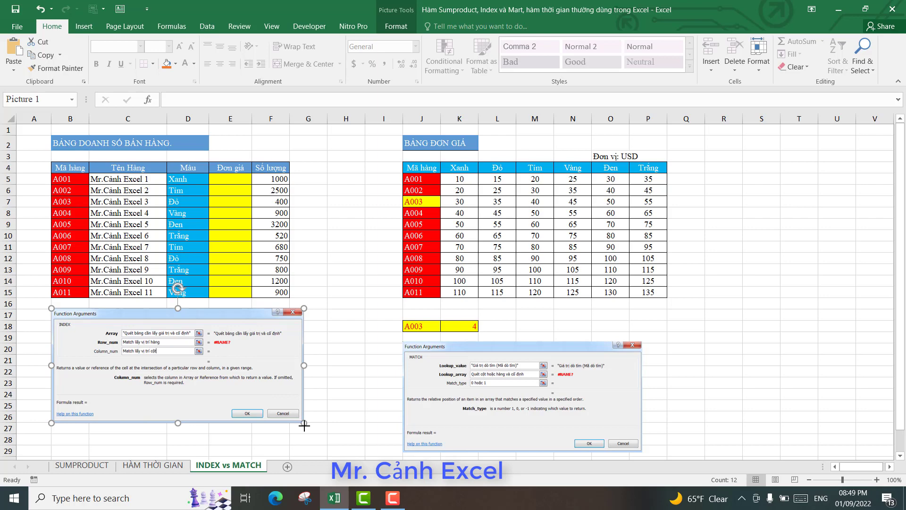
left_click_drag(304, 425, 339, 437)
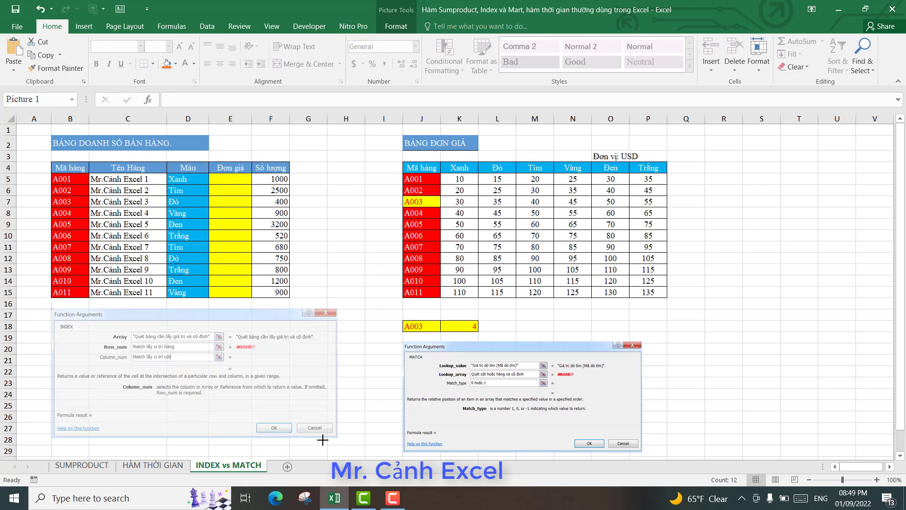
left_click(238, 315)
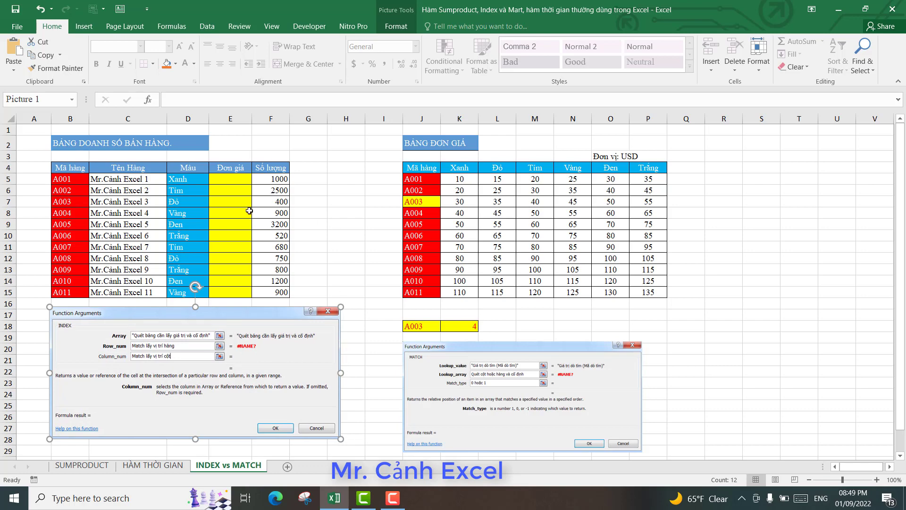
Step: Trace the lookup examples: A001 Xanh gives price 10, and the Trắng item's A006 price row
left_click(240, 180)
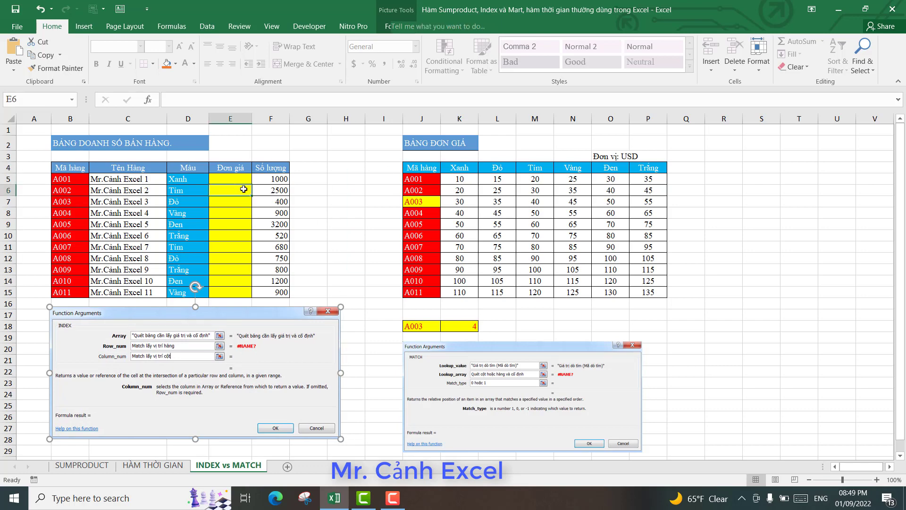
left_click(72, 181)
left_click(182, 179)
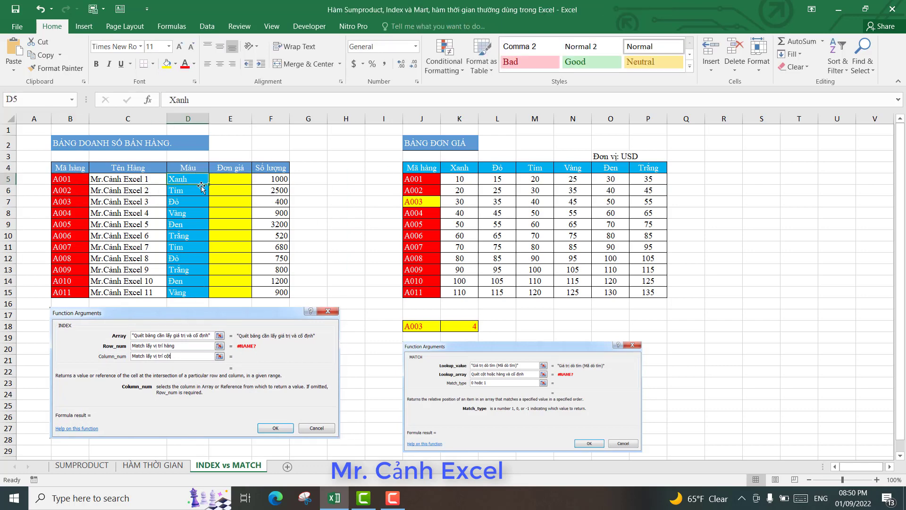
left_click(433, 183)
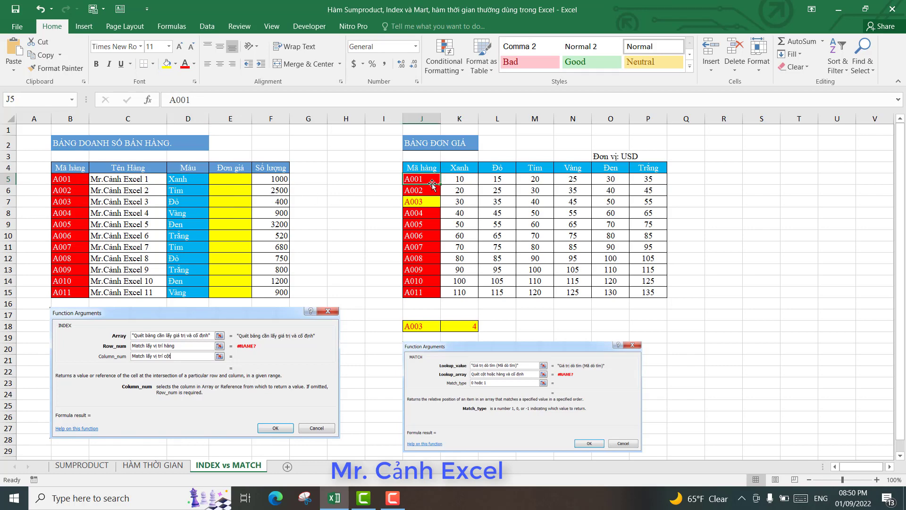
left_click(464, 181)
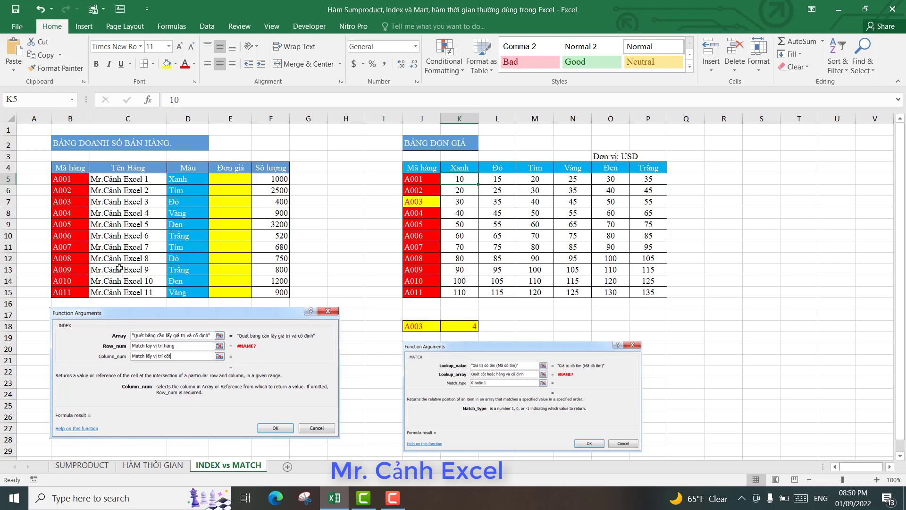
left_click(68, 236)
left_click(195, 239)
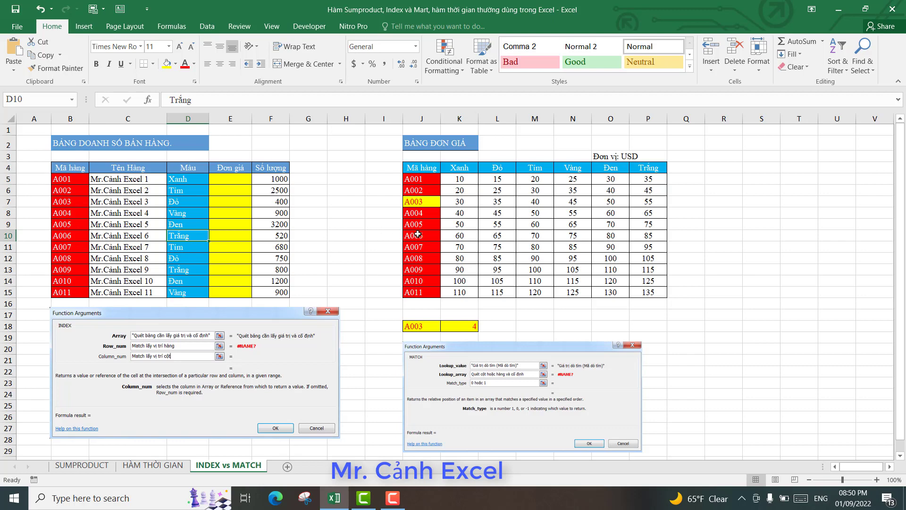
left_click_drag(417, 236, 648, 234)
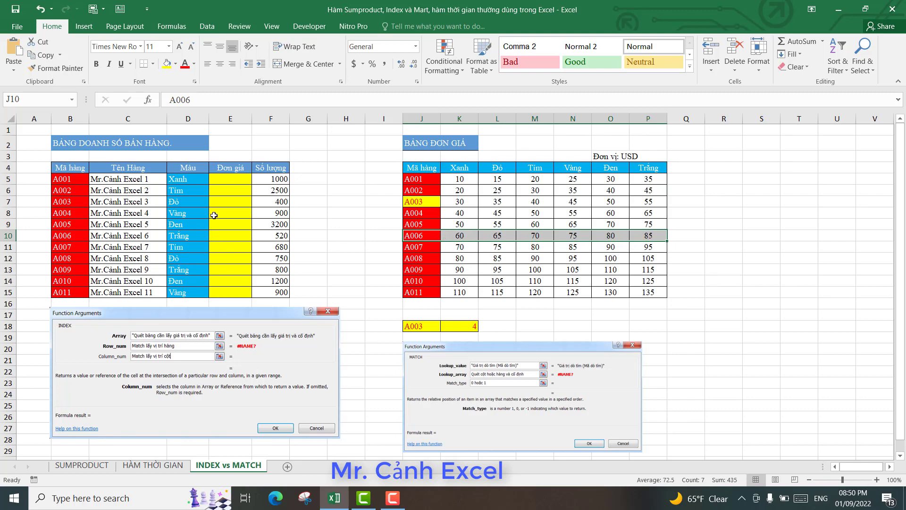
left_click(232, 183)
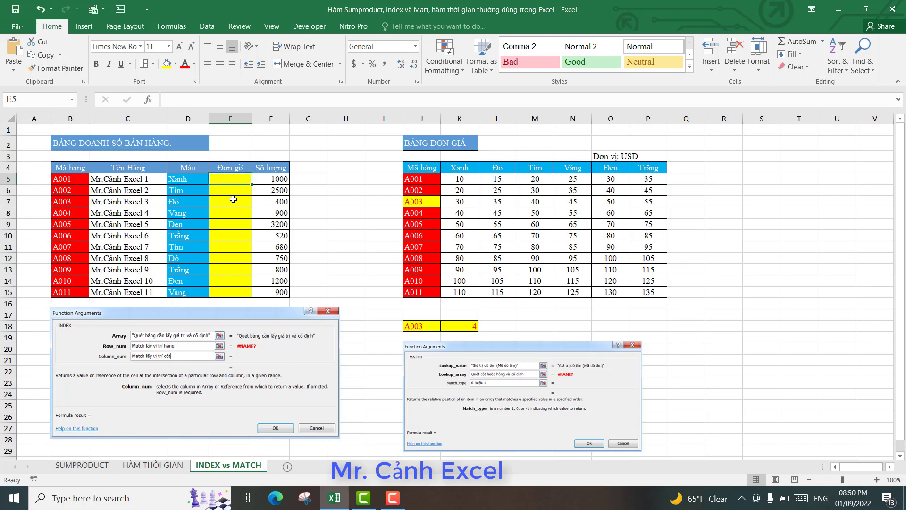
Step: Review the price grid, then begin a new formula with = in E5
mouse_move(454, 178)
left_mouse_down()
mouse_move(630, 269)
mouse_move(645, 292)
left_mouse_up()
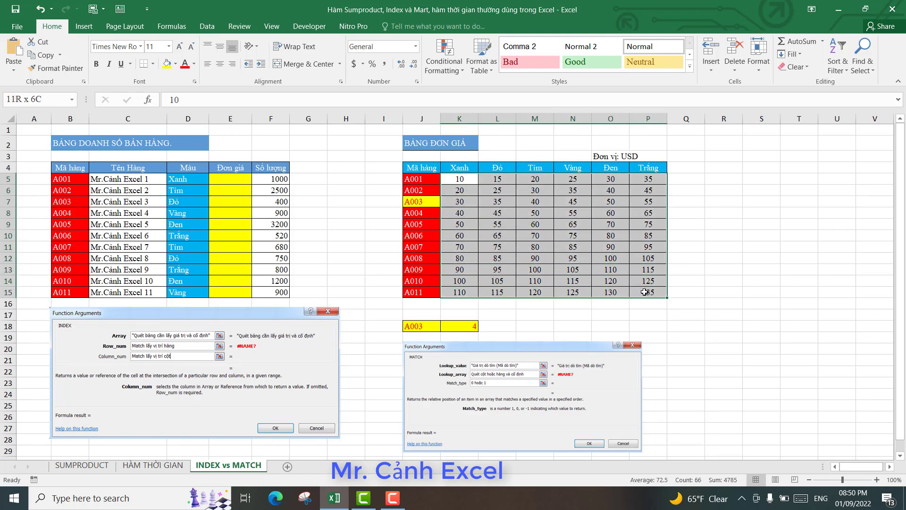
left_click(491, 201)
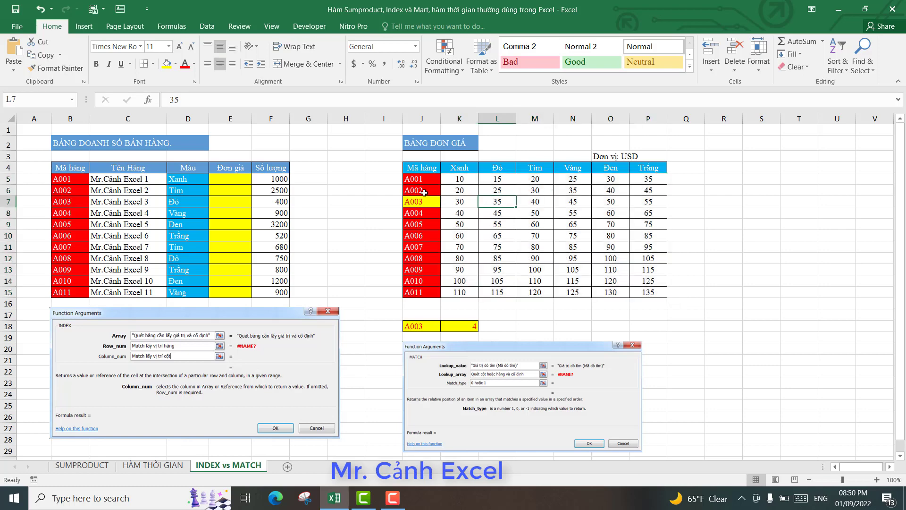
left_click(419, 181)
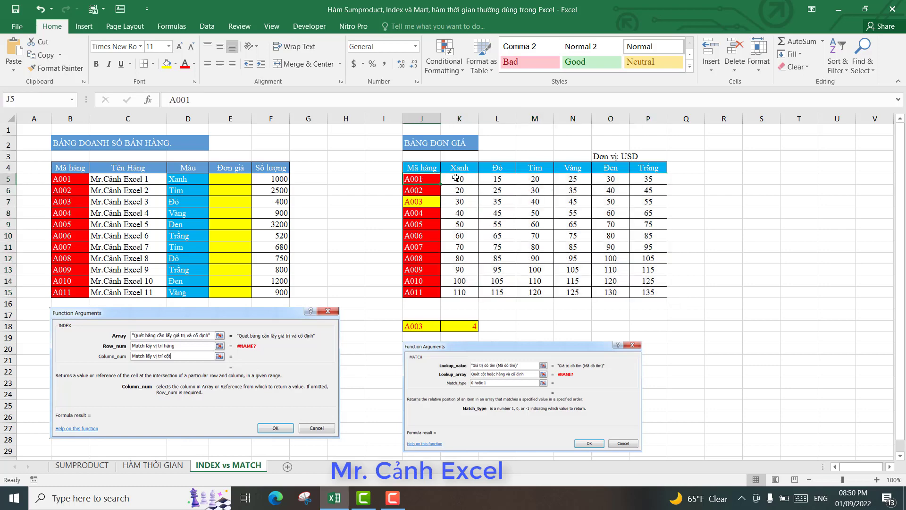
left_click(227, 180)
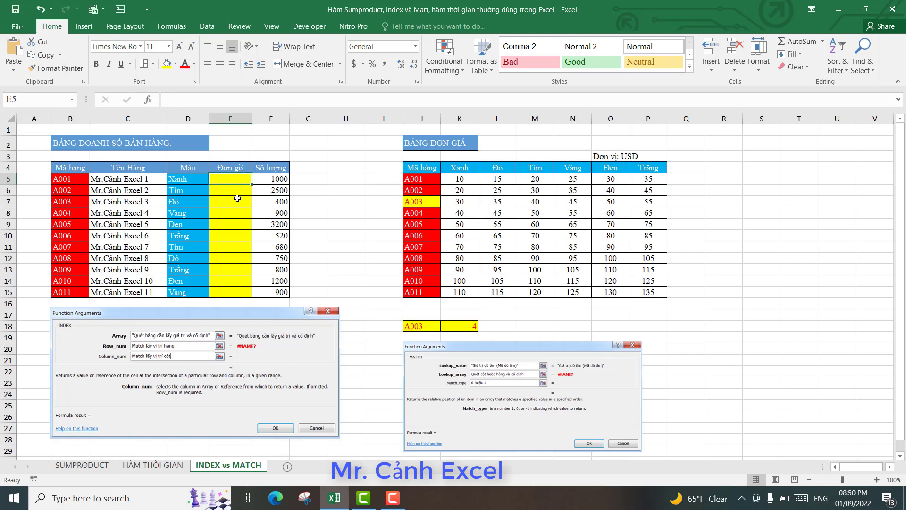
type("=")
left_click(73, 101)
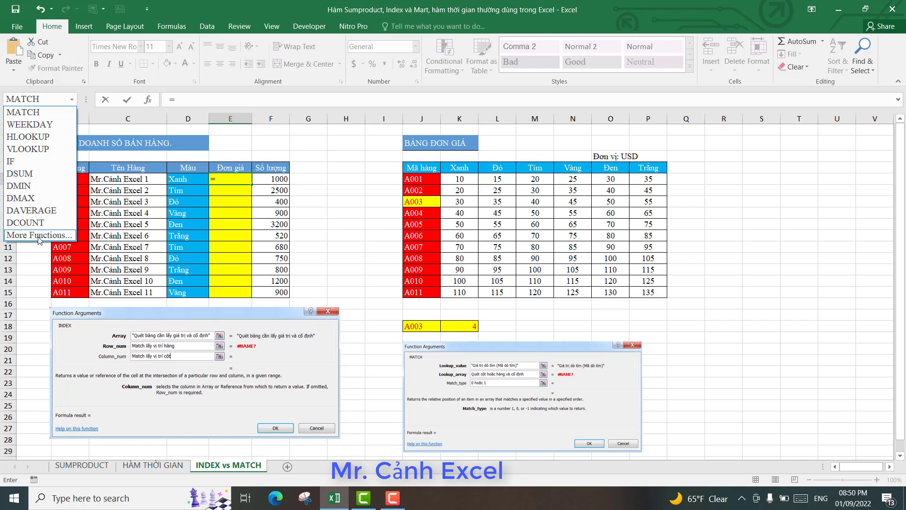
Step: Insert INDEX from the full function list, choosing the array, row_num, column_num form
left_click(39, 235)
left_click(554, 334)
scroll(556, 335, "up", 1)
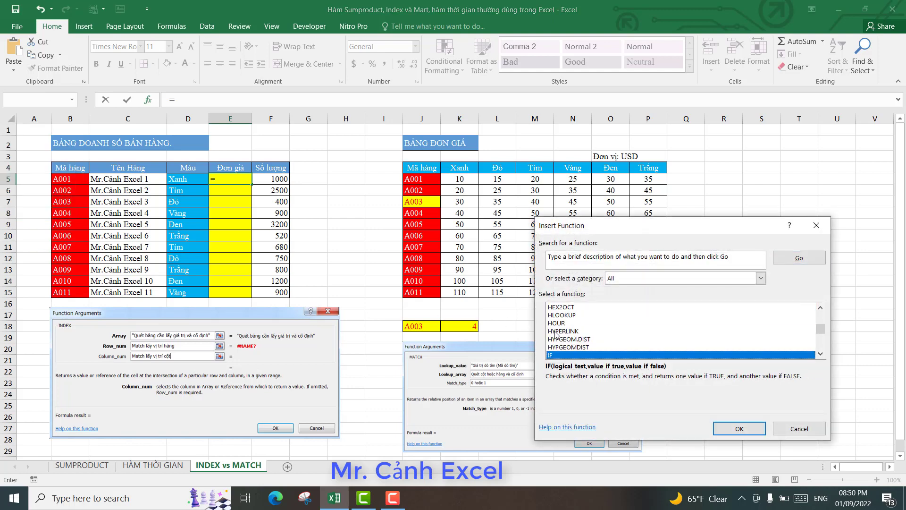
left_click(820, 354)
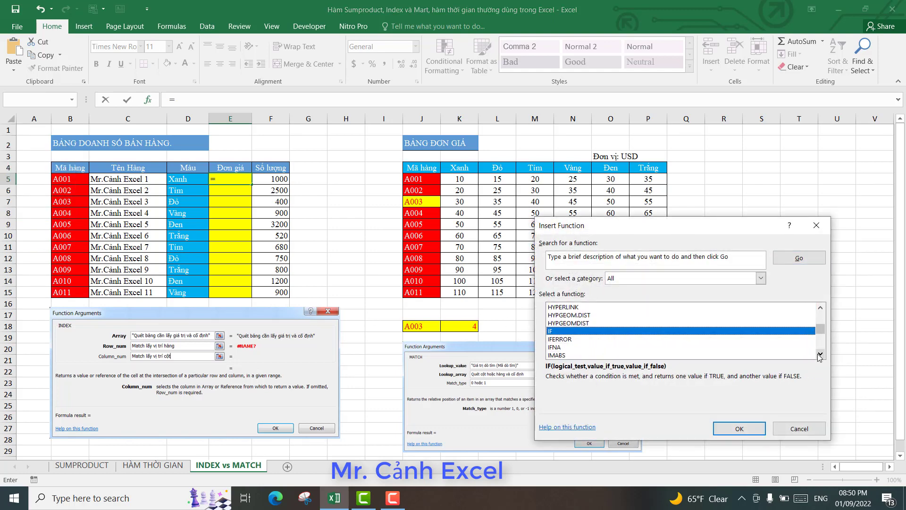
left_click(820, 354)
left_click(821, 354)
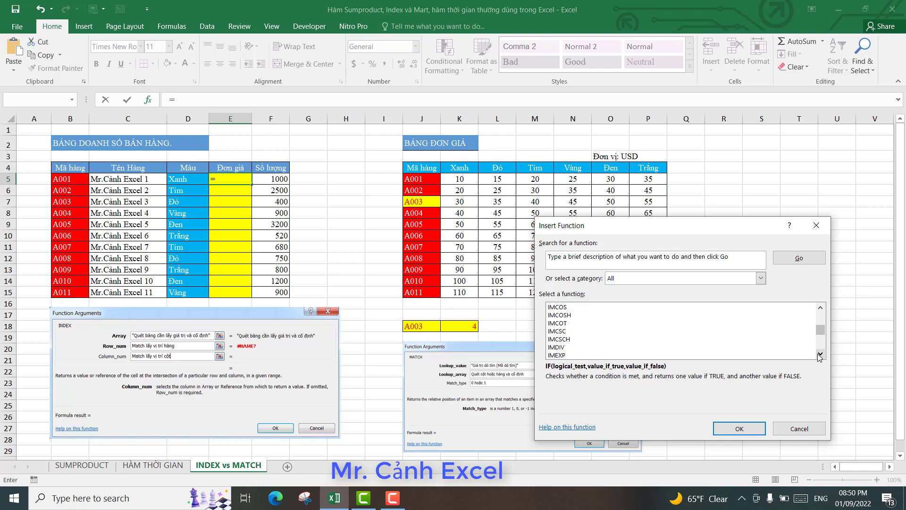
left_click(820, 354)
left_click(820, 354)
double_click(820, 354)
double_click(820, 354)
double_click(820, 354)
double_click(820, 354)
double_click(820, 354)
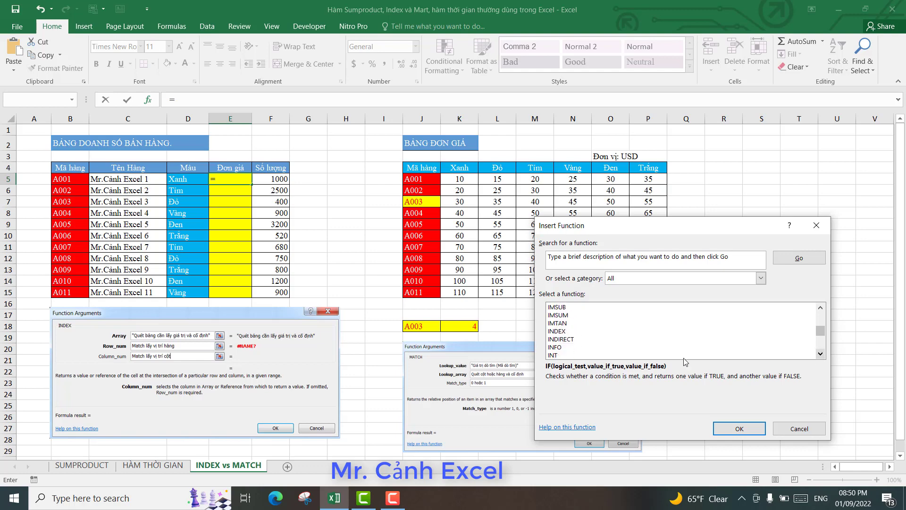
left_click(560, 331)
left_click(740, 428)
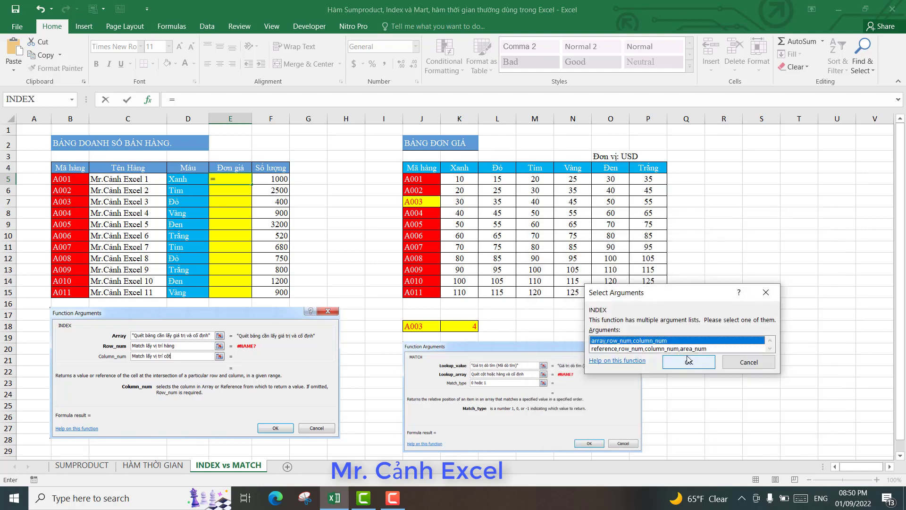
double_click(670, 348)
Step: Set the INDEX array to the price table as absolute $J$4:$P$15
left_click_drag(565, 257, 505, 351)
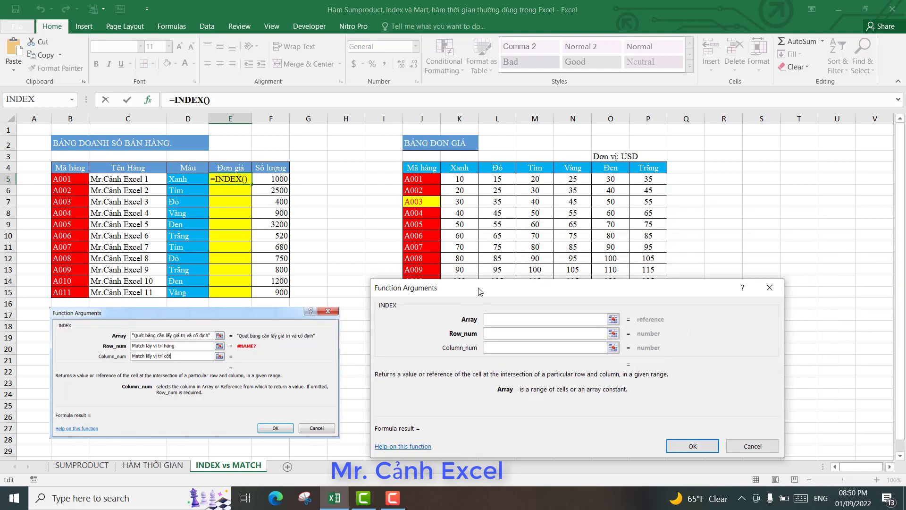
mouse_move(427, 170)
left_mouse_down()
mouse_move(506, 202)
mouse_move(651, 303)
left_mouse_up()
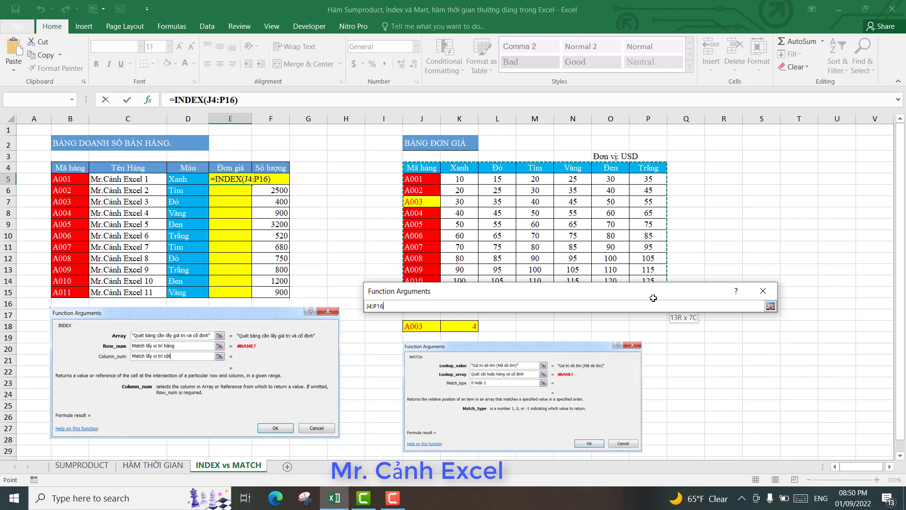
left_click_drag(586, 340, 586, 334)
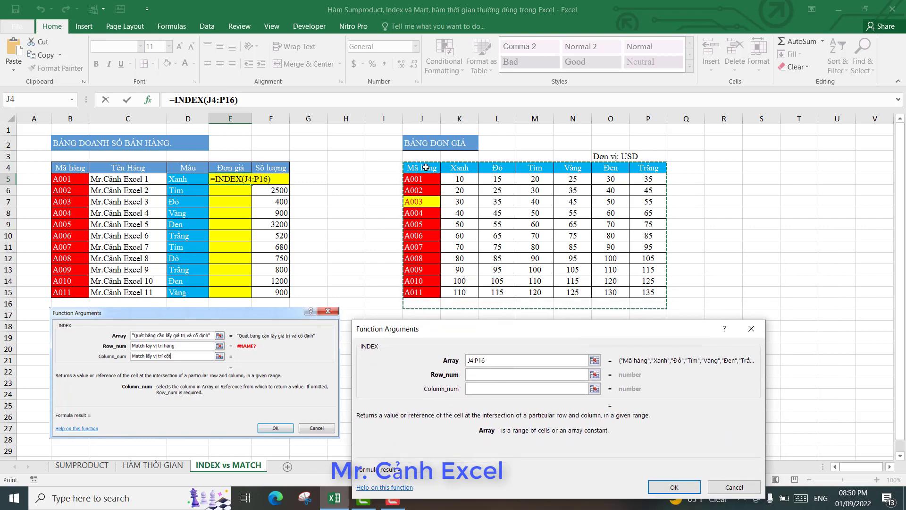
left_click_drag(422, 168, 647, 289)
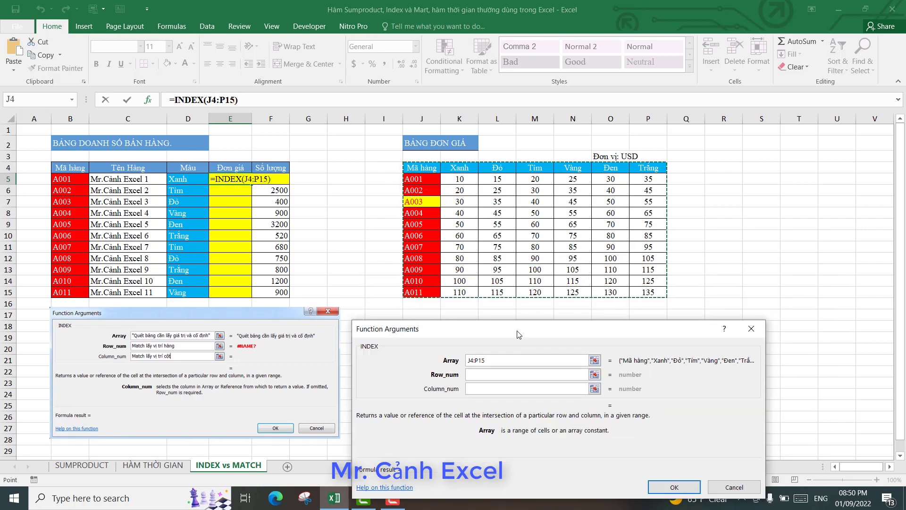
left_click_drag(687, 333, 503, 317)
key("F4")
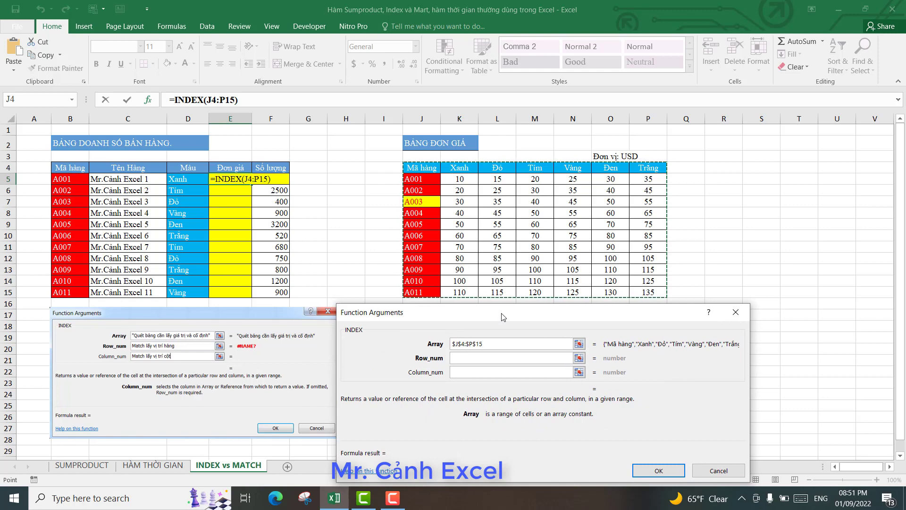
left_click(470, 359)
left_click_drag(465, 318, 448, 218)
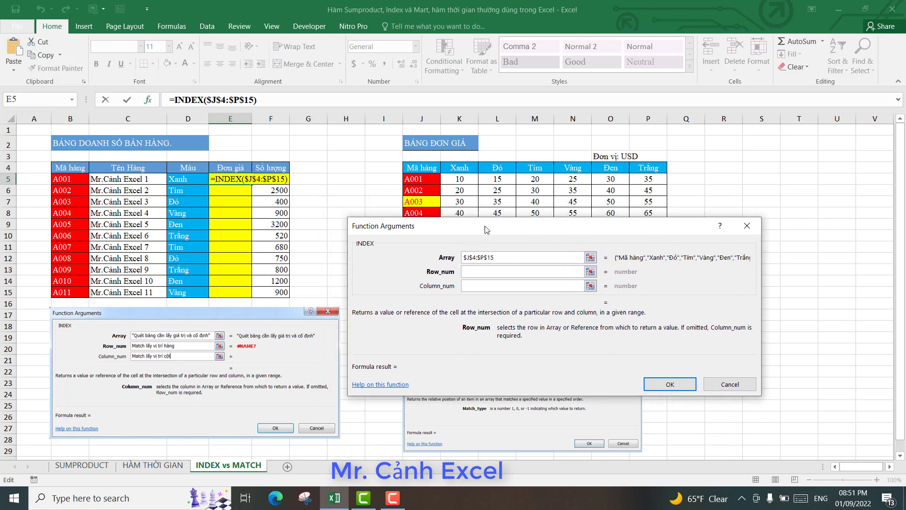
left_click_drag(446, 213, 467, 220)
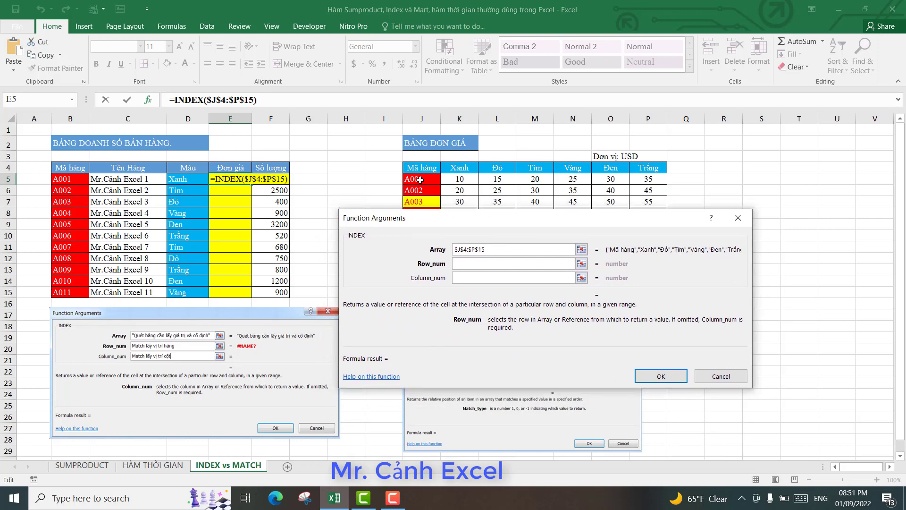
Step: Test row 2 and column 2 (returning 10), then clear the row number
left_click(478, 264)
type("2")
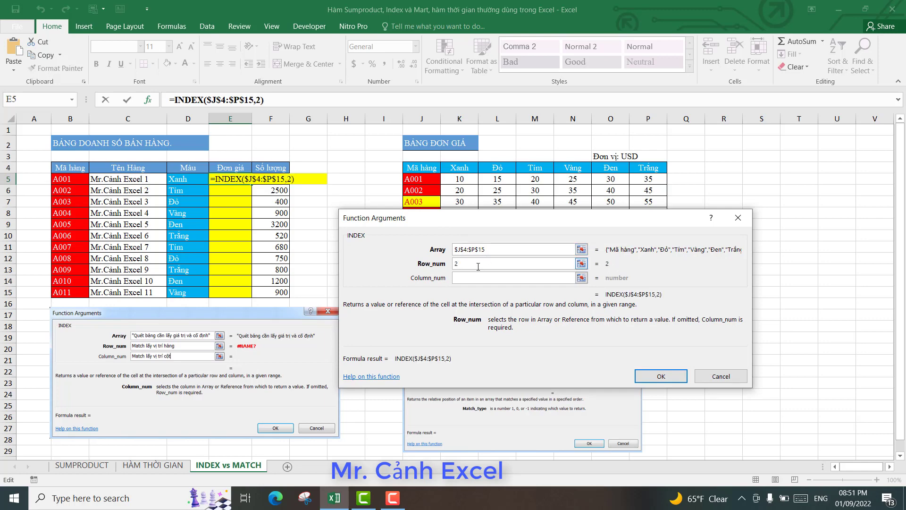
left_click(475, 277)
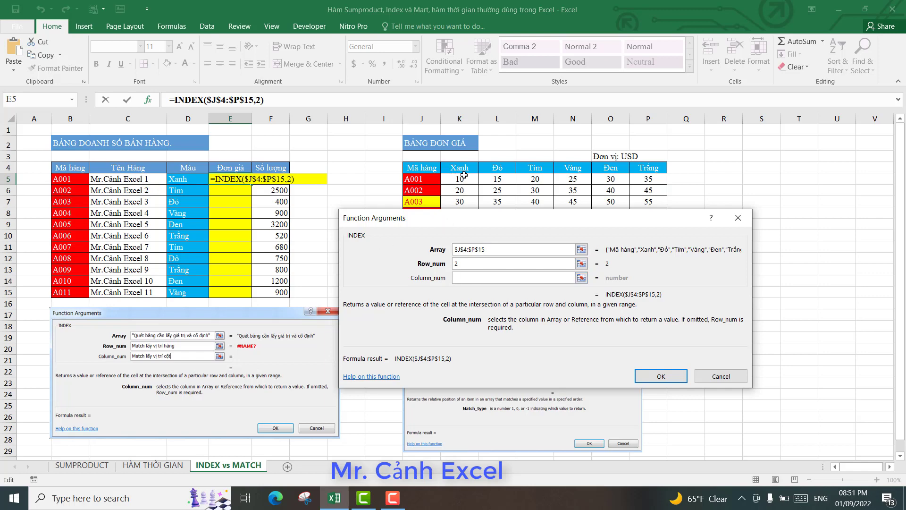
type("2")
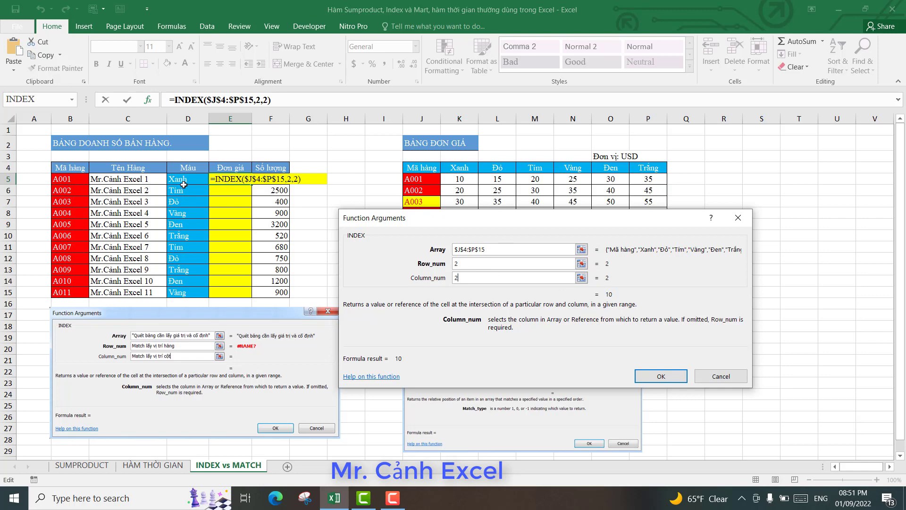
left_click(470, 265)
left_click(465, 277)
left_click(454, 264)
left_click(458, 276)
left_click(469, 266)
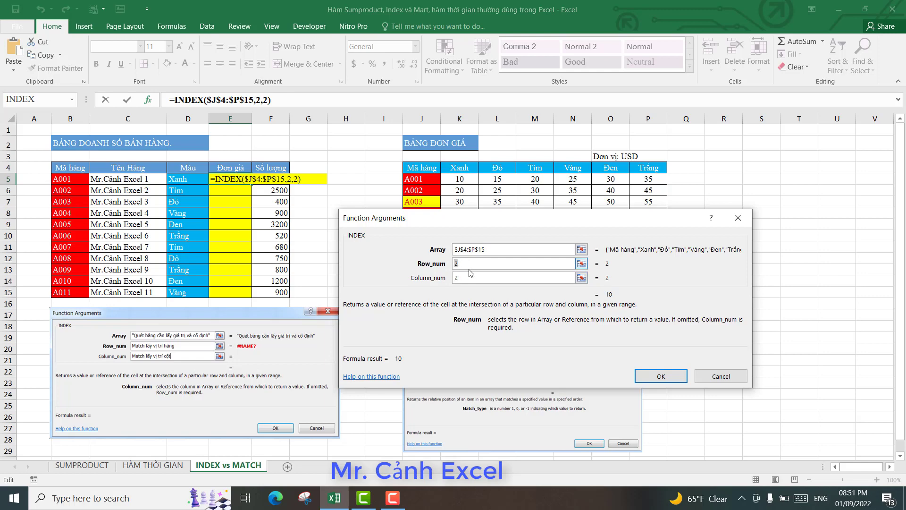
key("BackSpace")
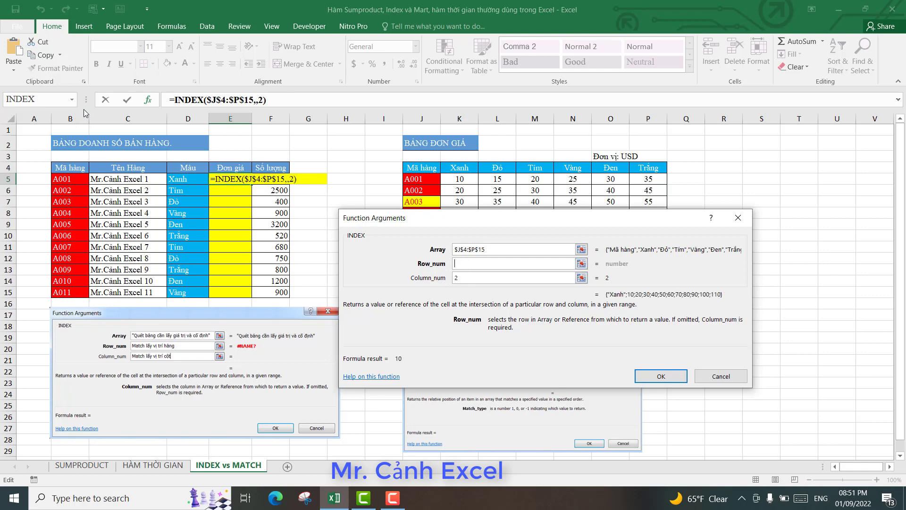
Step: Nest MATCH(B5,$J$4:$J$15,0) as the INDEX row number
left_click(72, 100)
left_click(19, 118)
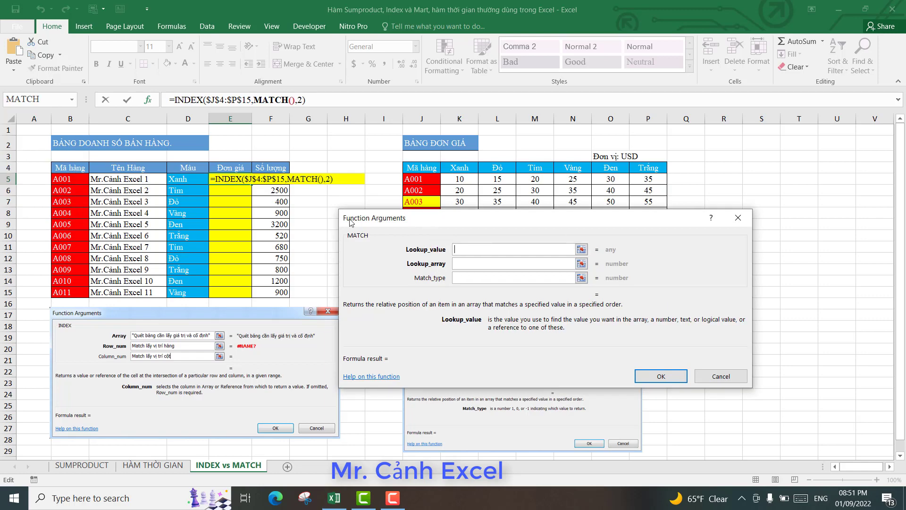
left_click(78, 180)
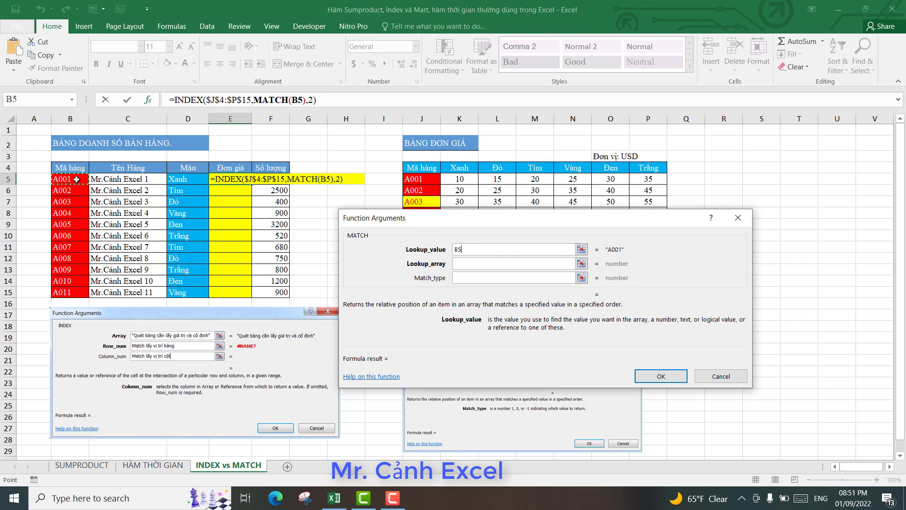
left_click(477, 267)
left_click_drag(468, 221, 587, 218)
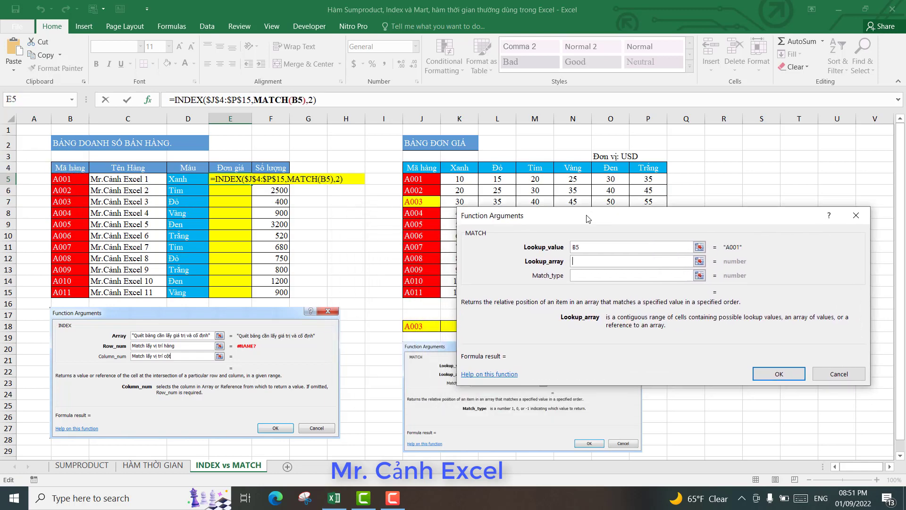
left_click_drag(420, 171, 429, 291)
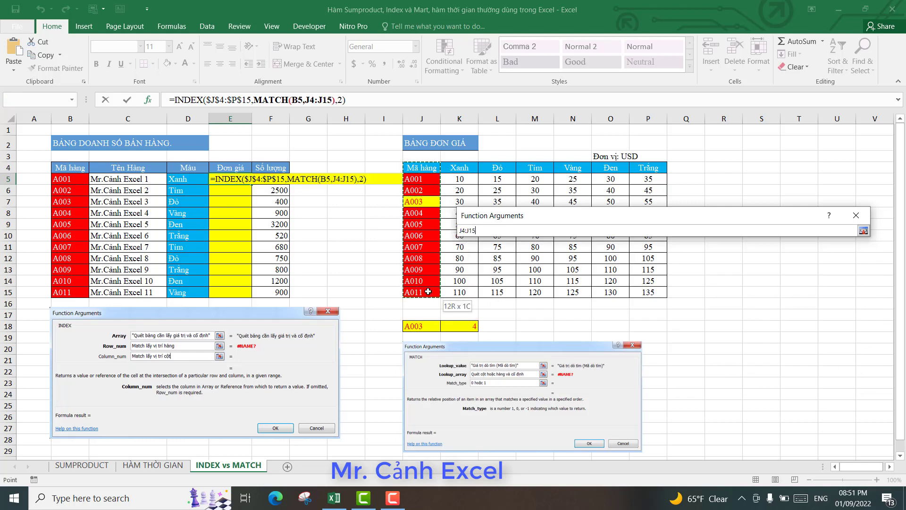
key("F4")
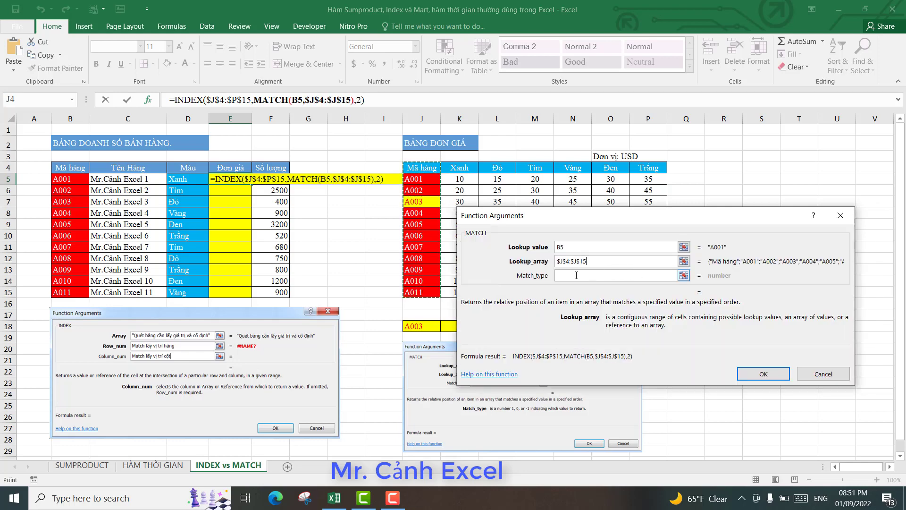
left_click(578, 276)
type("0")
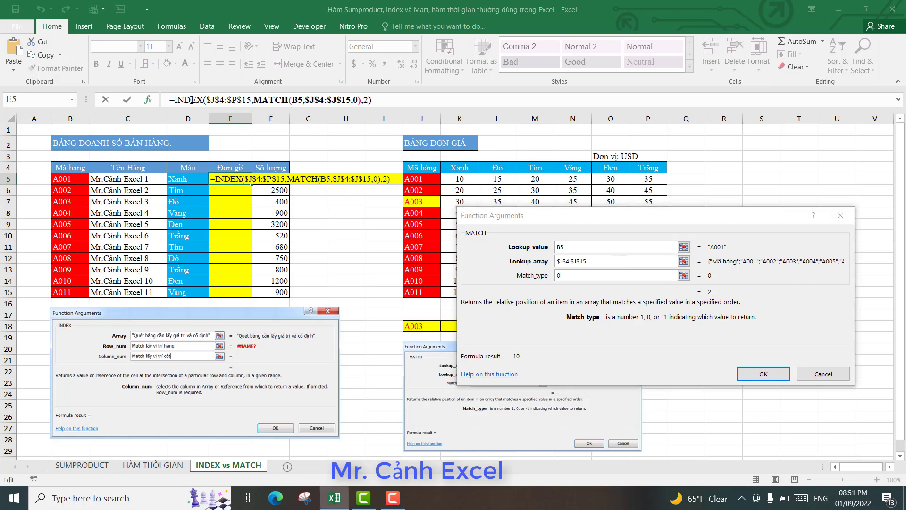
Step: Return to INDEX's arguments and clear the fixed column number 2
left_click(197, 101)
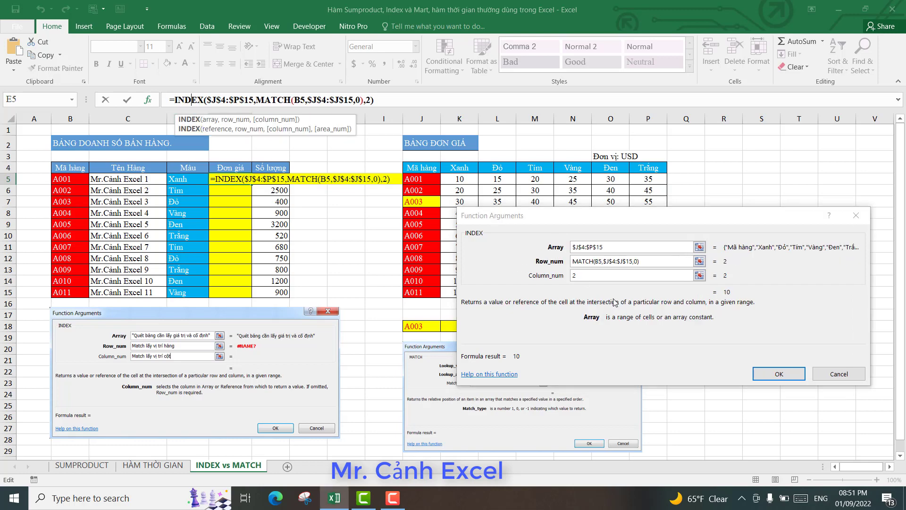
left_click(589, 276)
key("BackSpace")
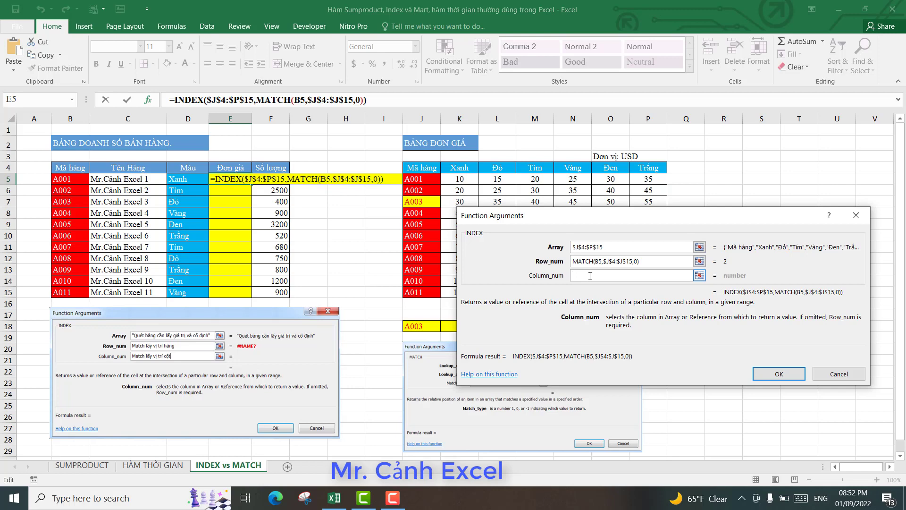
Step: Nest MATCH(D5,$J$4:$P$4,0) as the column number and confirm, so E5 shows 10
left_click(72, 99)
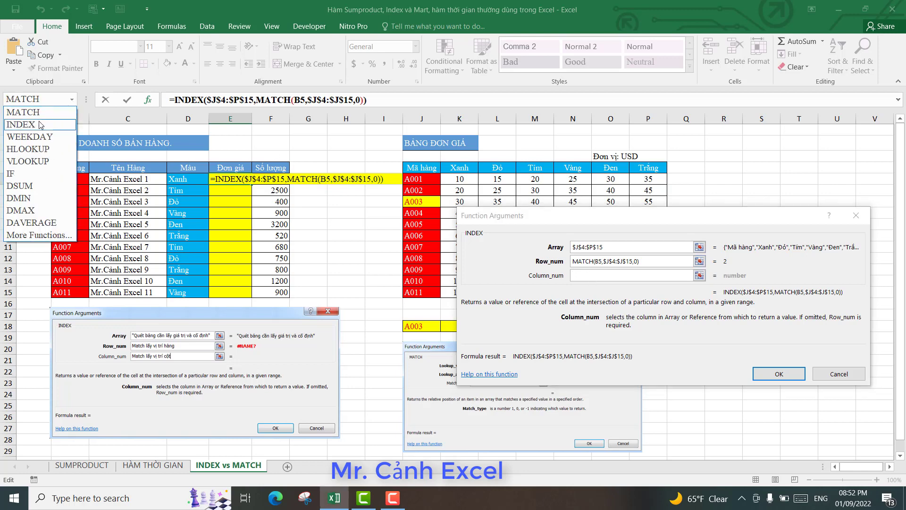
left_click(36, 115)
left_click_drag(504, 206, 435, 279)
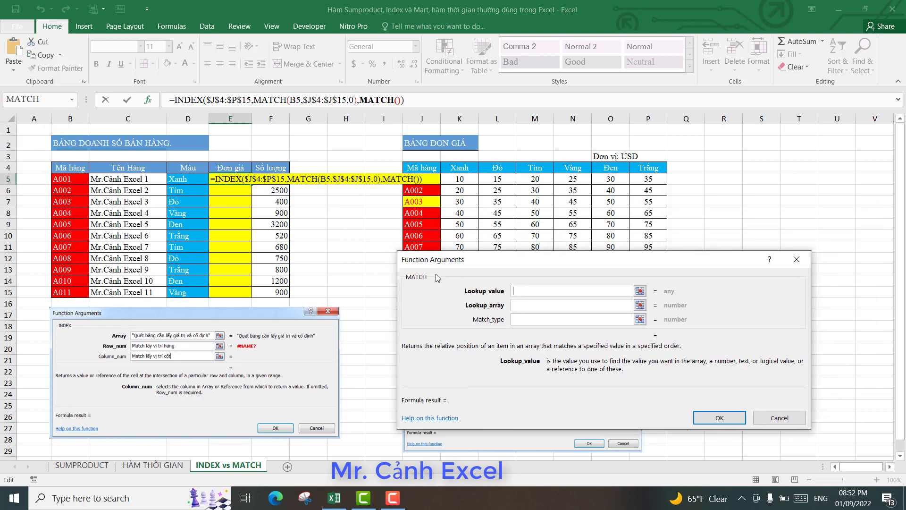
left_click(183, 180)
left_click(492, 323)
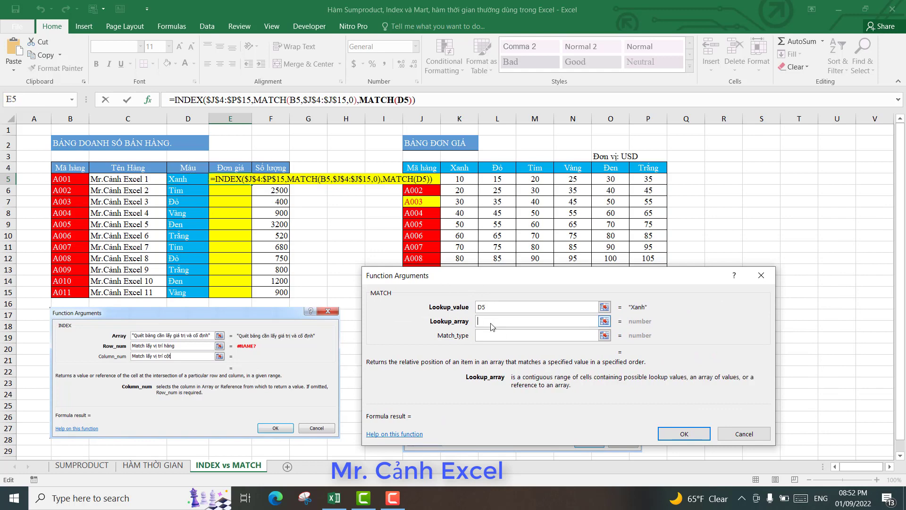
left_click_drag(420, 168, 648, 168)
key("F4")
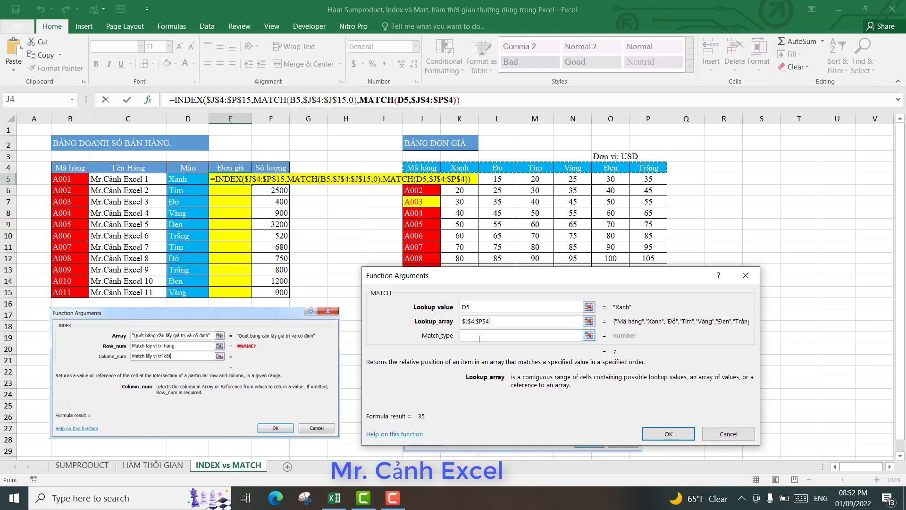
left_click(480, 335)
type("0")
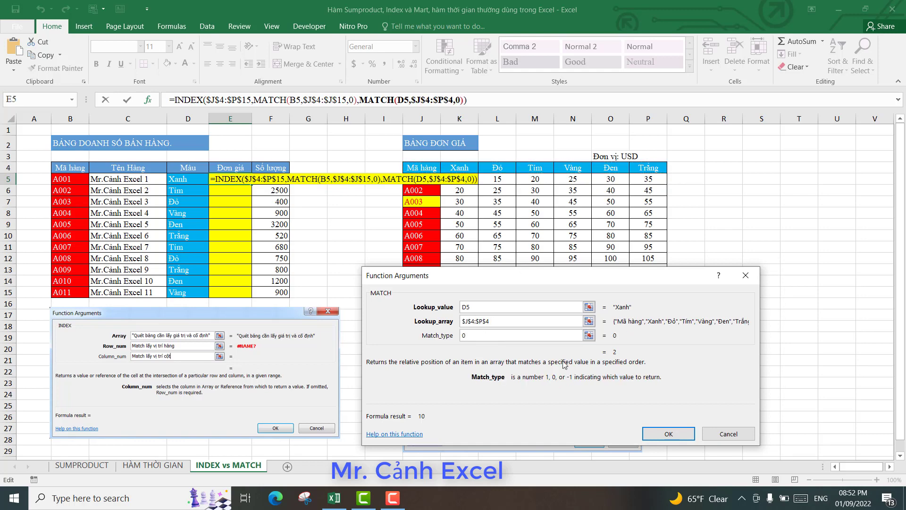
left_click(669, 433)
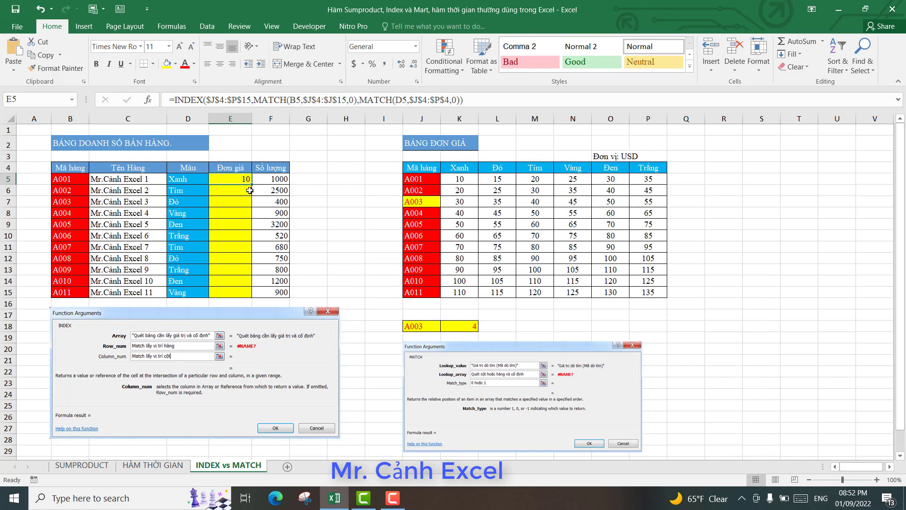
Step: Fill the E5 formula down to E15 and spot-check results against table prices 45 and 75
left_click_drag(251, 187, 251, 293)
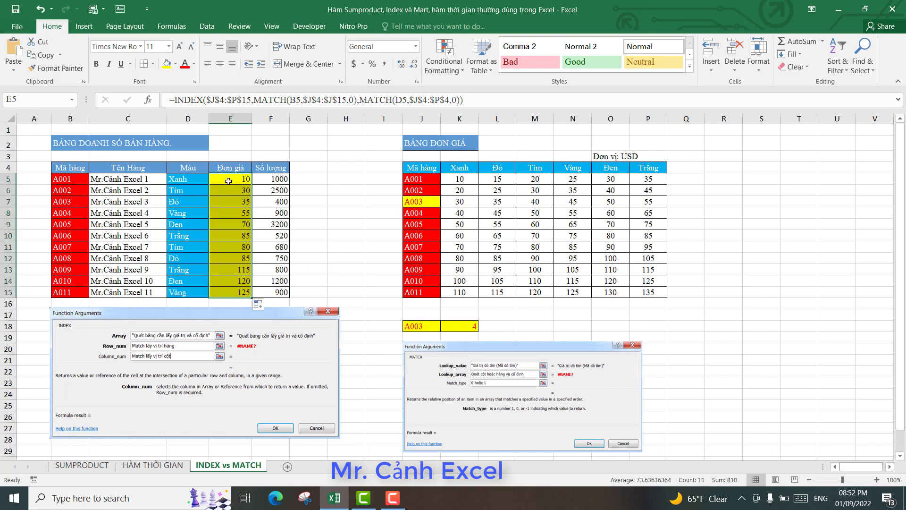
left_click(231, 178)
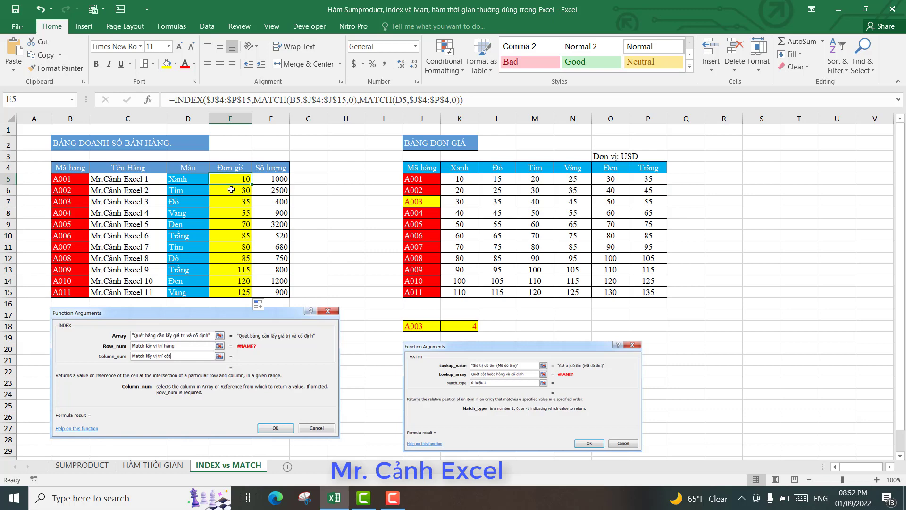
left_click(231, 189)
left_click(231, 212)
left_click(231, 235)
left_click(231, 258)
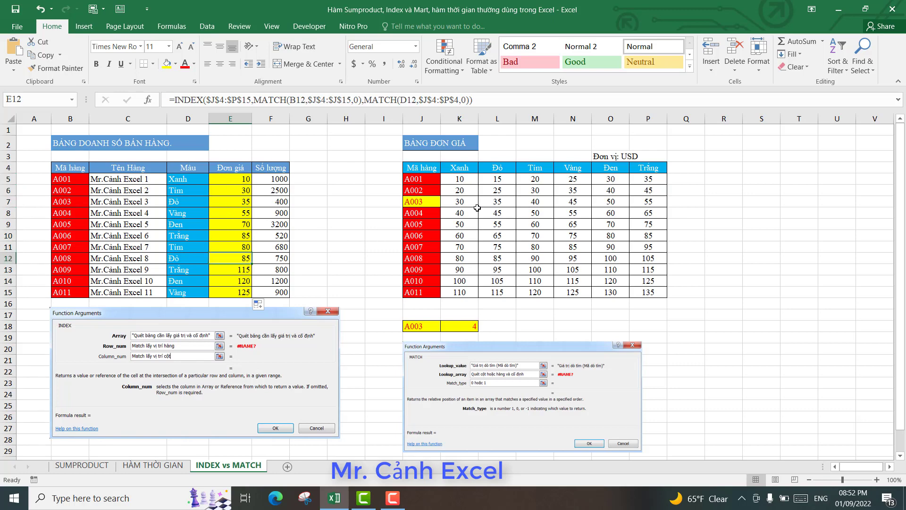
left_click(476, 192)
left_click(497, 213)
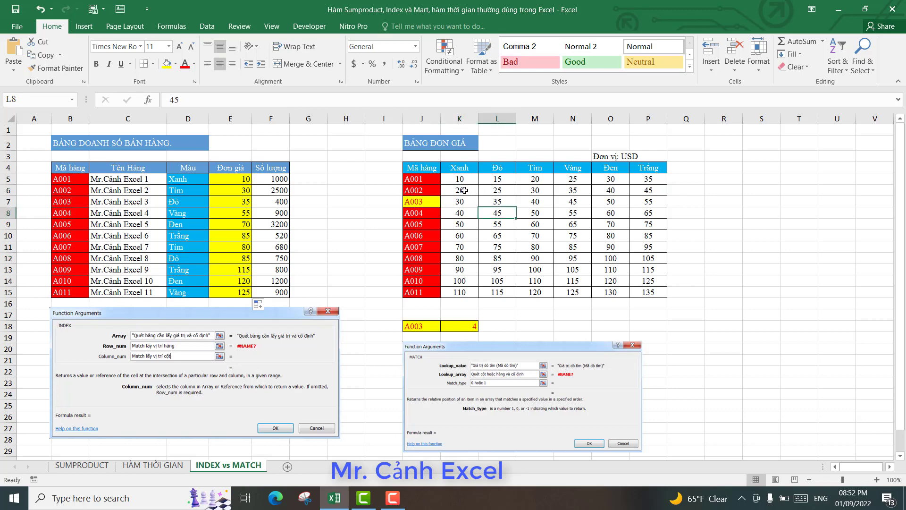
left_click(561, 231)
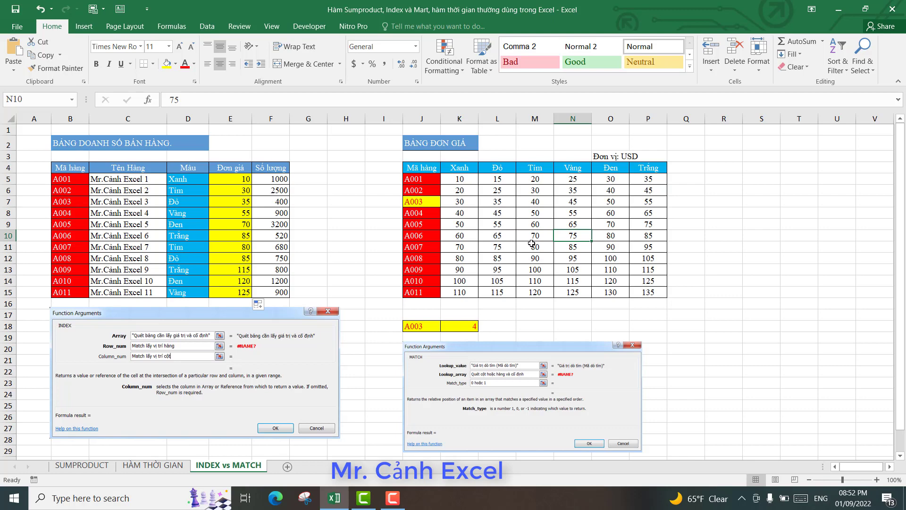